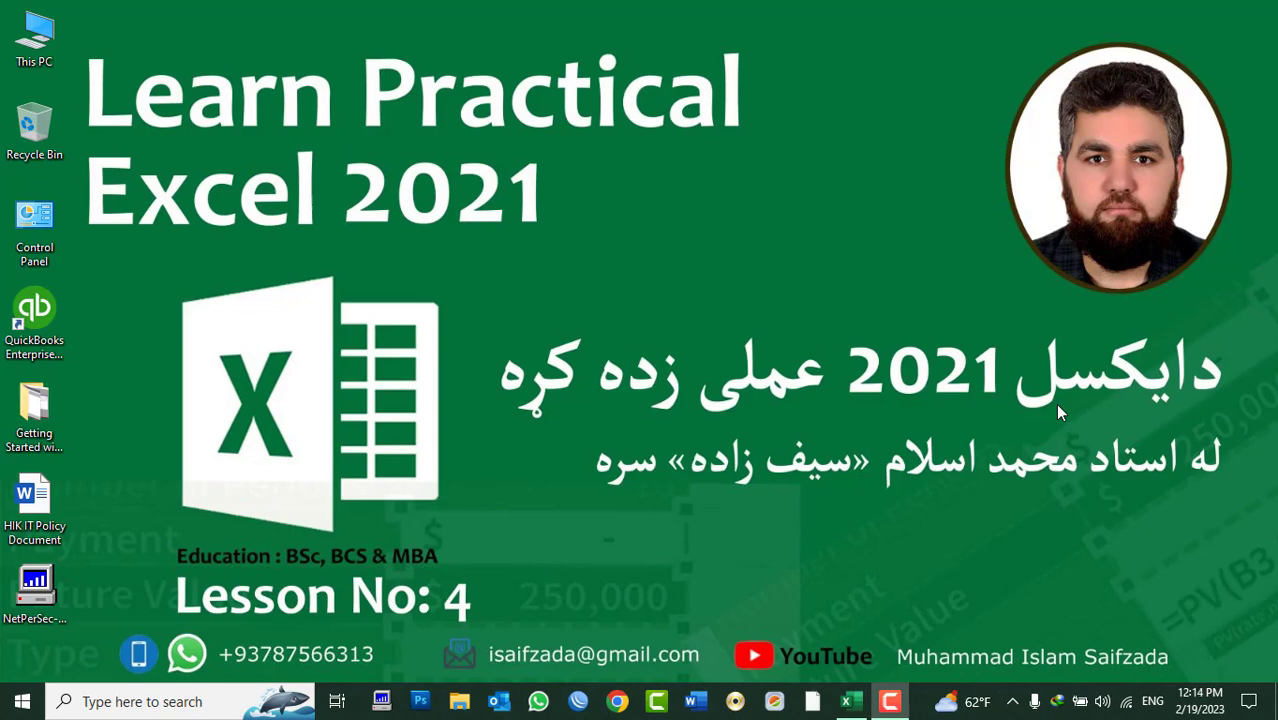
- Bring the blank Book2 Excel window forward from the taskbar
left_click(851, 701)
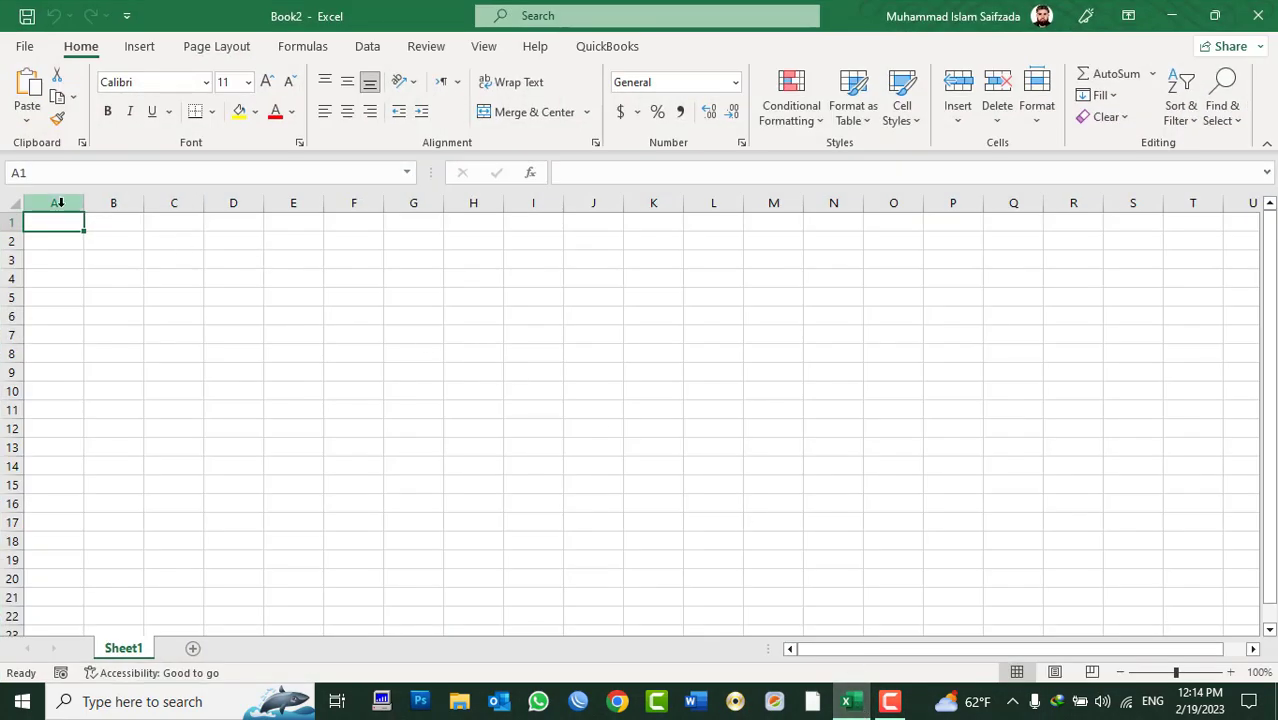
left_click(38, 48)
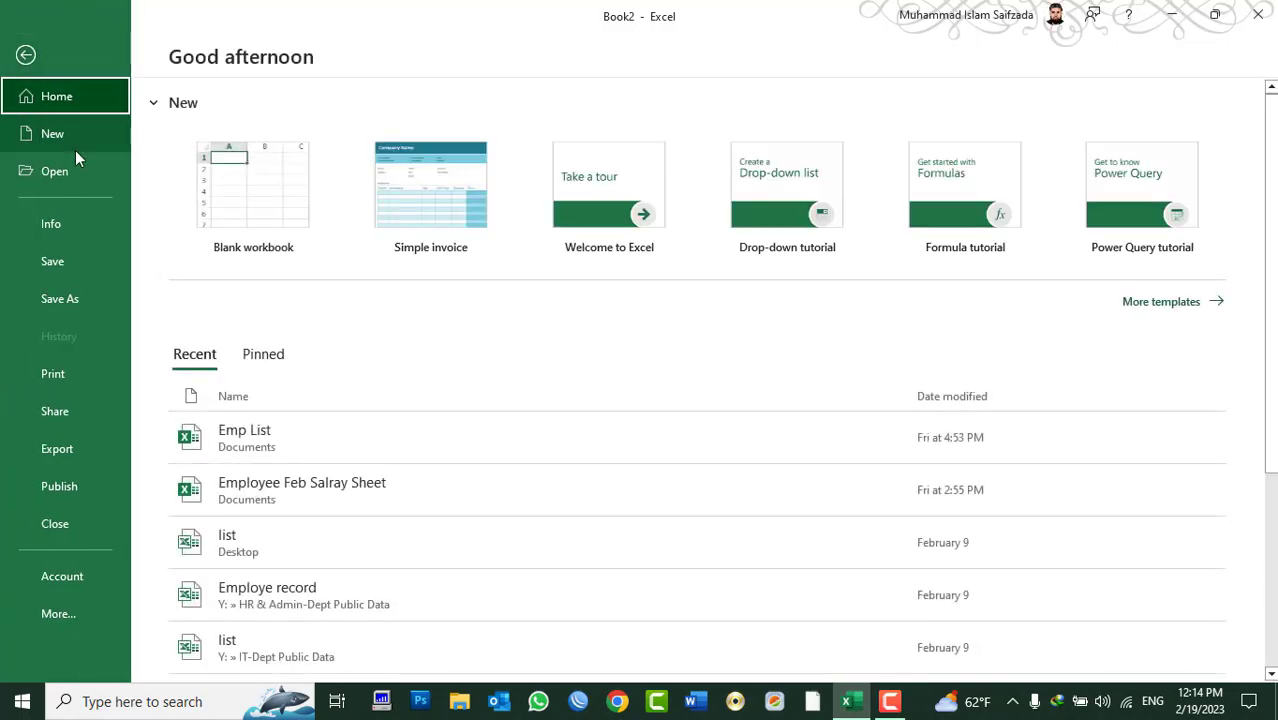
left_click(57, 224)
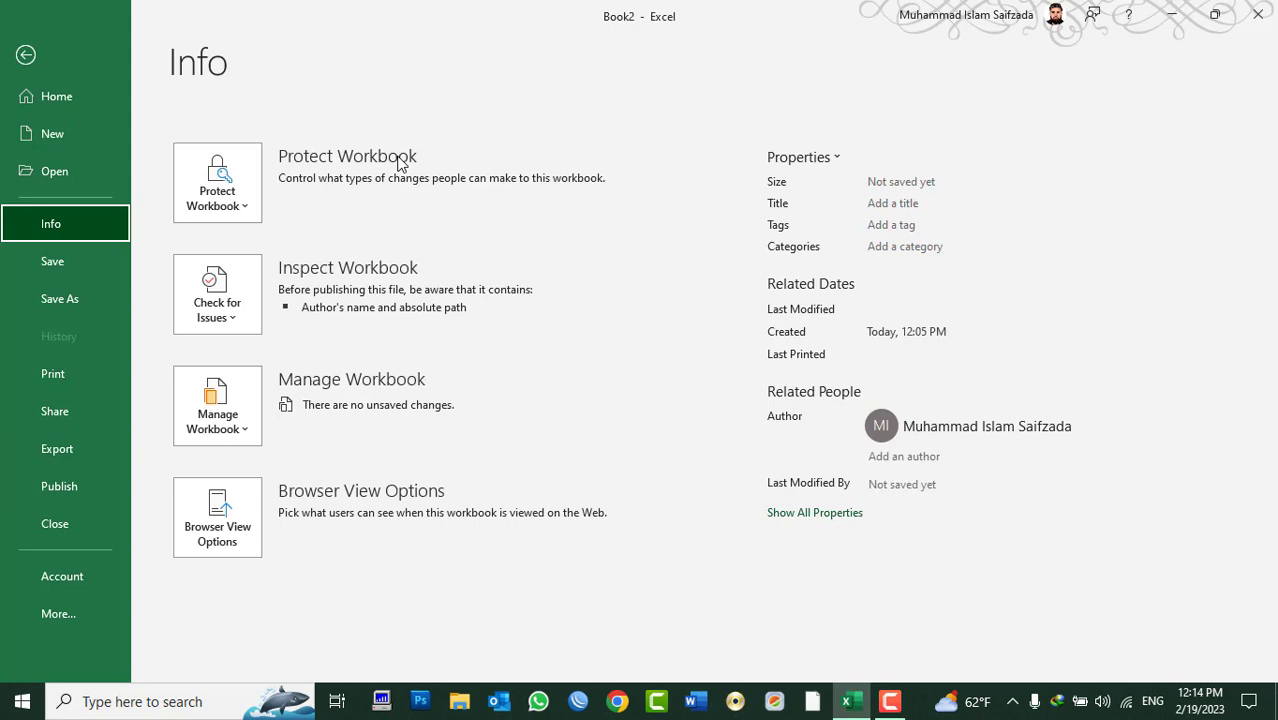
left_click(237, 207)
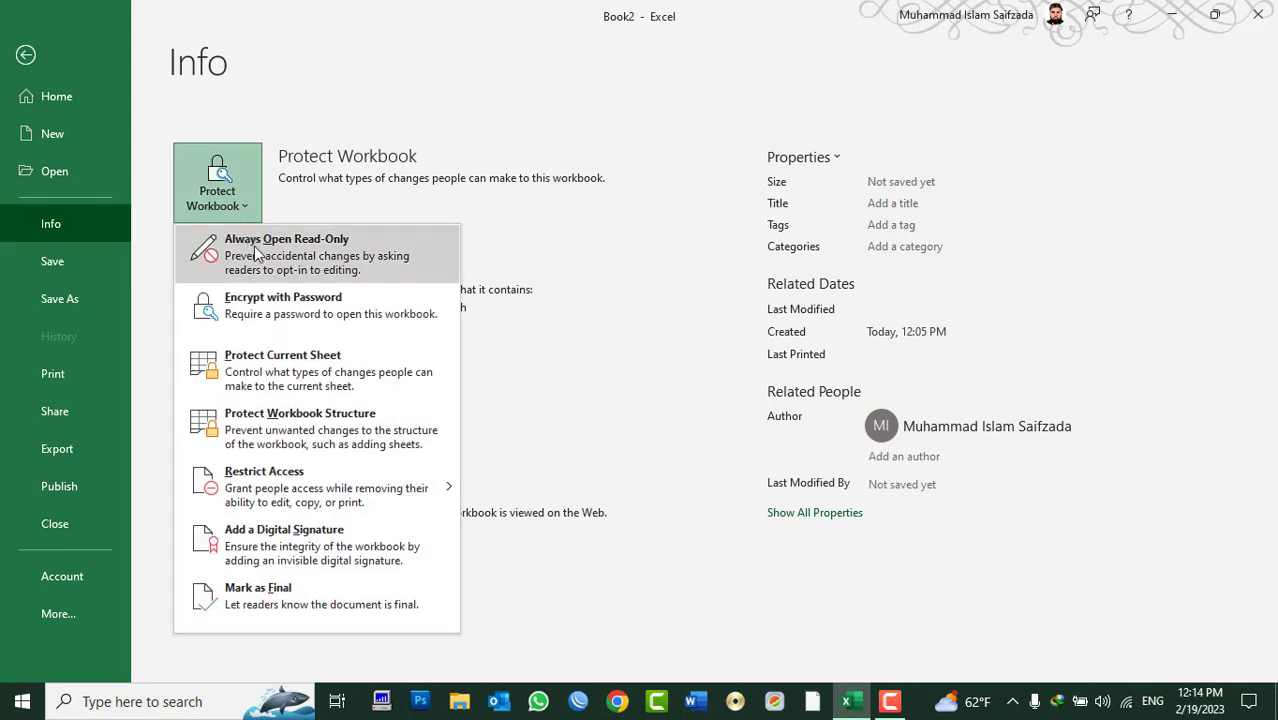
left_click(349, 249)
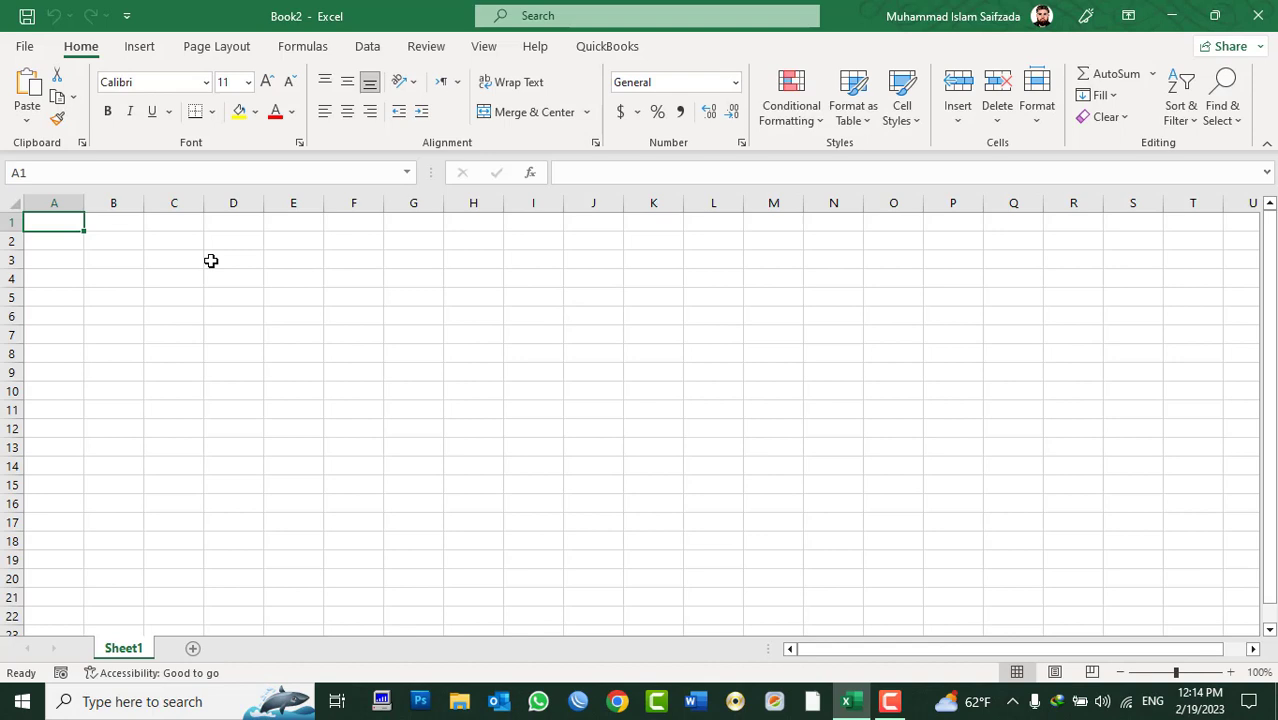
- Enter the headers EmpID, EmpName, Post and Salary in A1:D1
type("EmpN")
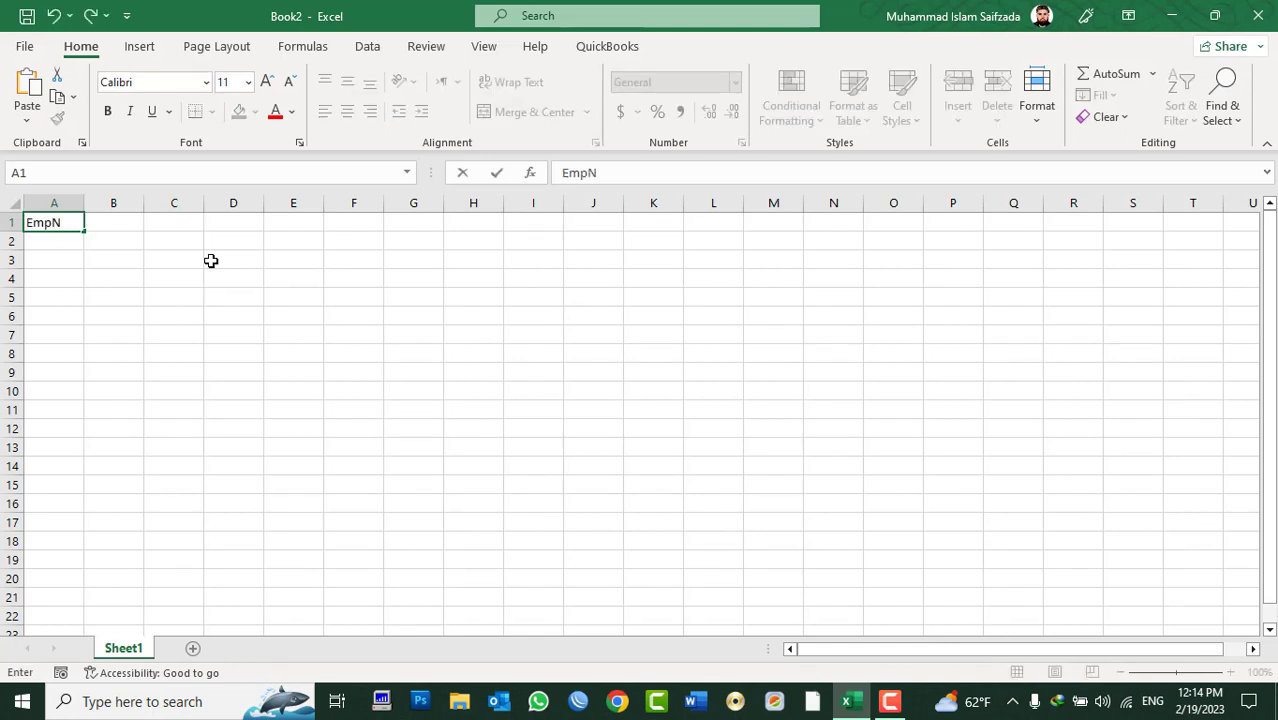
key("BackSpace")
type("ID")
key("Tab")
type("Emp")
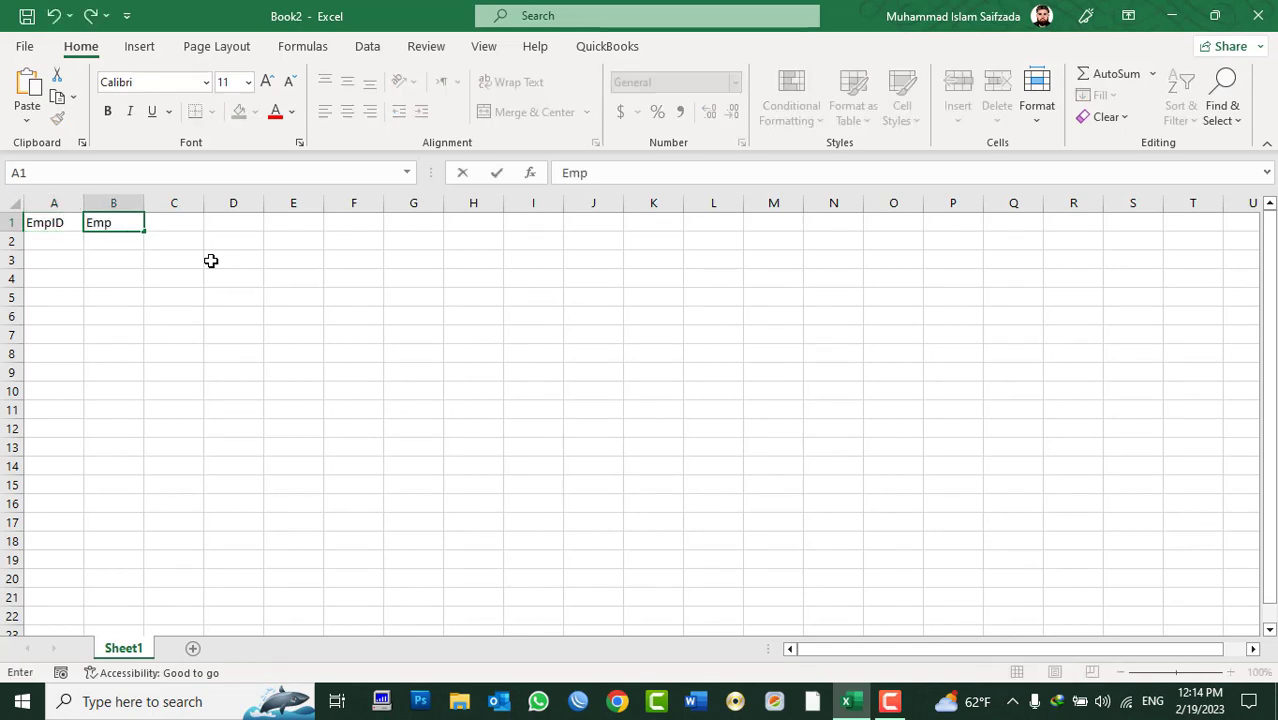
type("Name")
key("Tab")
type("Post")
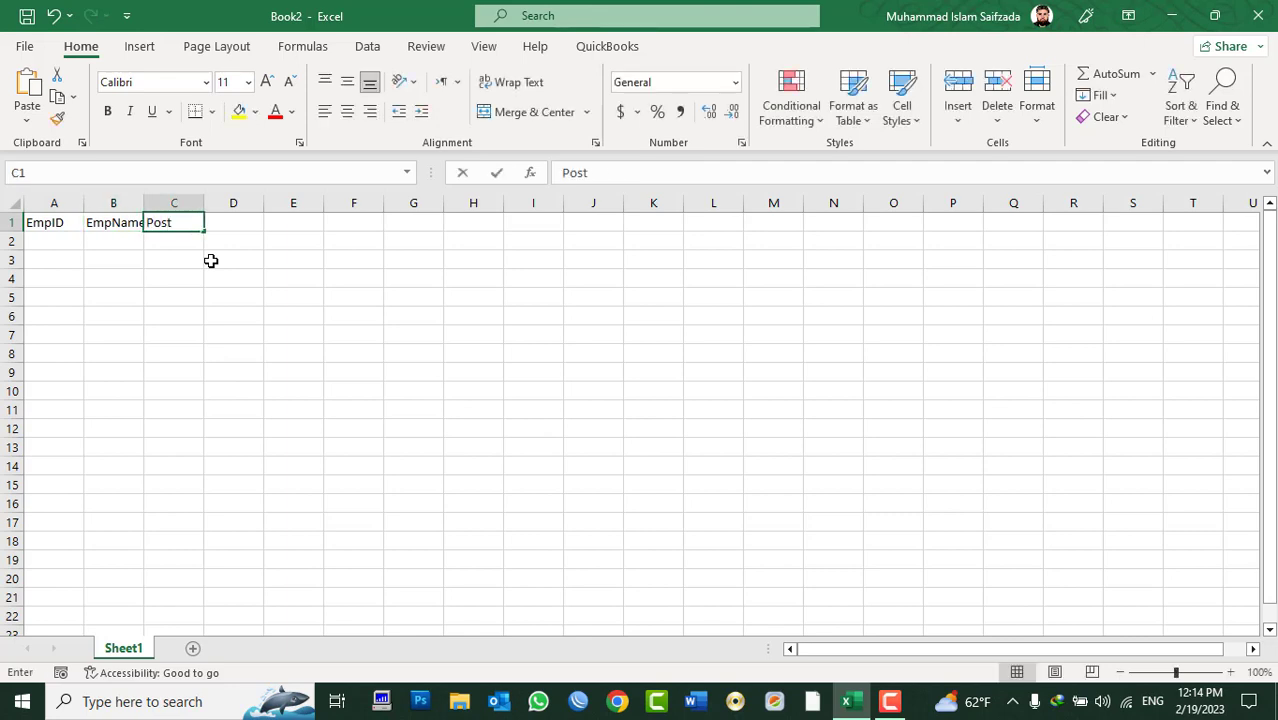
key("Tab")
type("Salary")
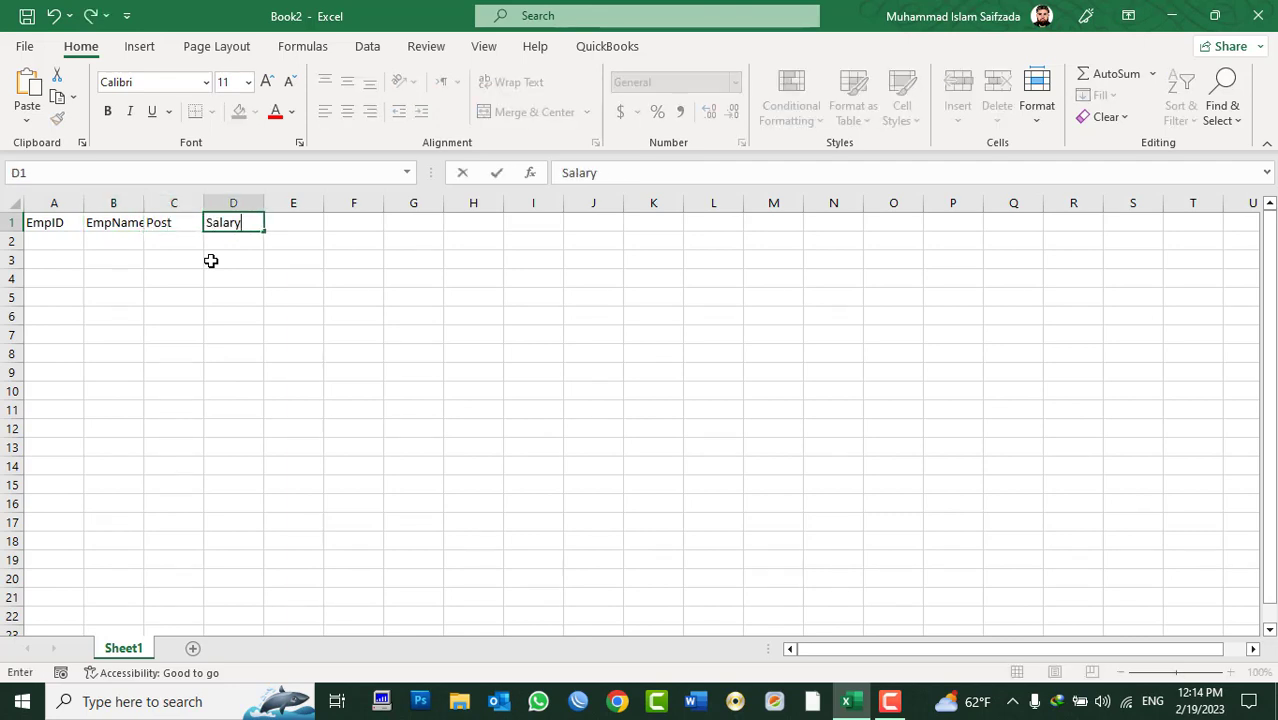
key("Left")
key("Left")
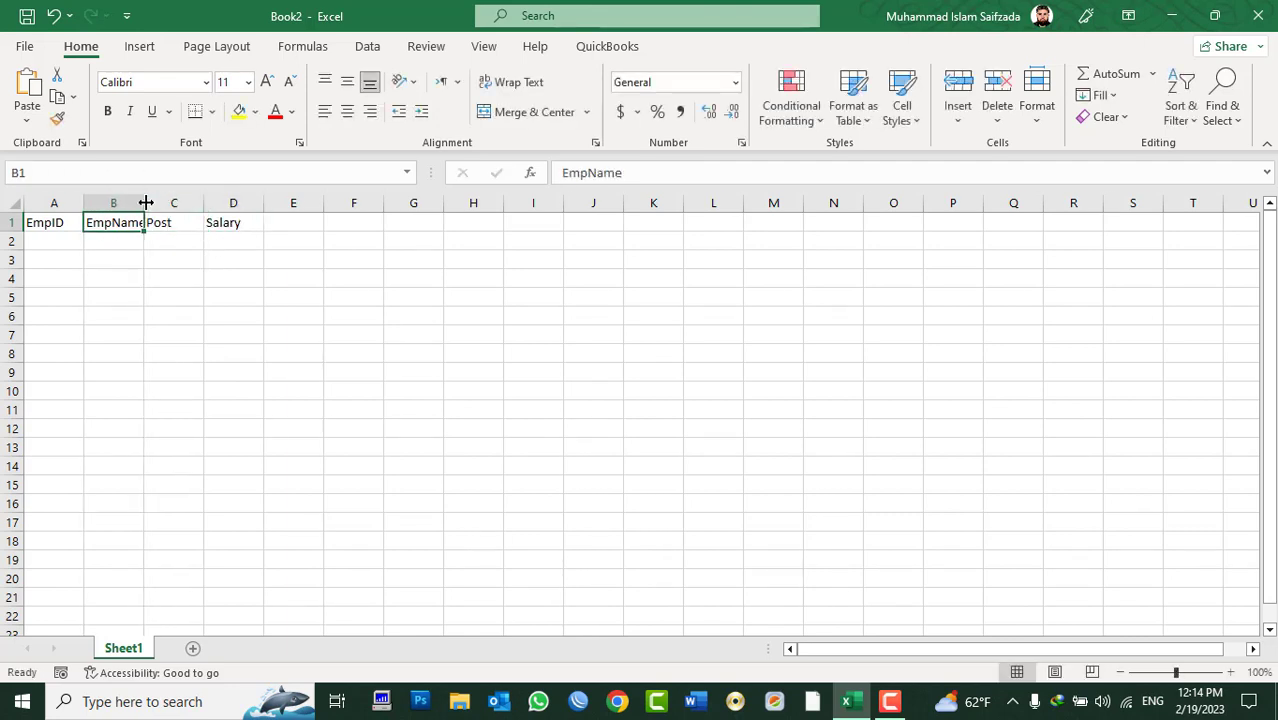
- Autofit column B and fill the IDs HIK-01 to HIK-05 down A2:A6
double_click(145, 201)
left_click(73, 241)
type("HIK-01")
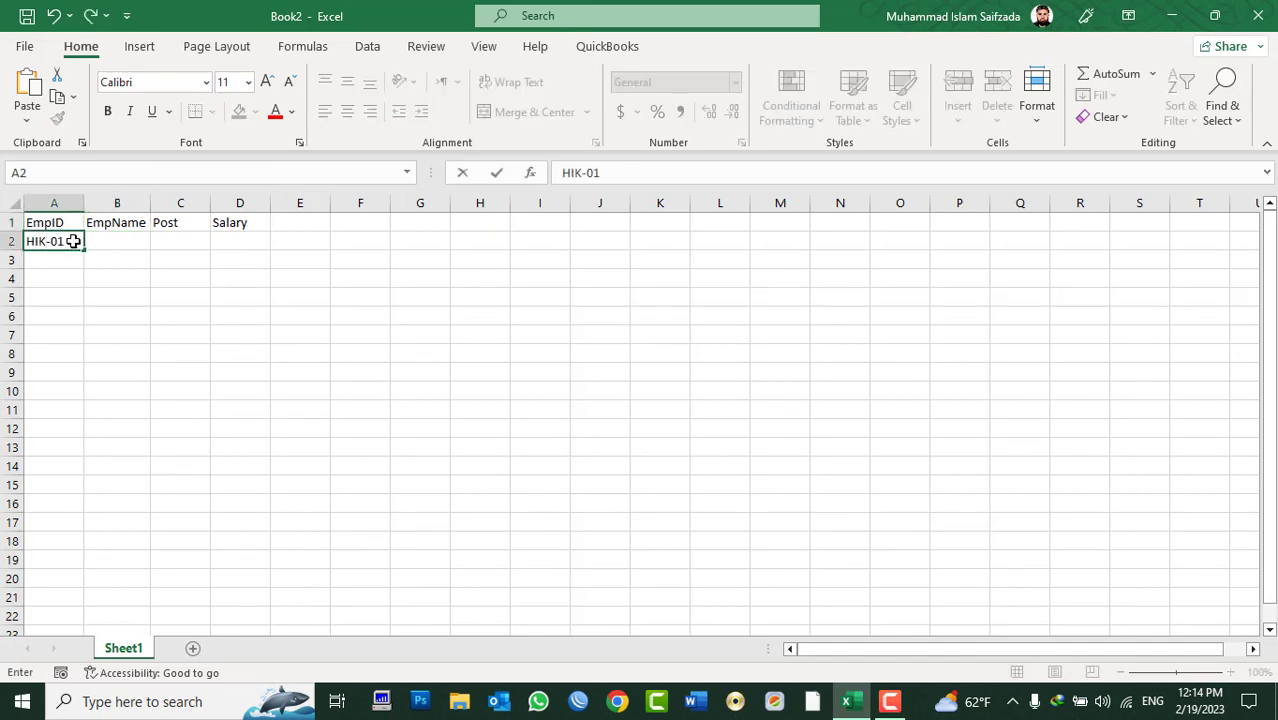
left_click(73, 241)
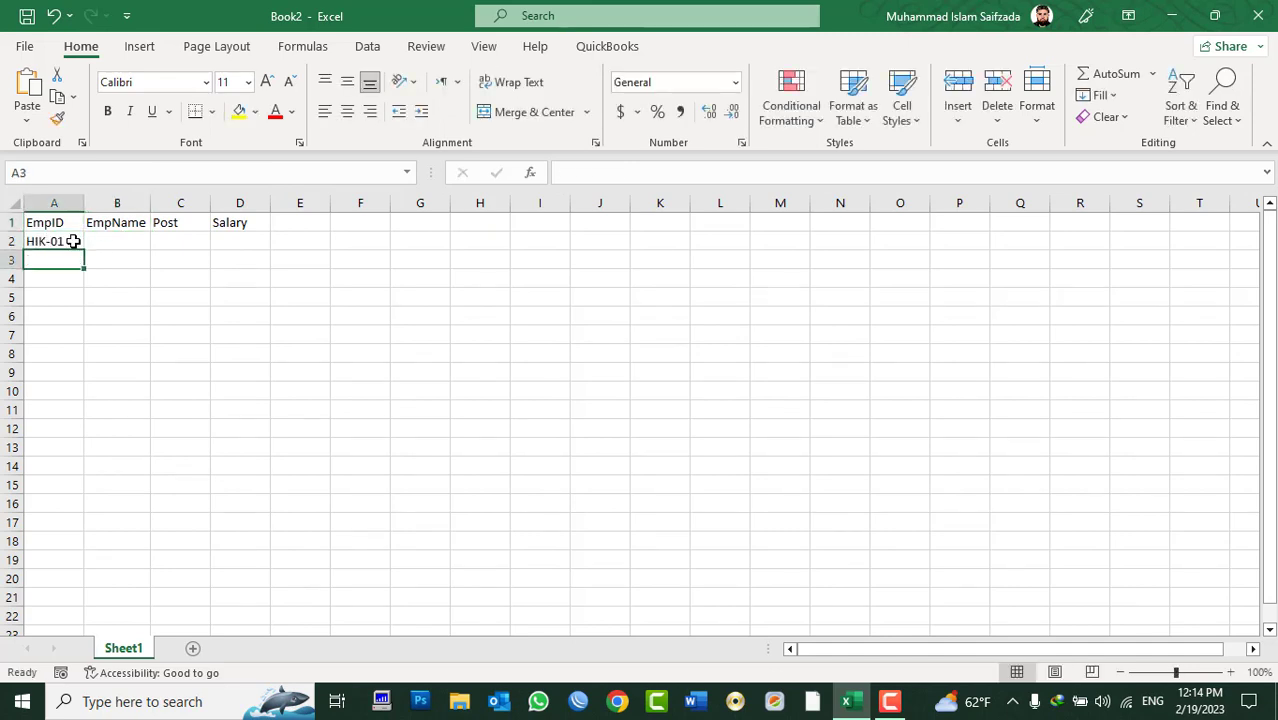
left_click_drag(83, 250, 98, 322)
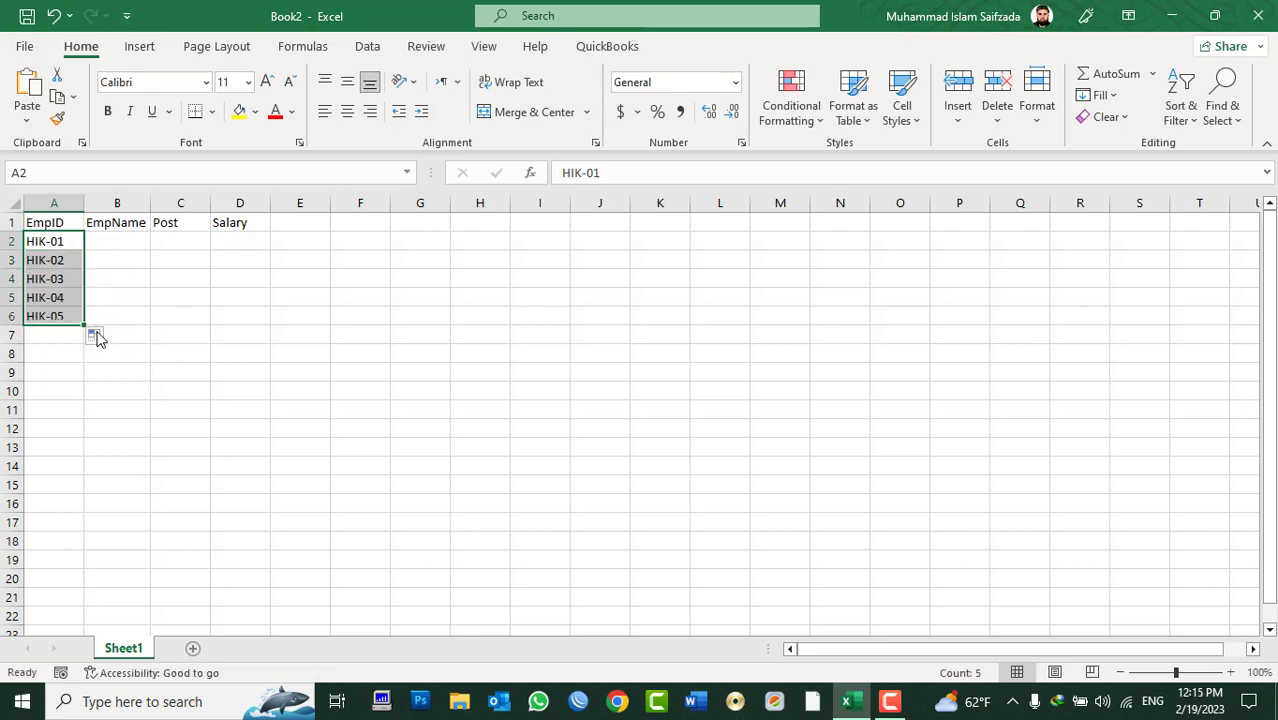
left_click(97, 336)
left_click(133, 382)
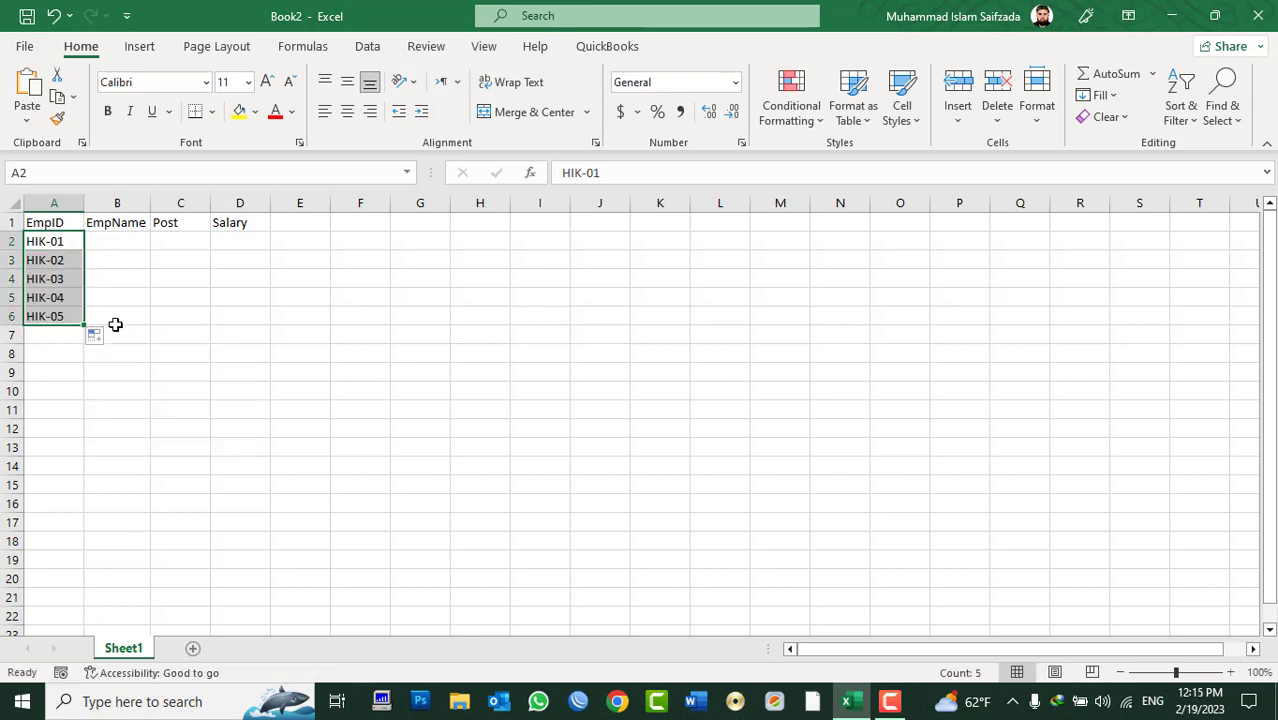
- Enter the five employee names in B2:B6, correcting the third one
left_click(110, 245)
type("Islam")
key("Return")
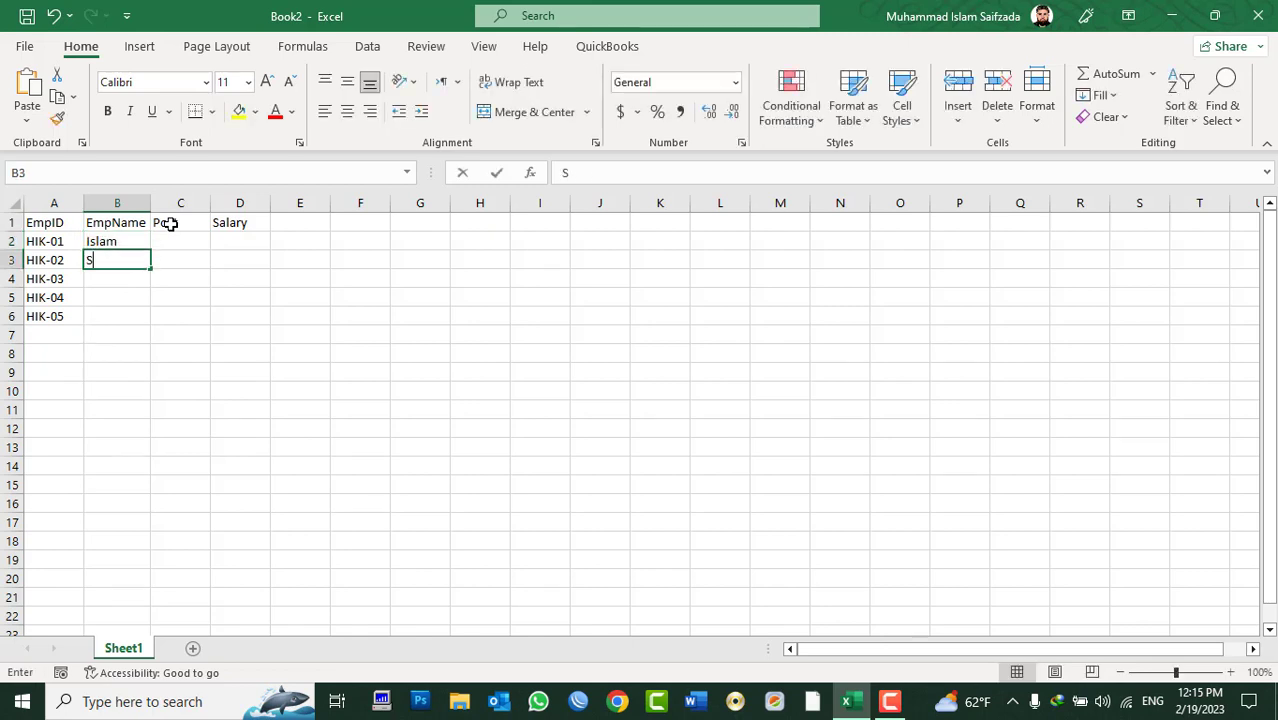
type("S")
type("han")
key("Return")
type("Sal")
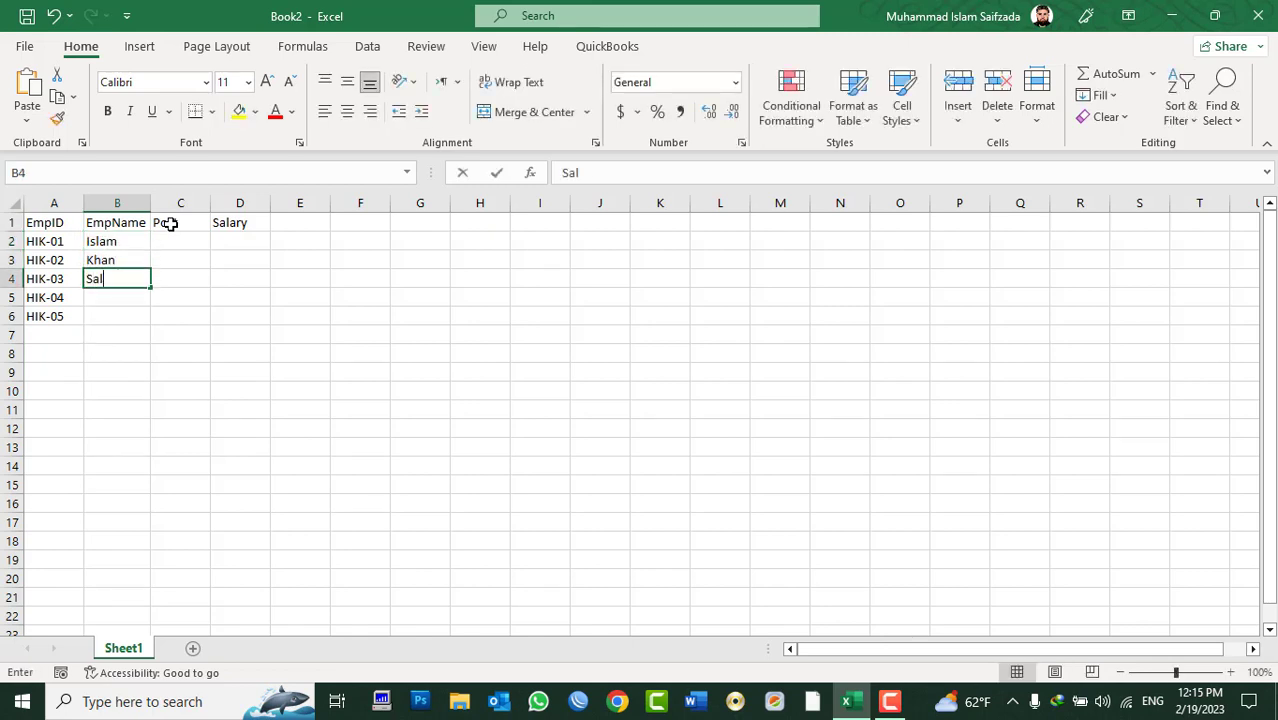
type("ma")
key("Return")
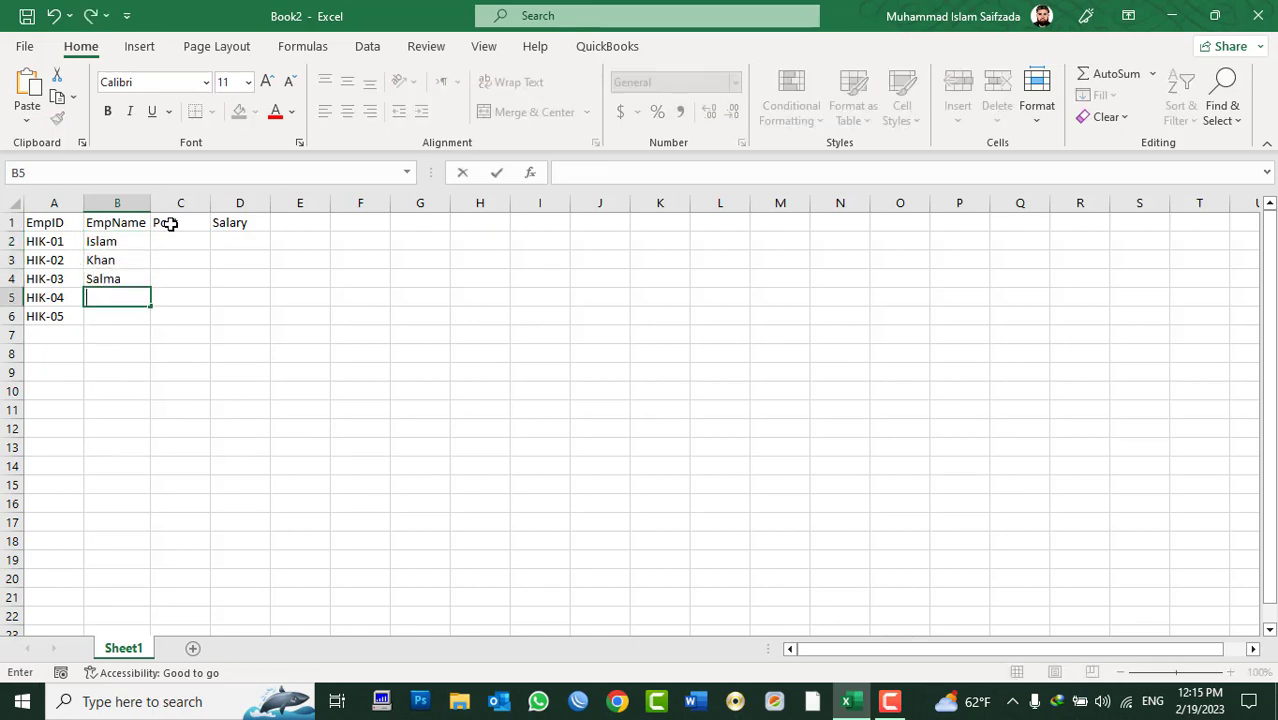
key("Up")
type("Salam")
key("Return")
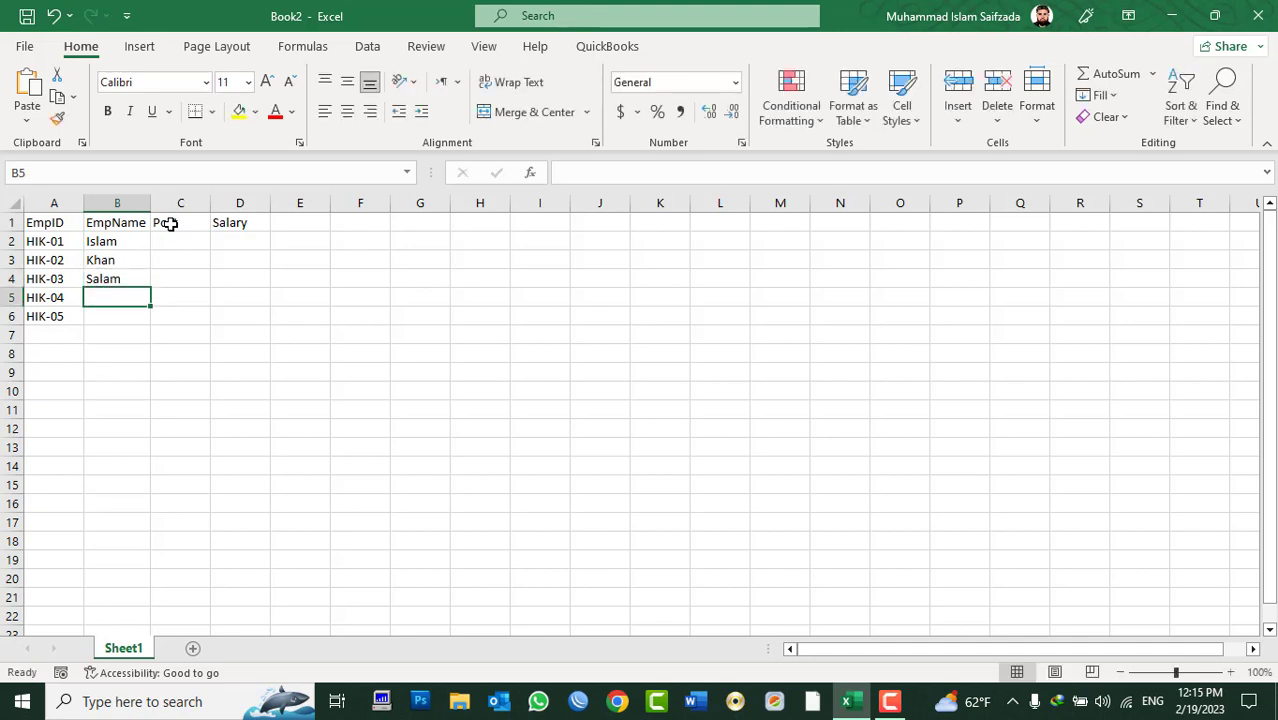
type("Hazratwali")
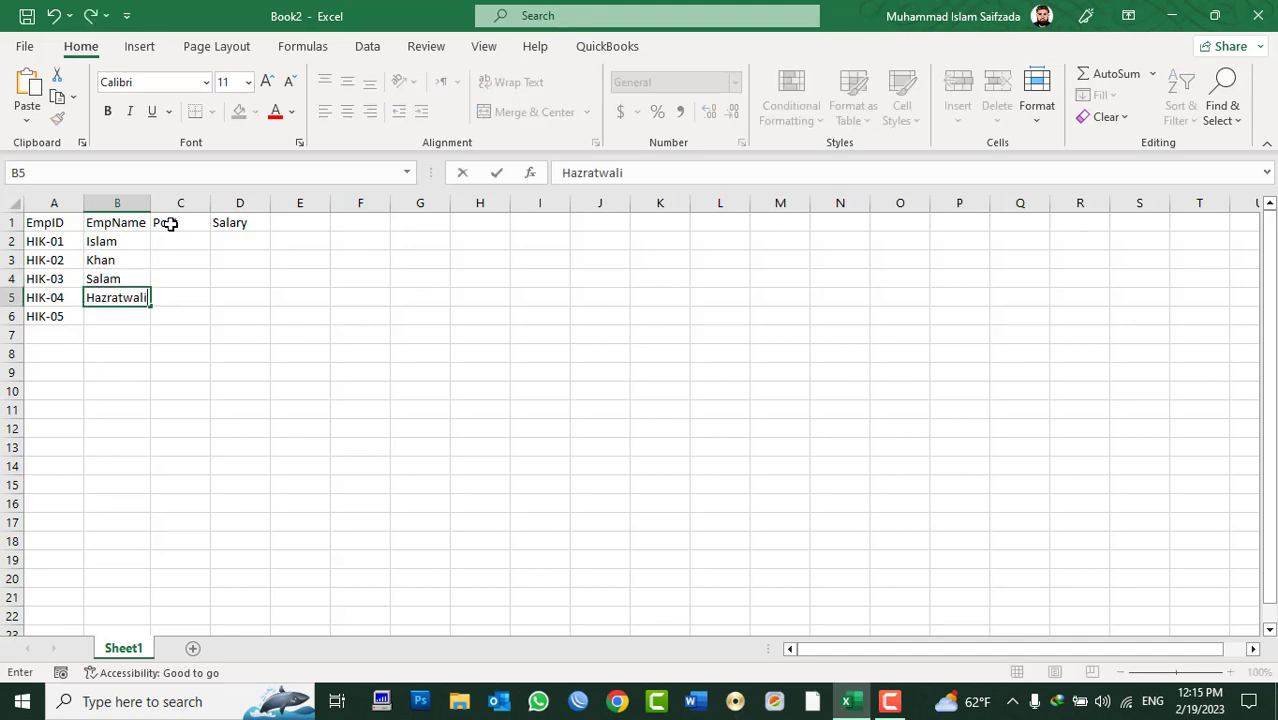
key("Return")
type("Sarbaz")
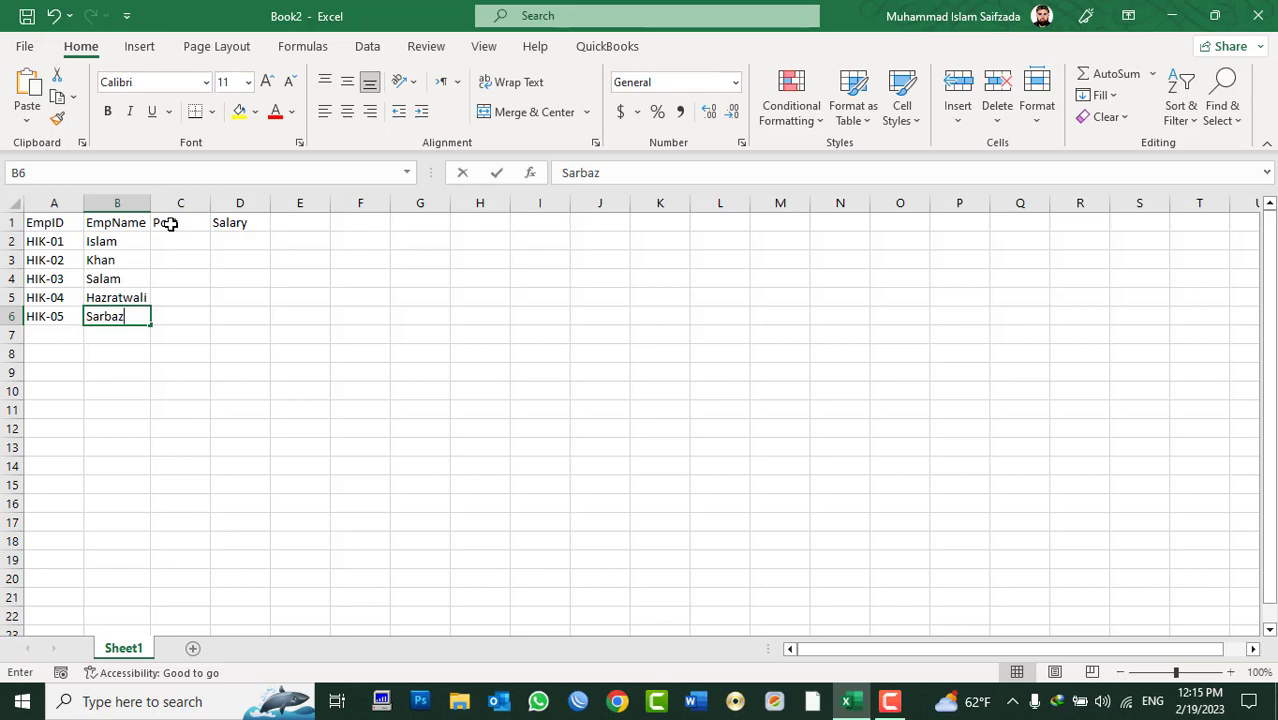
key("Tab")
- Fill C2:C6 with Doctor and D2:D6 with 50000 using Ctrl+Enter
key("Up")
key("Up")
key("Up")
key("Up")
key("shift+Down")
key("shift+Down")
key("shift+Down")
key("shift+Down")
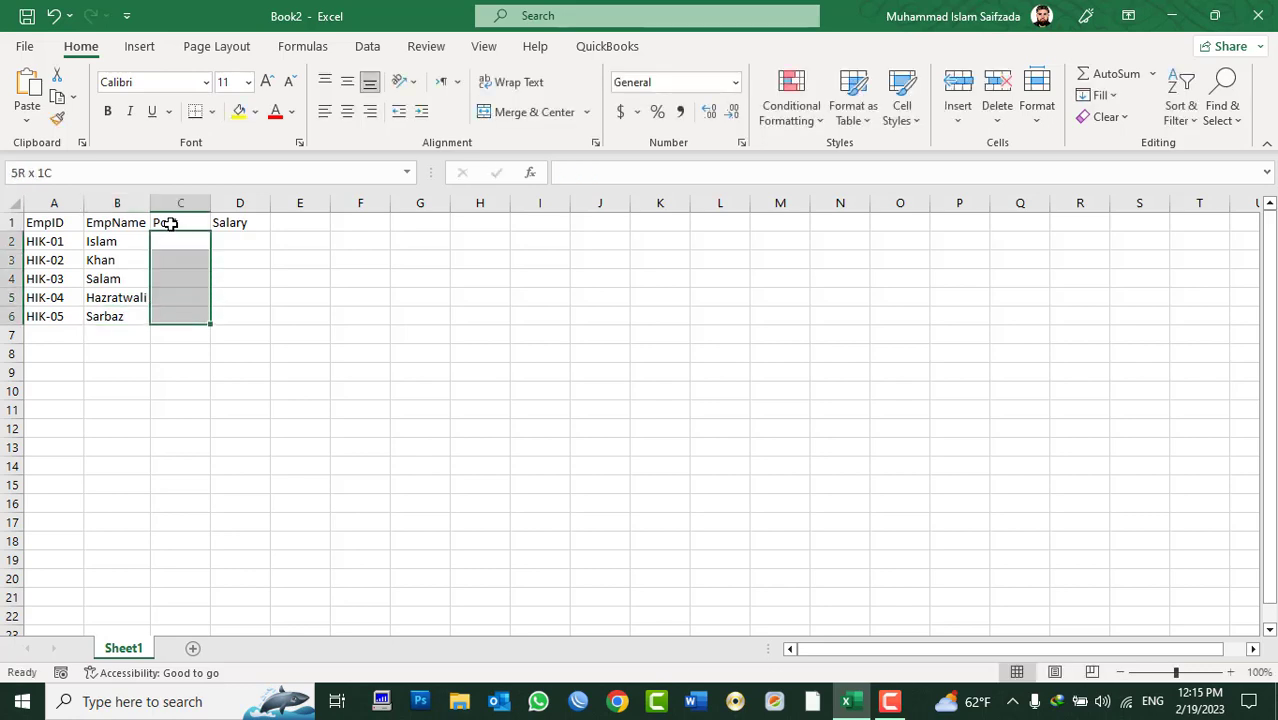
type("Doctor")
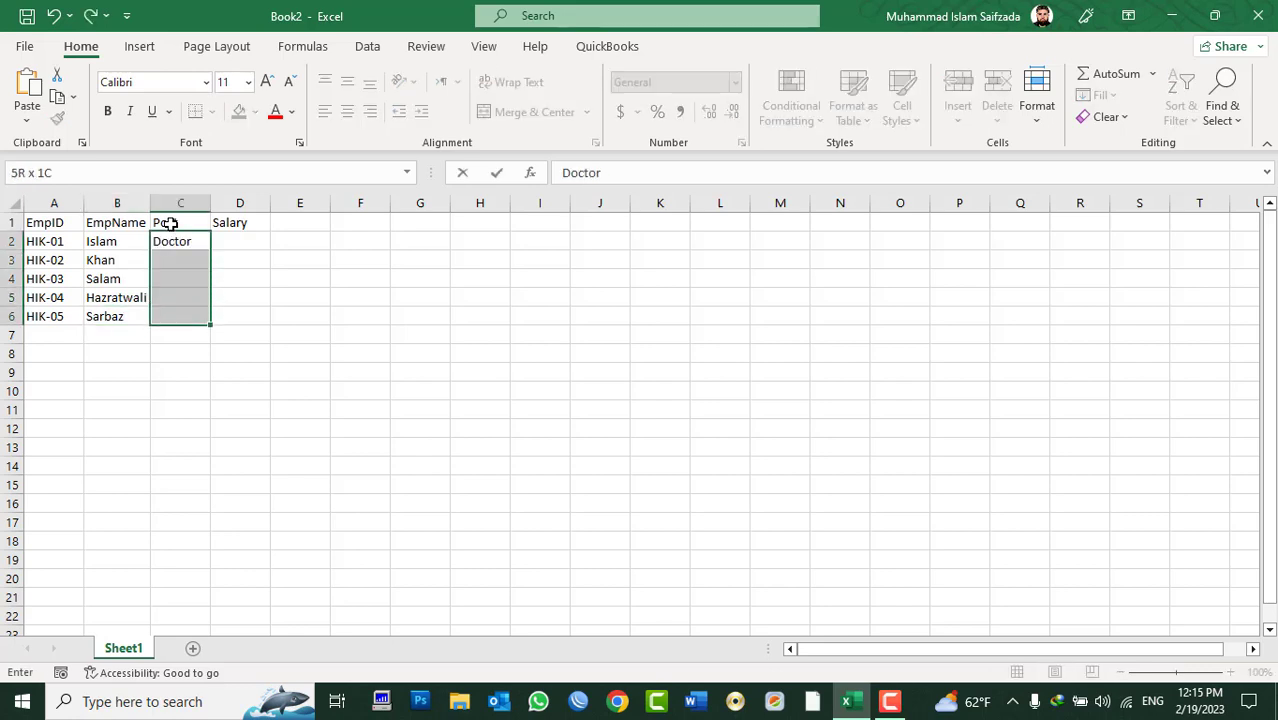
key("ctrl+Return")
key("Right")
key("shift+Down")
key("shift+Down")
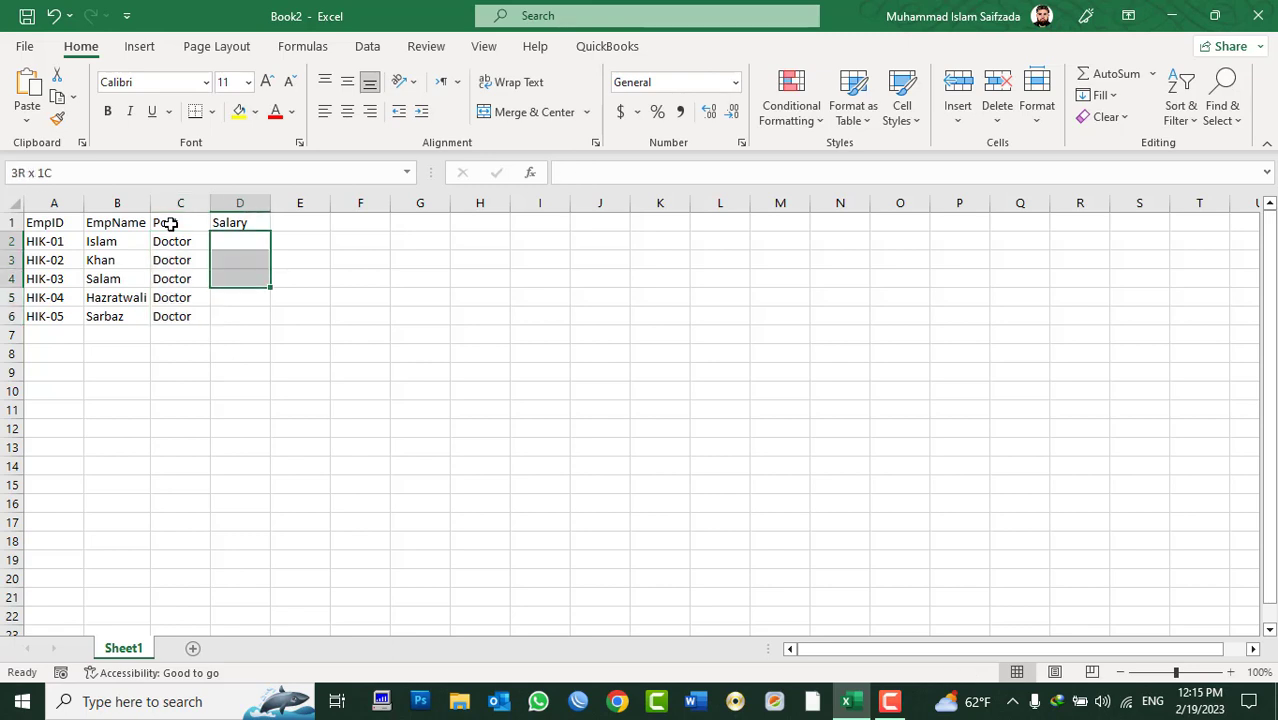
key("shift+Down")
key("shift+Down")
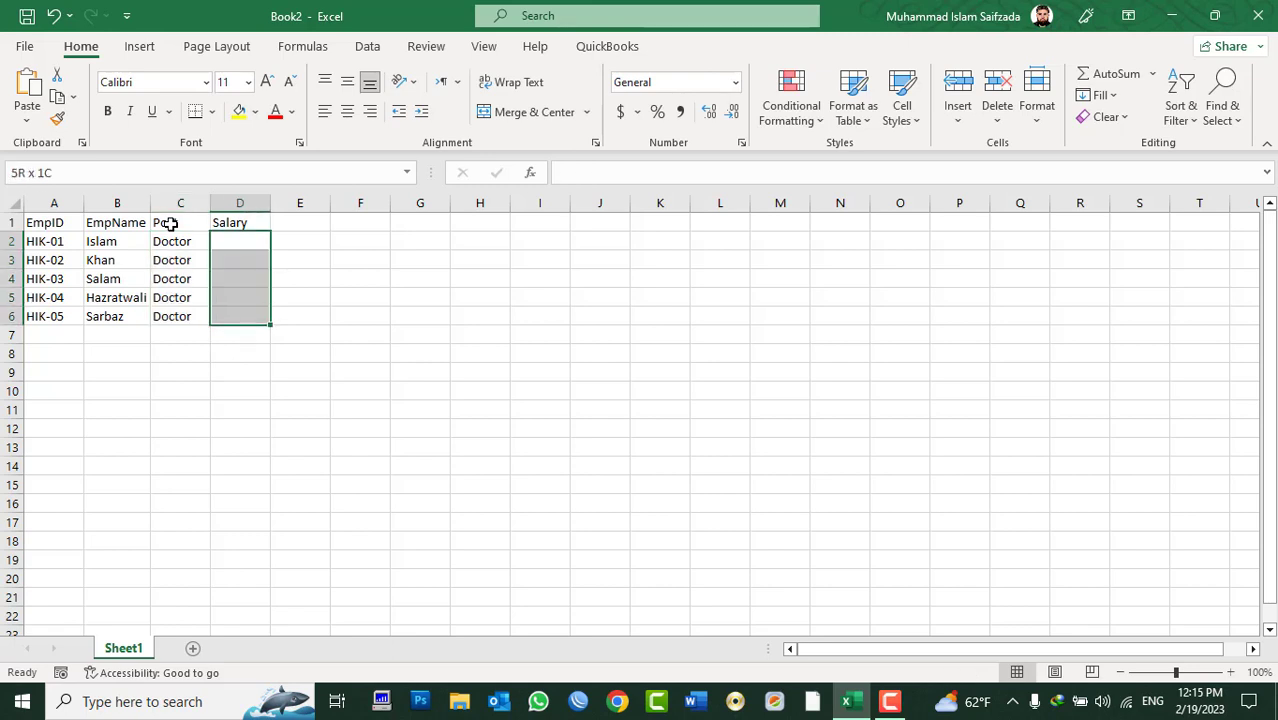
type("50000")
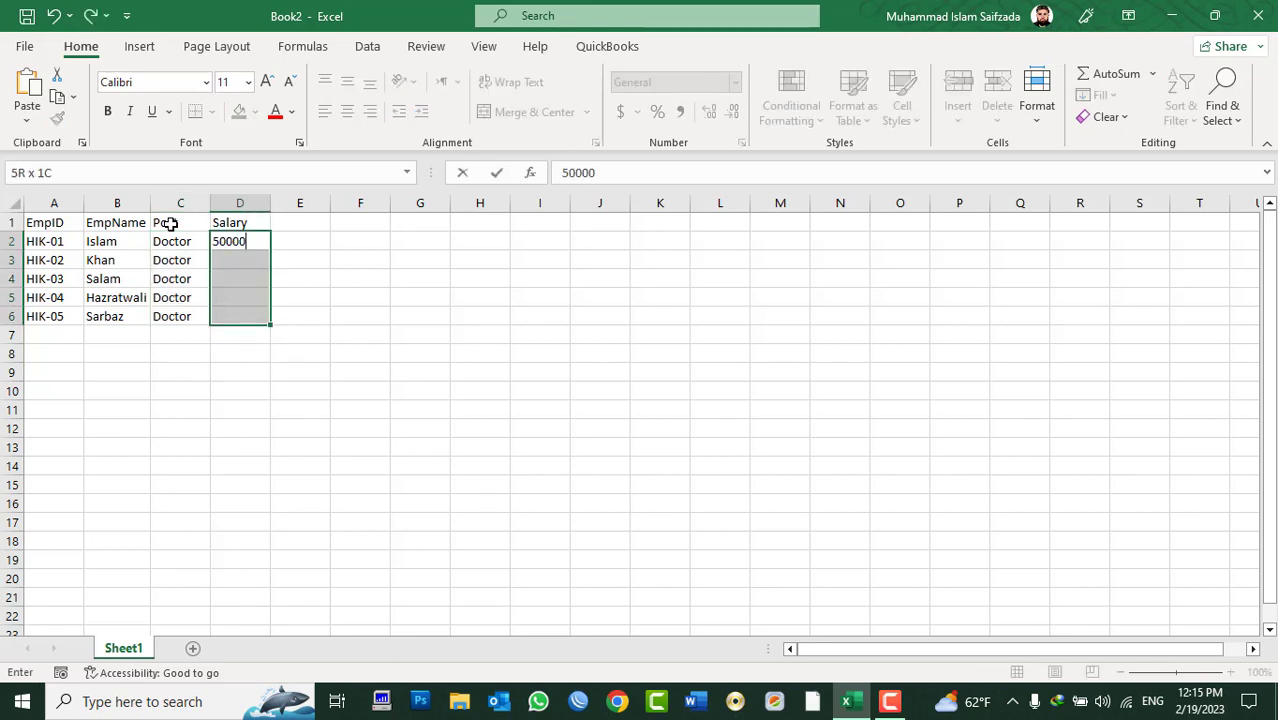
key("ctrl+Return")
- Make the header row bold, 14 pt, taller and centred, and widen column B
left_click_drag(245, 222, 80, 221)
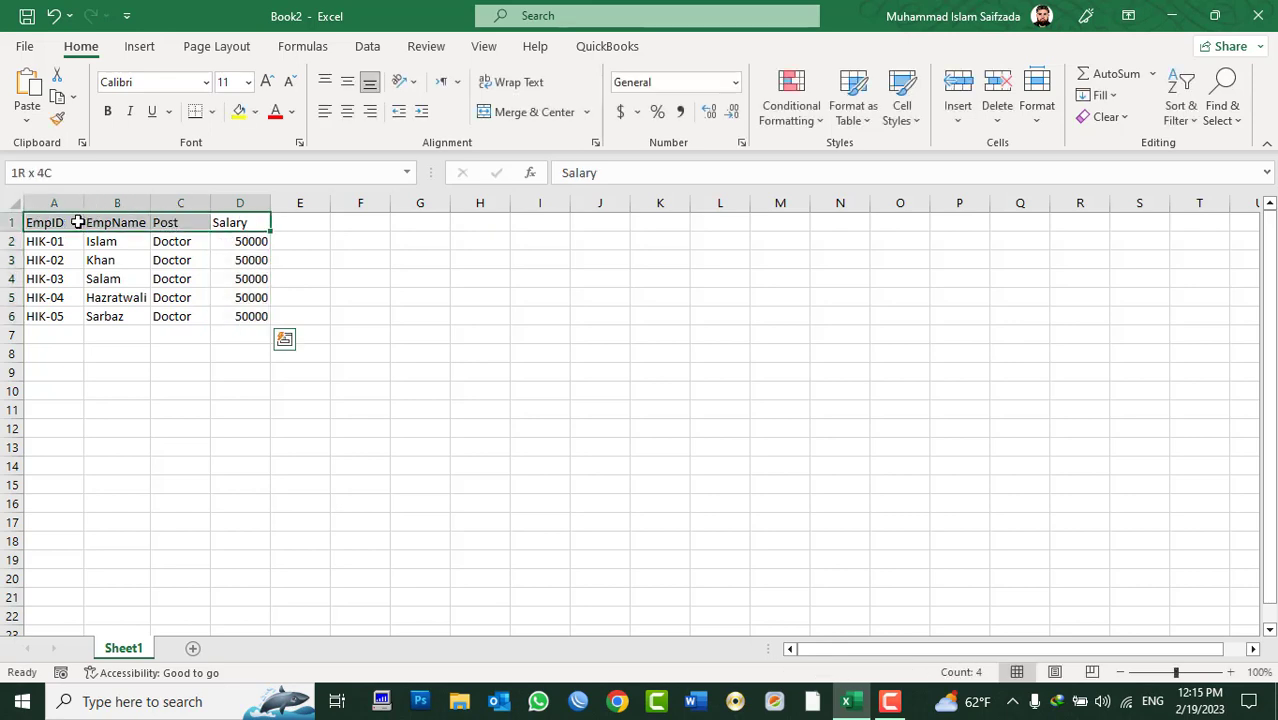
left_click(107, 113)
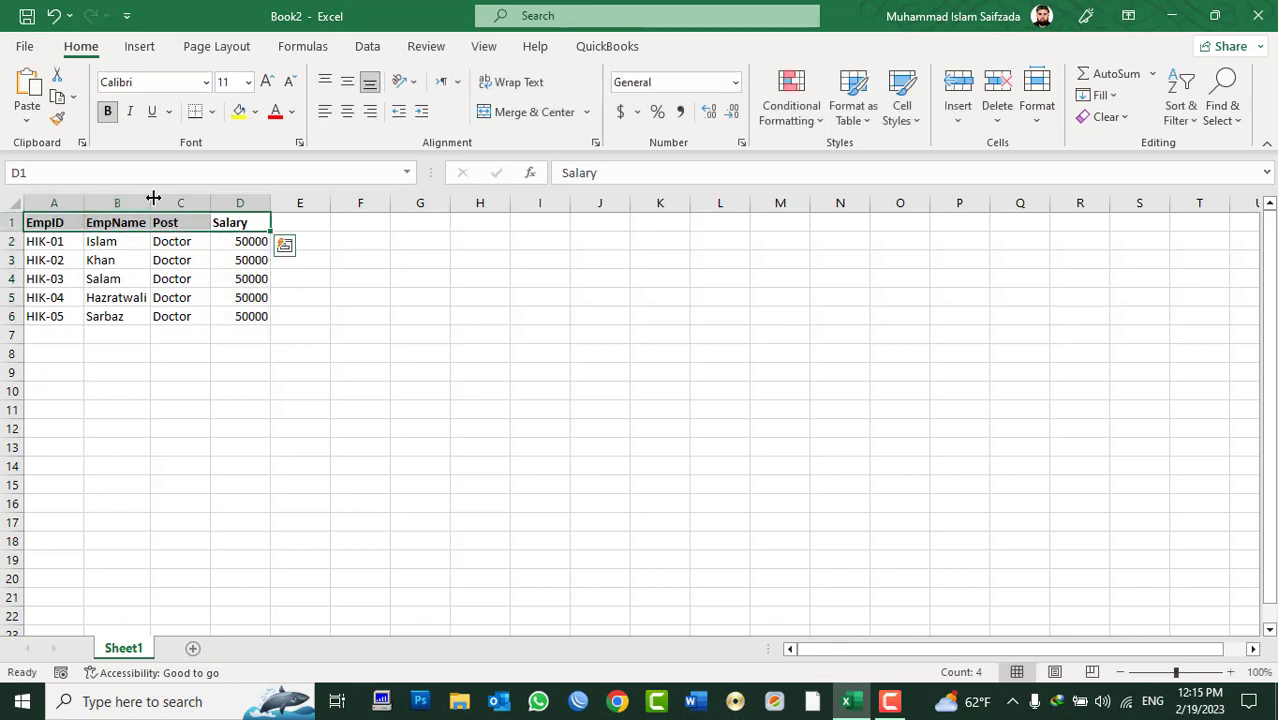
left_click_drag(151, 197, 171, 197)
left_click_drag(11, 232, 11, 251)
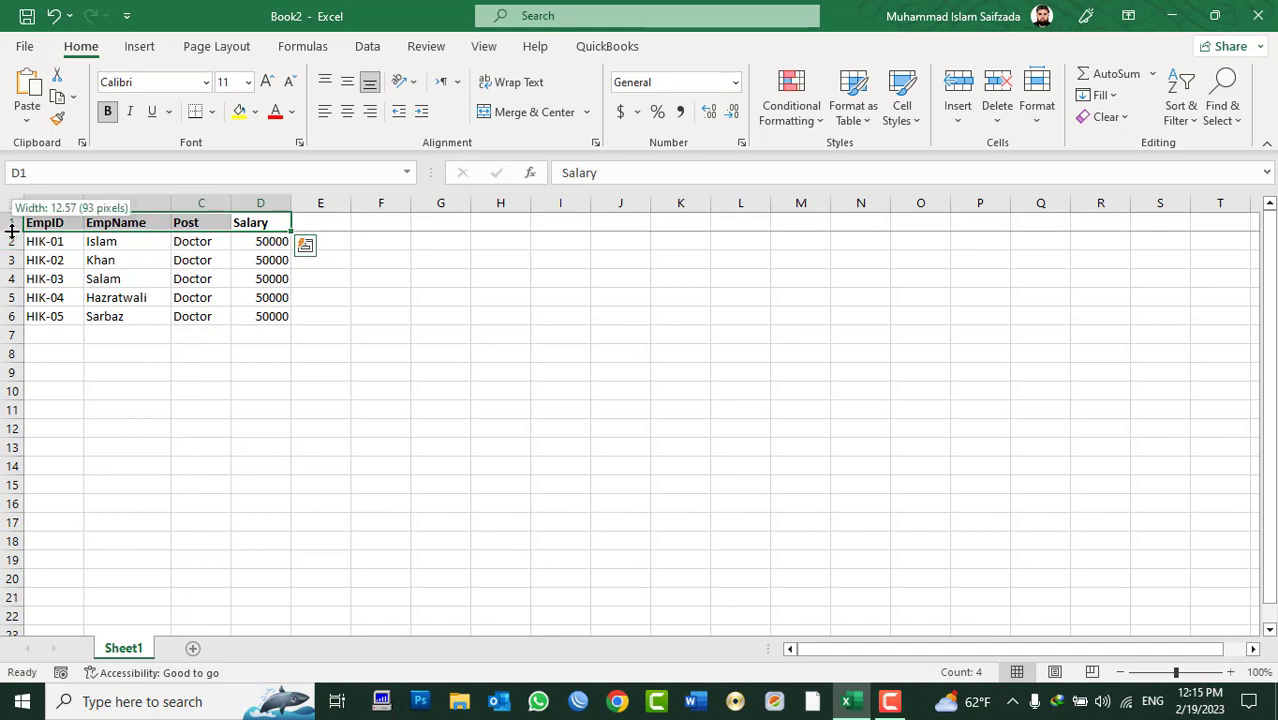
left_click(266, 81)
left_click(266, 81)
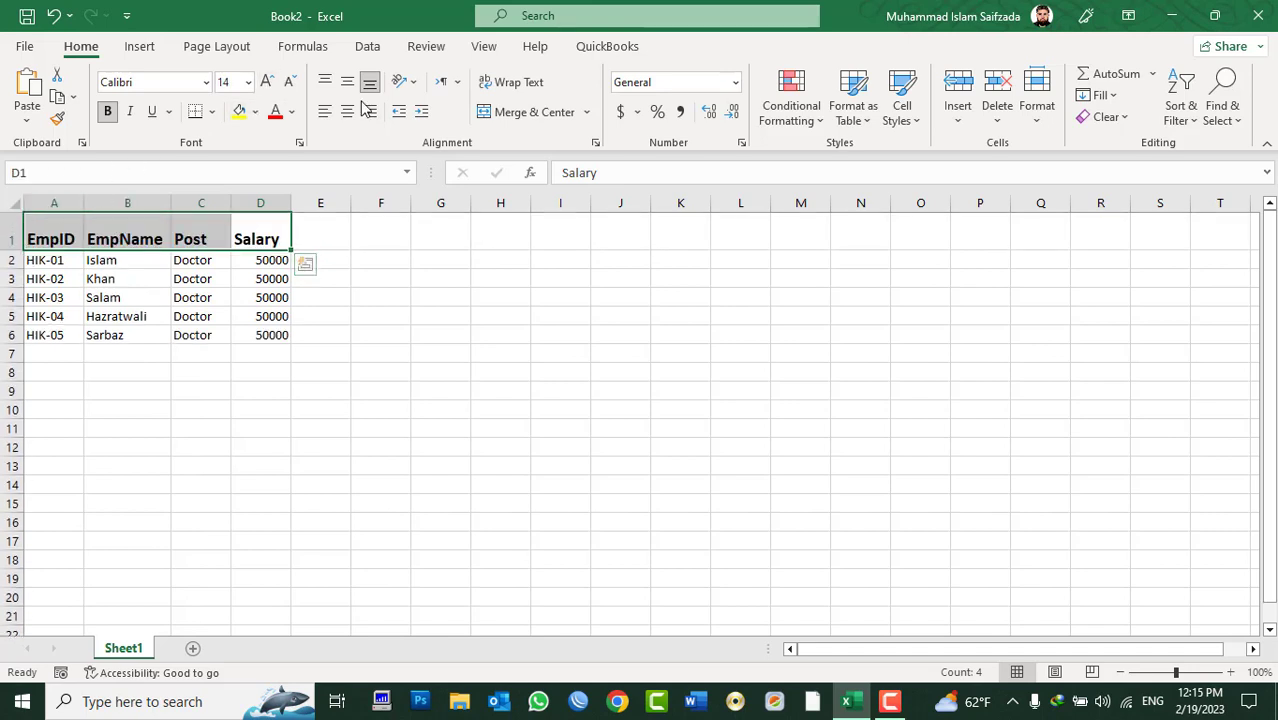
left_click(347, 111)
left_click(347, 81)
- Widen columns D, C and B to fit their contents
left_click_drag(291, 203, 338, 203)
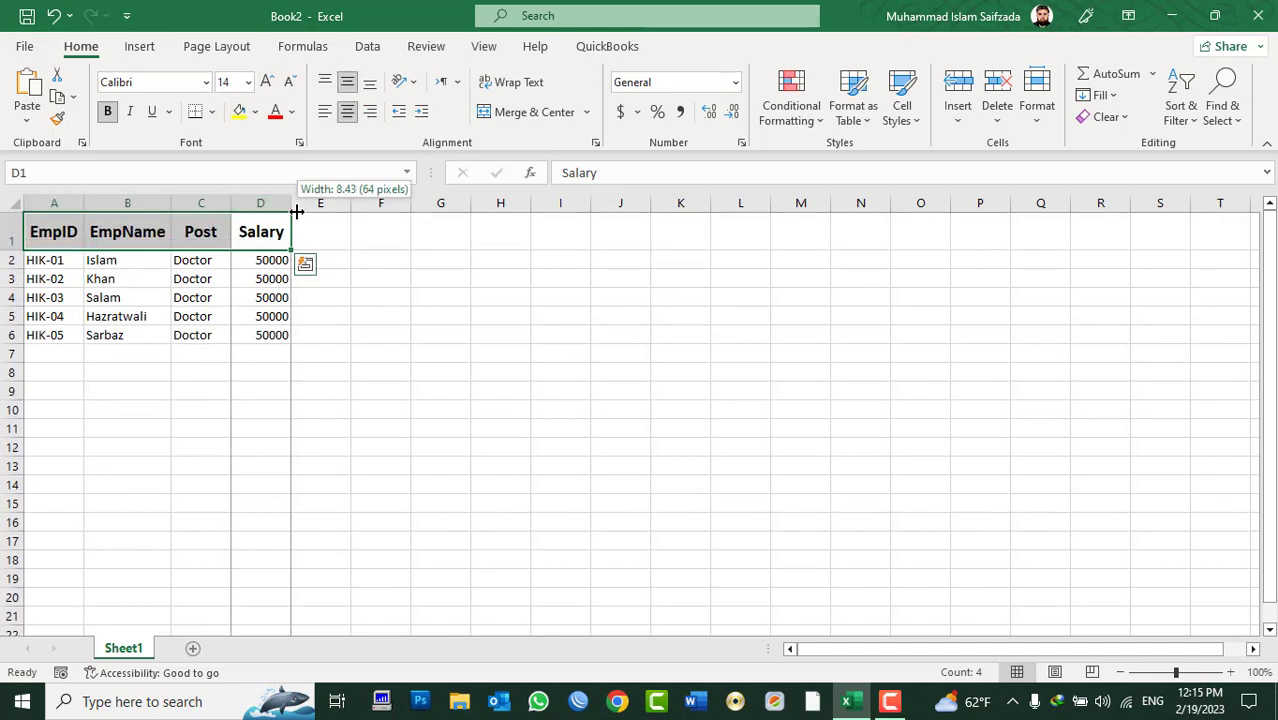
left_click_drag(227, 198, 251, 203)
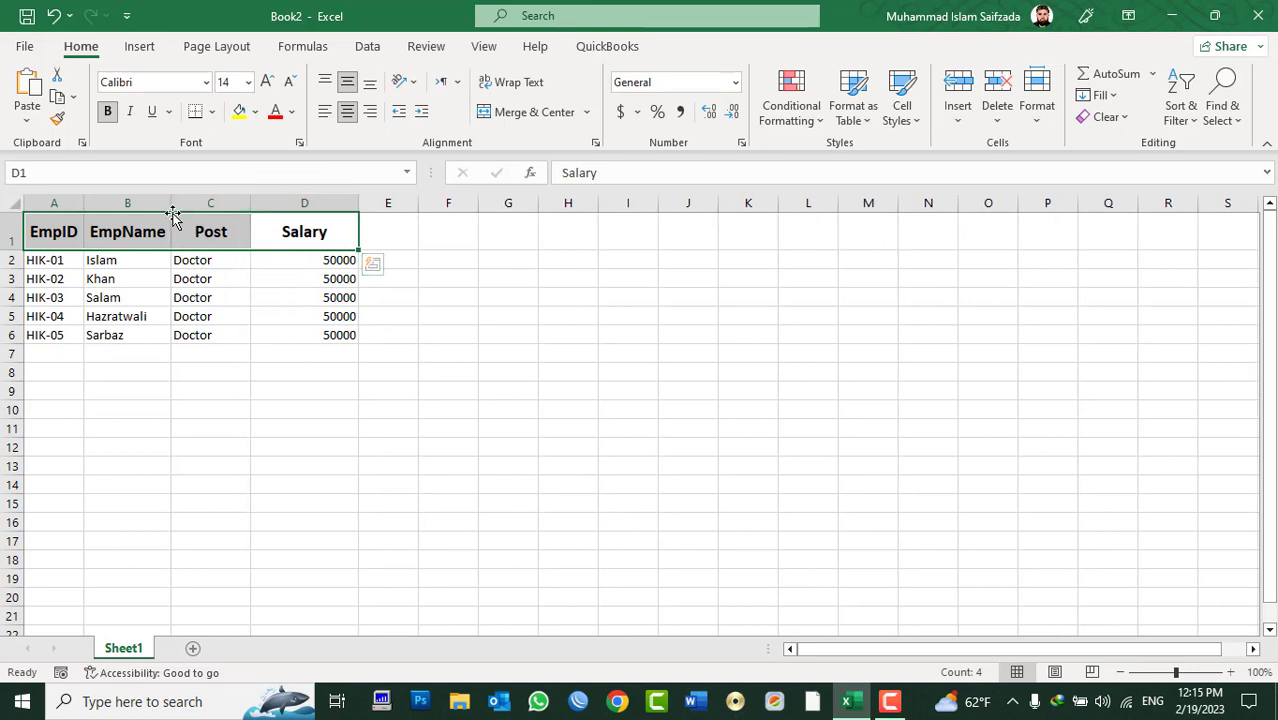
left_click_drag(171, 205, 197, 212)
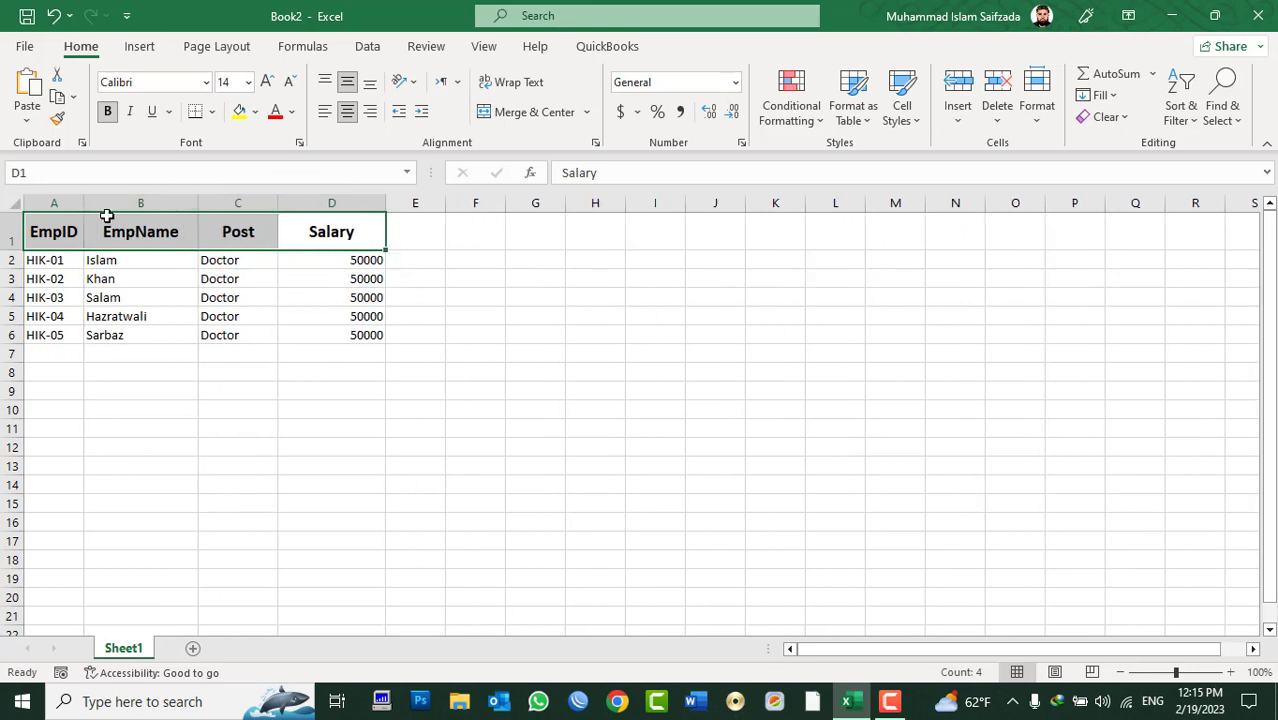
left_click(185, 338)
- Apply All Borders to the table A1:D6
left_click_drag(341, 337, 36, 240)
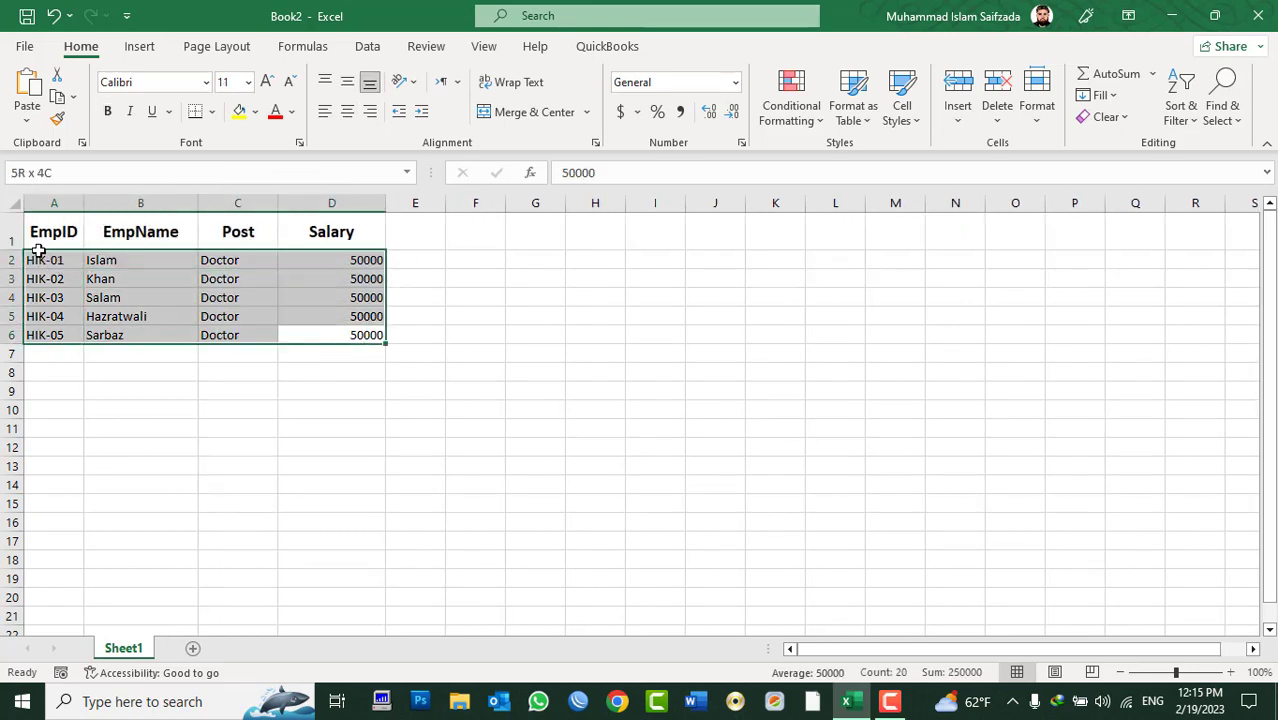
left_click(212, 112)
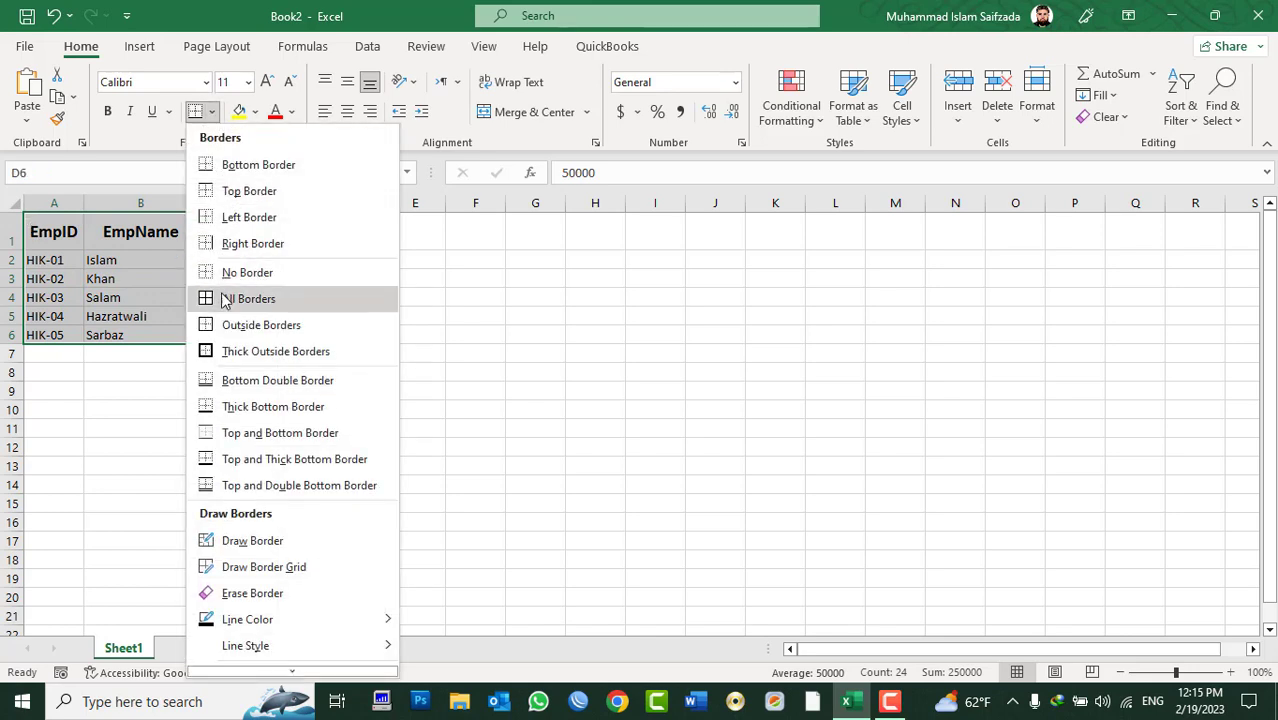
left_click(228, 297)
- Left-align the header texts in A1:D1
left_click(219, 245)
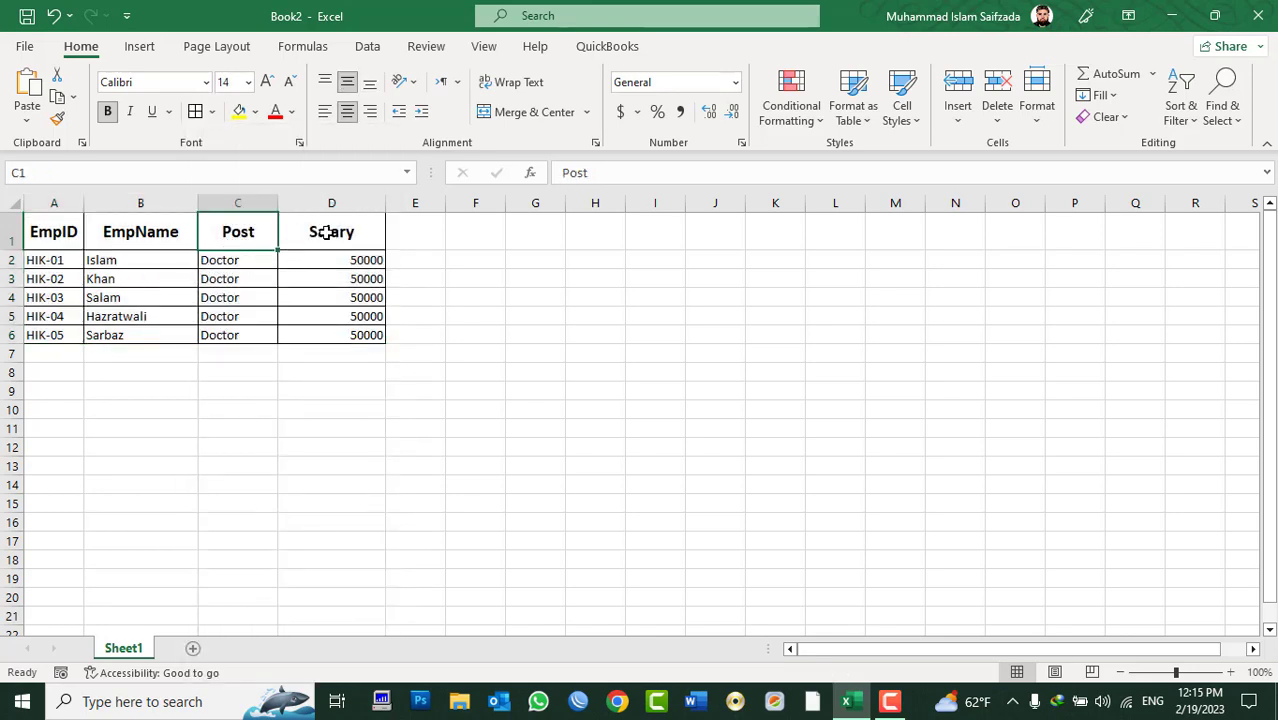
left_click_drag(310, 230, 47, 240)
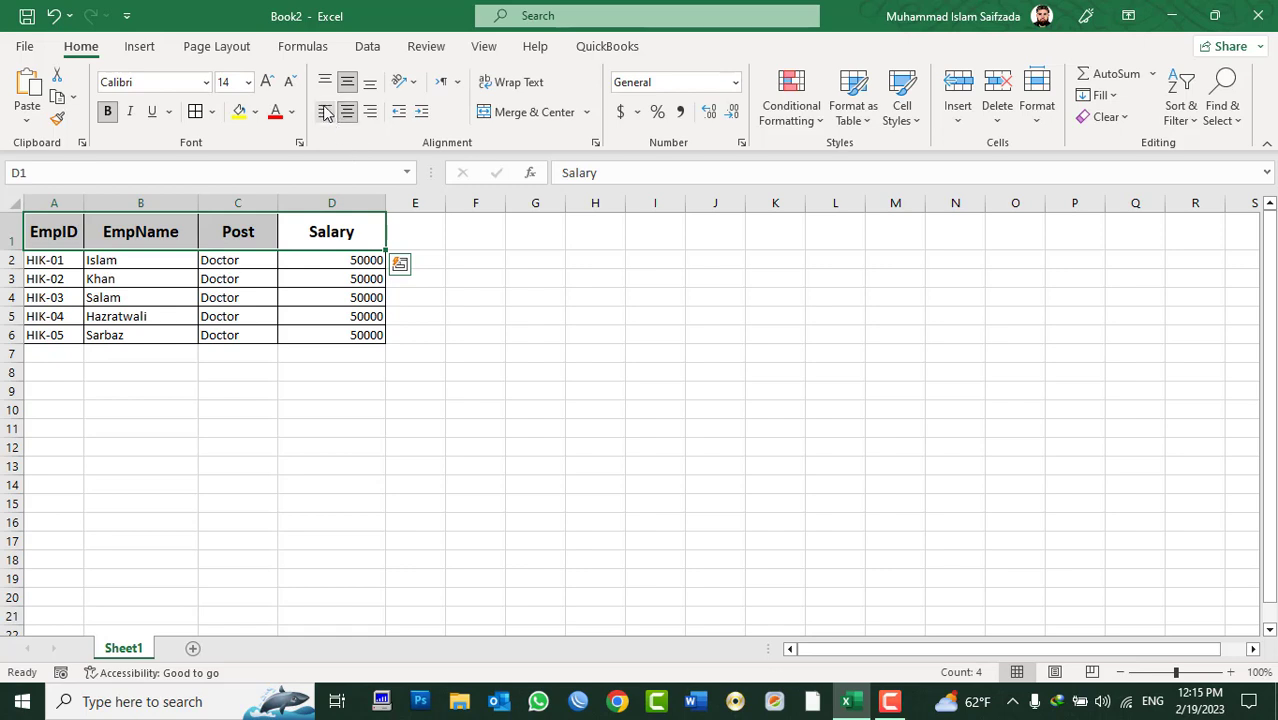
left_click(324, 111)
left_click(237, 248)
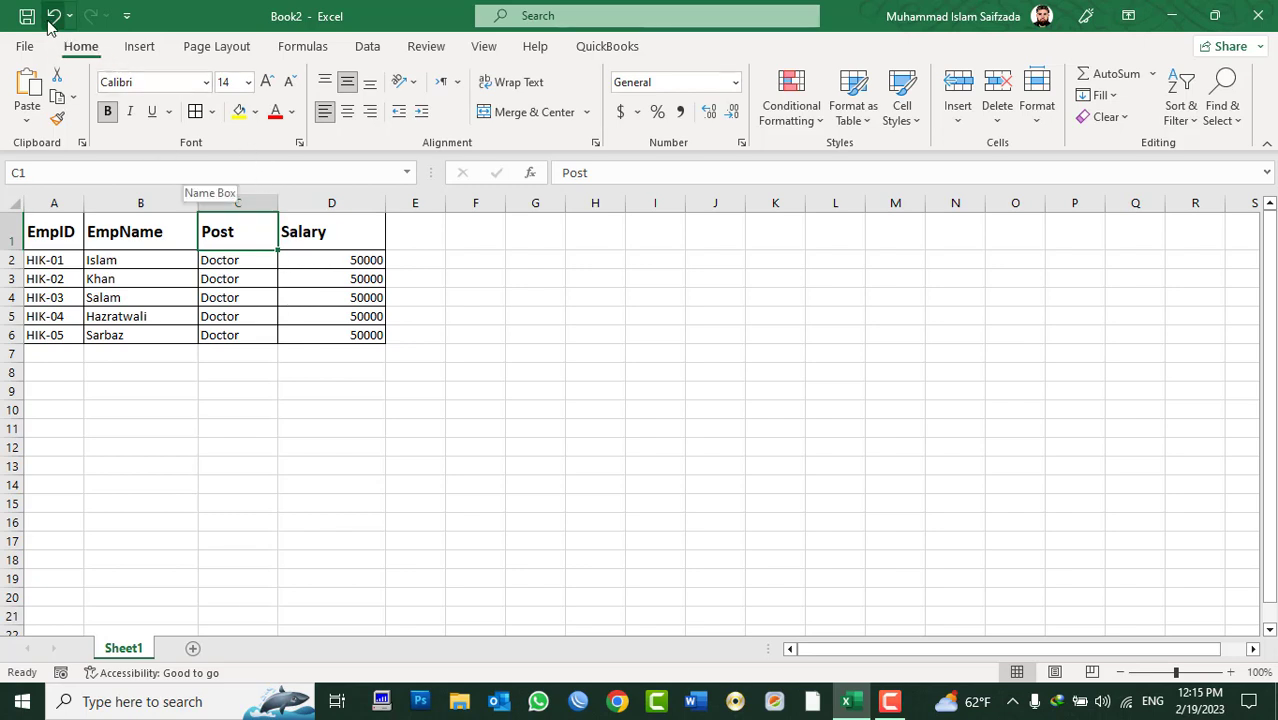
- Save the workbook to the Desktop as Emp List
left_click(27, 46)
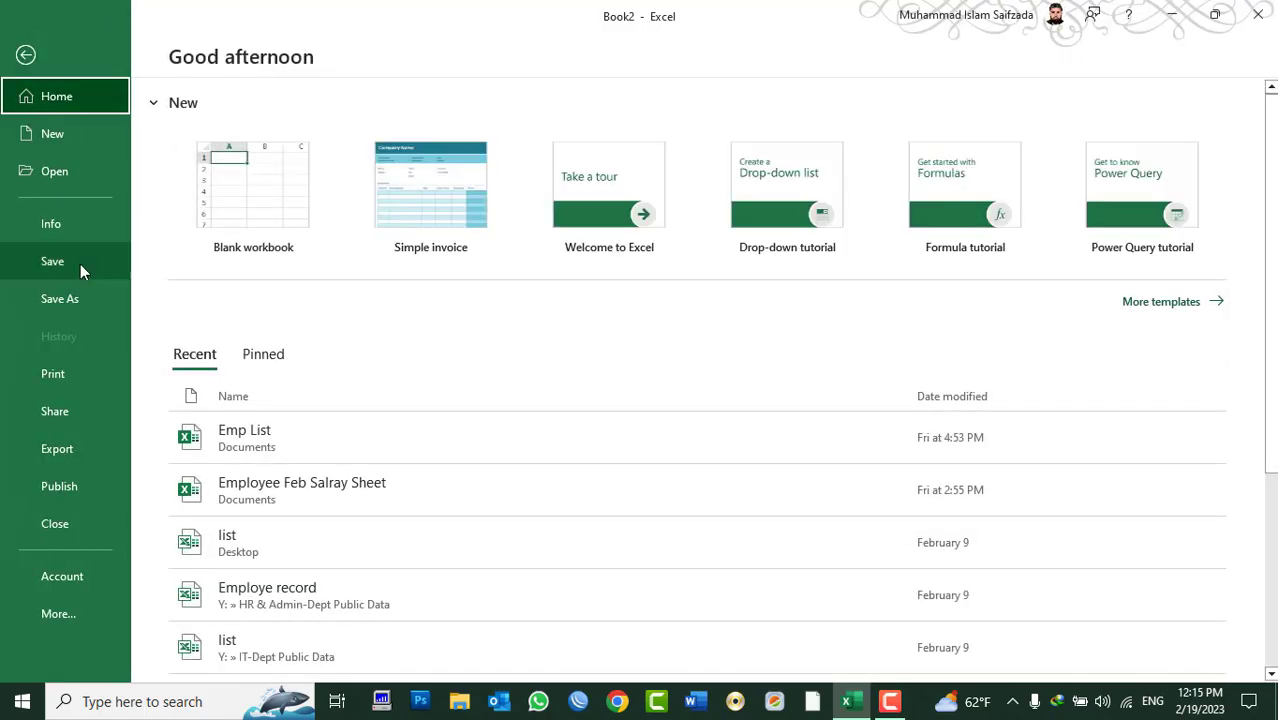
left_click(81, 265)
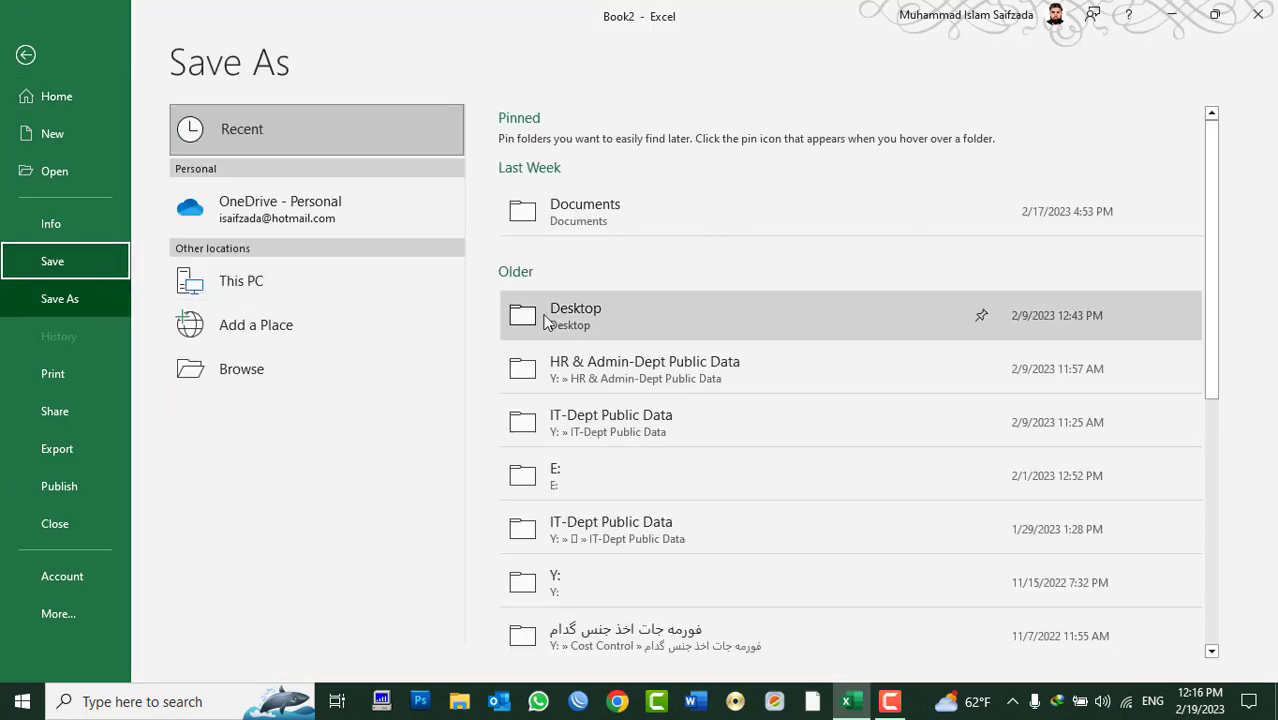
left_click(613, 315)
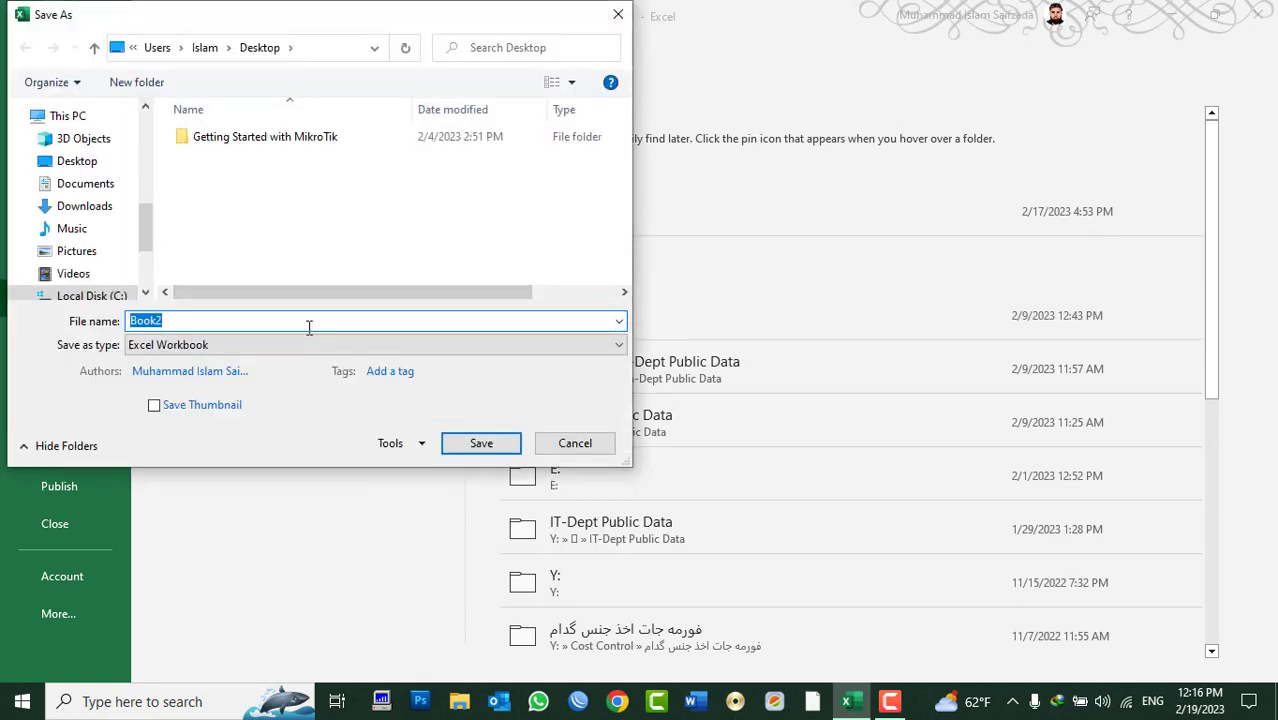
type("Emp List")
left_click(495, 452)
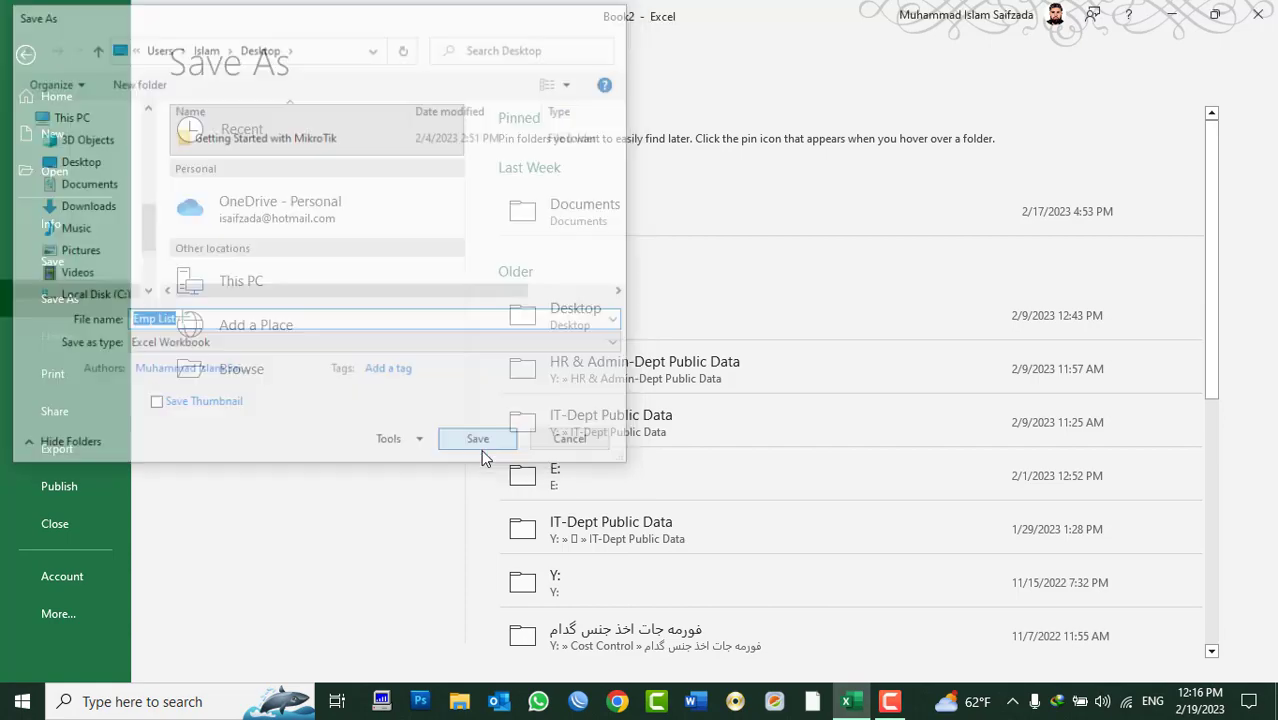
- Close Excel and reopen Emp List from its desktop icon
left_click(27, 47)
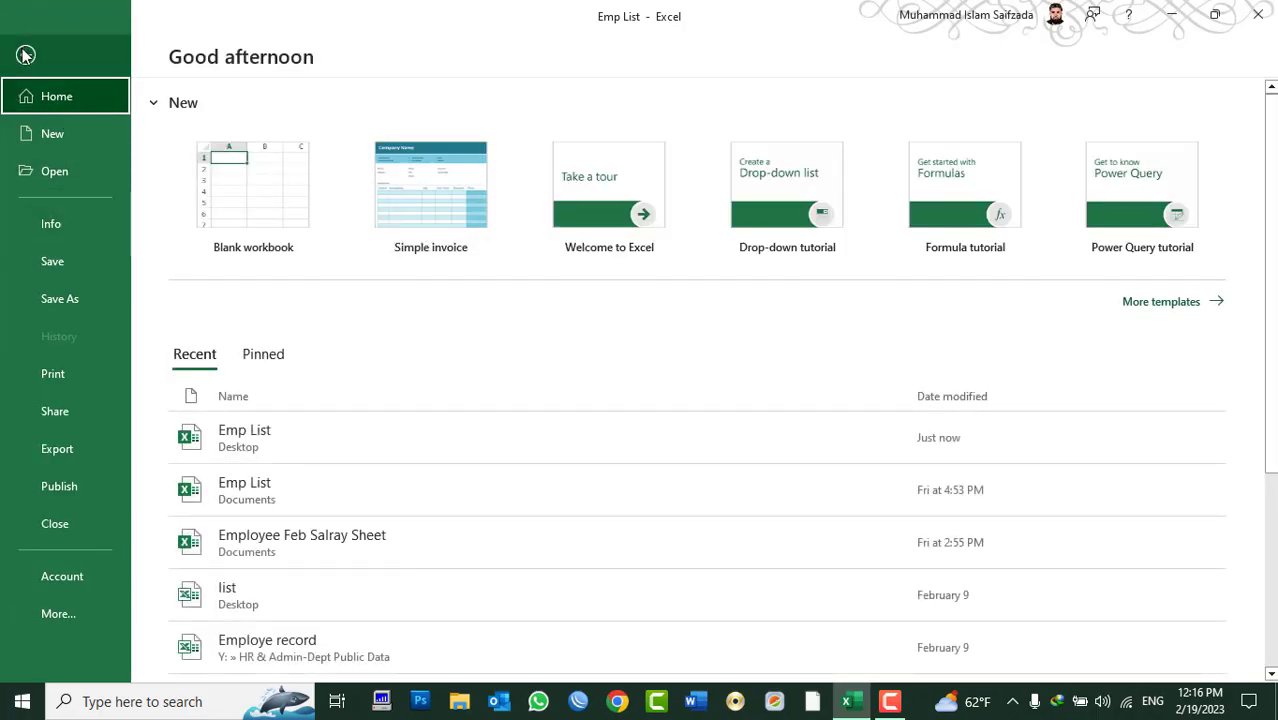
left_click(26, 55)
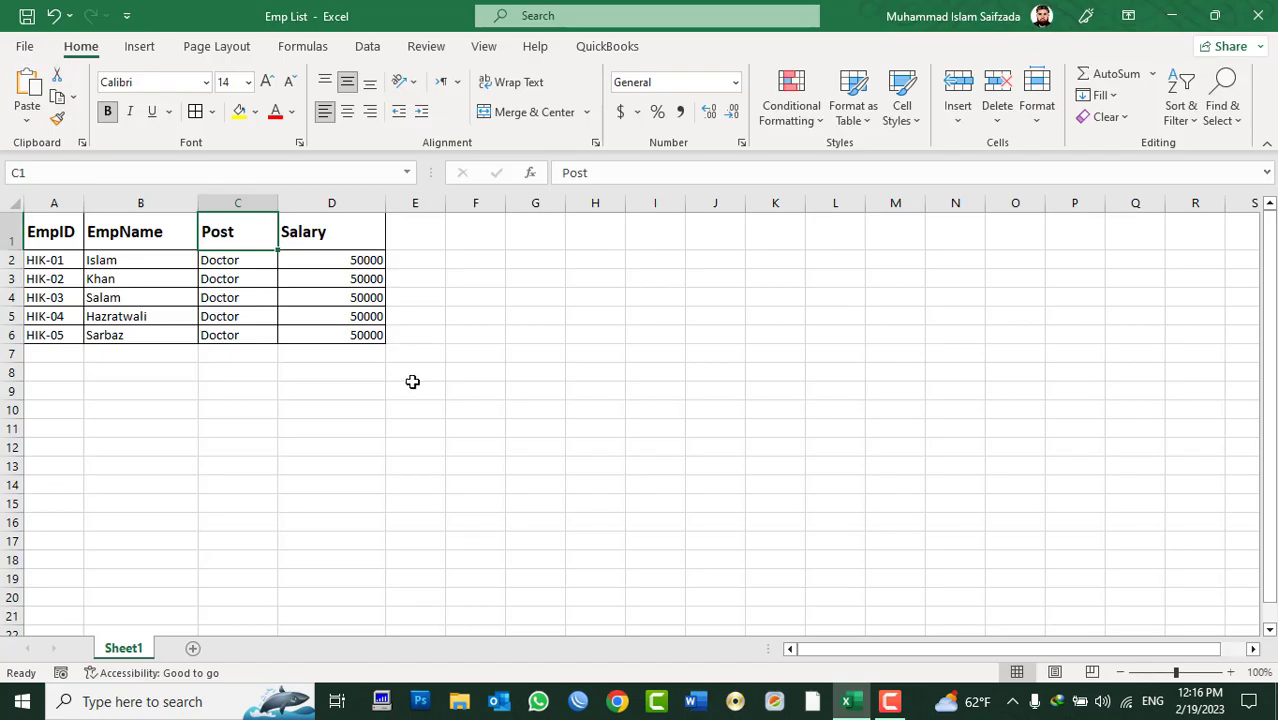
left_click(1258, 15)
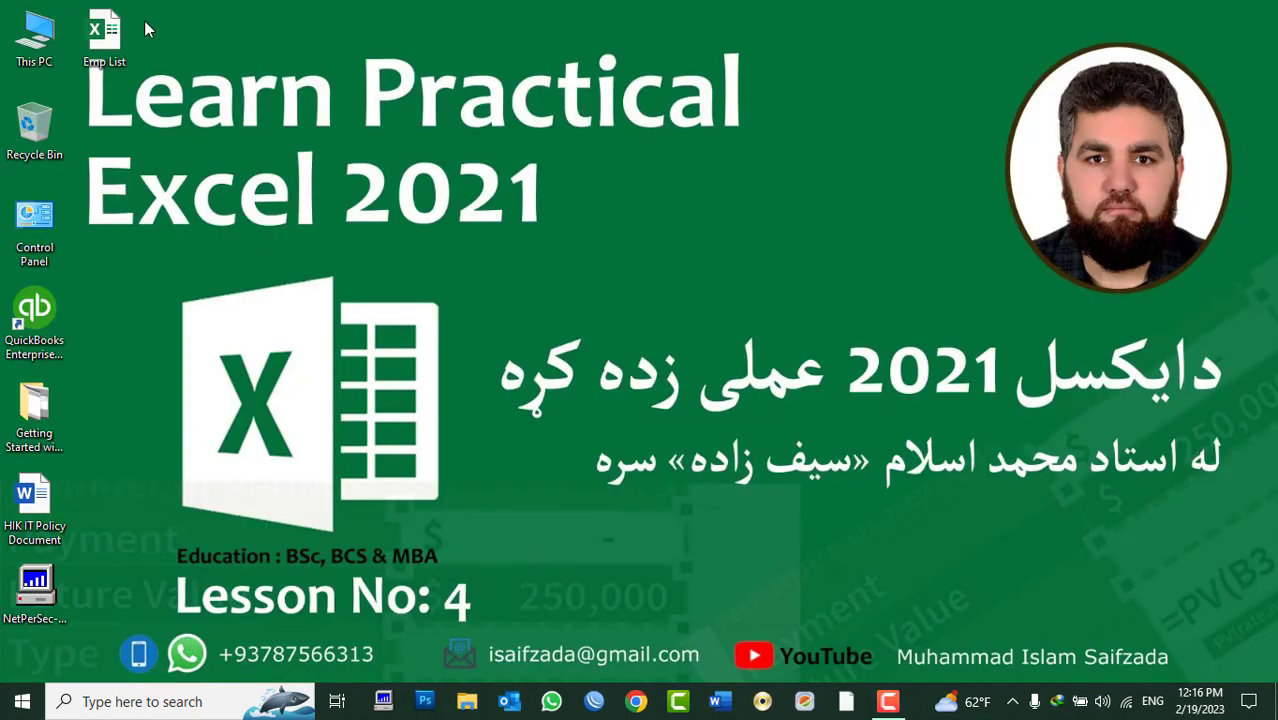
double_click(105, 35)
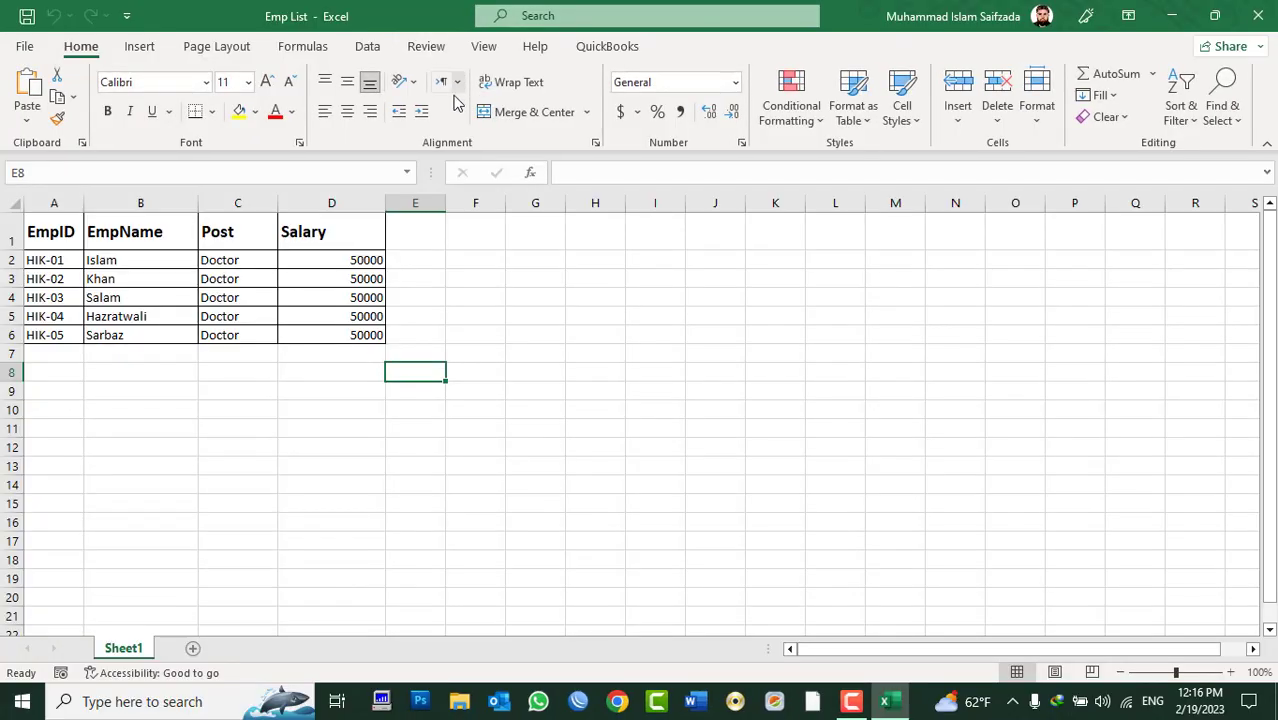
- Turn on Always Open Read-Only under Protect Workbook, then return to the sheet
left_click(24, 46)
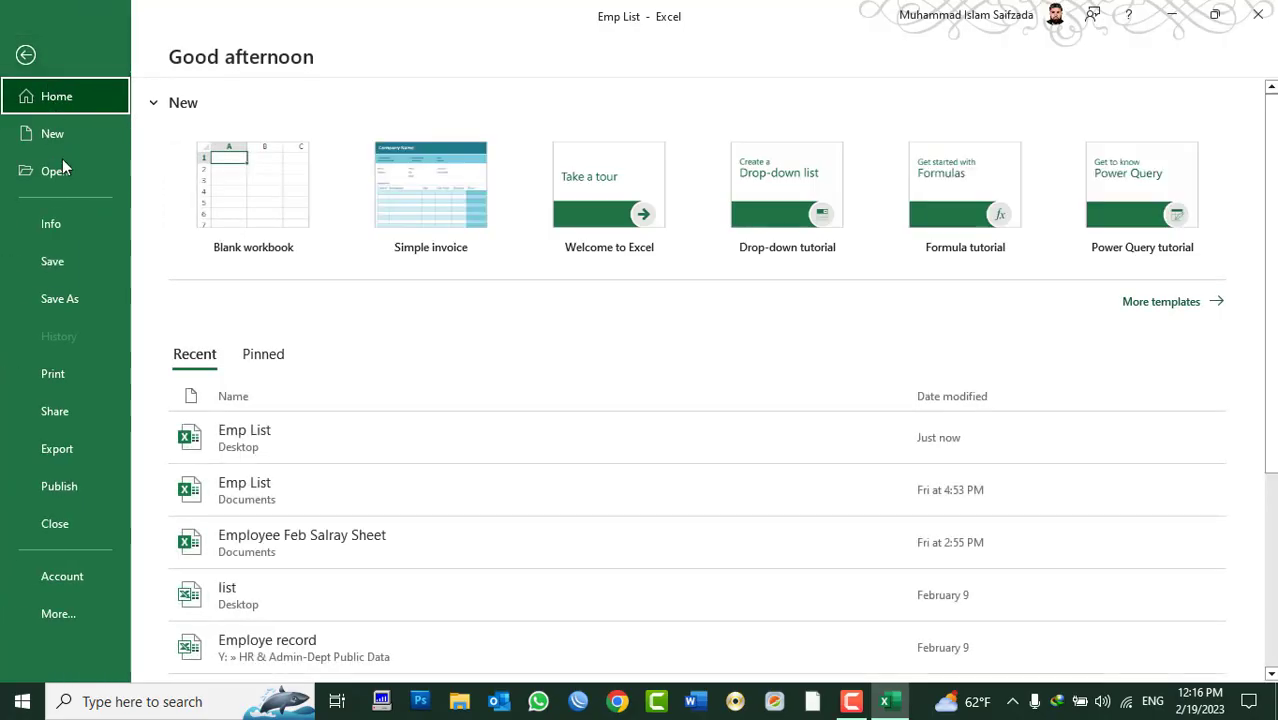
left_click(61, 224)
left_click(222, 268)
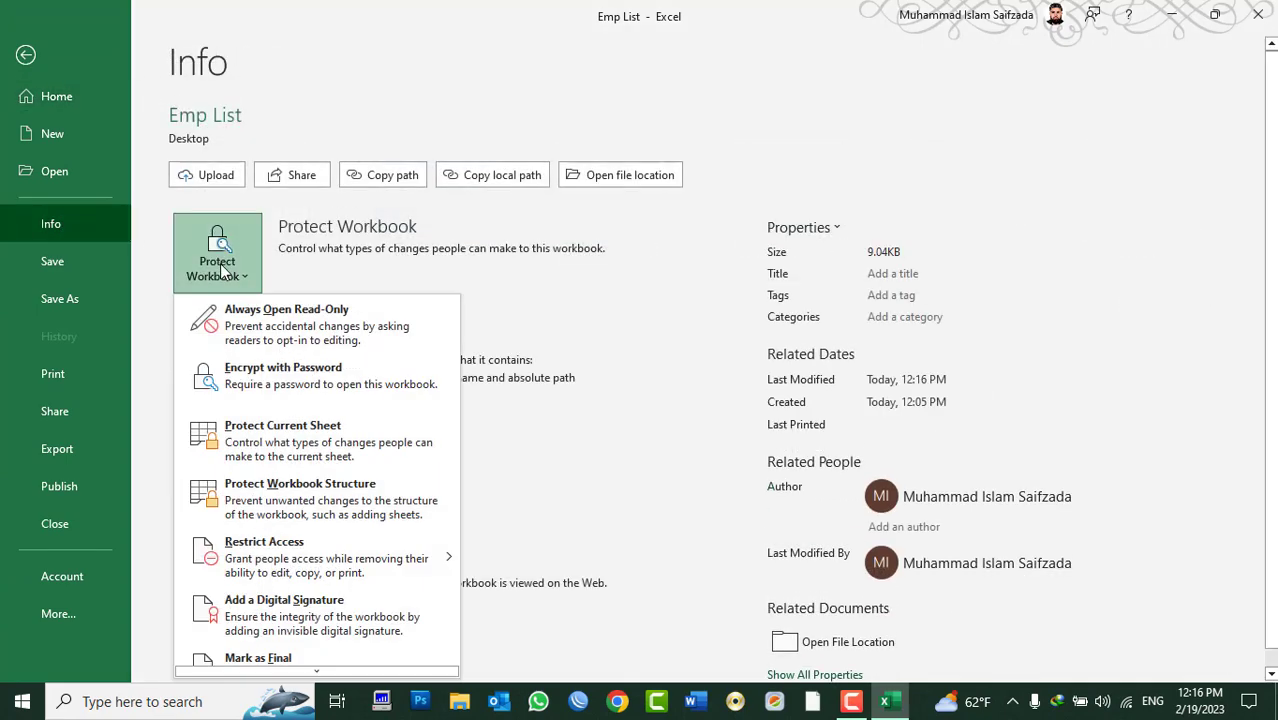
left_click(259, 317)
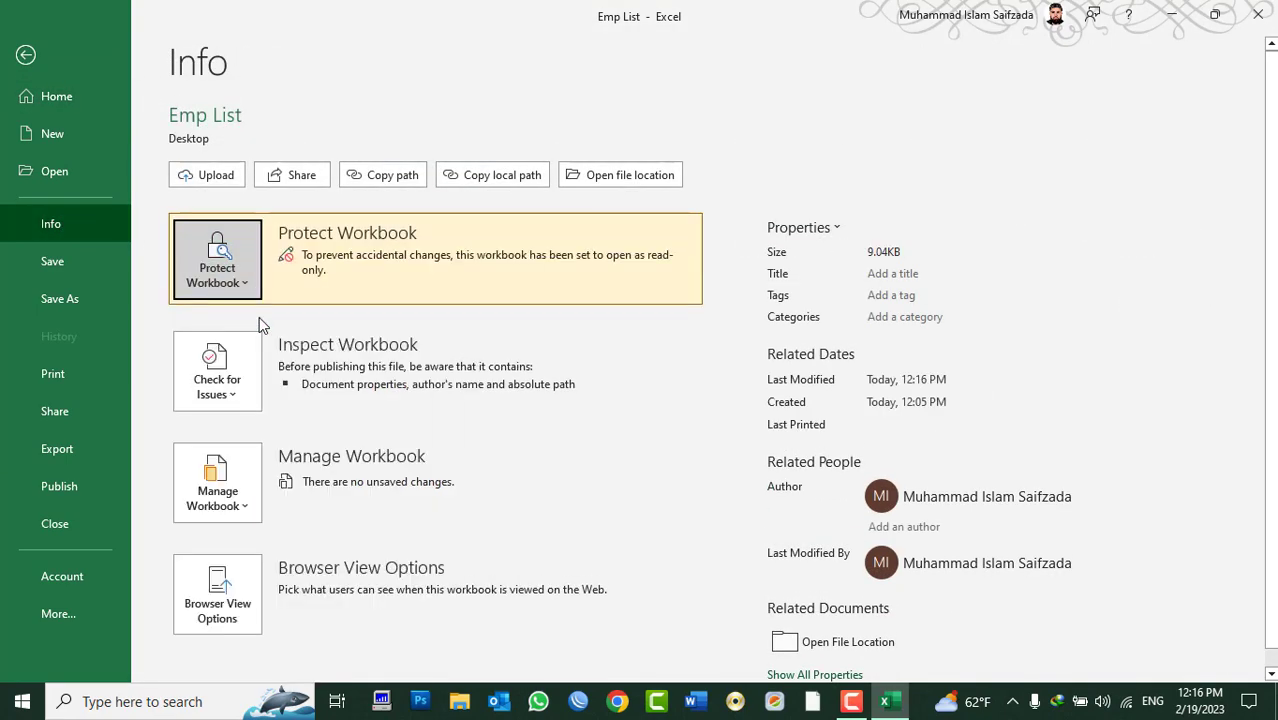
left_click(245, 288)
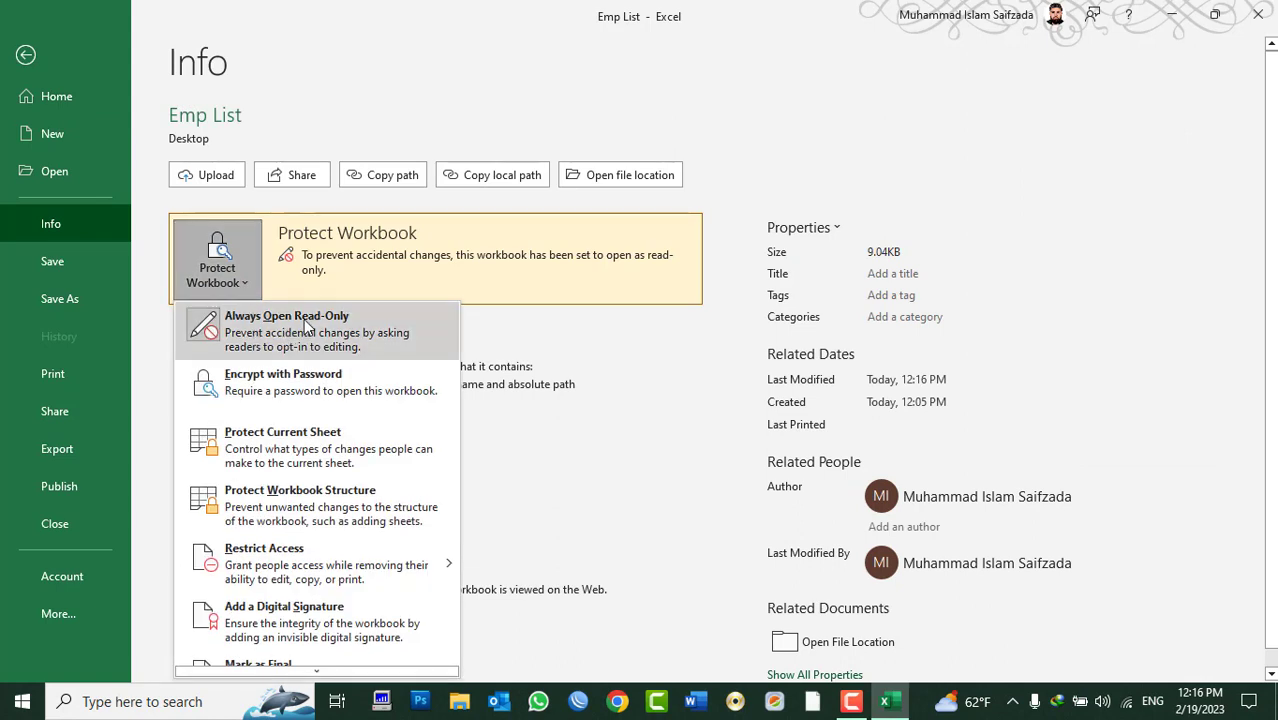
left_click(398, 74)
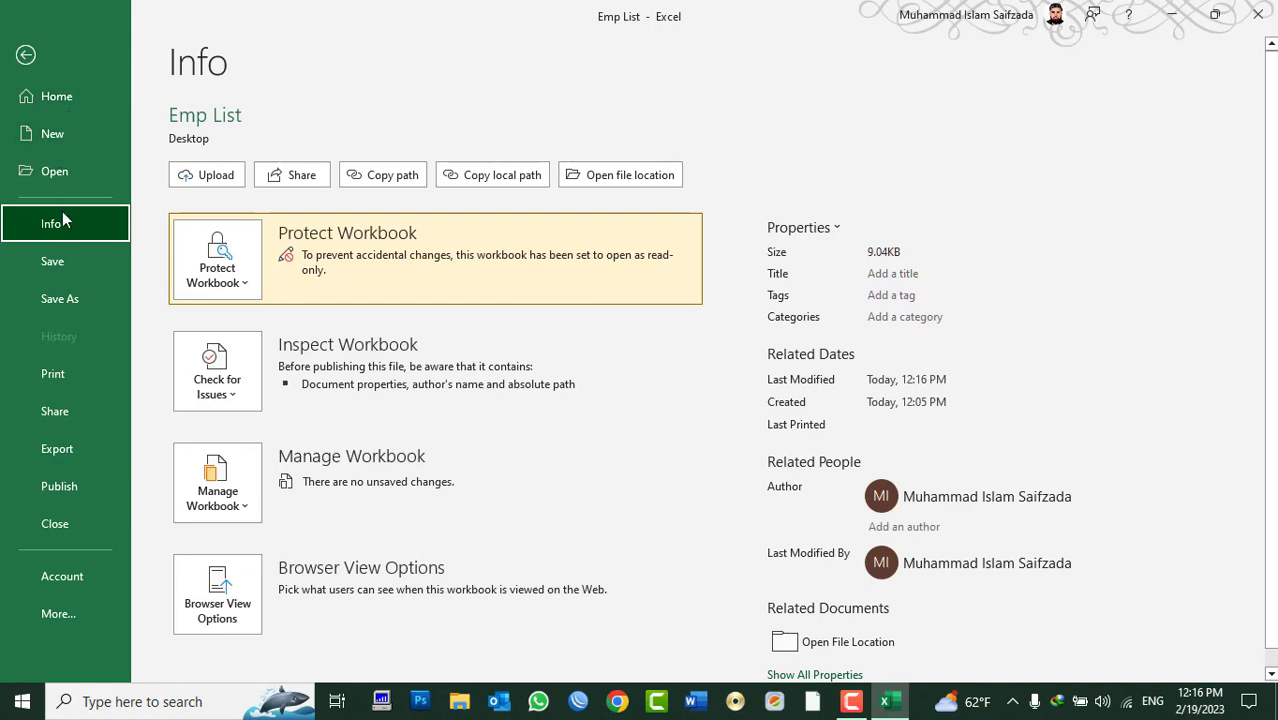
left_click(77, 258)
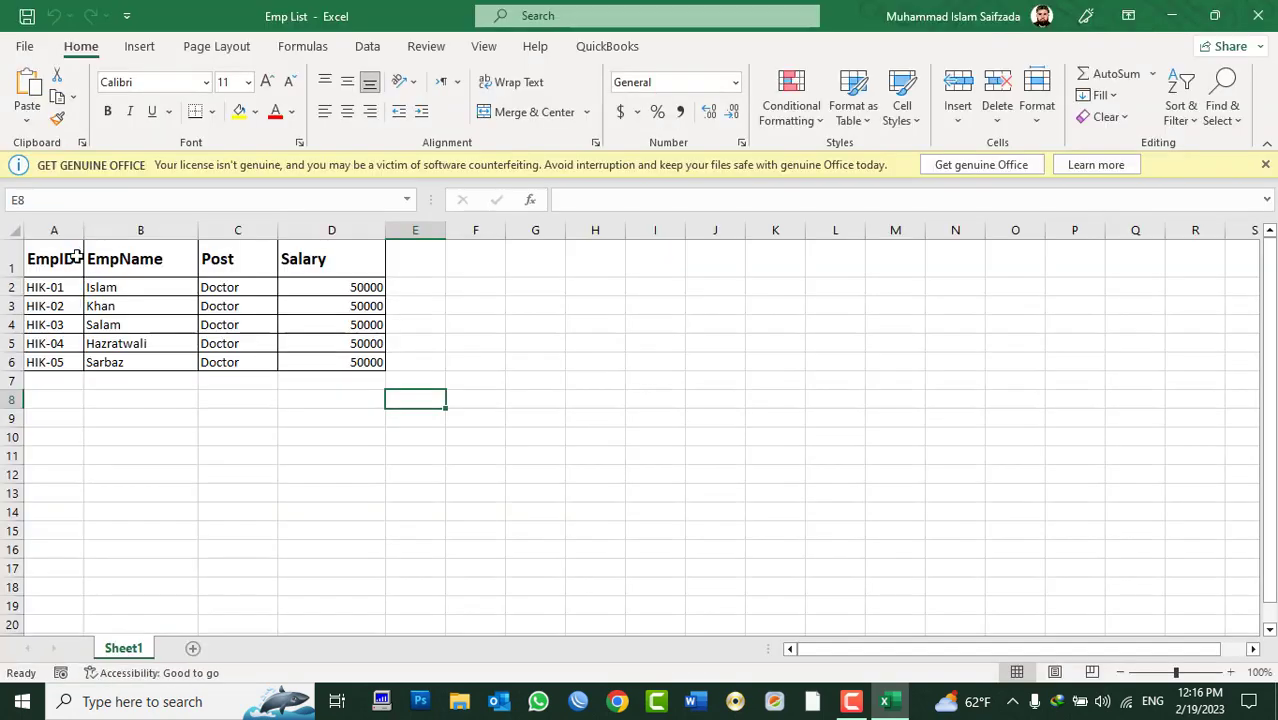
- Close Excel, refresh the desktop and reopen Emp List, bringing up the read-only prompt
left_click(1260, 20)
right_click(321, 215)
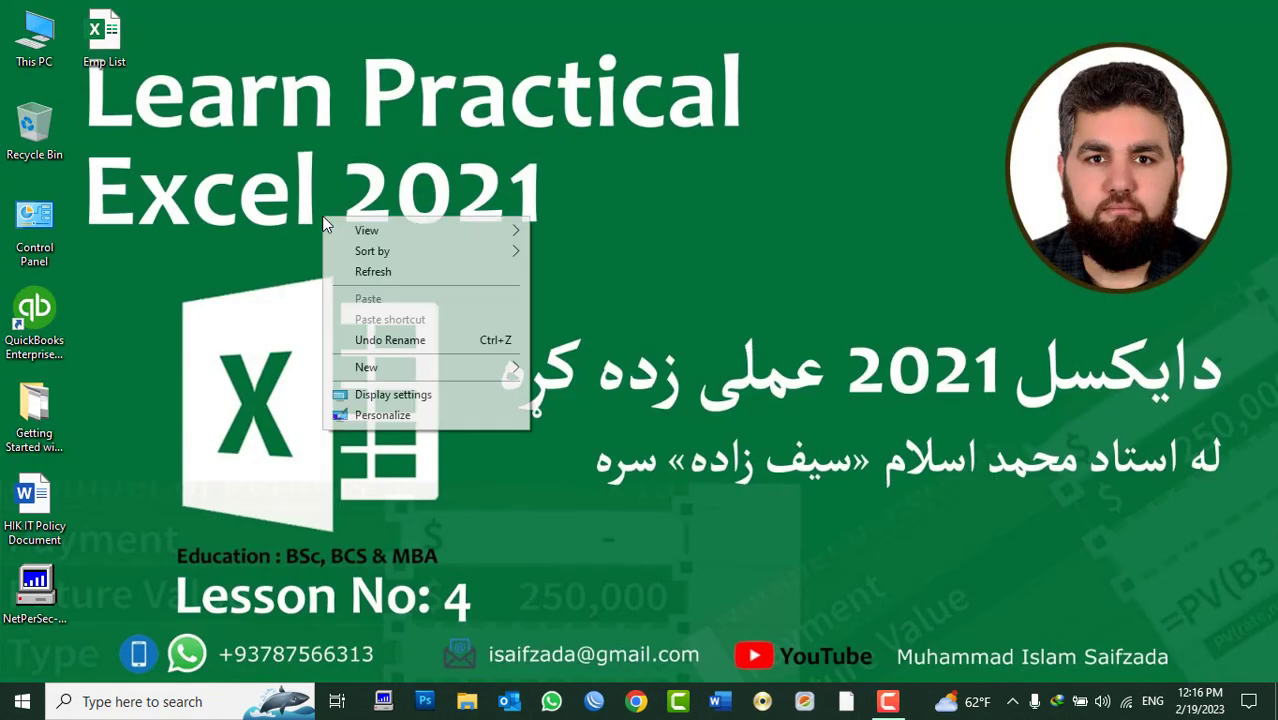
left_click(378, 272)
double_click(104, 35)
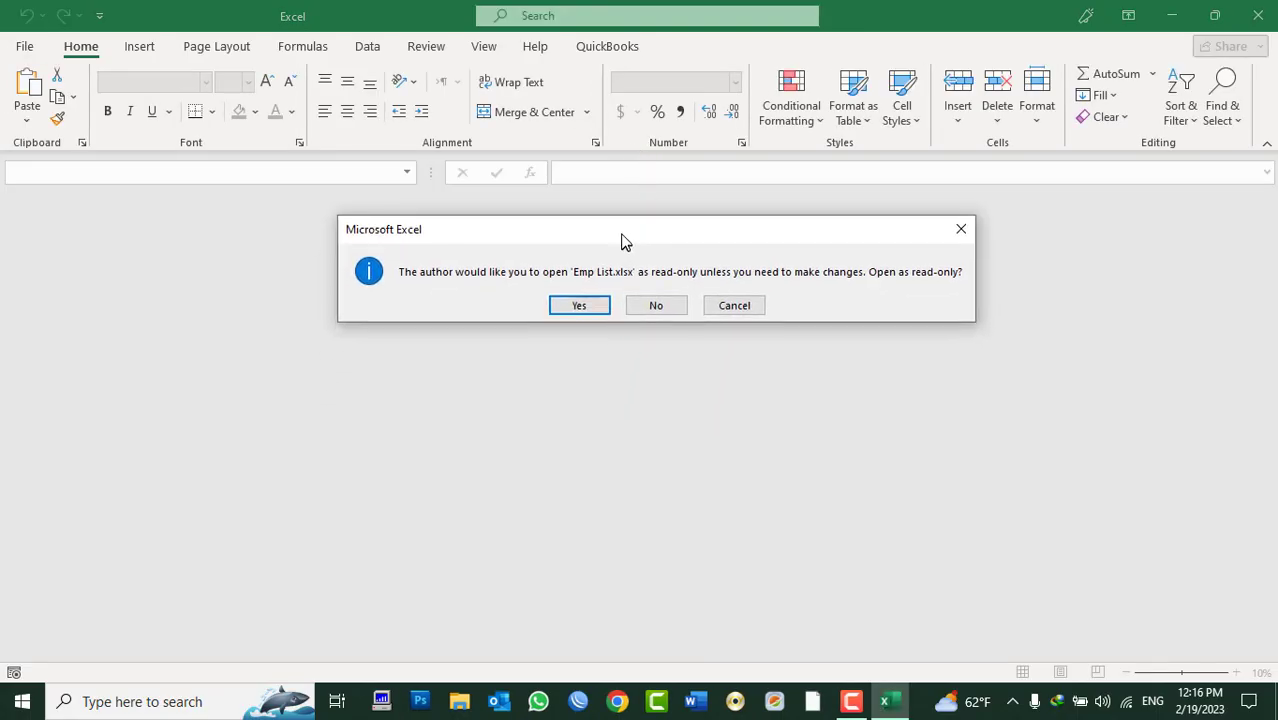
left_click_drag(614, 340, 607, 253)
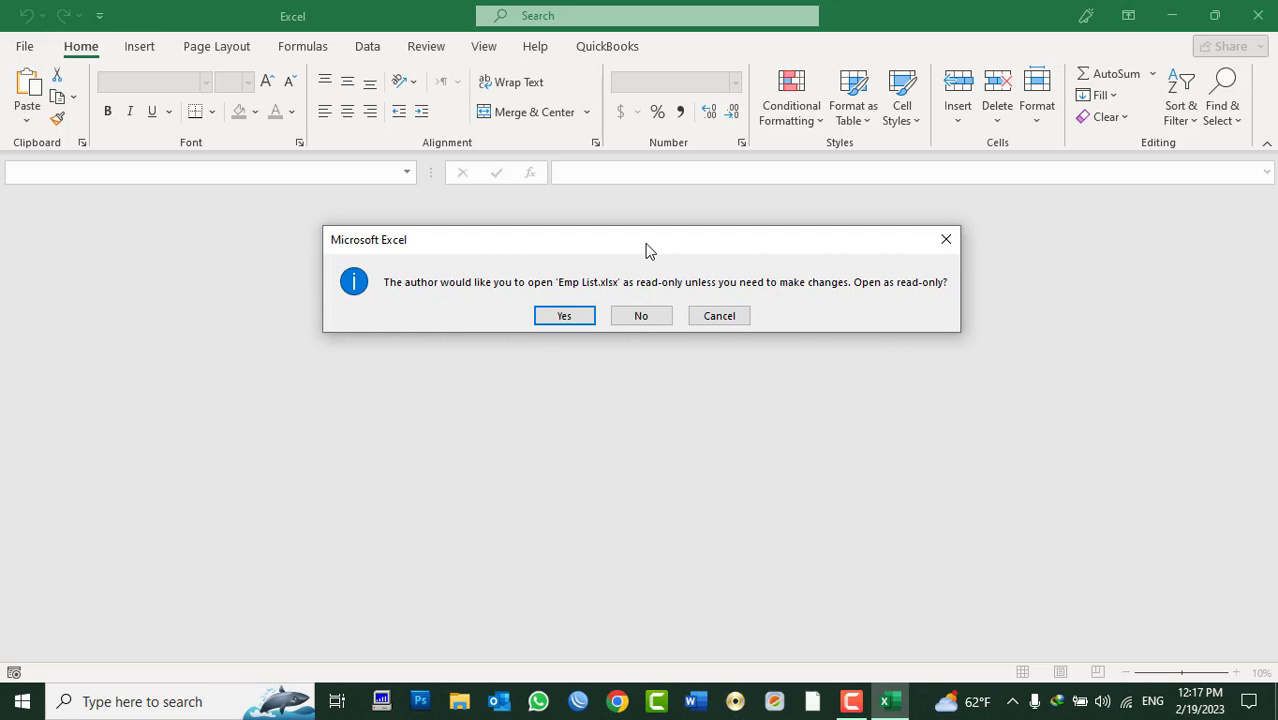
- Open Emp List as read-only and test typing in D11, cancelling the entry
left_click(576, 316)
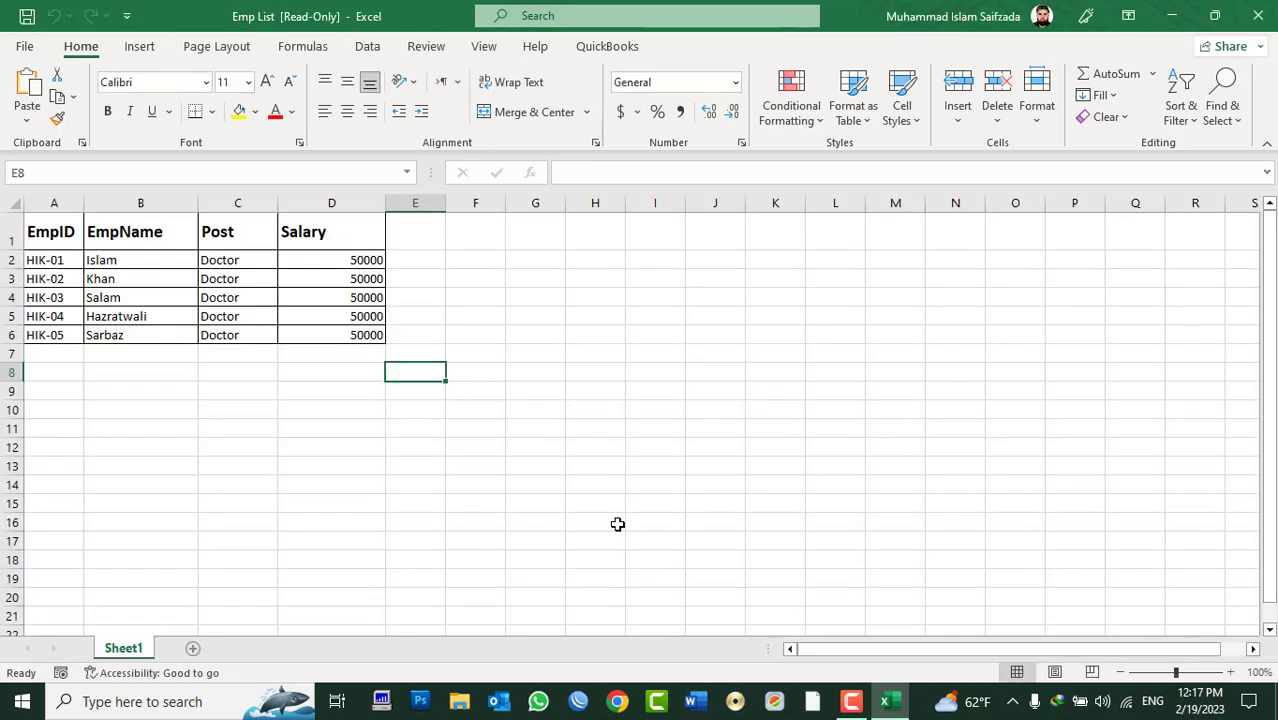
left_click(371, 425)
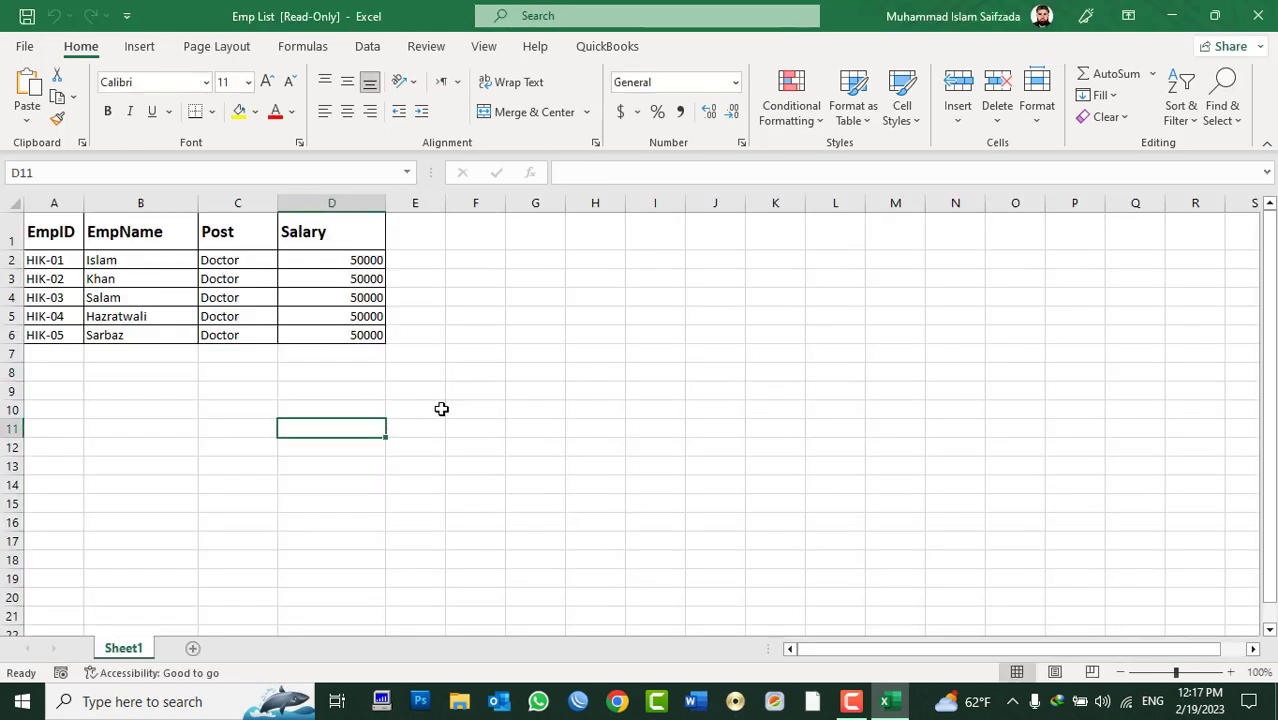
type("asdasddsaasd")
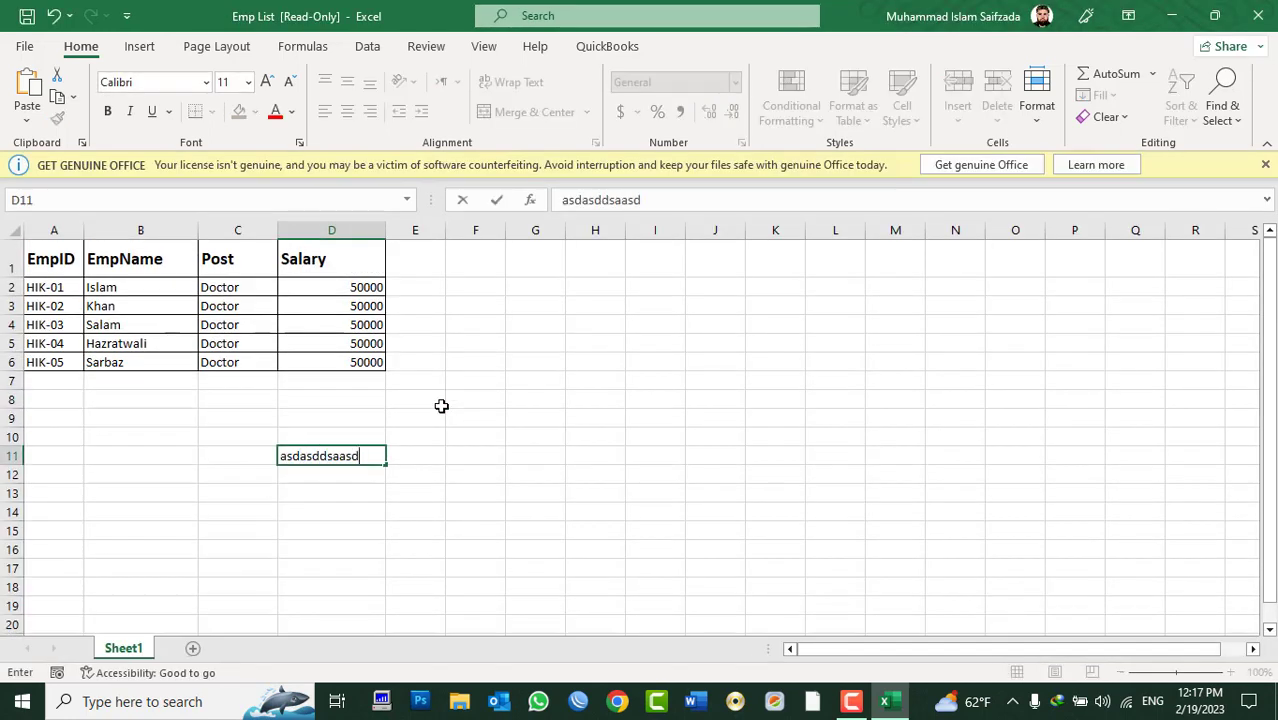
key("Escape")
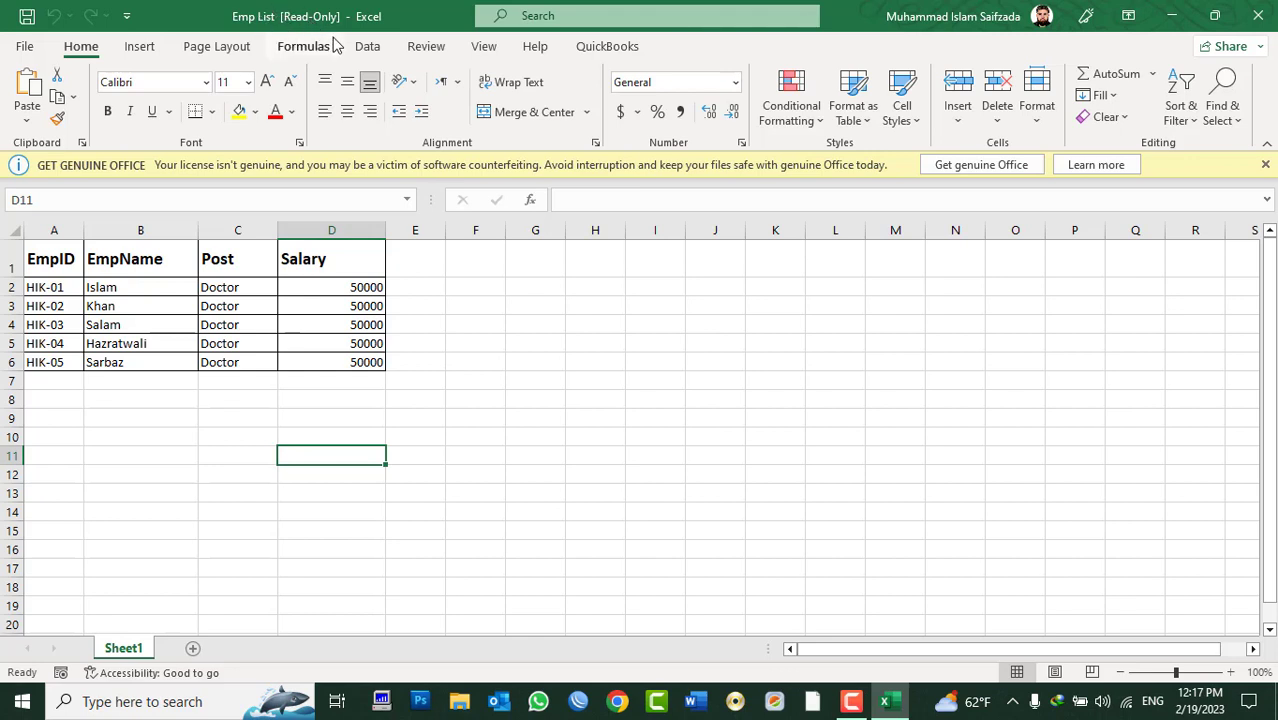
- Switch off Always Open Read-Only under Protect Workbook on the Info page
left_click(28, 52)
left_click(60, 223)
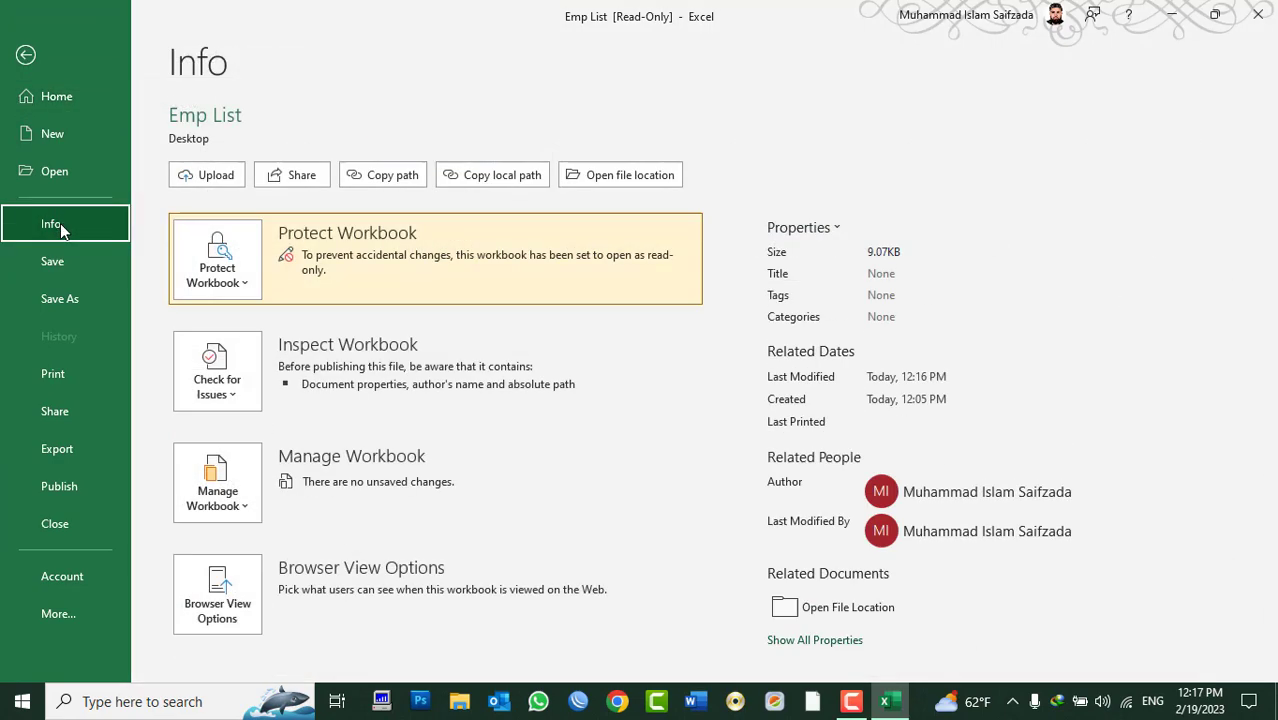
left_click(226, 280)
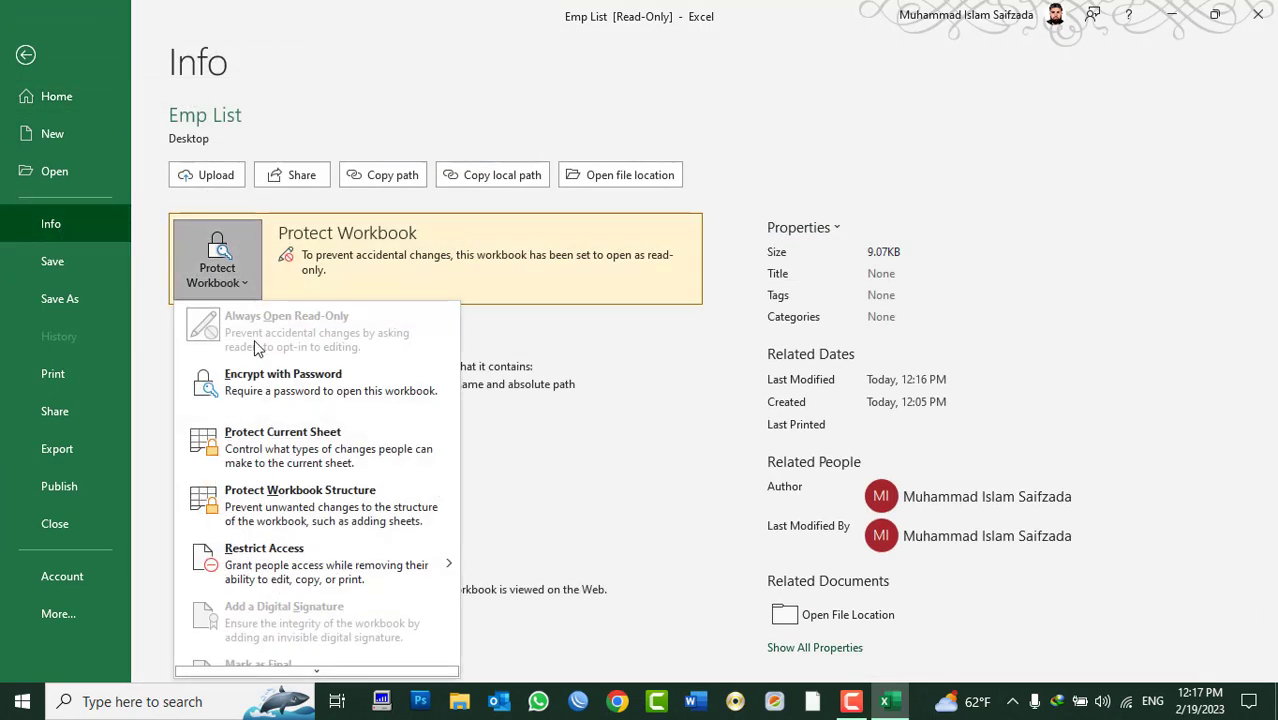
left_click(238, 277)
left_click(240, 287)
scroll(327, 400, "down", 1)
scroll(293, 367, "up", 1)
left_click(268, 330)
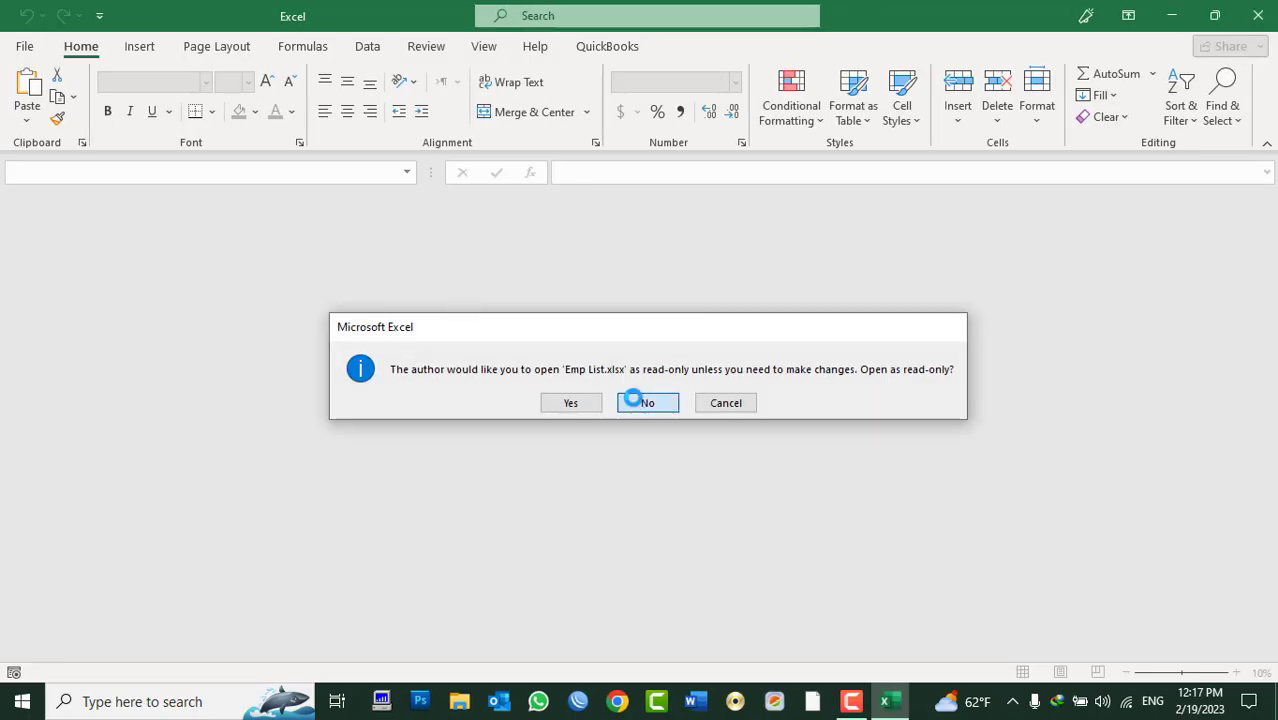
- Open Emp List for editing and turn off Always Open Read-Only
left_click(633, 400)
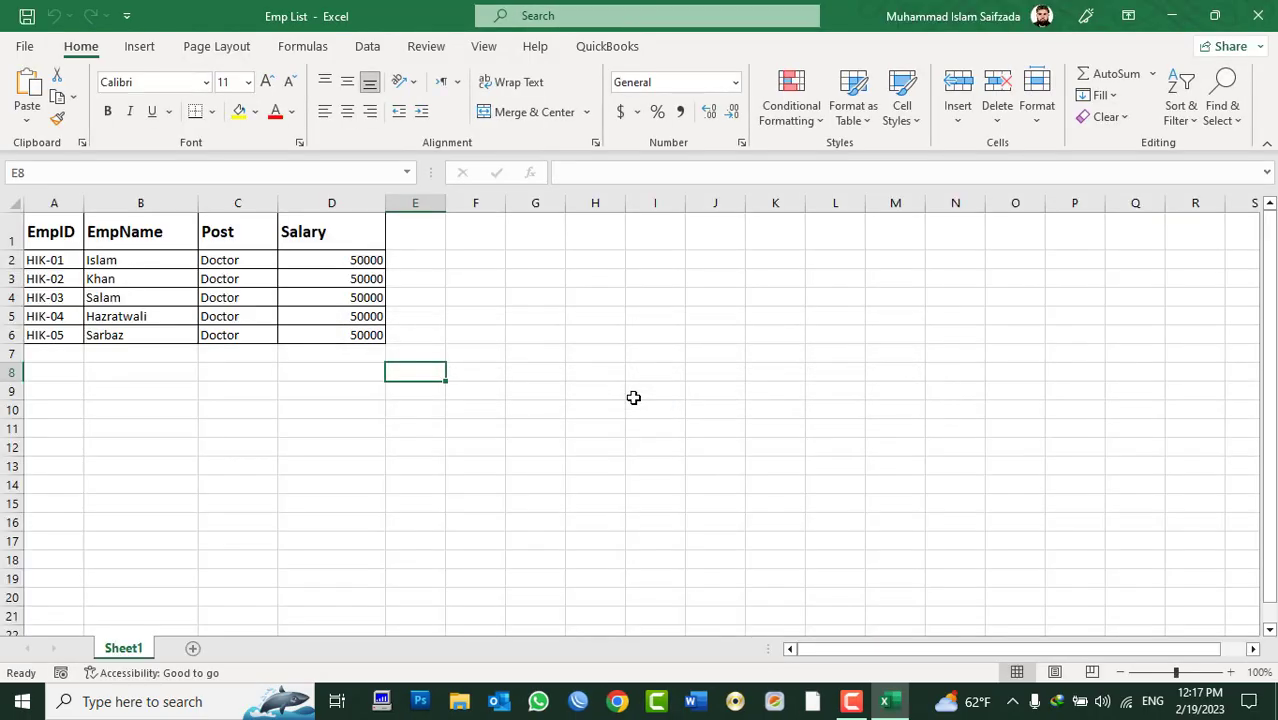
left_click(636, 345)
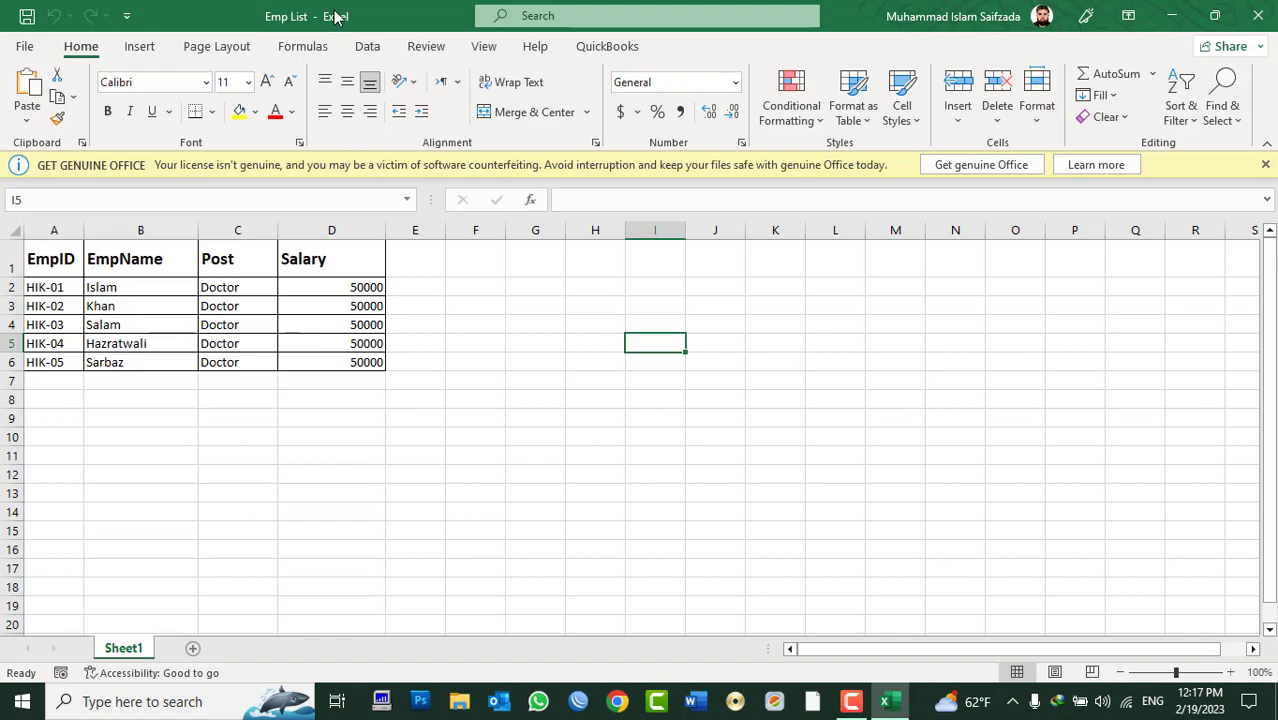
left_click(24, 46)
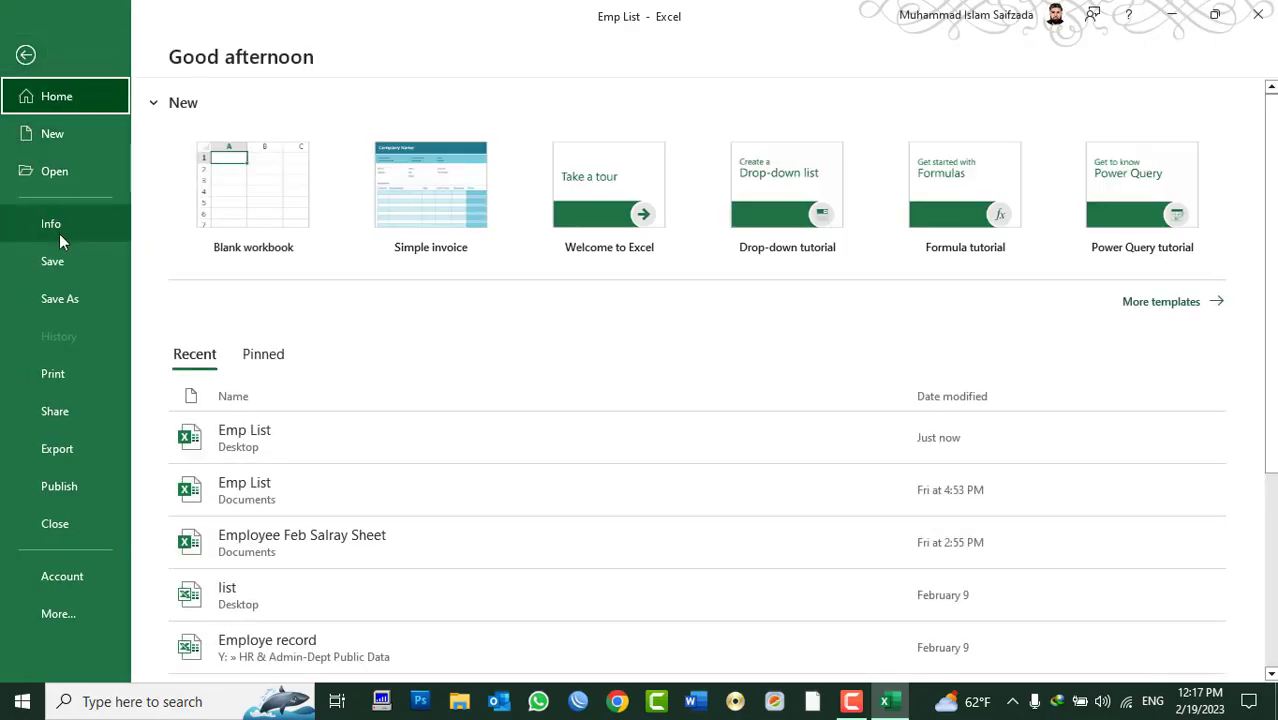
left_click(61, 227)
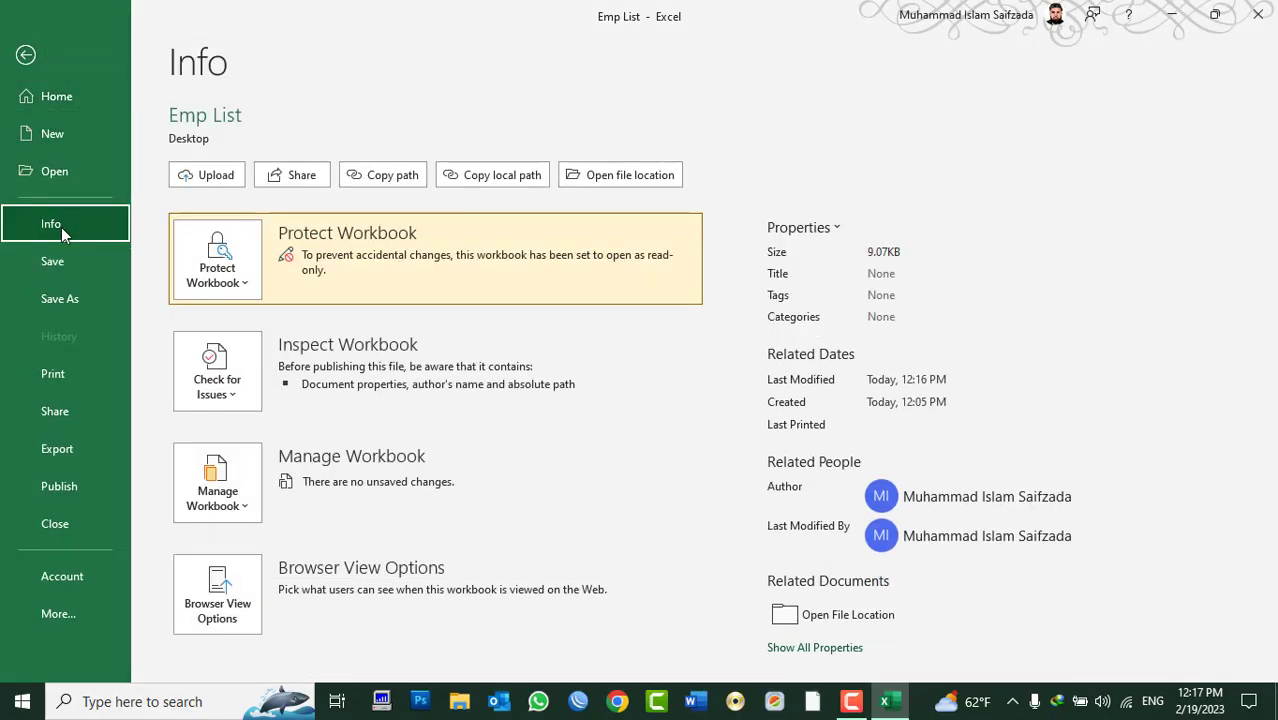
left_click(229, 290)
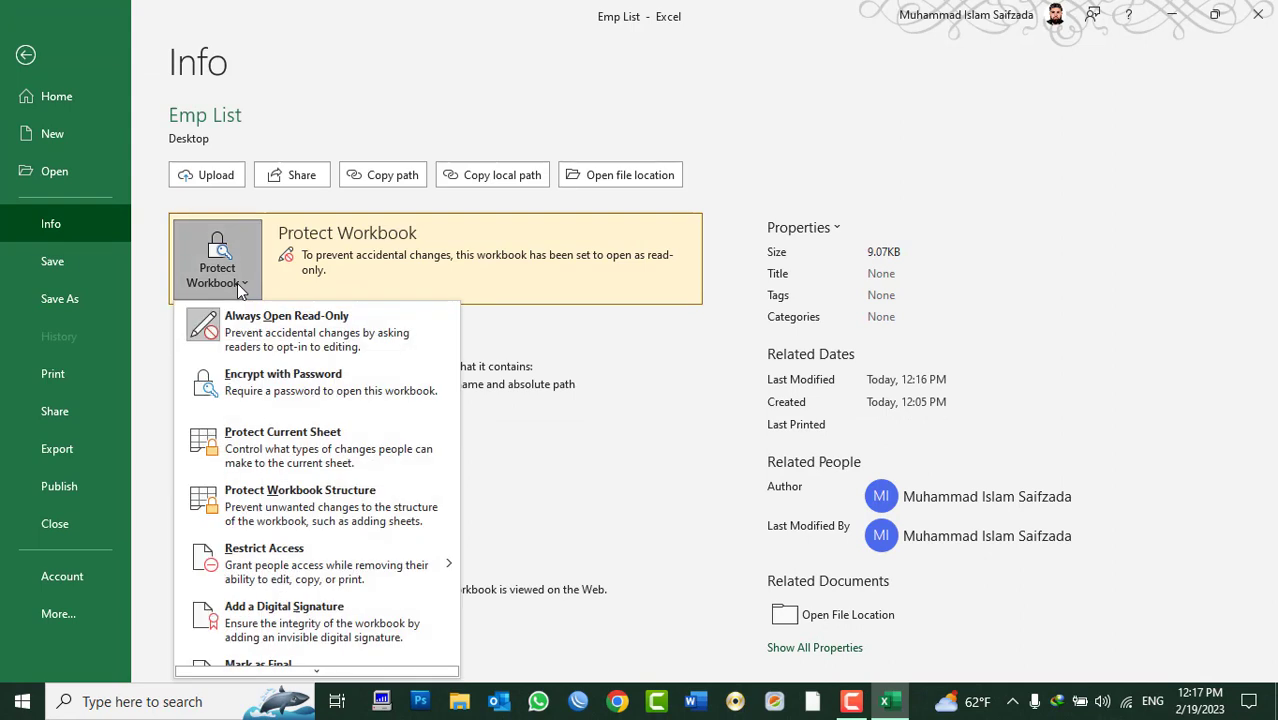
left_click(256, 342)
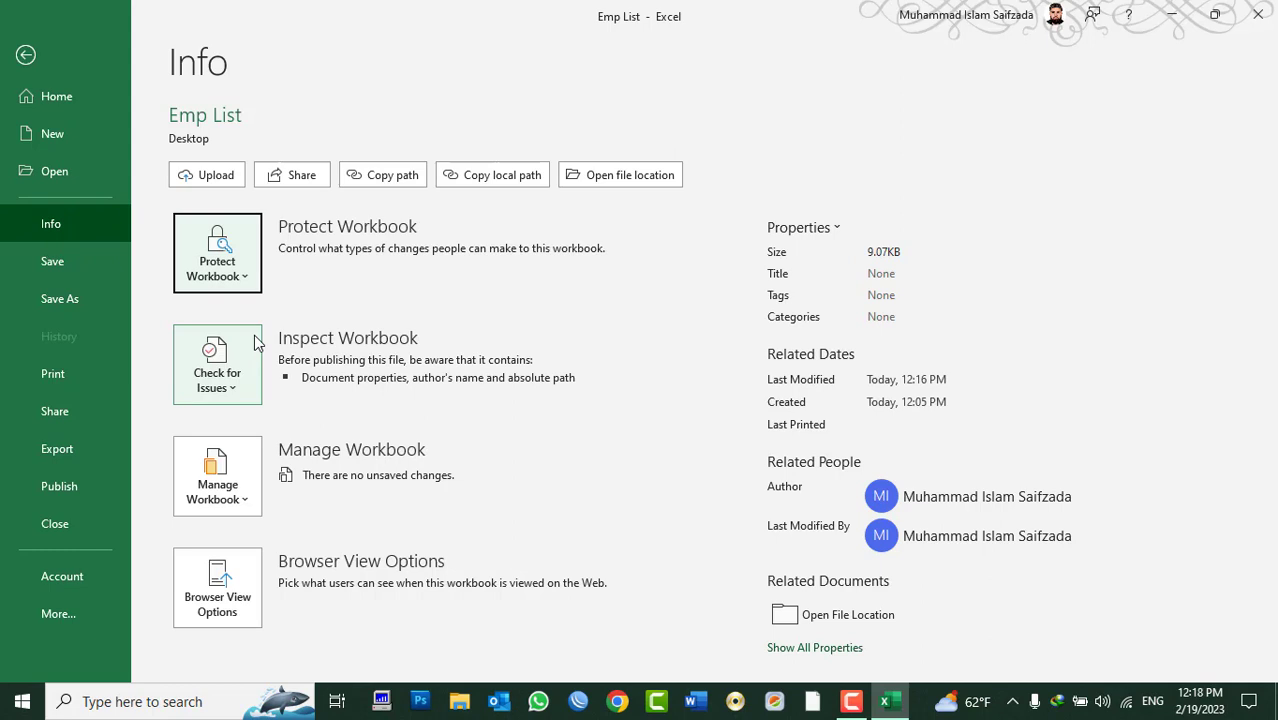
- Save the workbook and close Excel
left_click(249, 277)
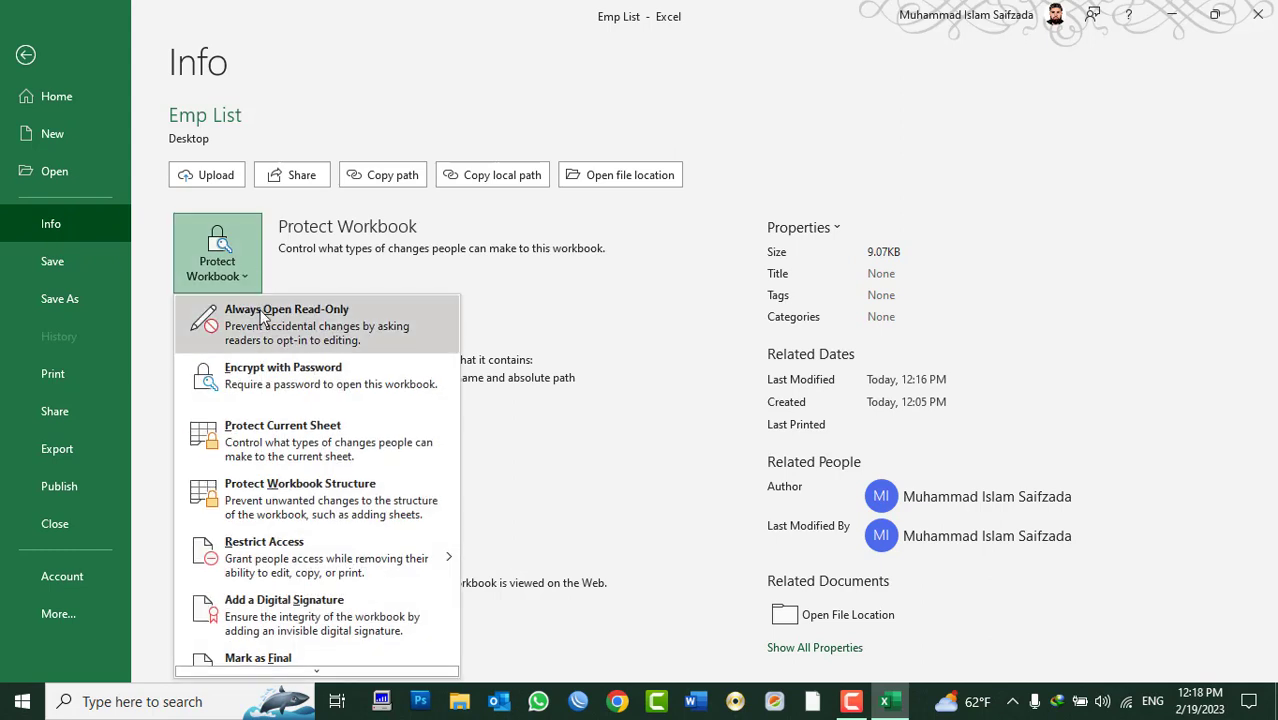
left_click(42, 268)
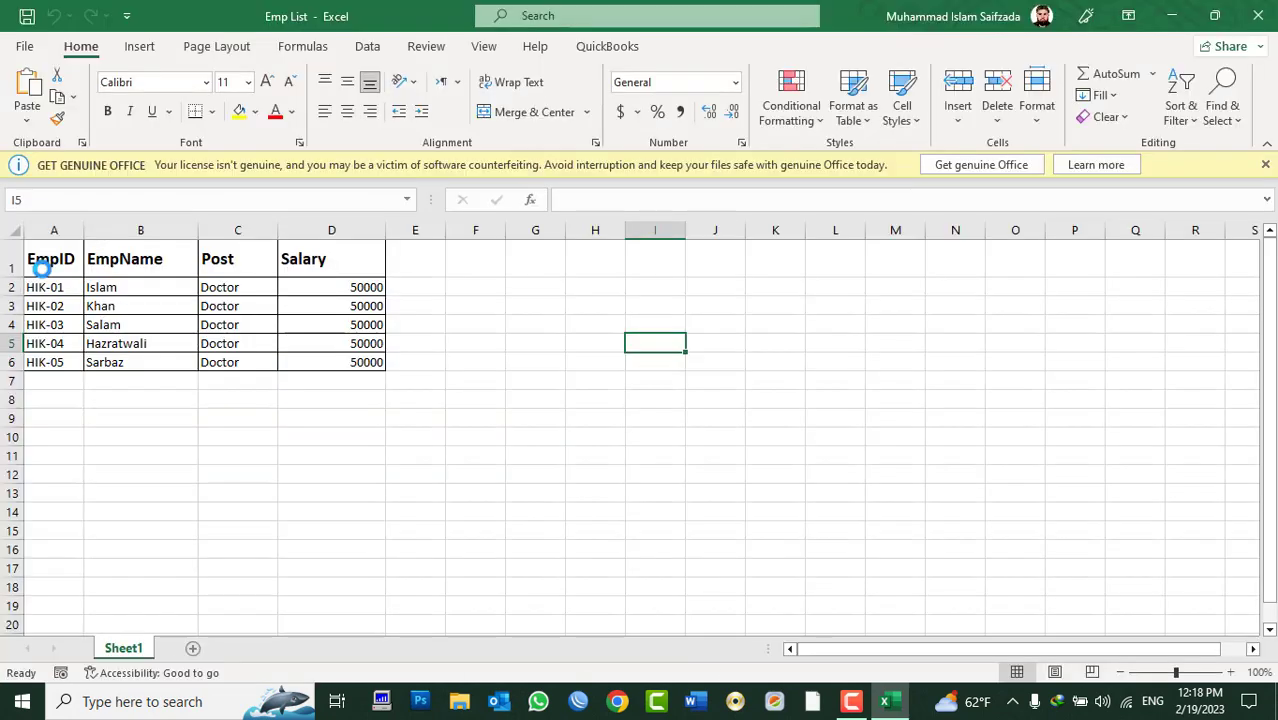
left_click(1258, 15)
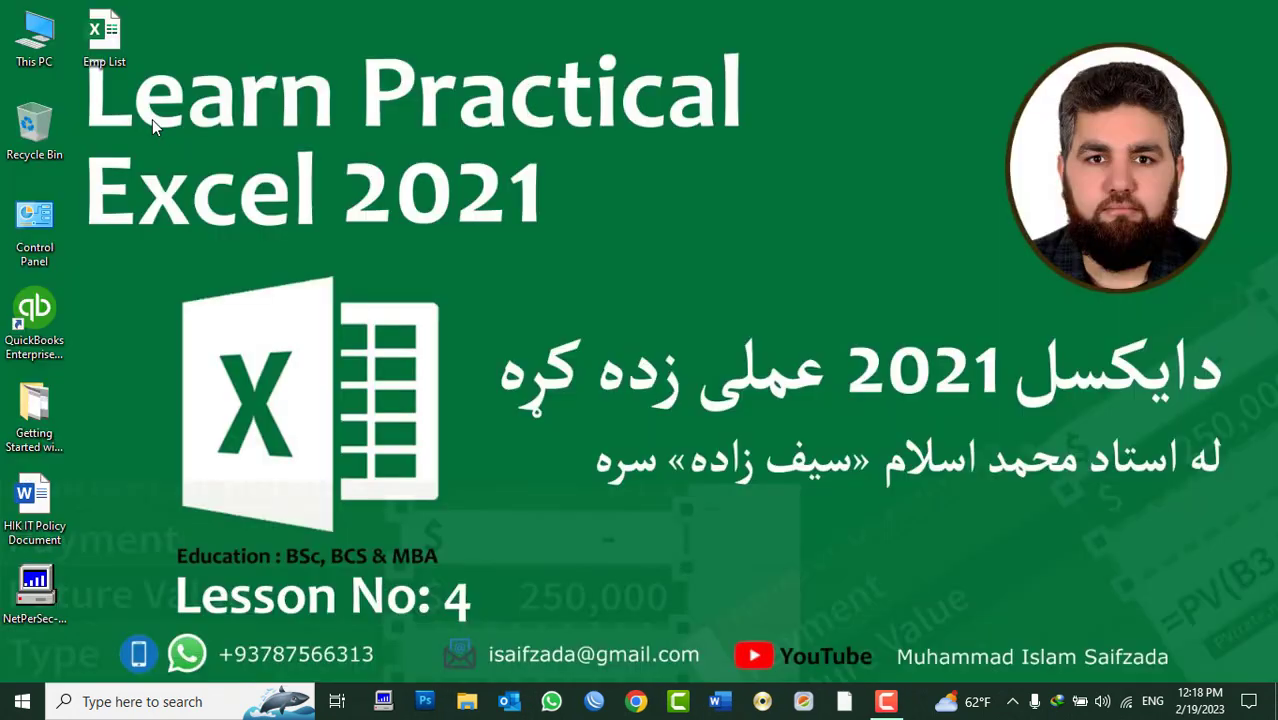
- Reopen Emp List, set it to Always Open Read-Only, save and close it
double_click(110, 38)
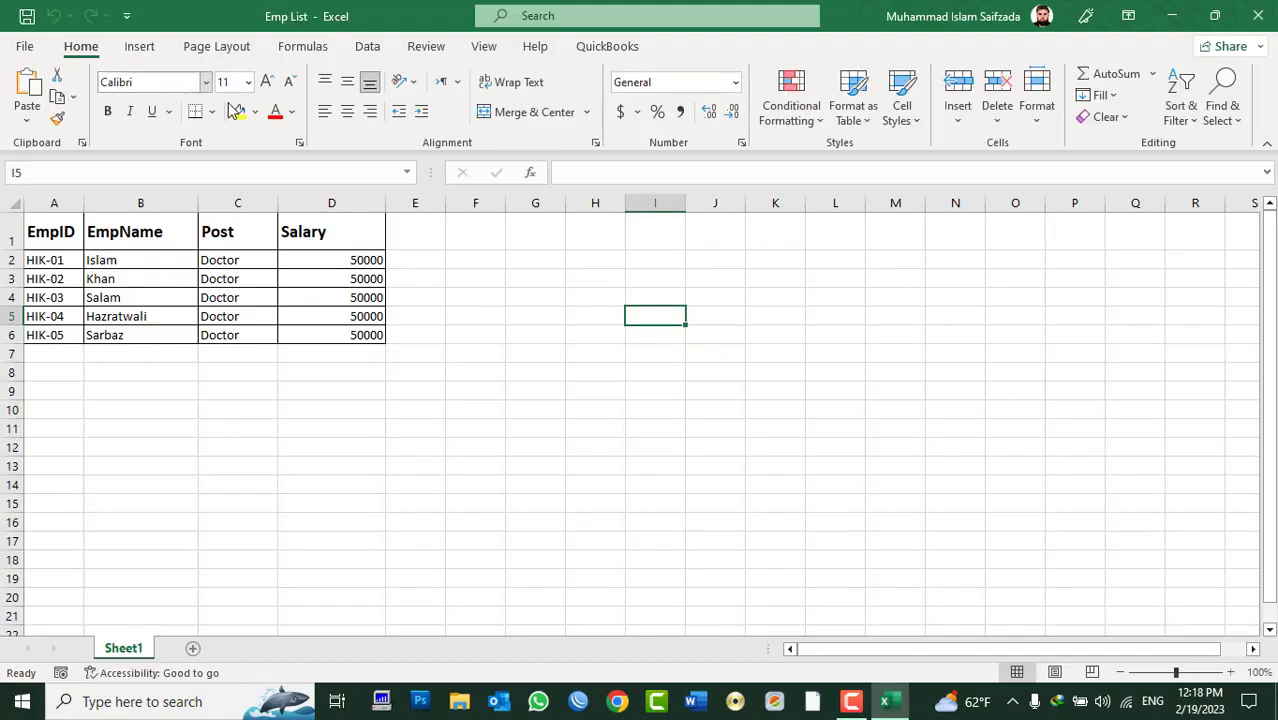
left_click(530, 276)
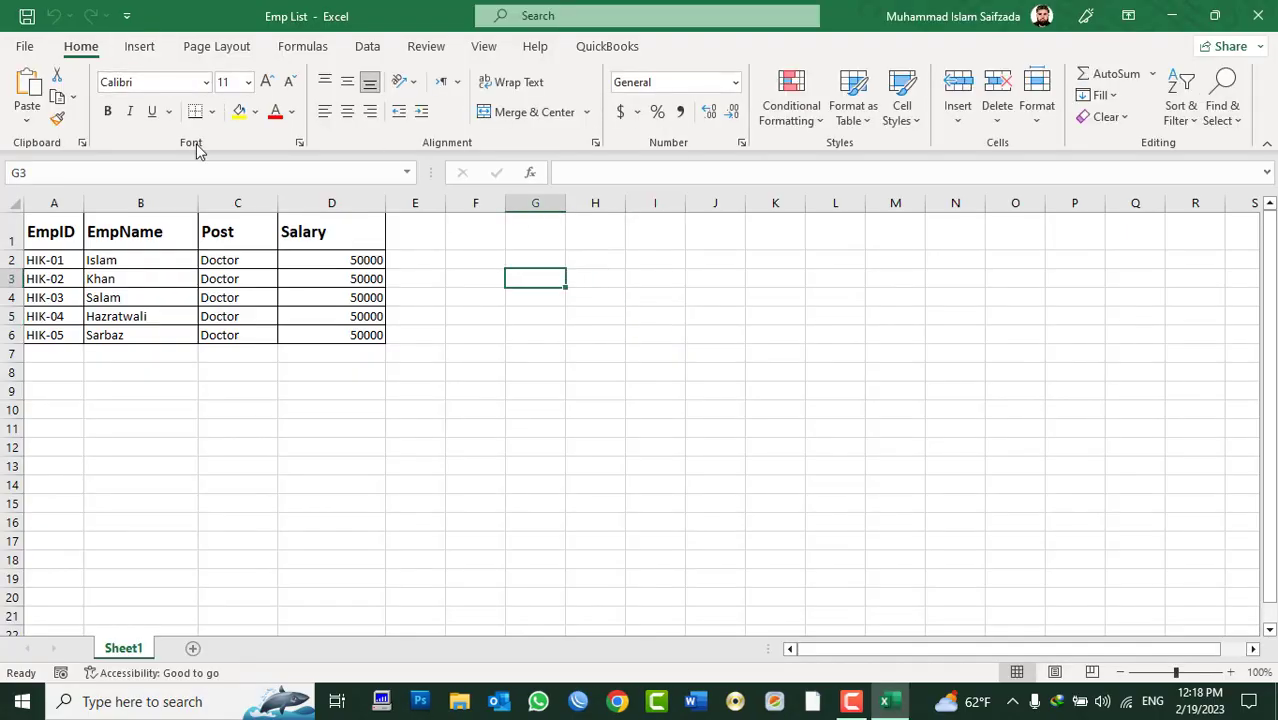
left_click(24, 46)
left_click(62, 223)
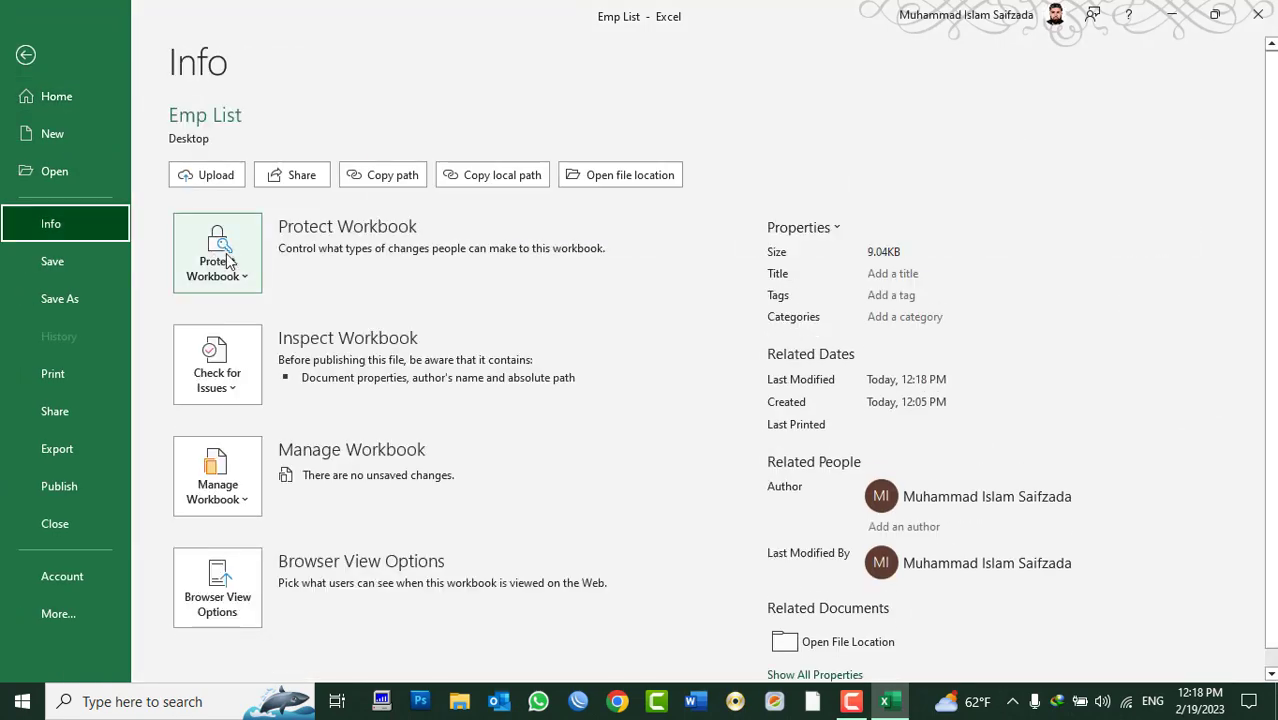
left_click(229, 262)
left_click(258, 315)
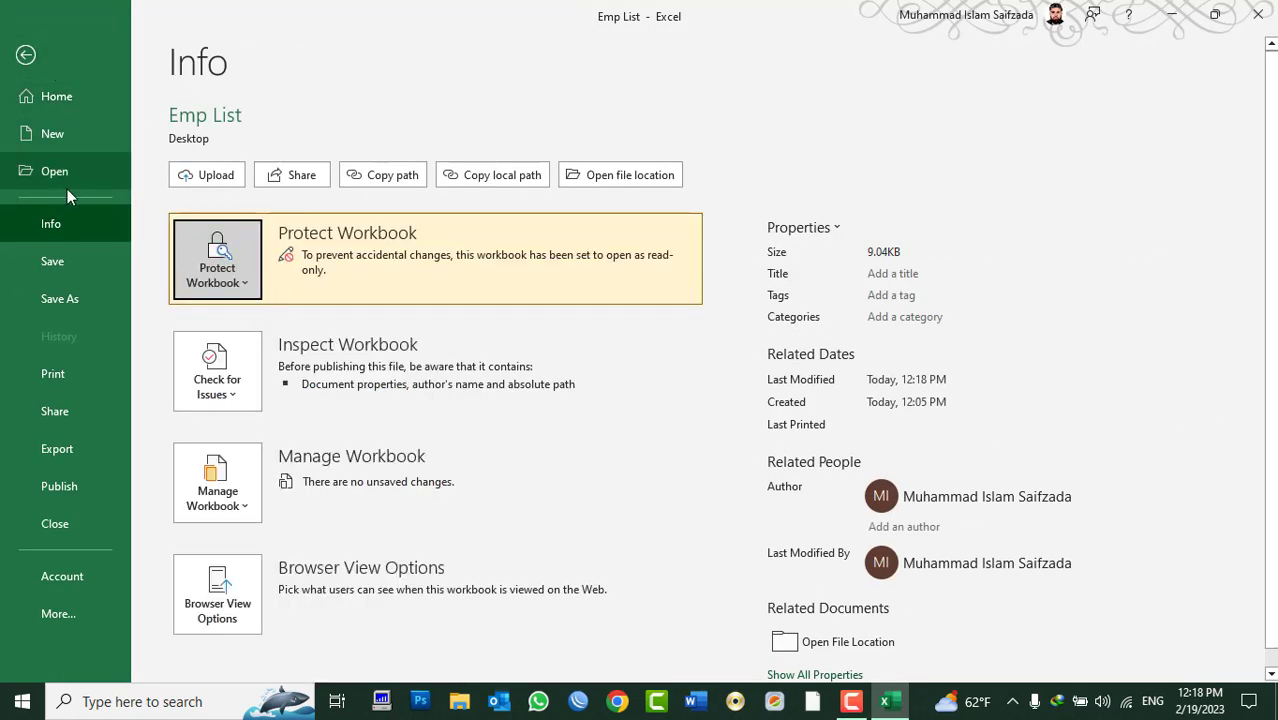
left_click(60, 261)
left_click(1258, 15)
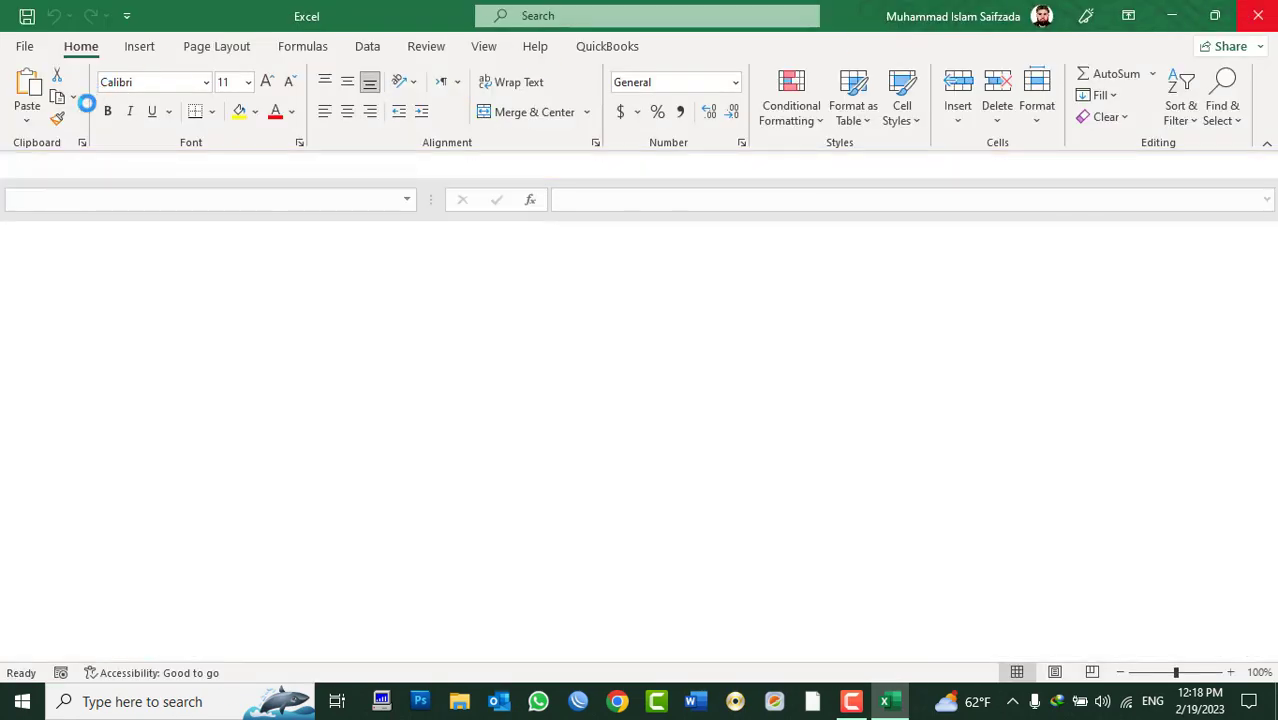
- Reopen Emp List as read-only, check its protection on the Info page, and close Excel
double_click(115, 60)
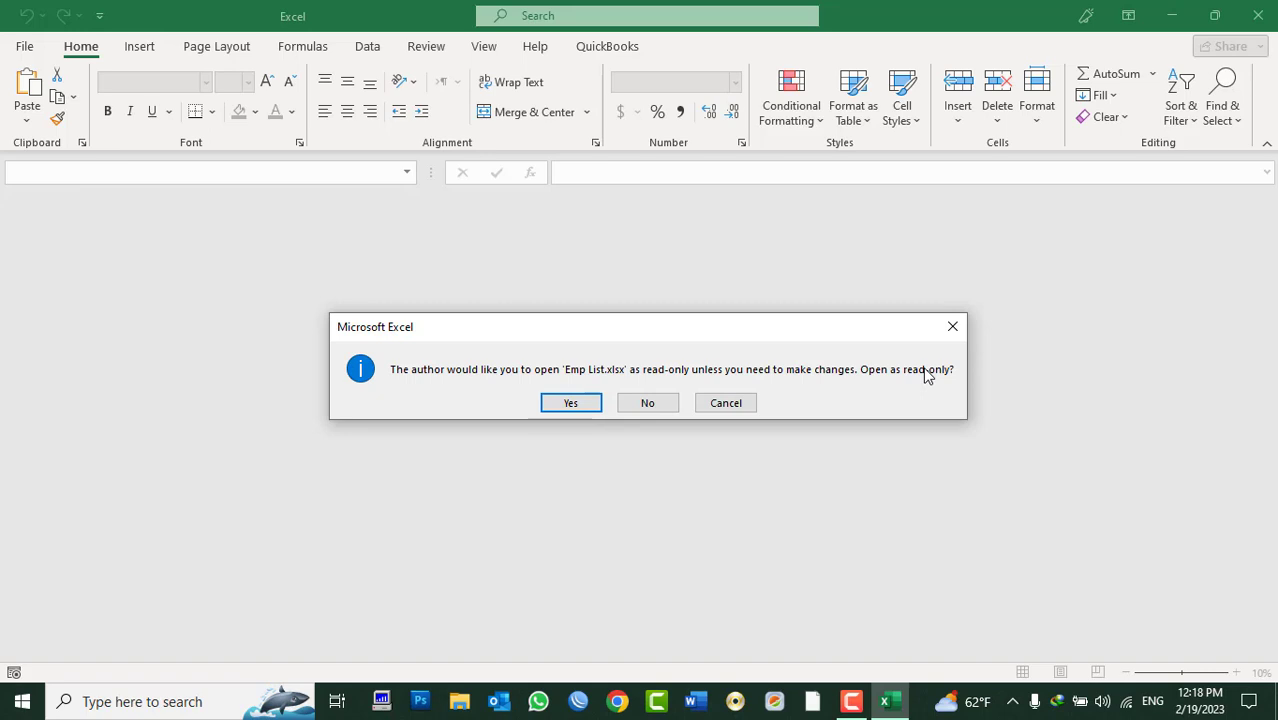
left_click(577, 403)
left_click(24, 46)
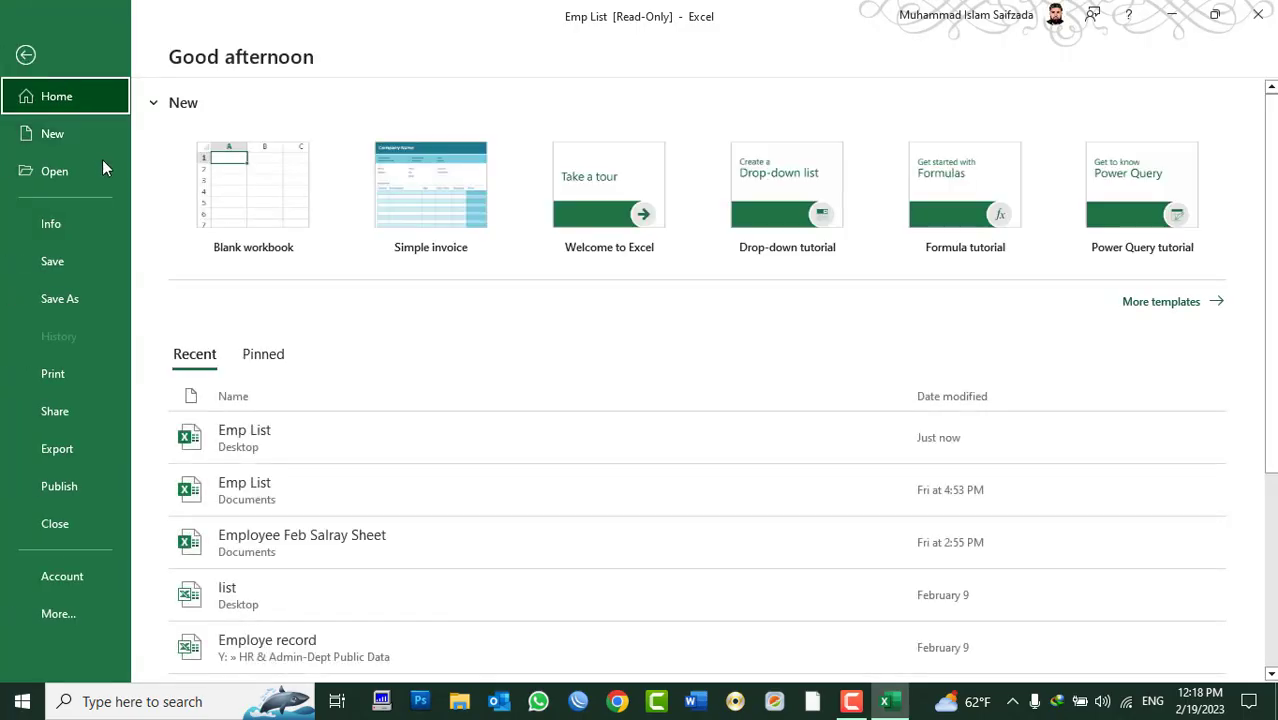
left_click(97, 234)
left_click(250, 284)
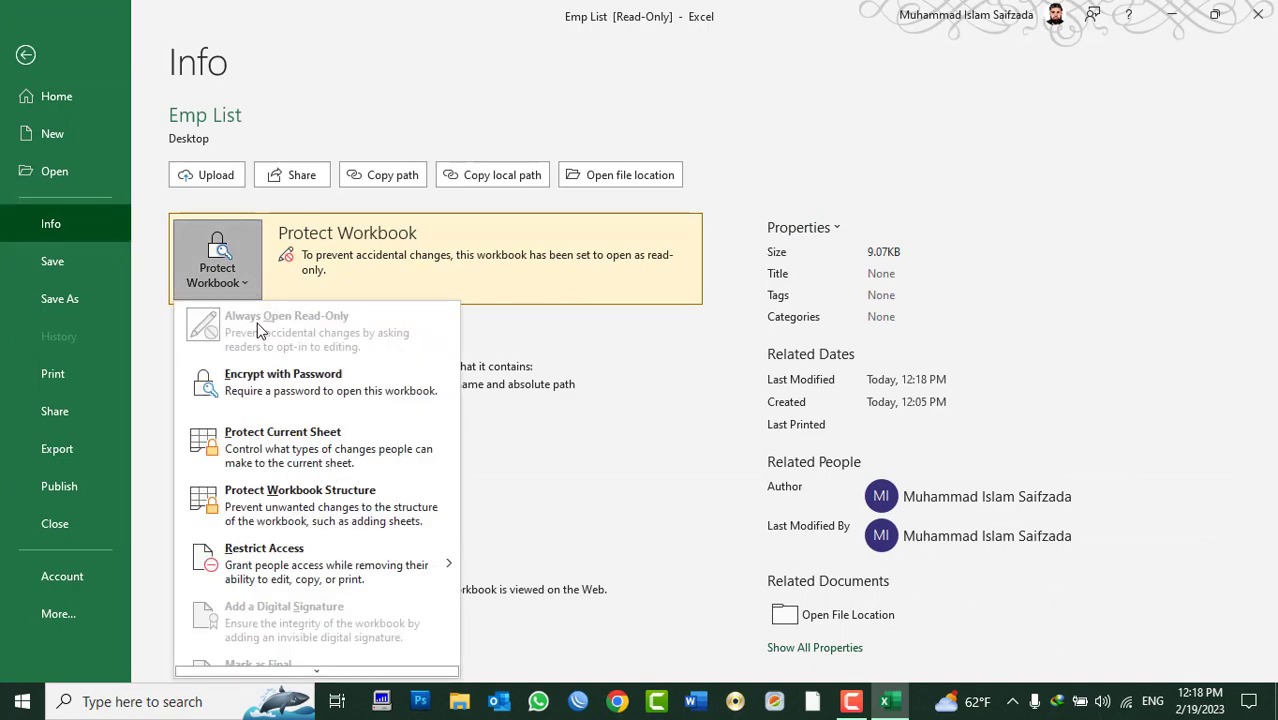
left_click(225, 265)
left_click(30, 58)
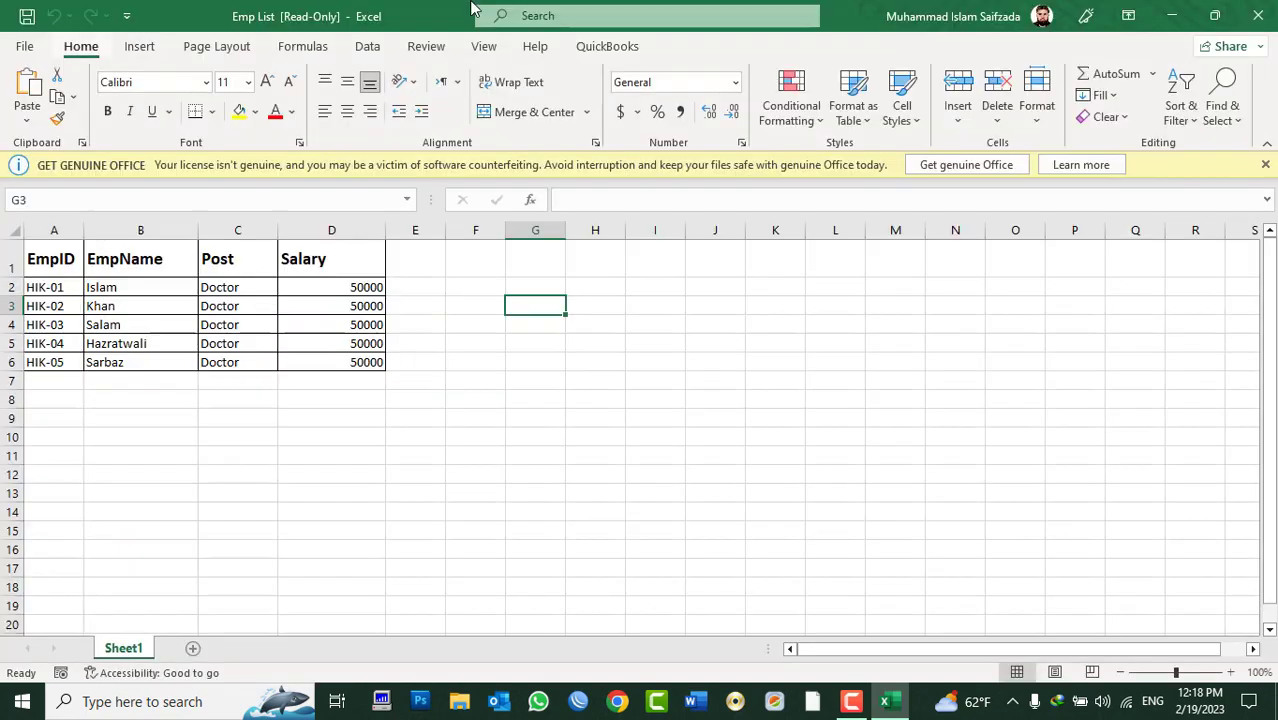
left_click(1257, 20)
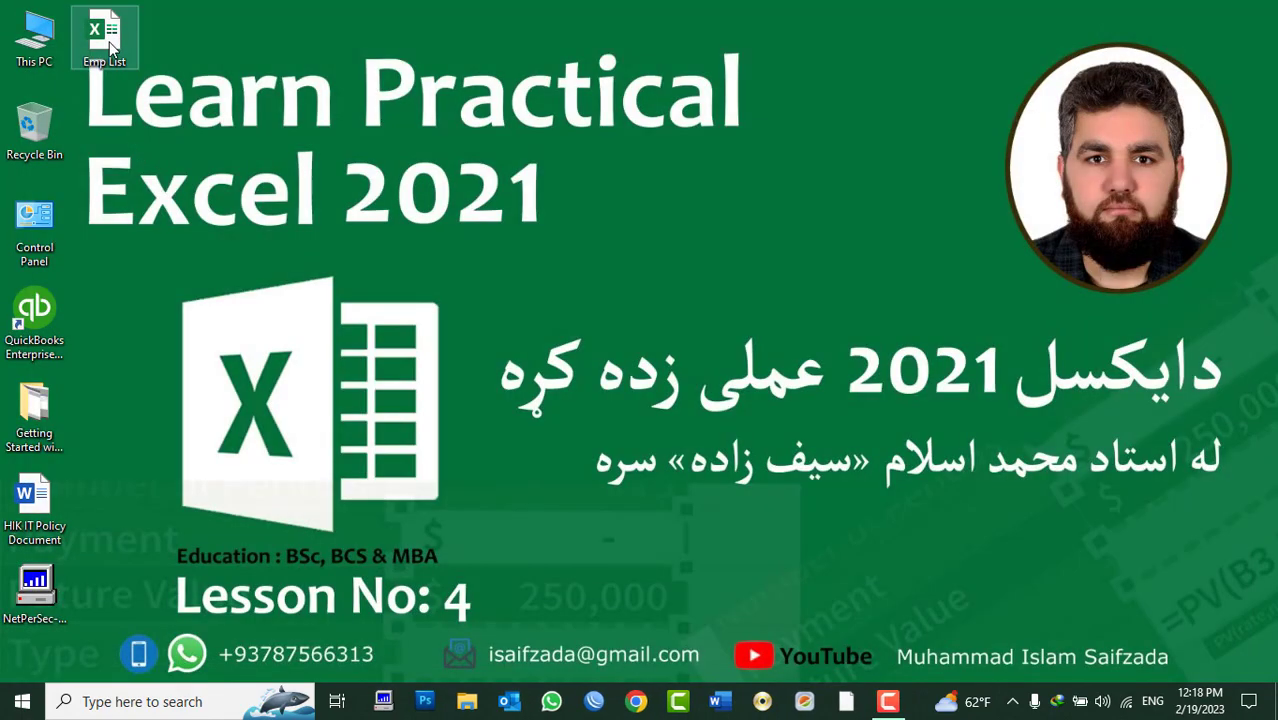
- Reopen Emp List for editing and untick Always Open Read-Only
double_click(125, 60)
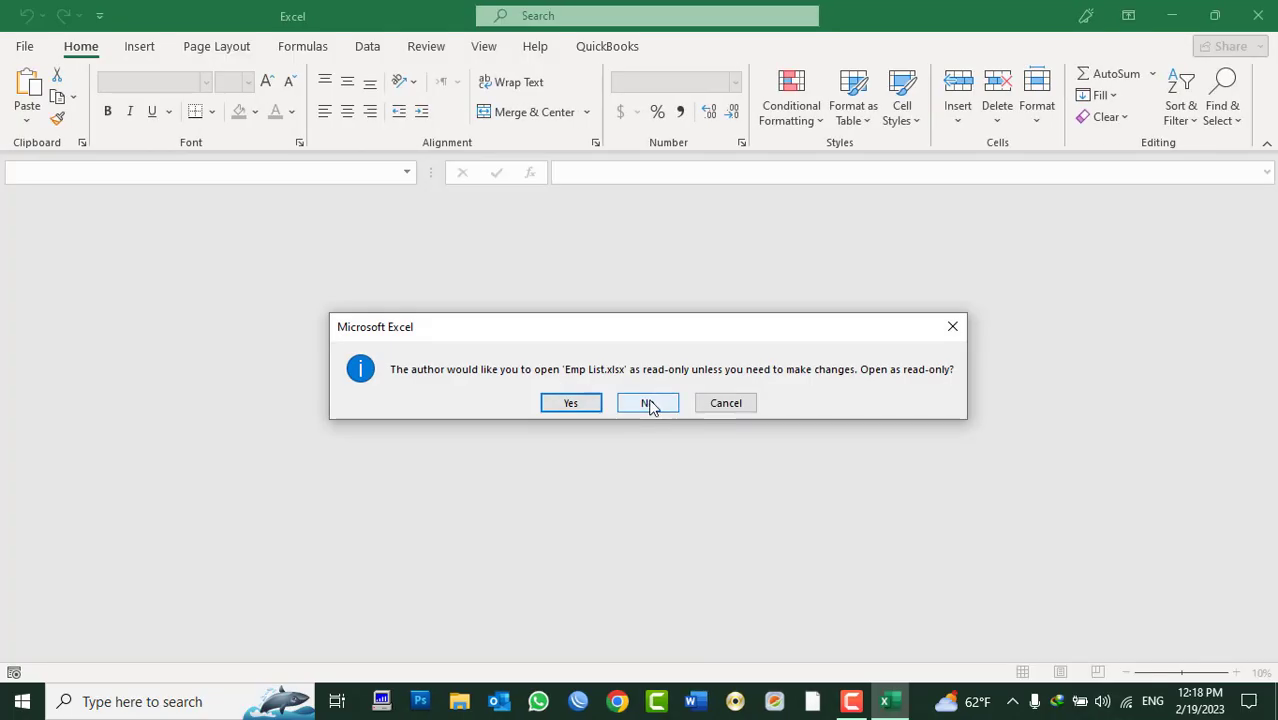
left_click(647, 401)
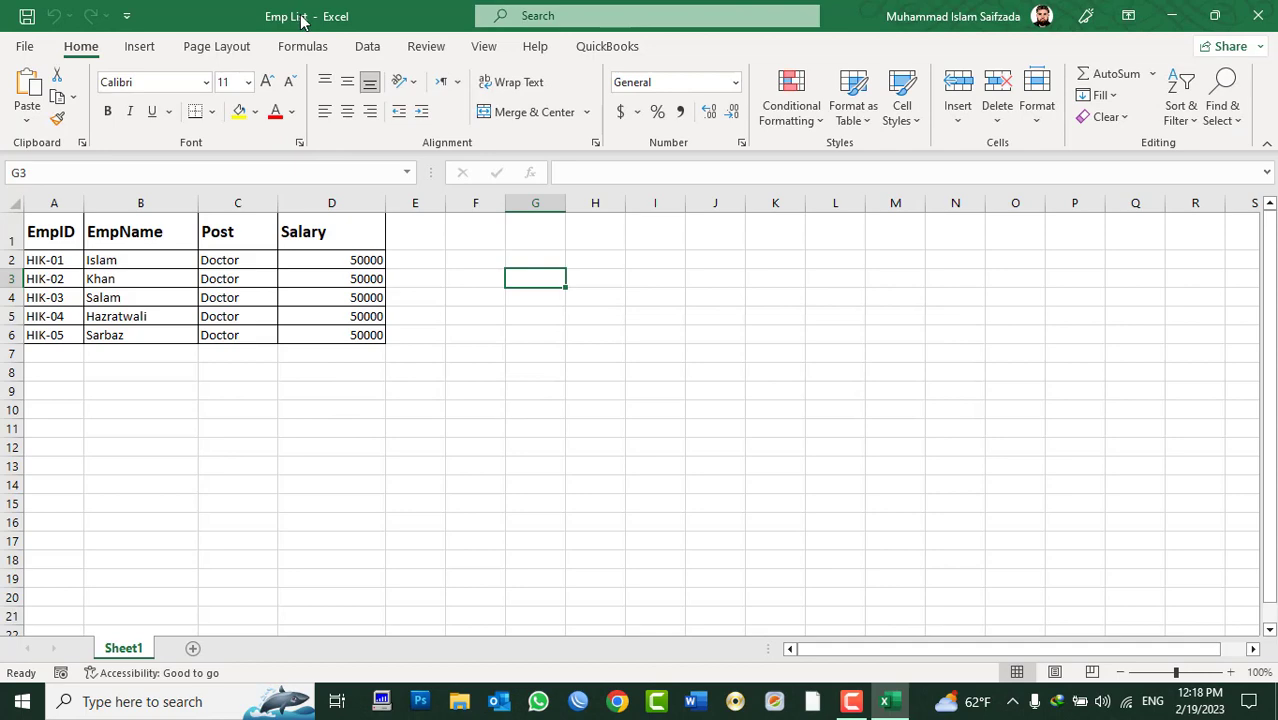
left_click(24, 46)
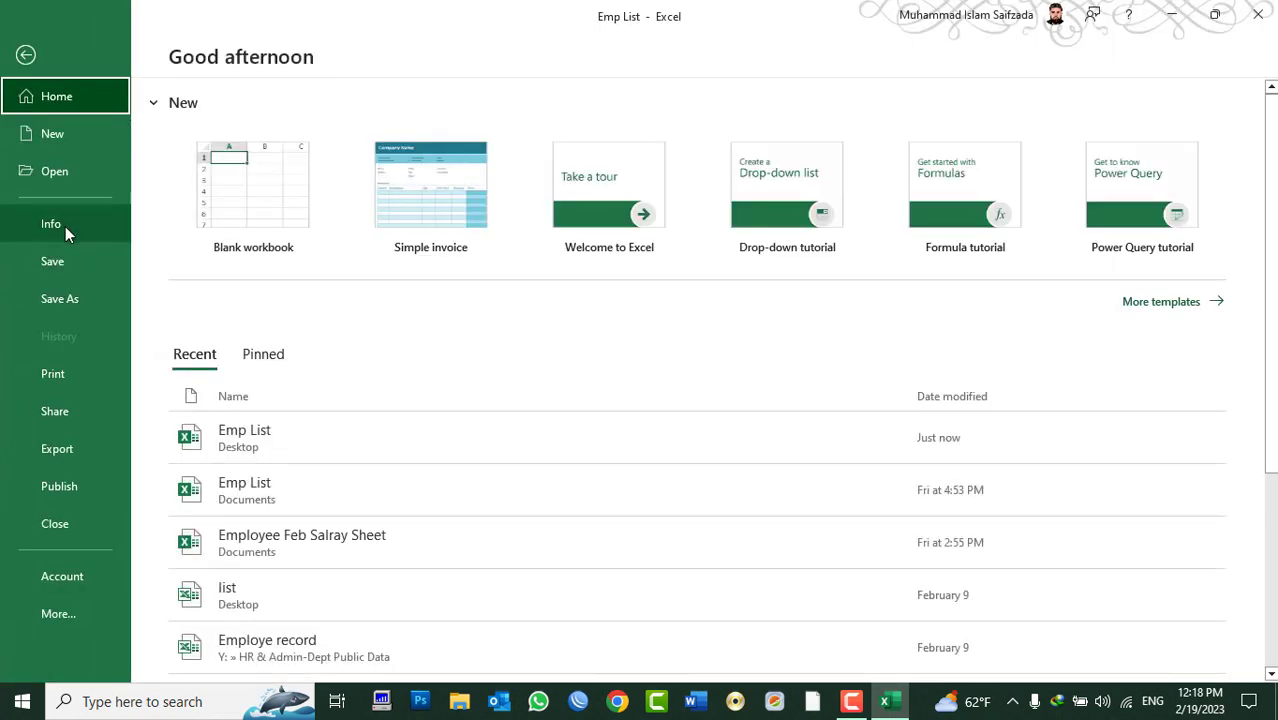
left_click(65, 226)
left_click(217, 260)
left_click(196, 333)
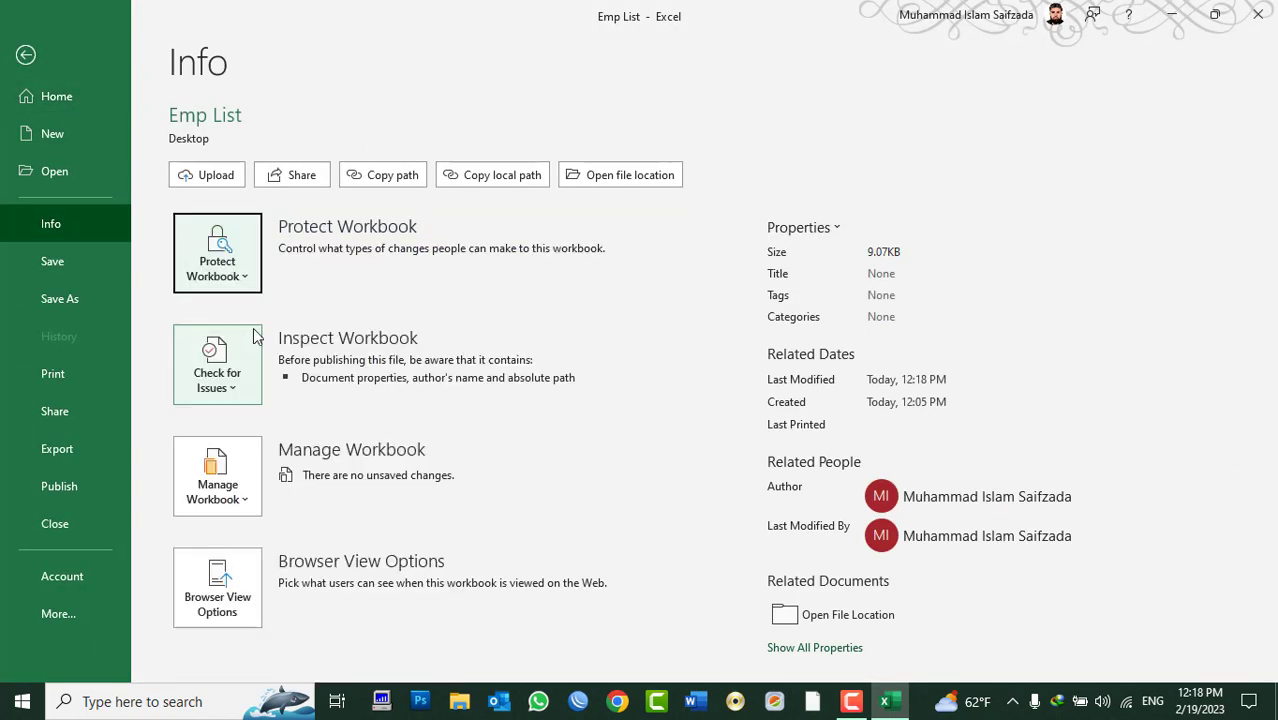
left_click(218, 268)
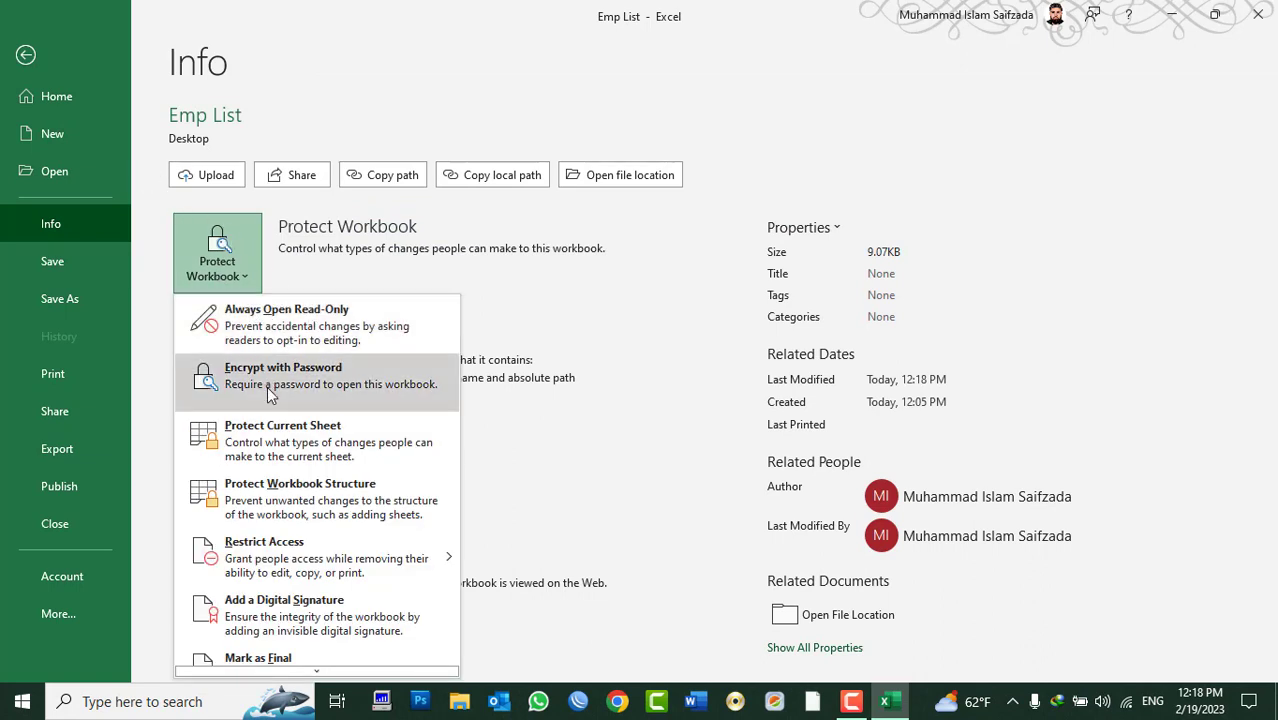
left_click(74, 264)
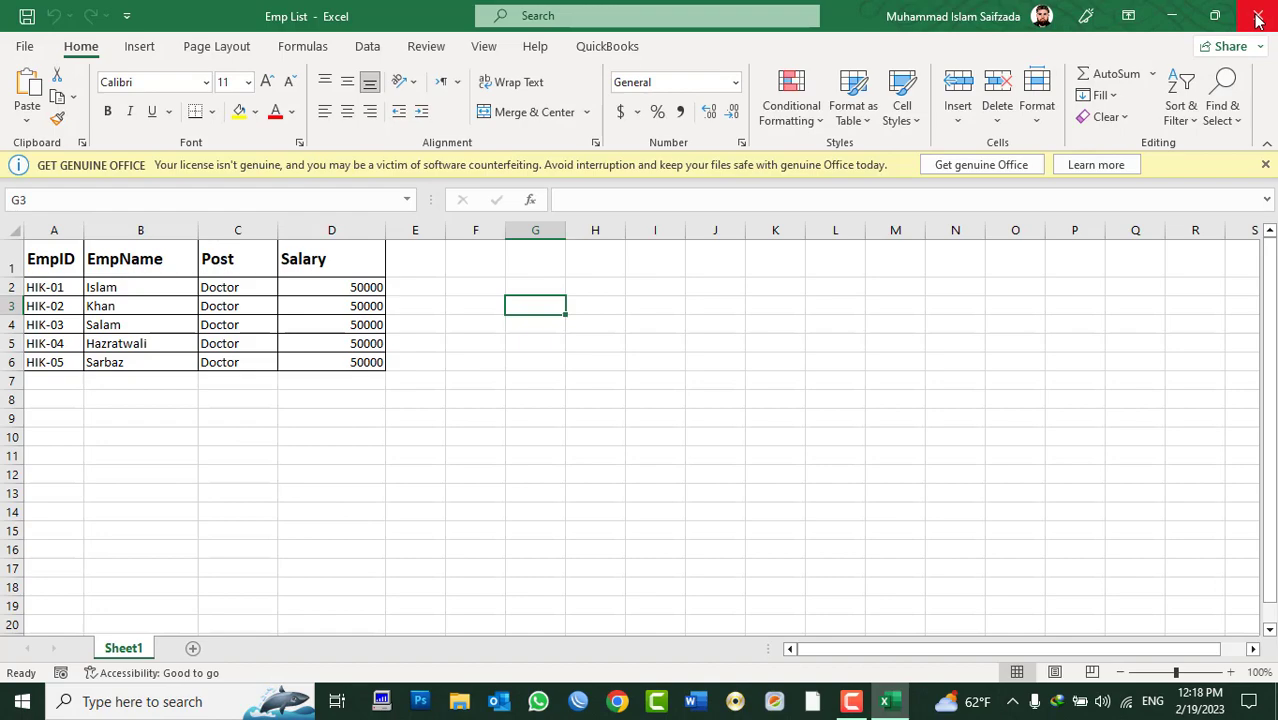
- Restore down and close the Excel window, then reopen Emp List from the desktop
left_click(1215, 16)
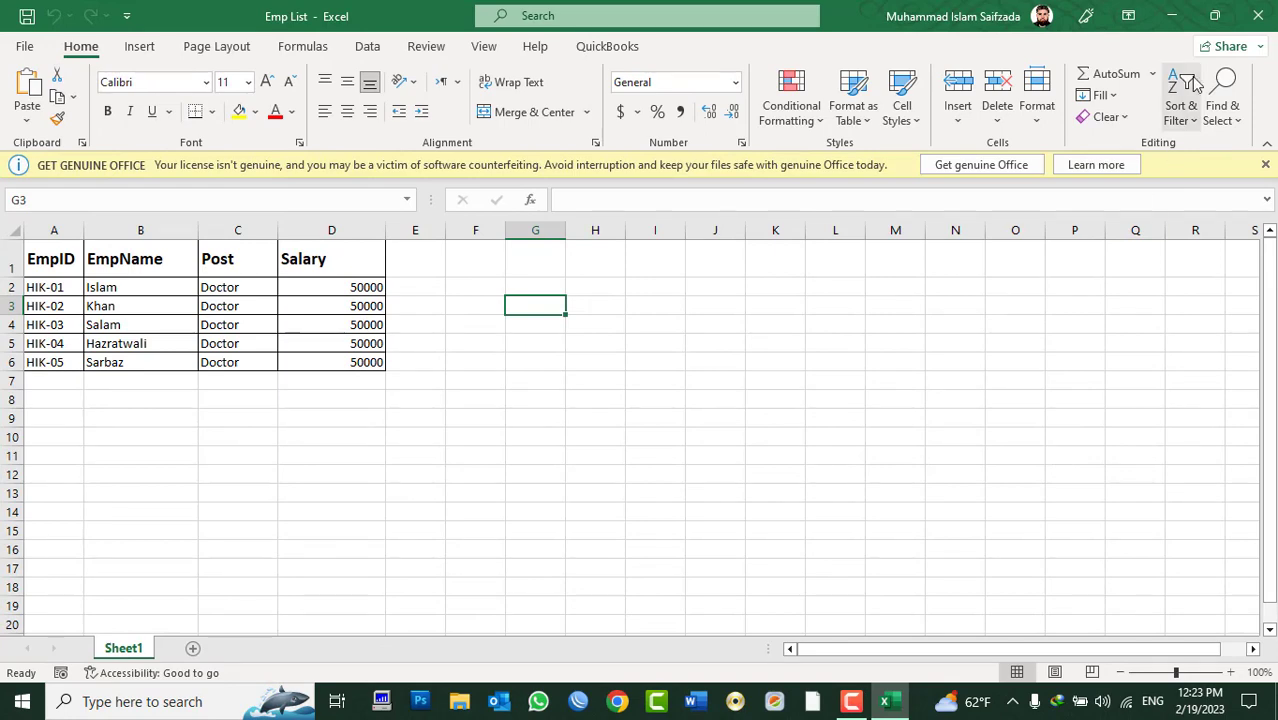
left_click(1257, 15)
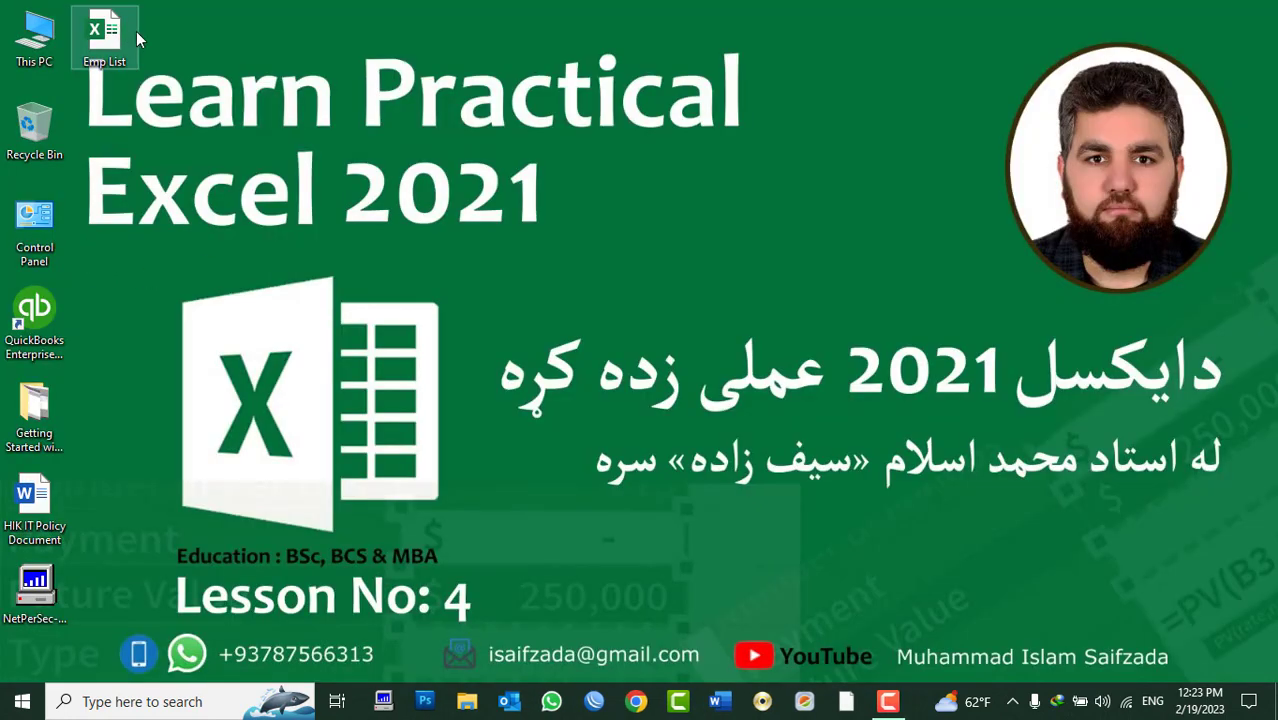
double_click(137, 32)
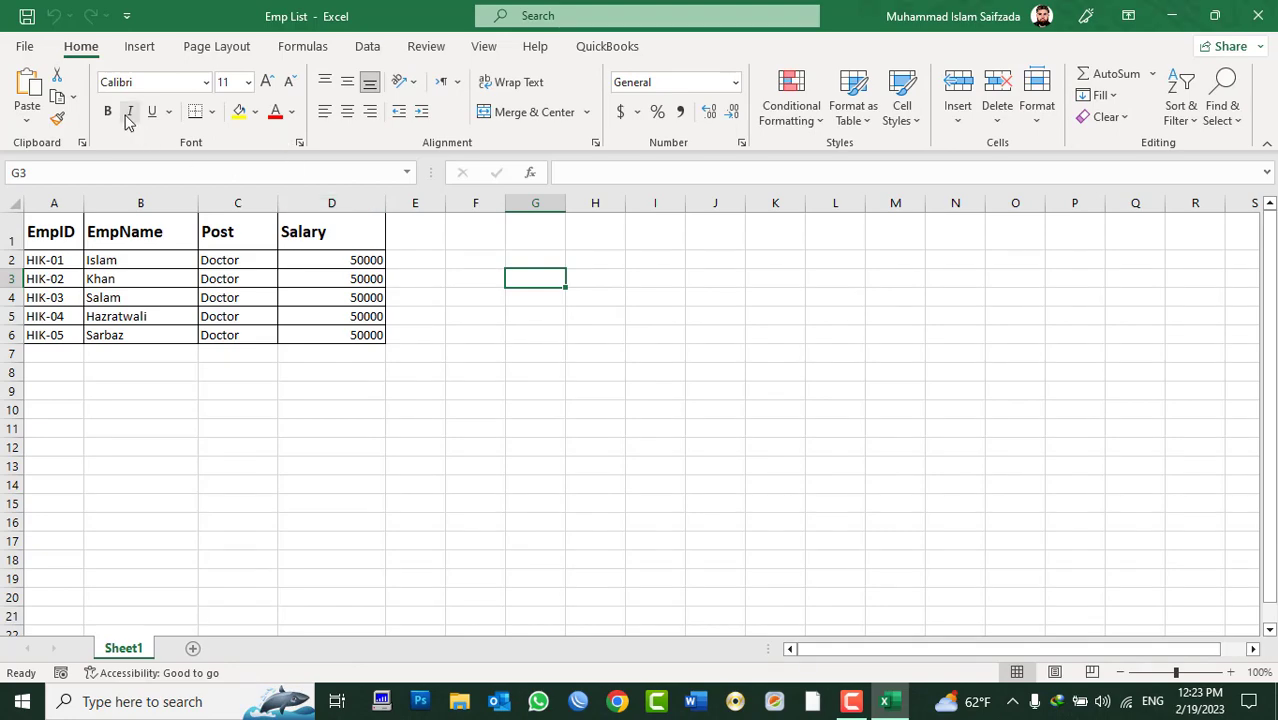
- Encrypt Emp List with a confirmed open password via Protect Workbook, then save it
left_click(31, 55)
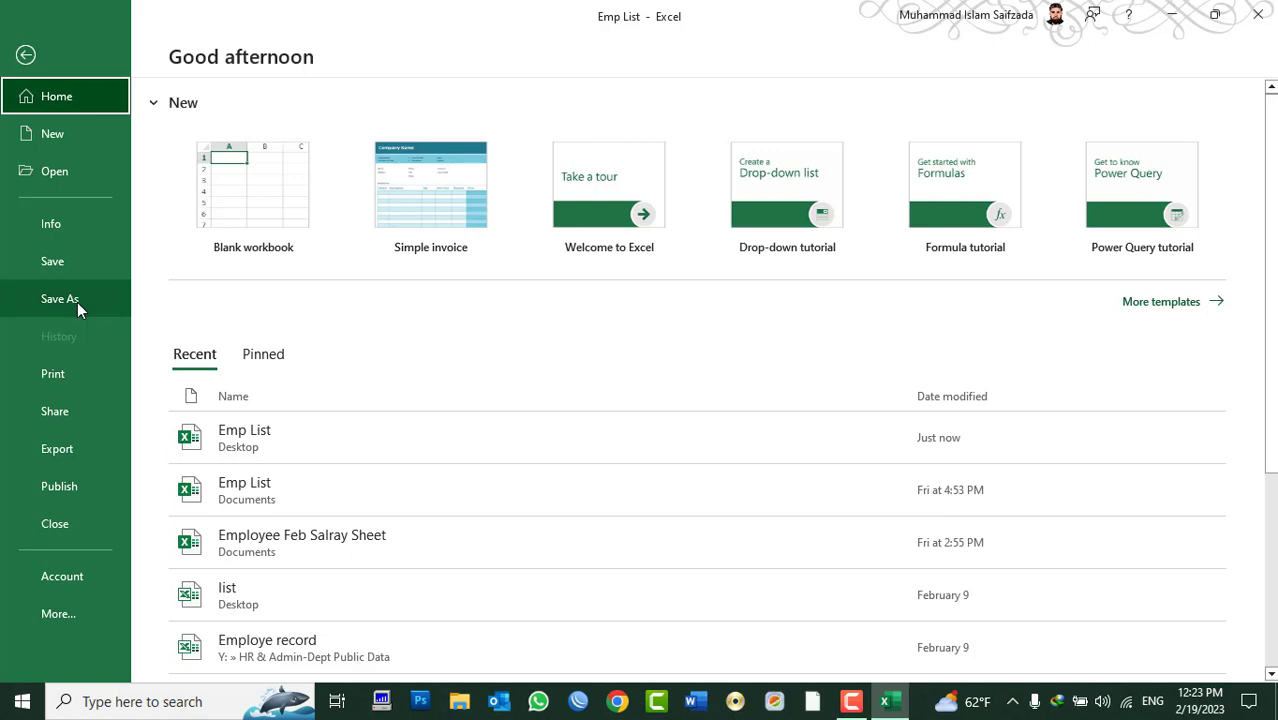
left_click(55, 229)
left_click(210, 272)
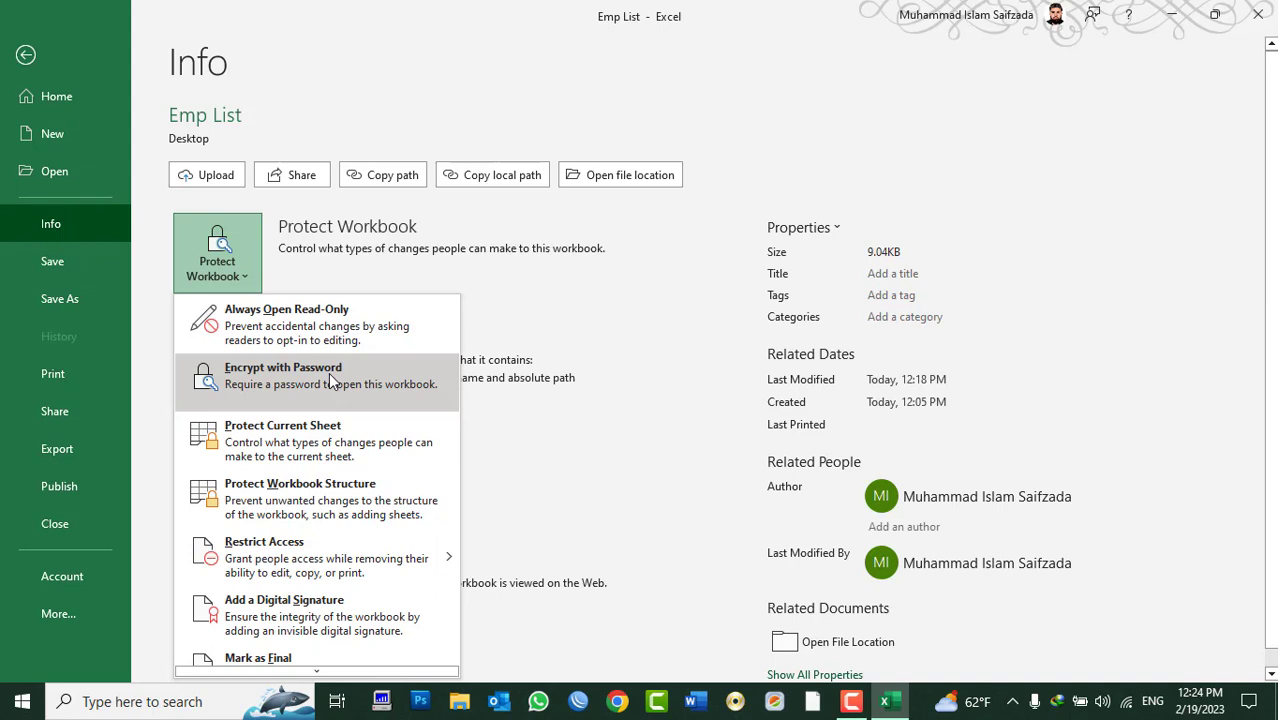
left_click(332, 382)
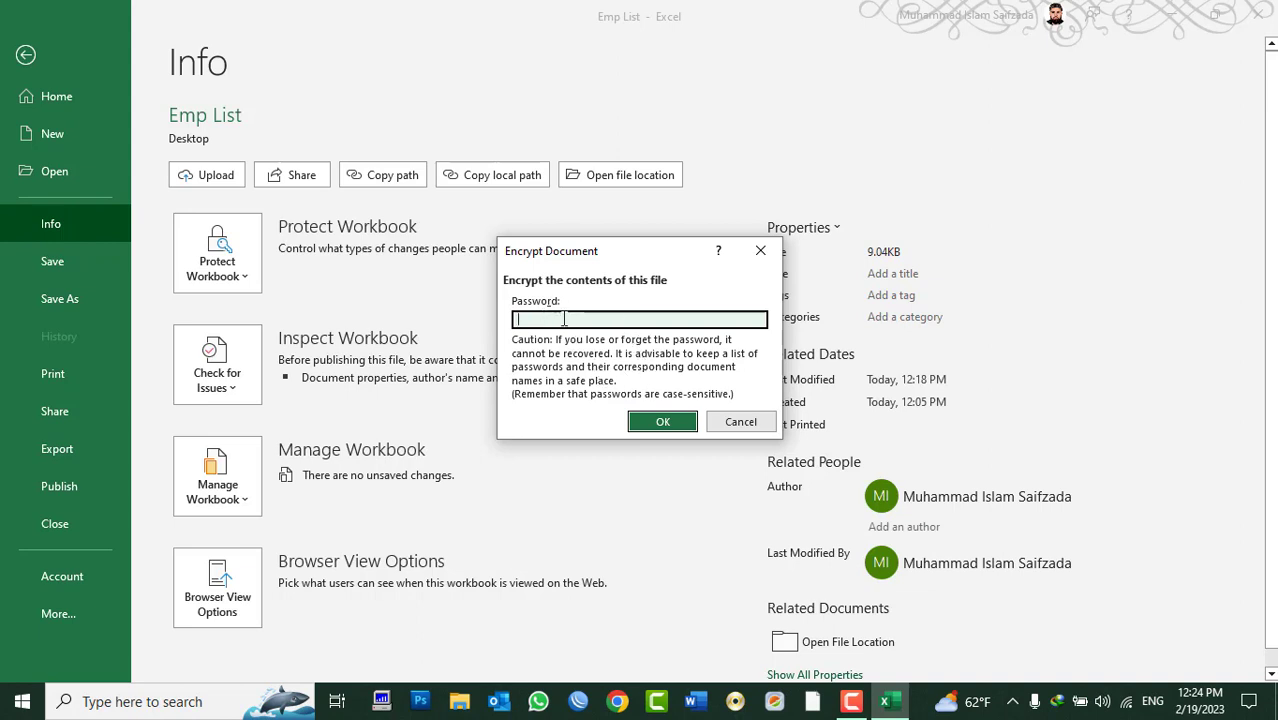
left_click(645, 421)
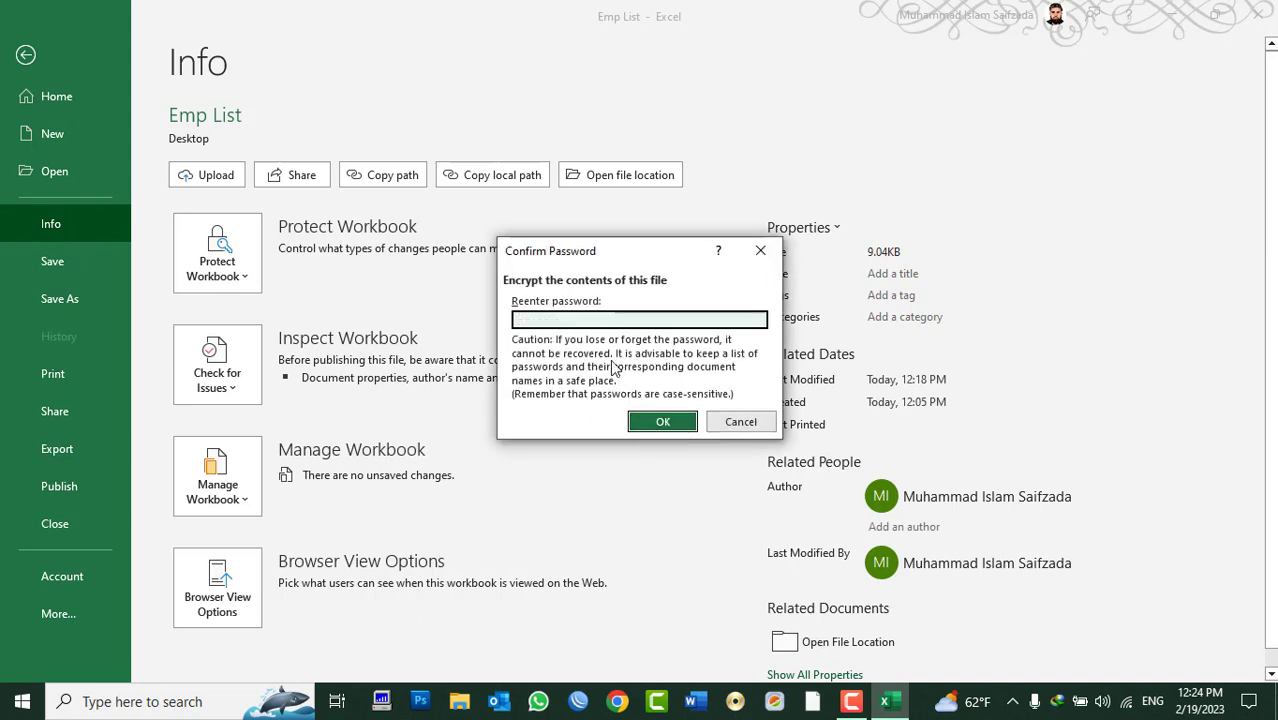
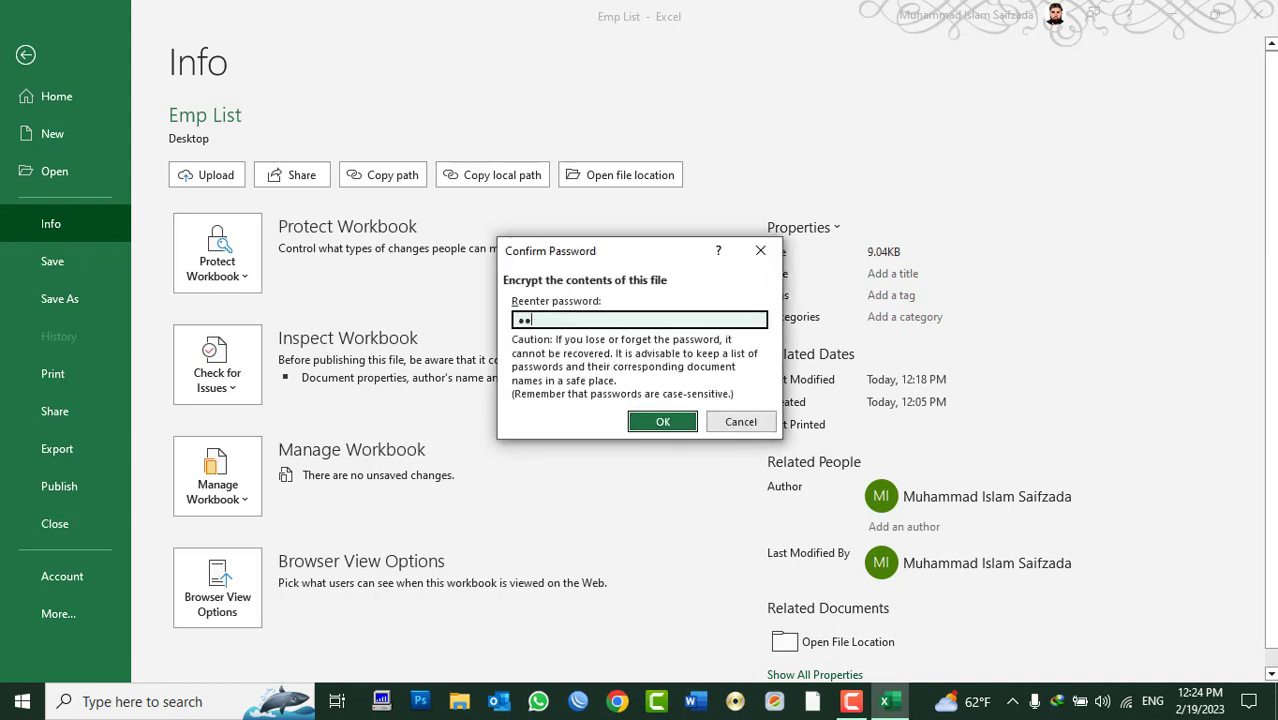
left_click(655, 420)
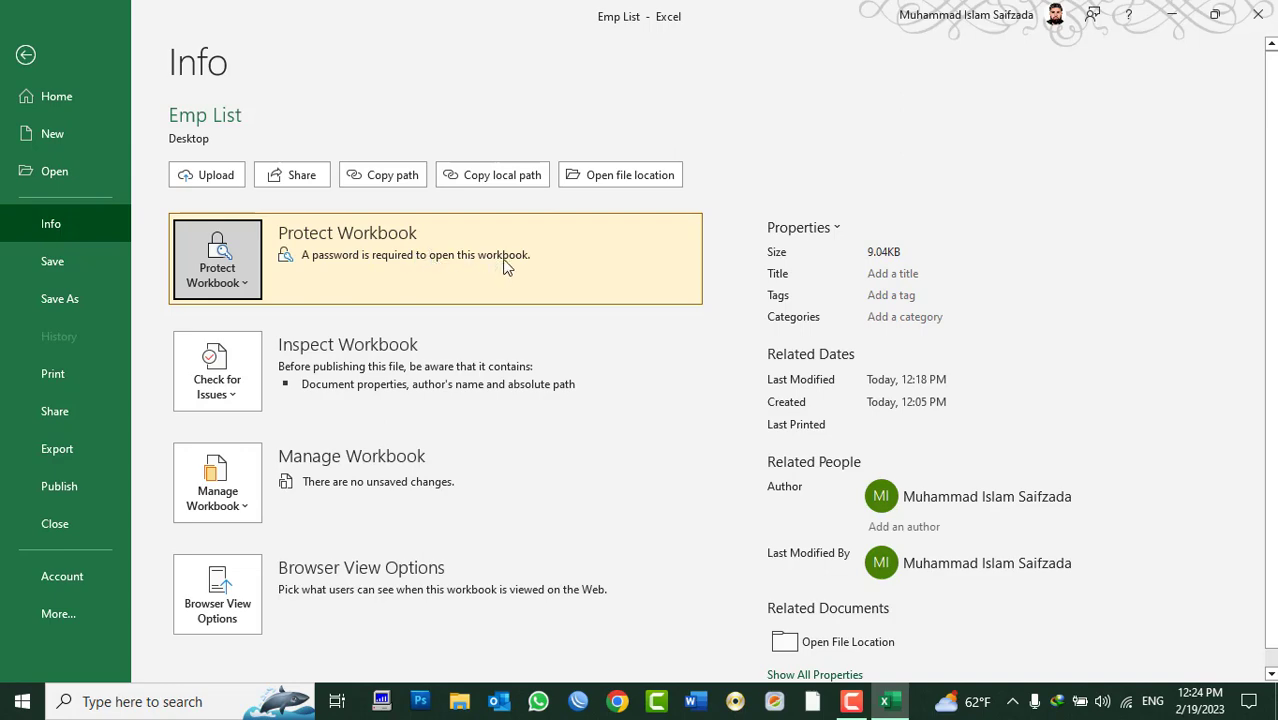
left_click(79, 260)
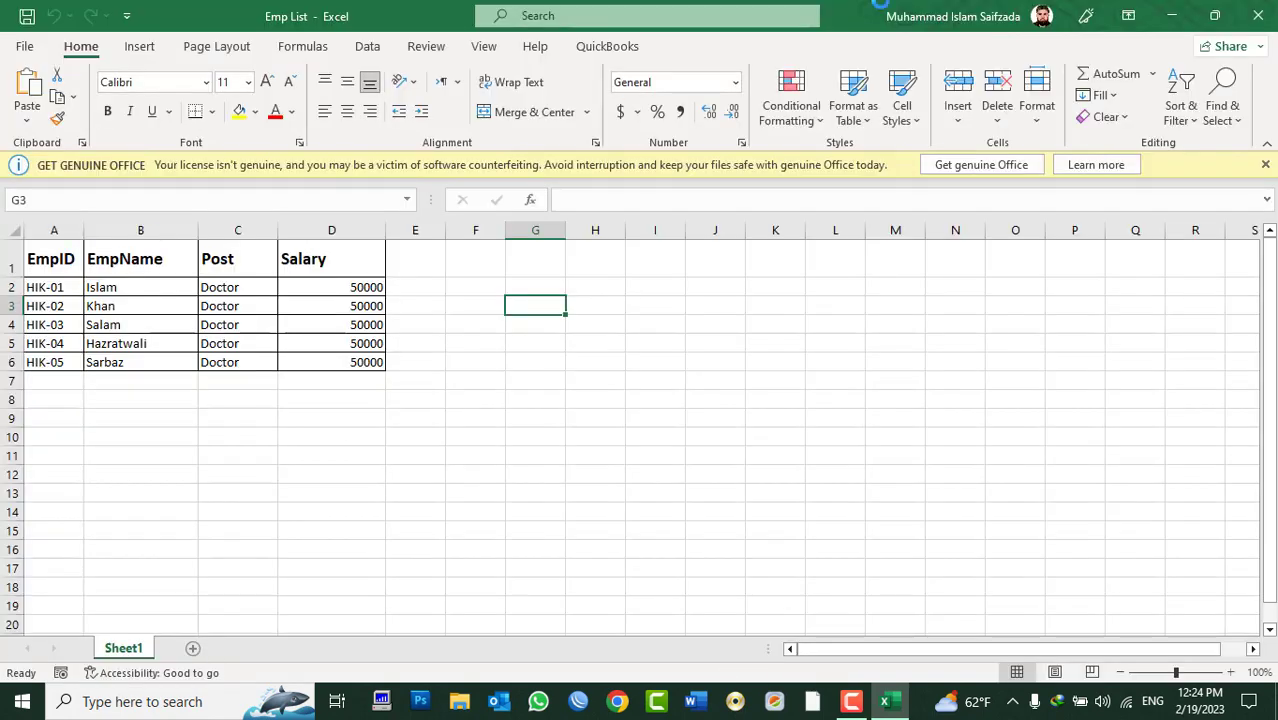
- Close Emp List and reopen it from the desktop by entering its open password
left_click(1257, 15)
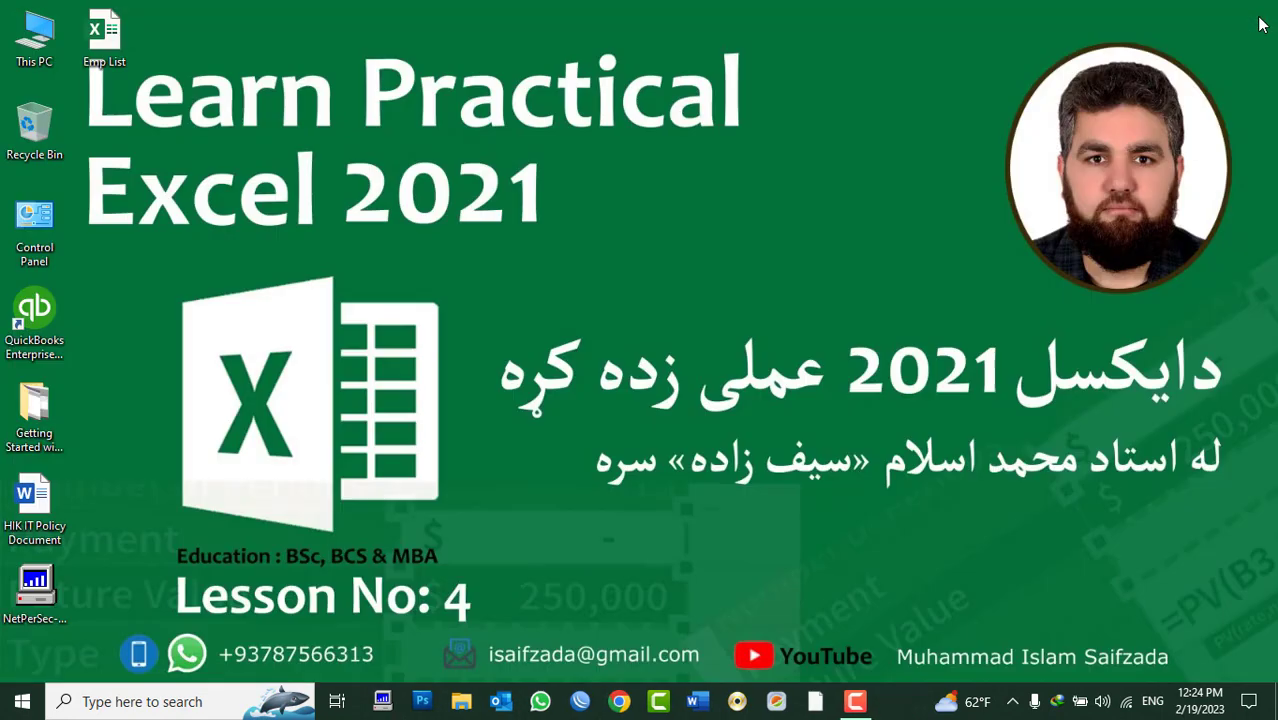
double_click(125, 40)
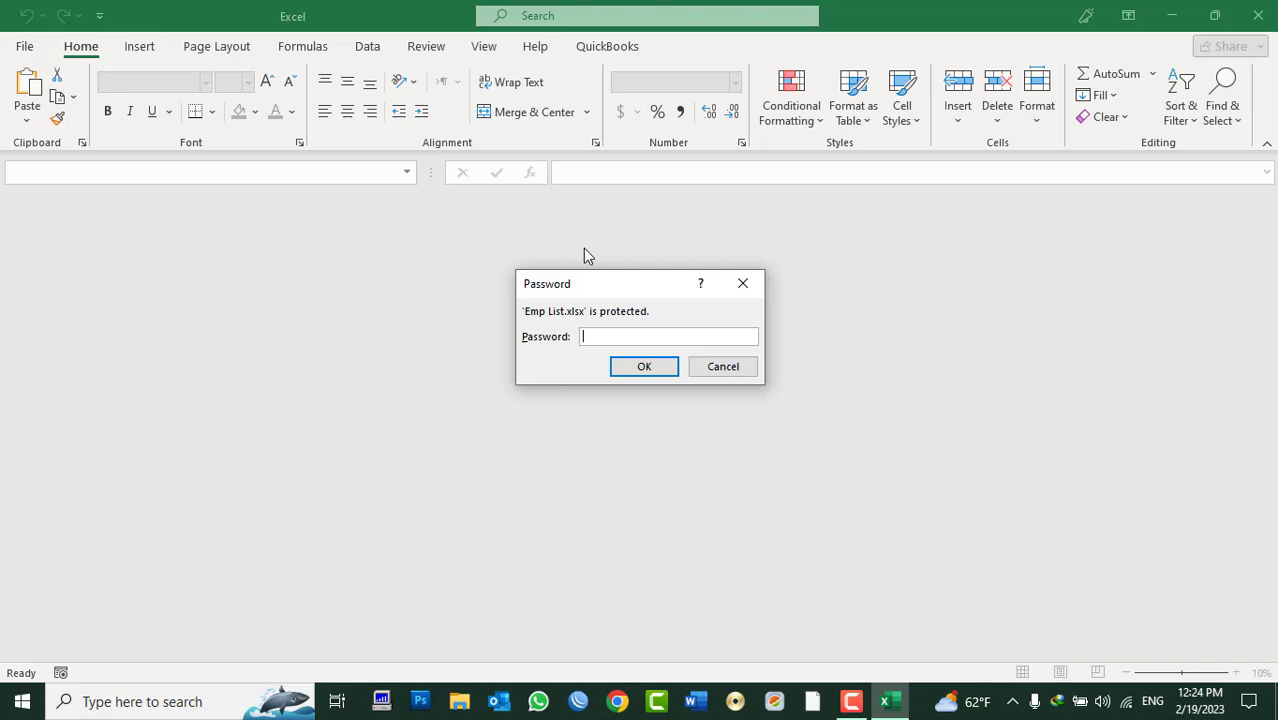
left_click(653, 365)
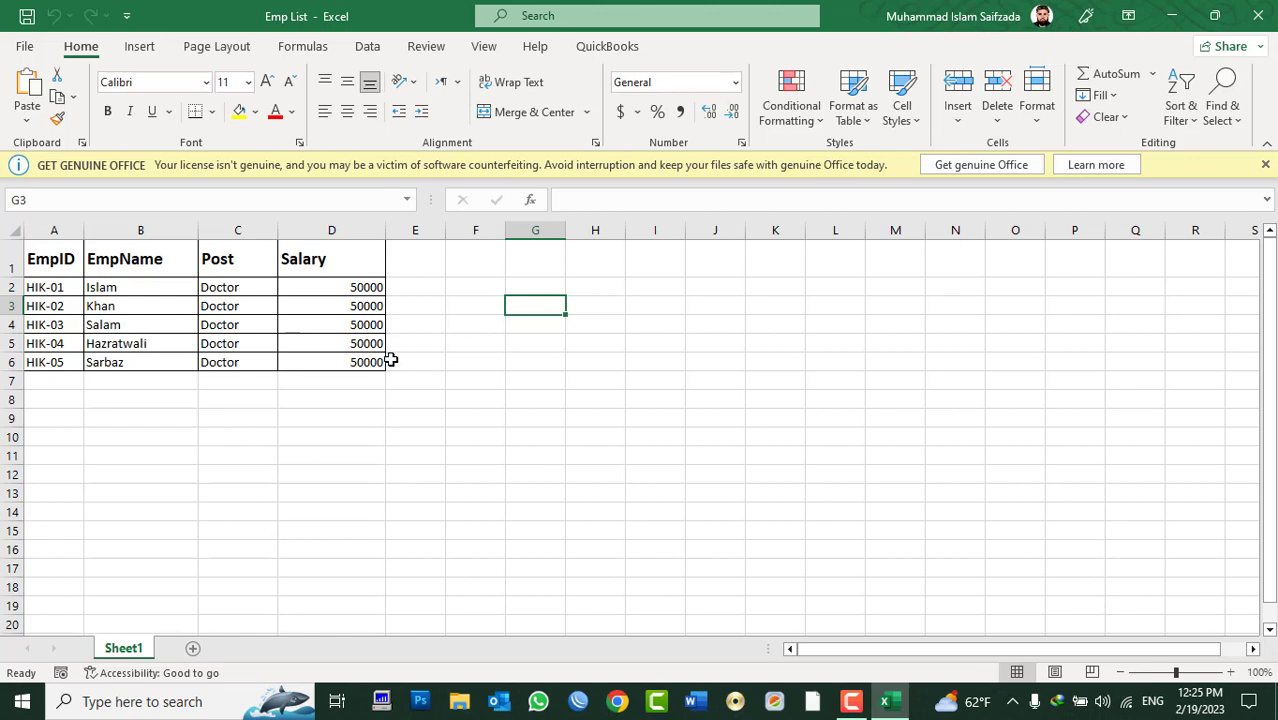
- Select the employee table A1:D6, then deselect it and pick cell C2
left_click_drag(380, 362, 73, 256)
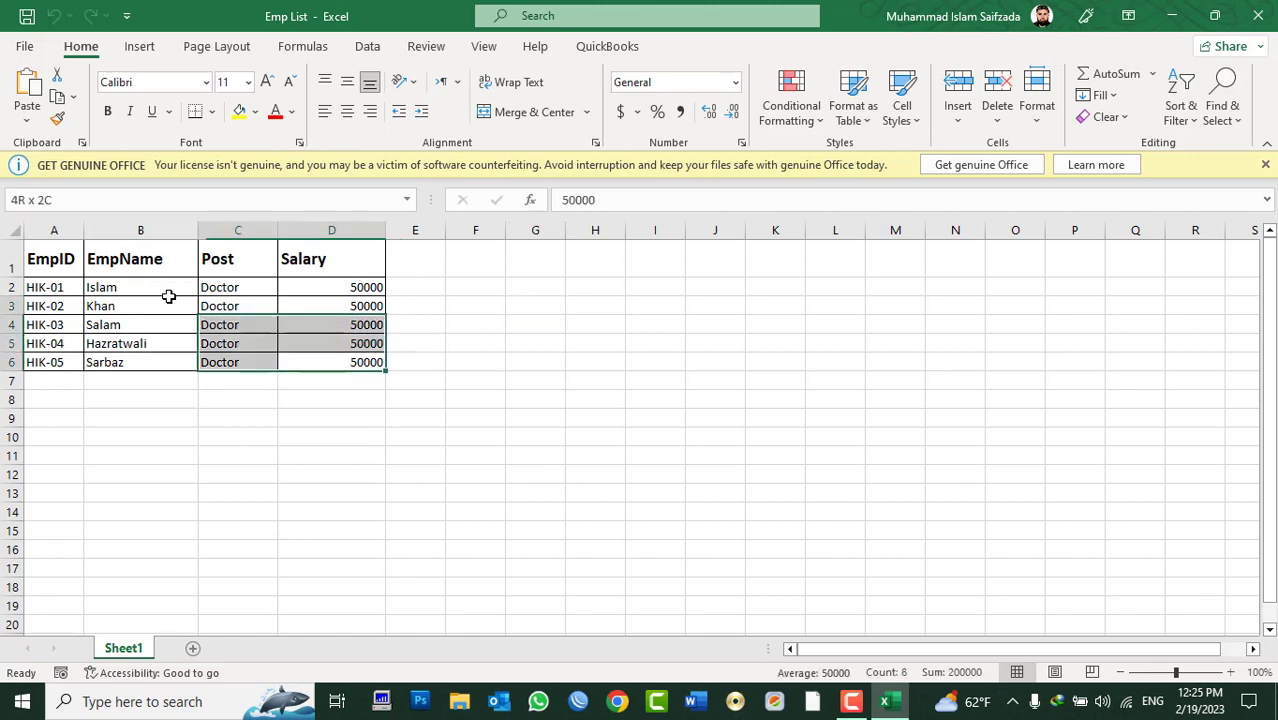
left_click(423, 438)
left_click(242, 286)
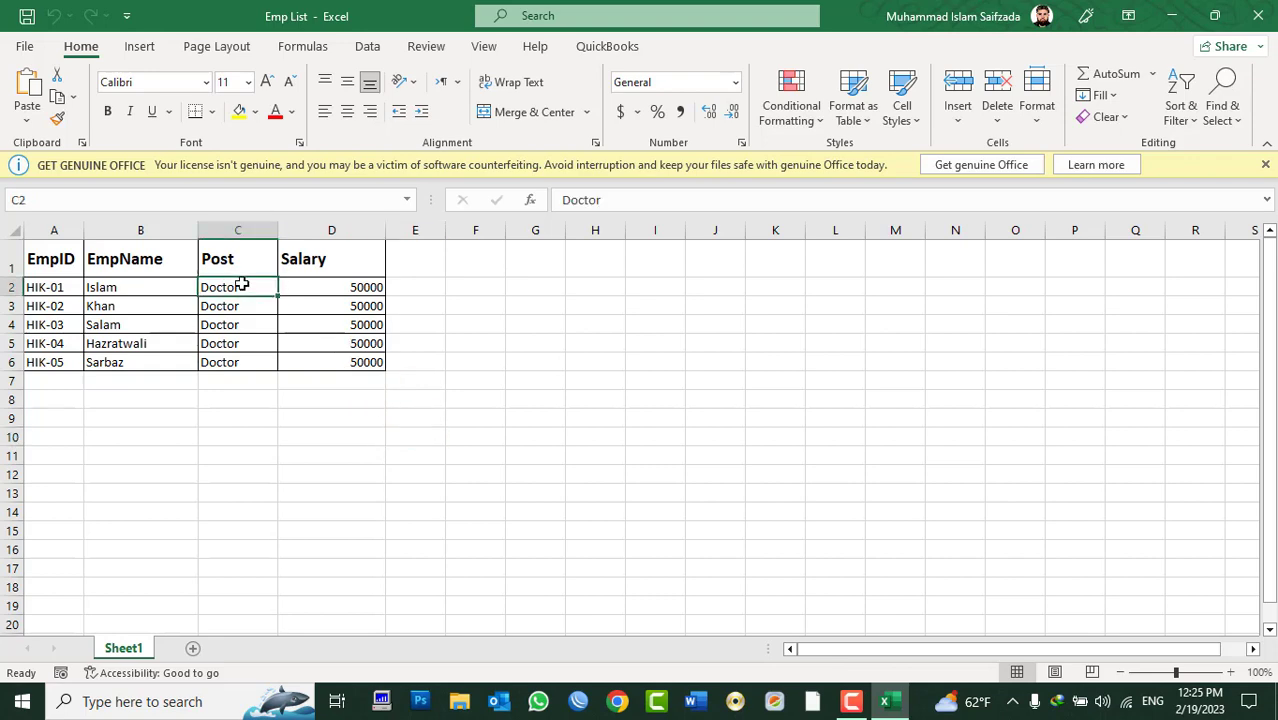
- Delete the password in Encrypt with Password and save Emp List without it
left_click(22, 46)
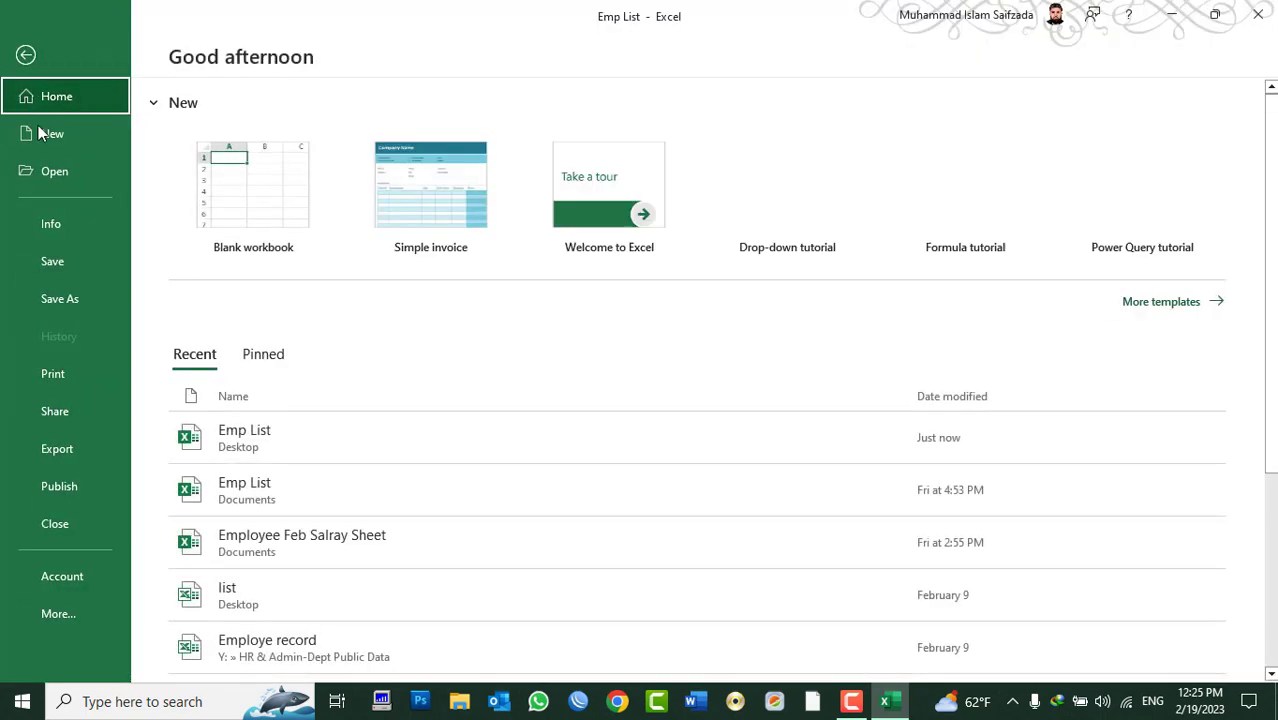
left_click(57, 224)
left_click(217, 262)
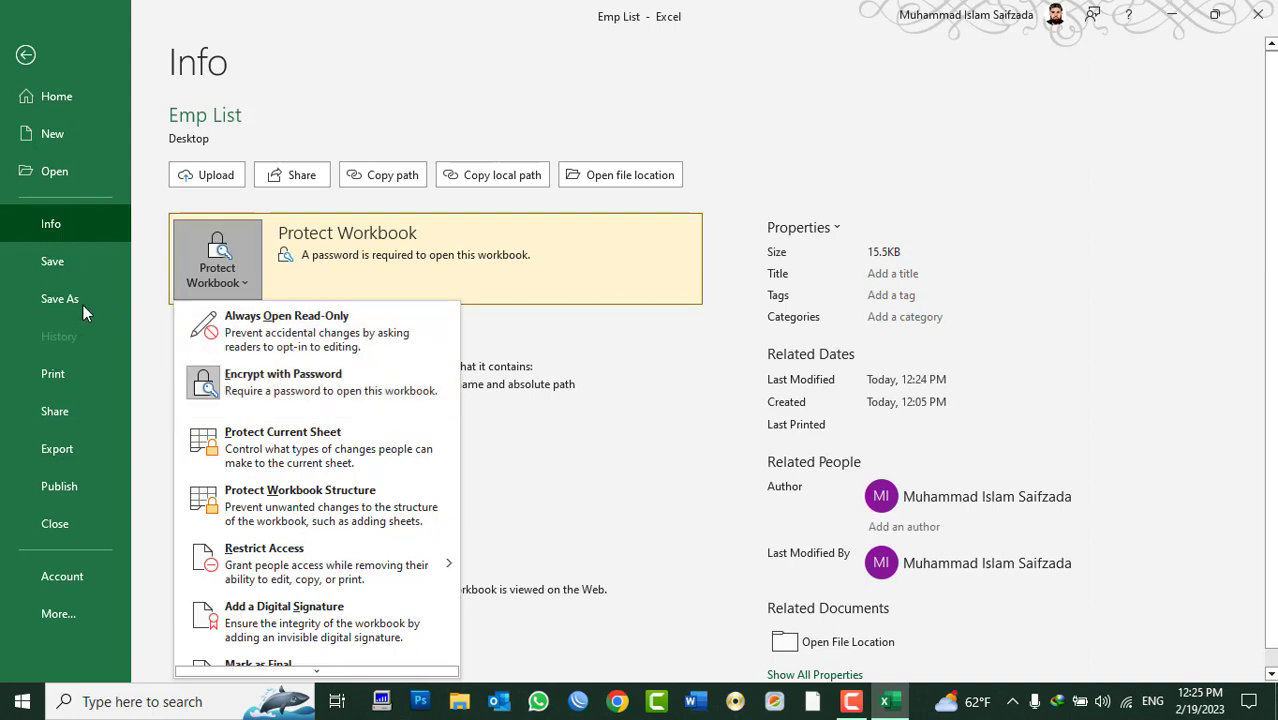
left_click(283, 395)
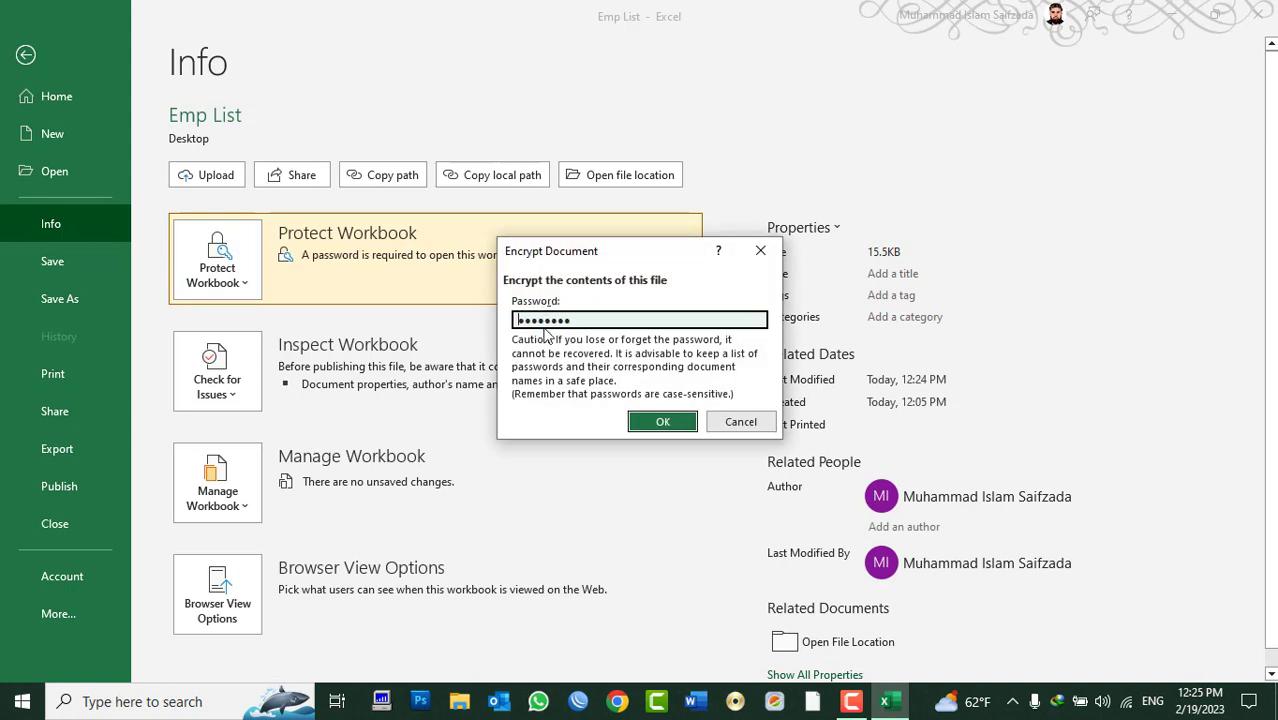
left_click_drag(600, 319, 496, 322)
key("BackSpace")
left_click(662, 423)
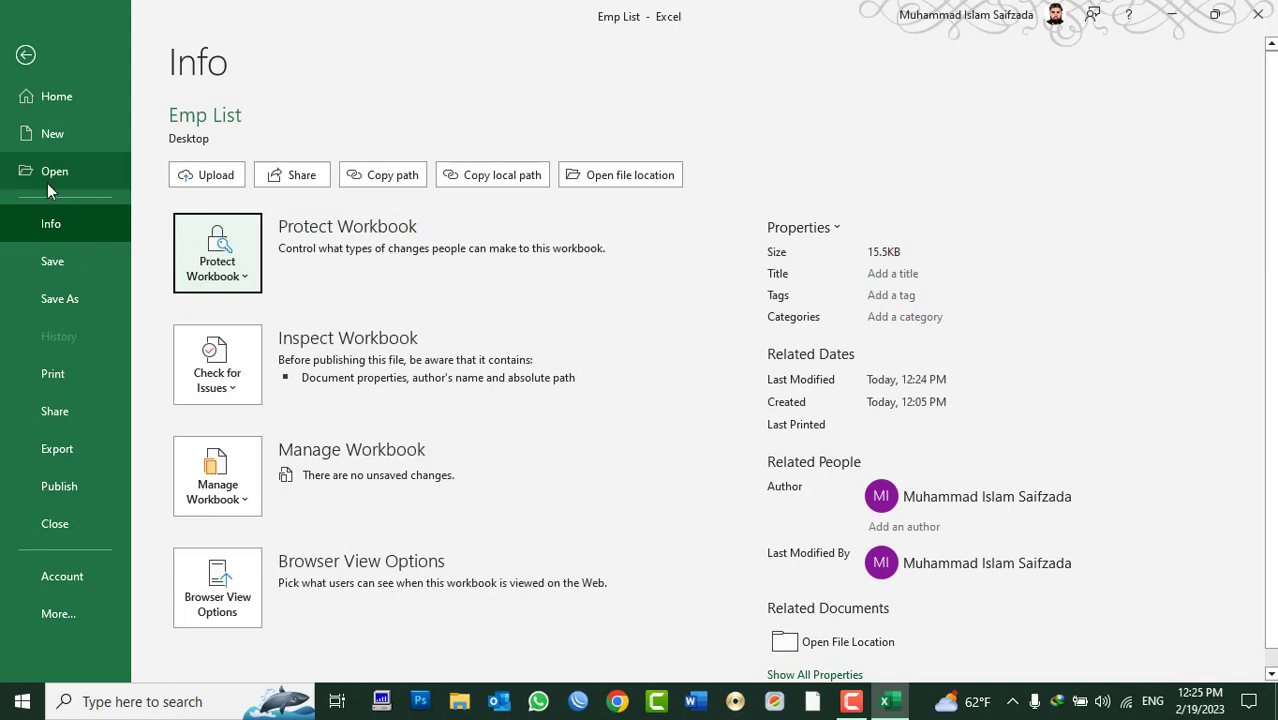
left_click(68, 261)
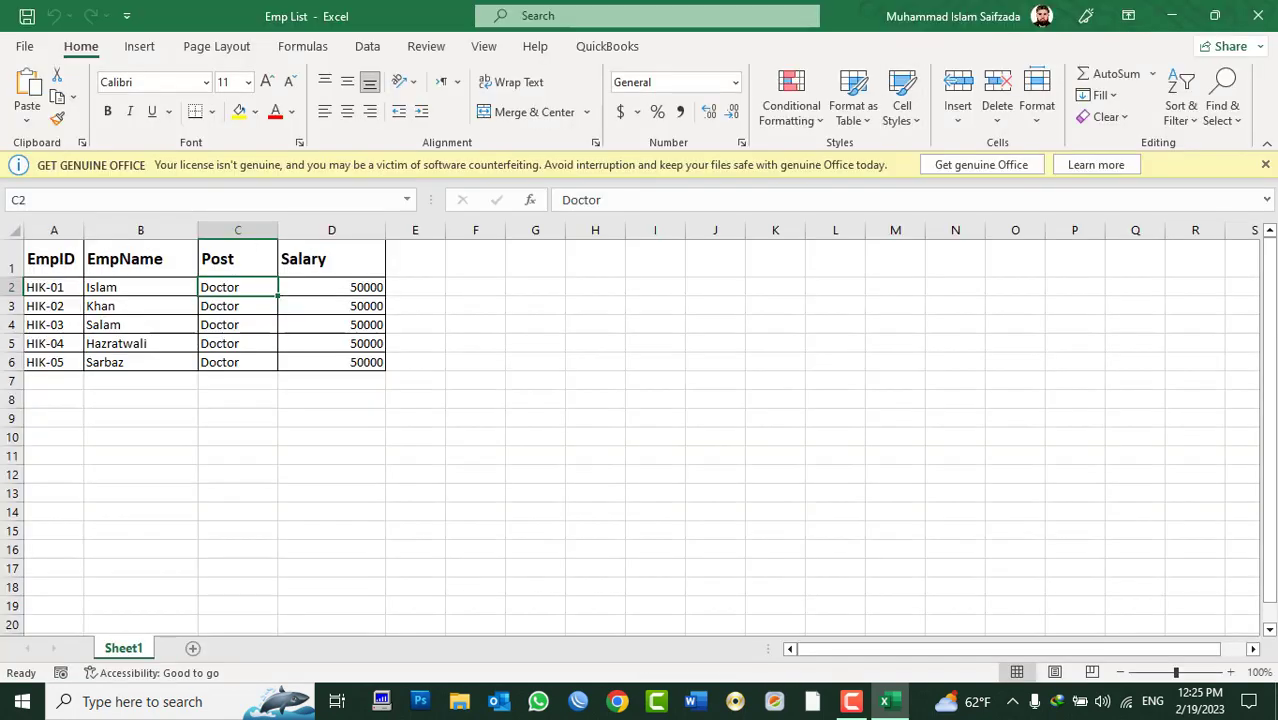
- Reopen Emp List, encrypt it with a confirmed open password, and save it
left_click(1258, 14)
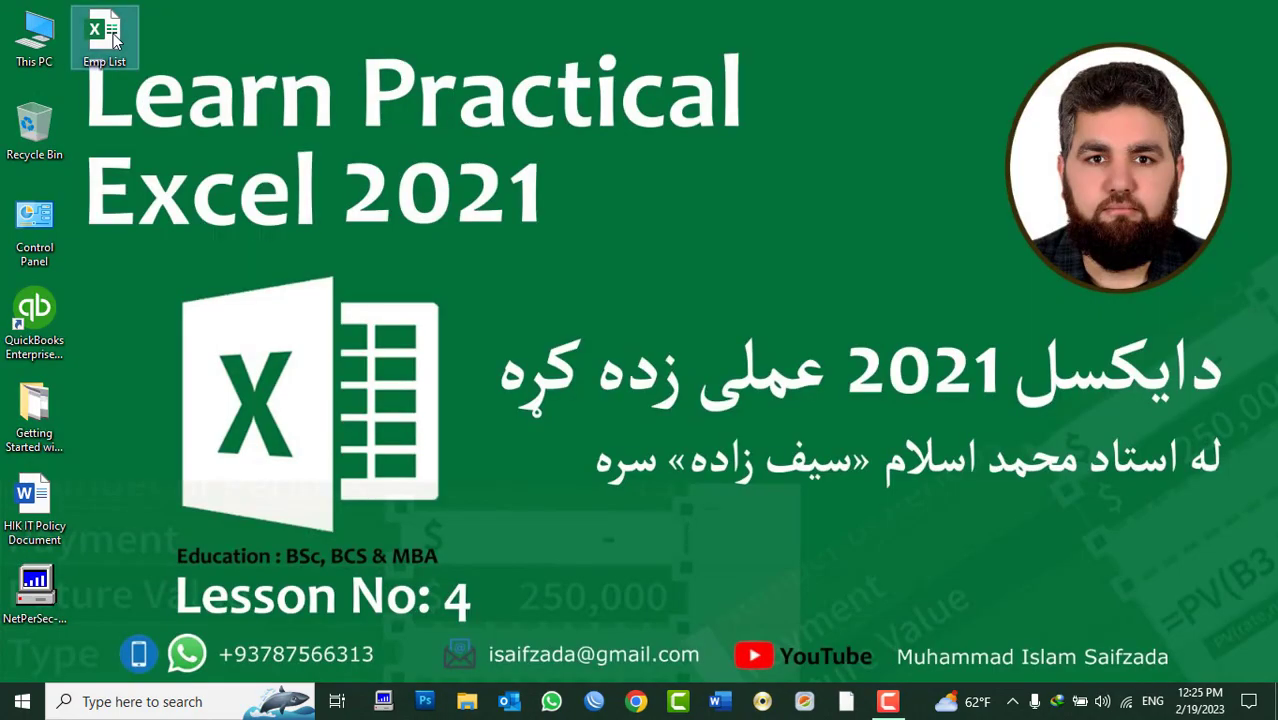
key("Return")
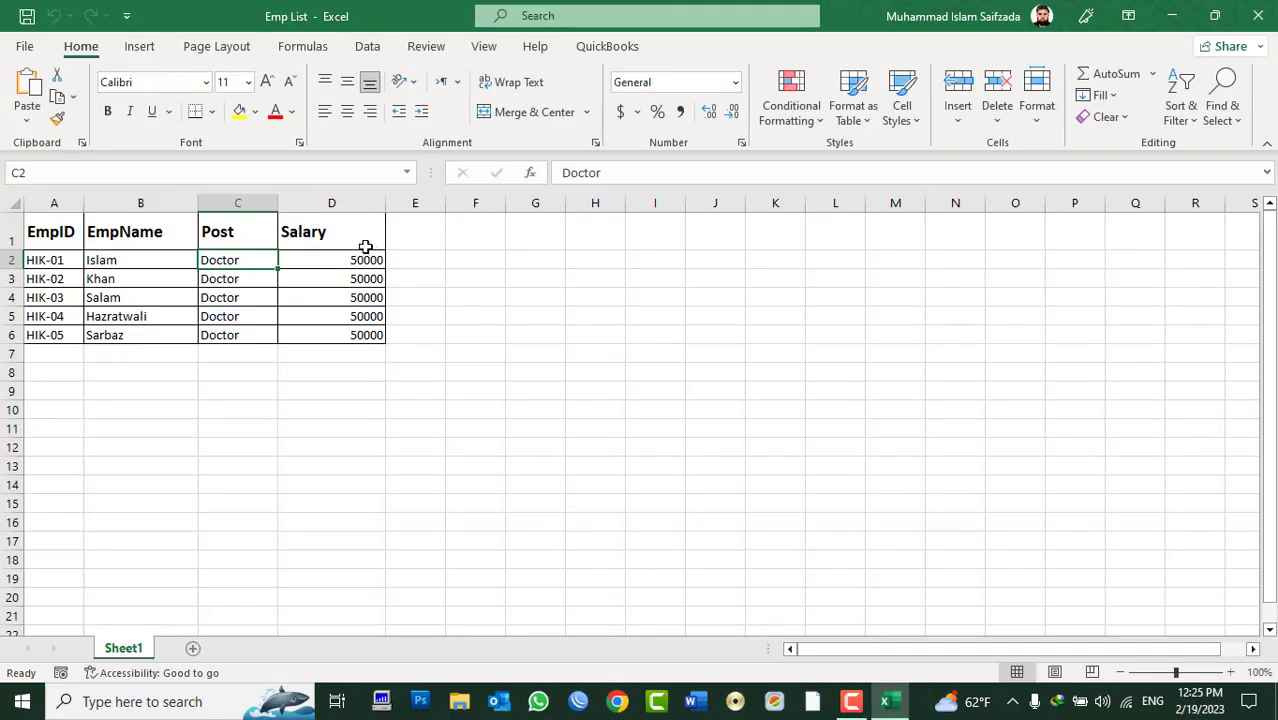
left_click(30, 50)
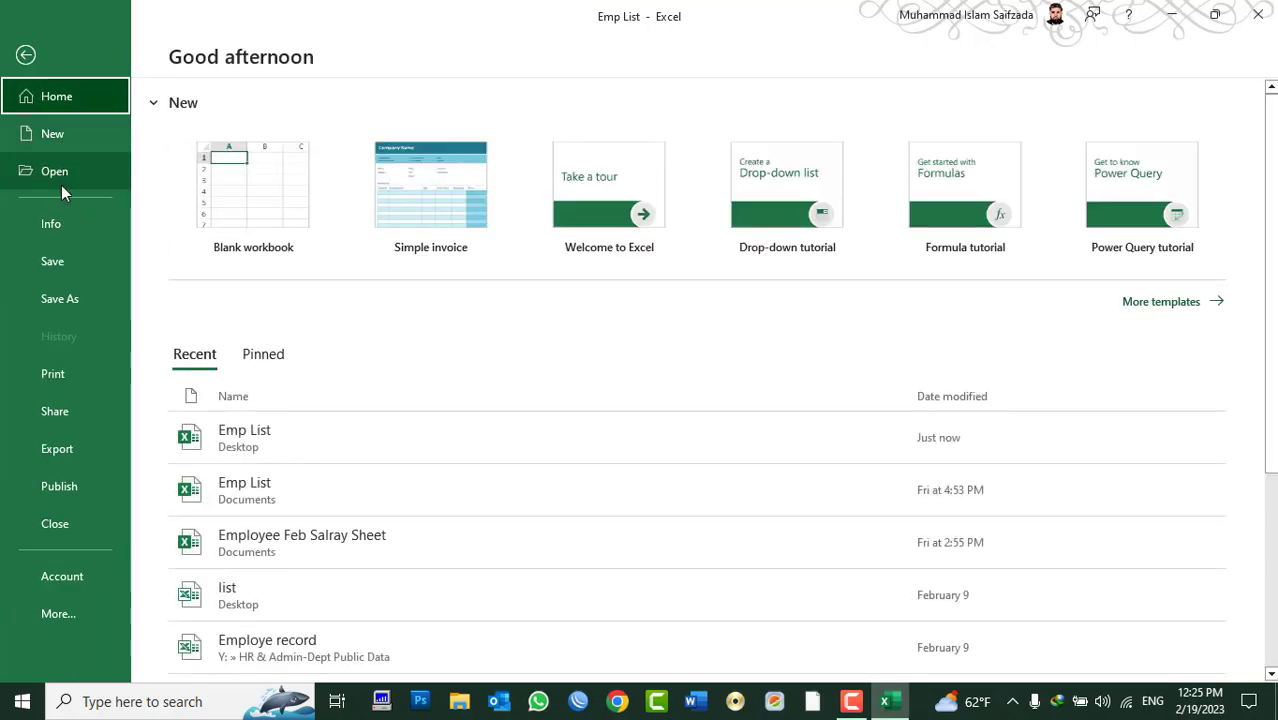
left_click(68, 221)
left_click(243, 281)
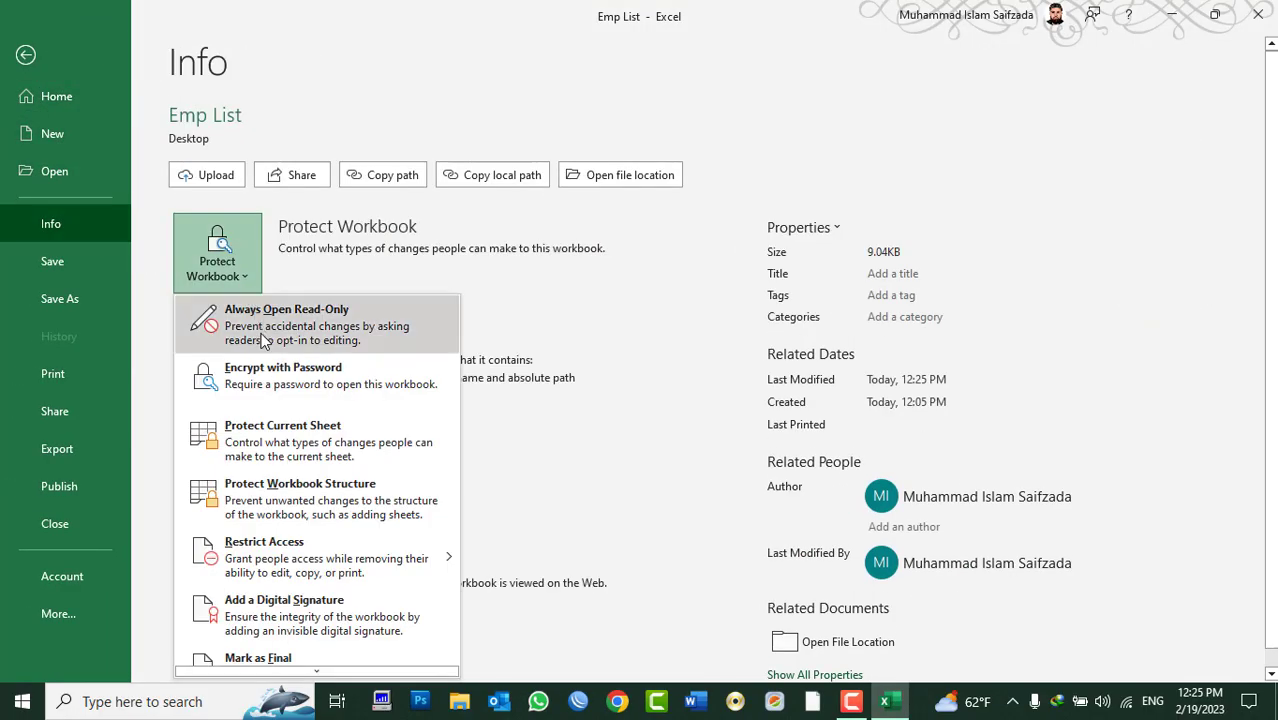
left_click(304, 385)
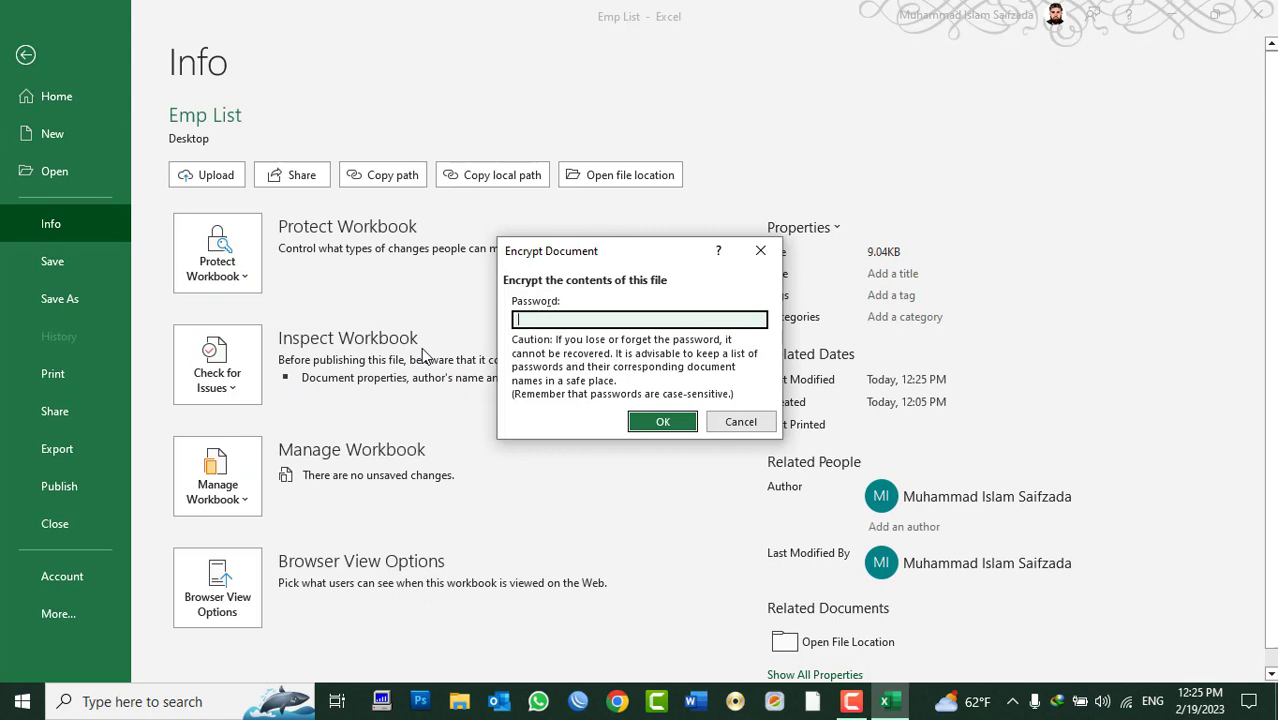
left_click(664, 422)
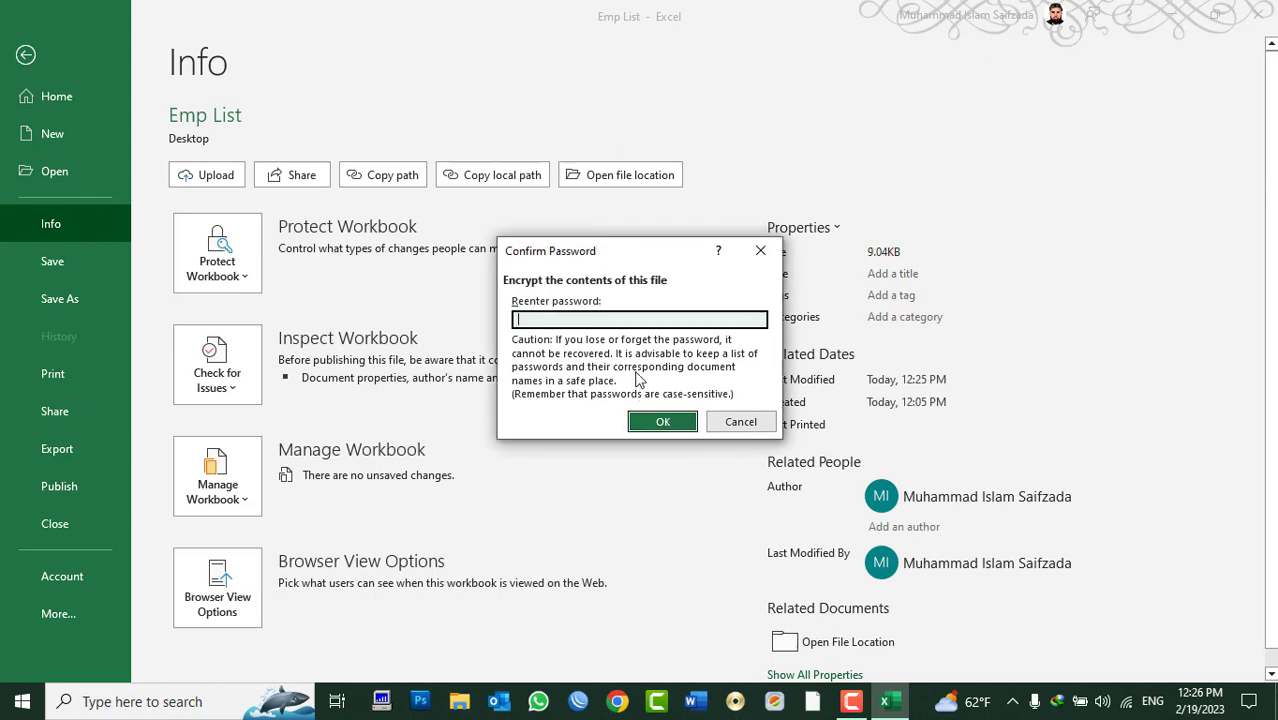
left_click(665, 420)
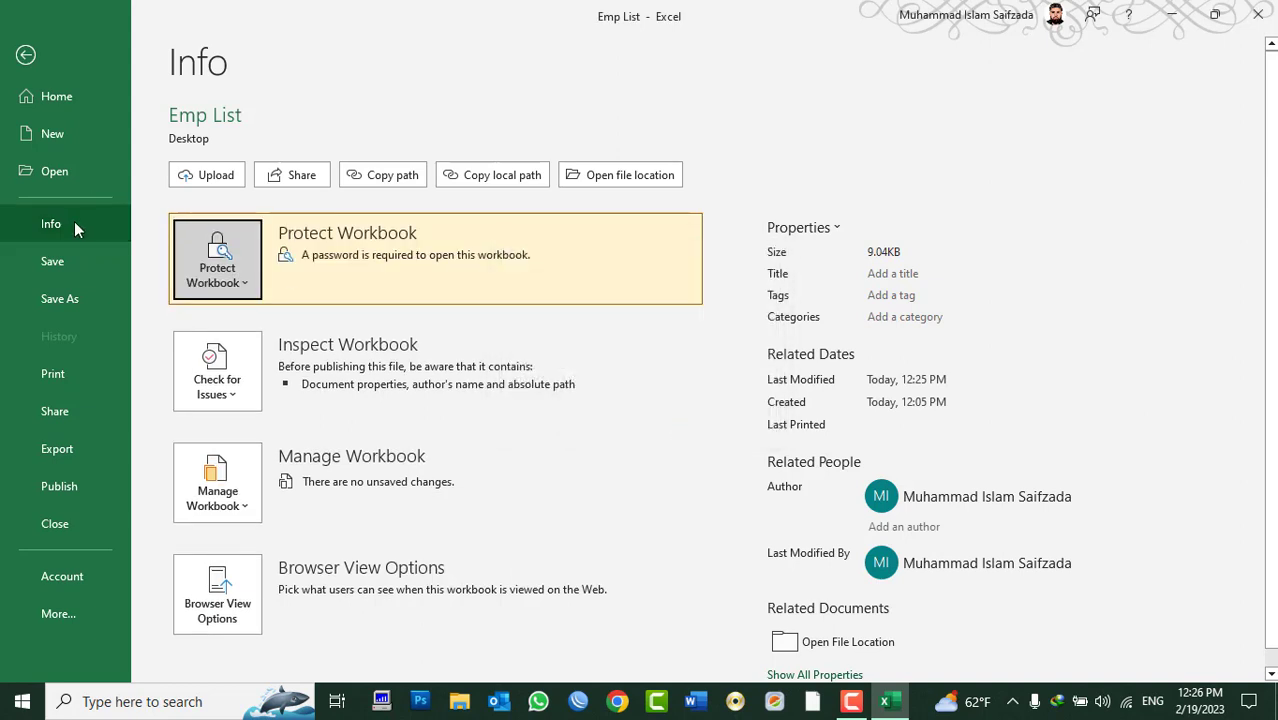
left_click(64, 253)
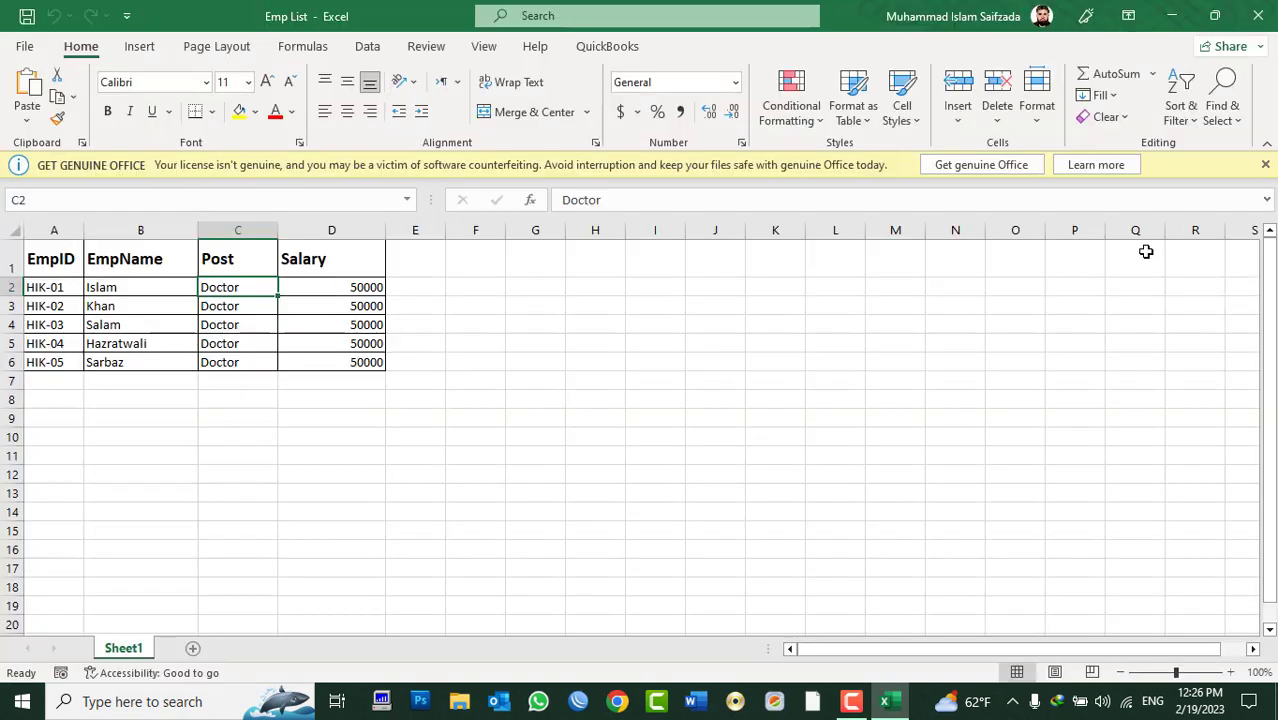
- Close Emp List and reopen it from the desktop, entering its open password
left_click(1258, 15)
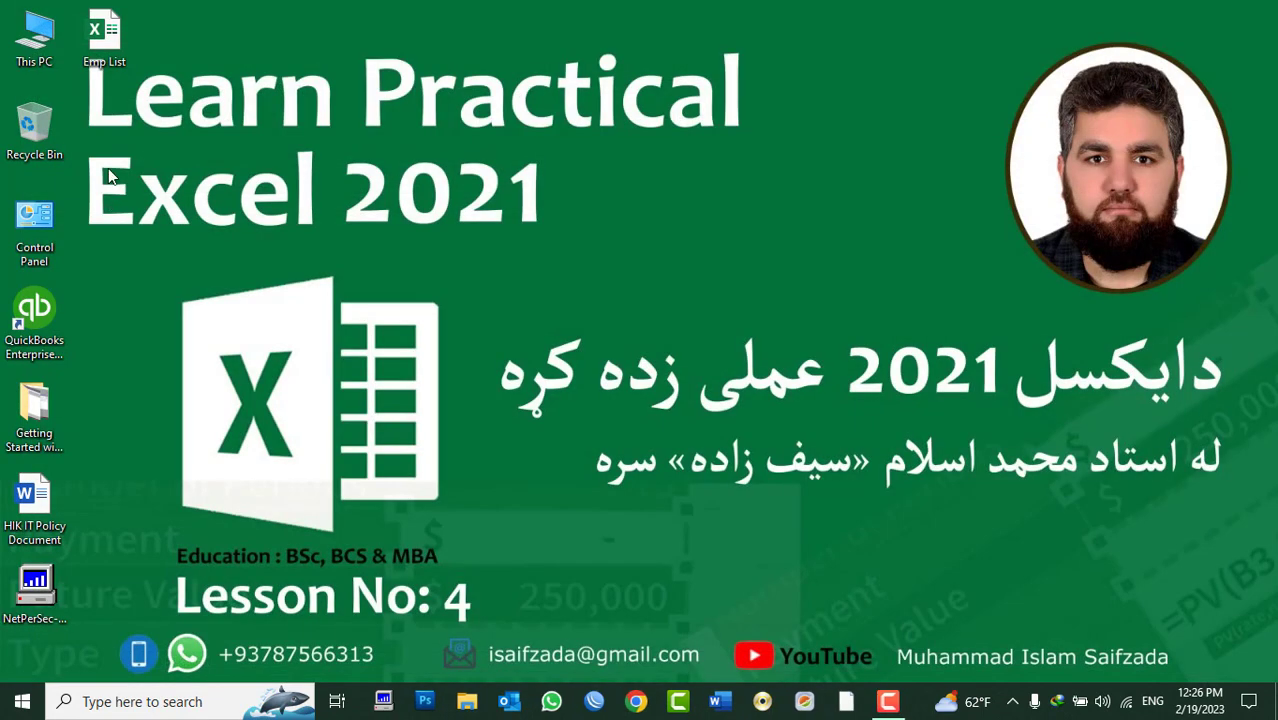
double_click(104, 35)
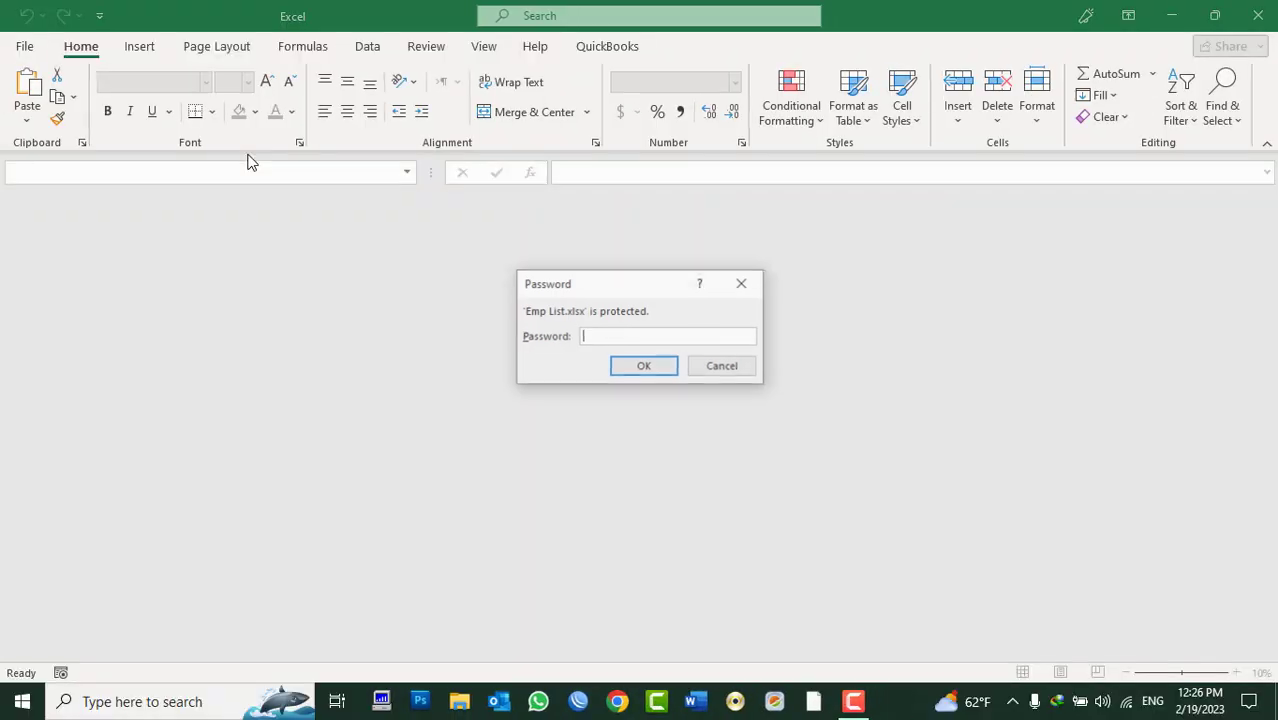
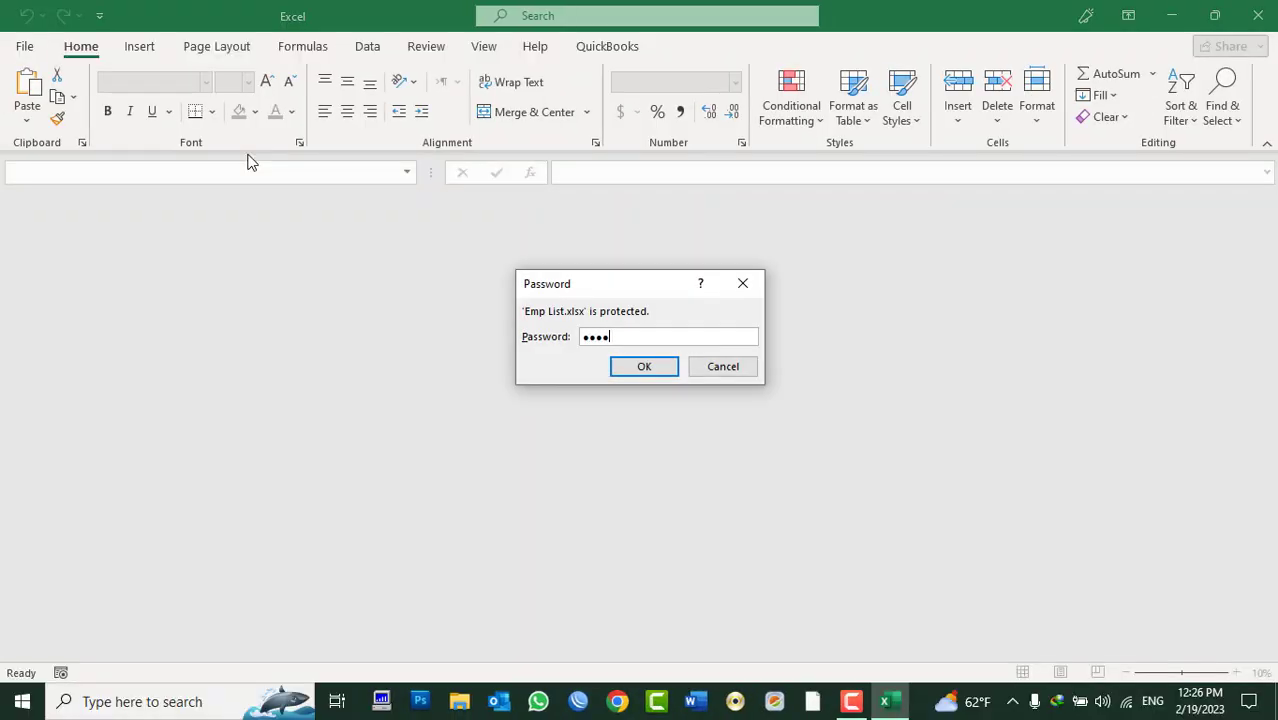
key("Return")
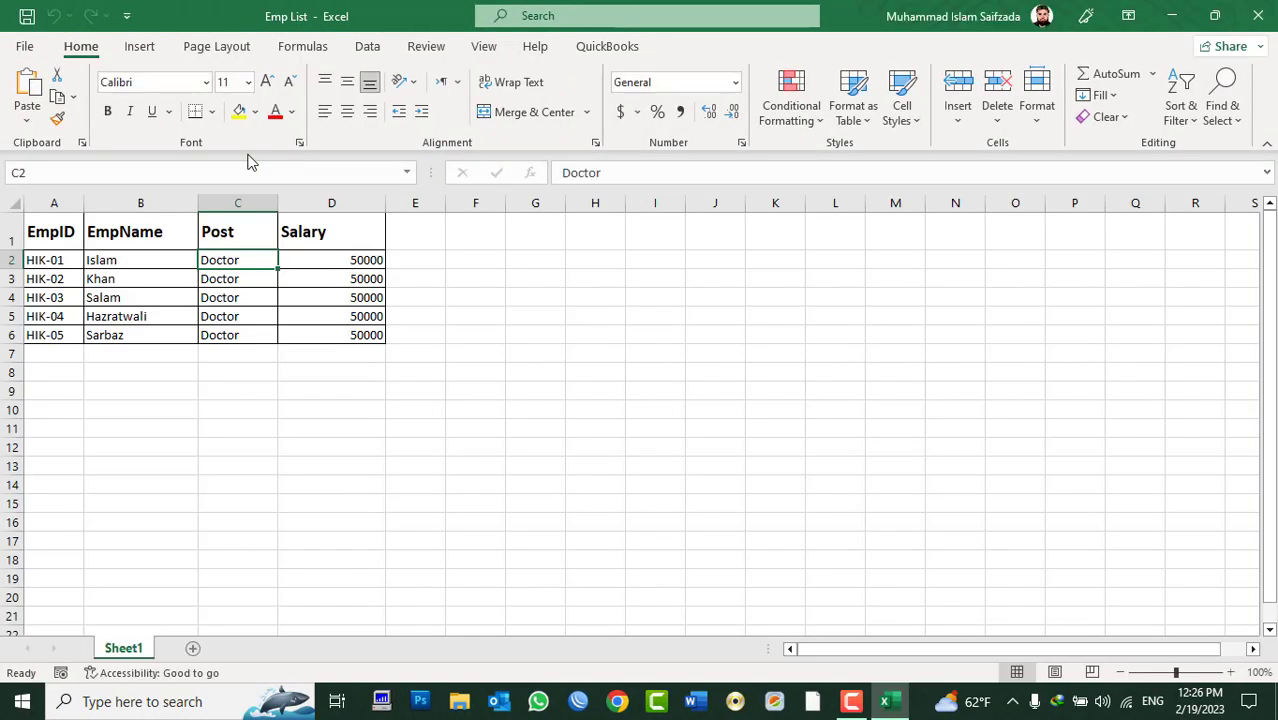
- Show the Save As locations for Emp List from the File menu
left_click(30, 46)
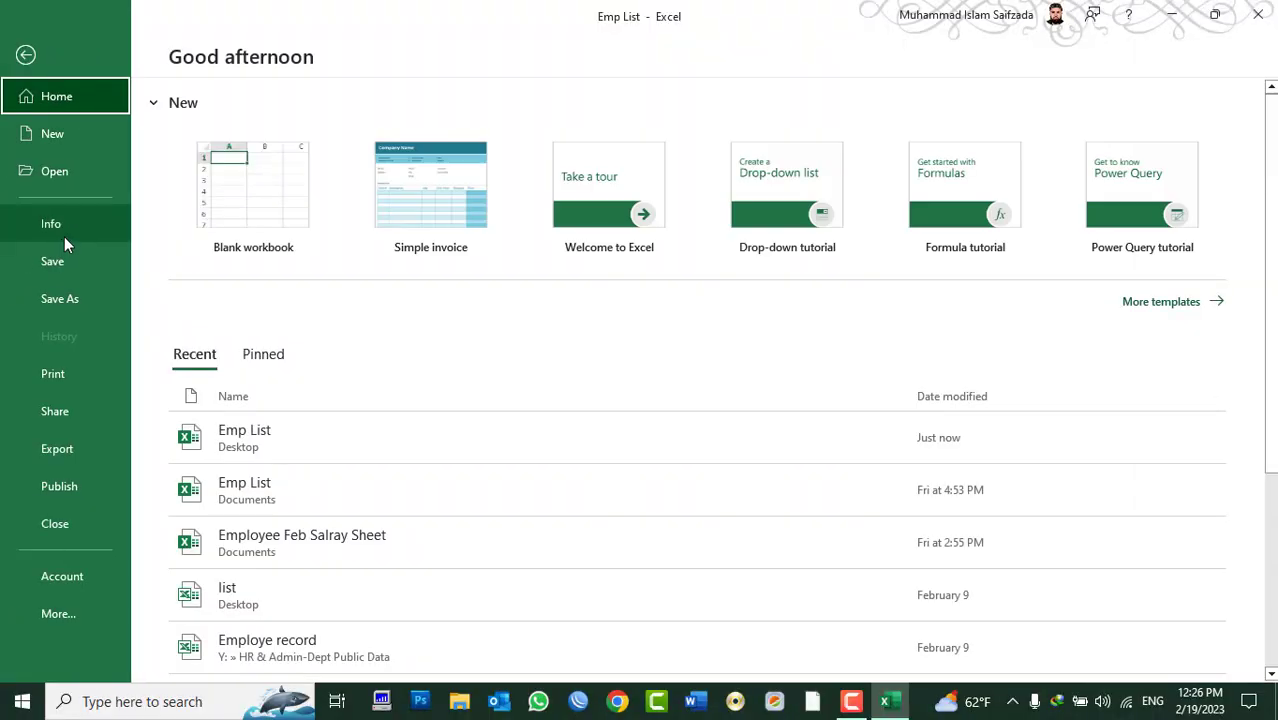
left_click(64, 236)
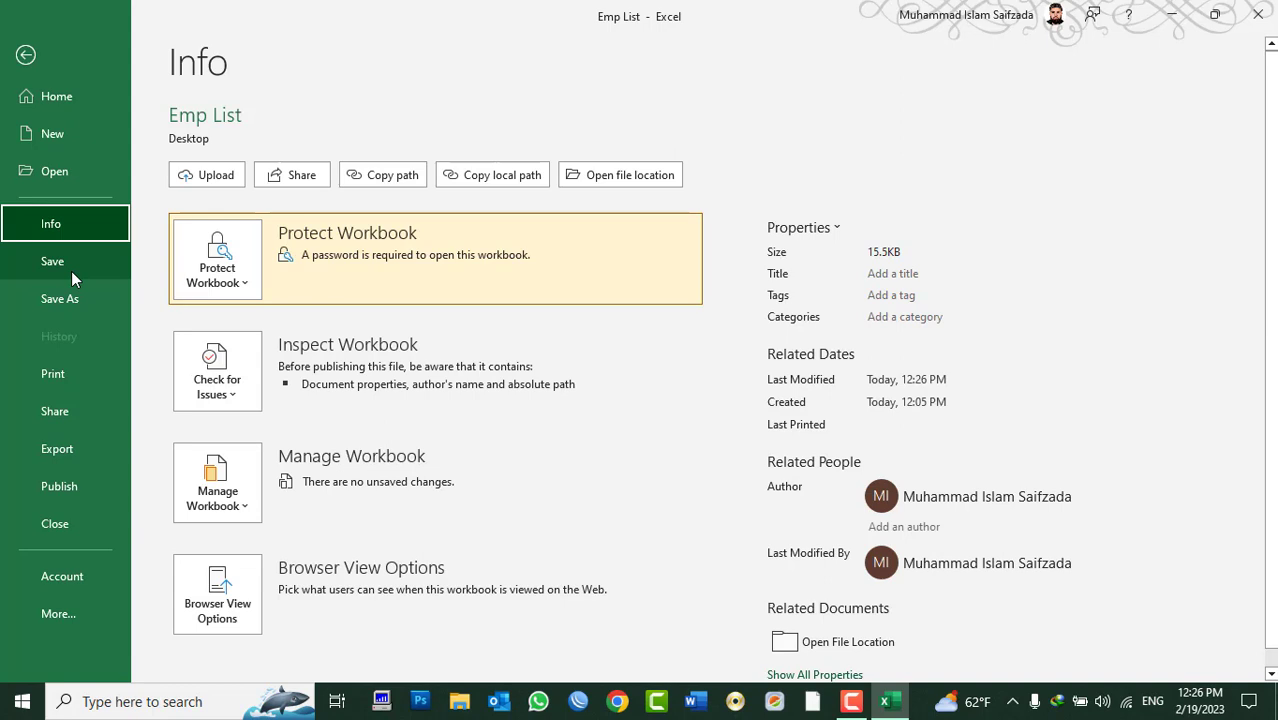
left_click(75, 299)
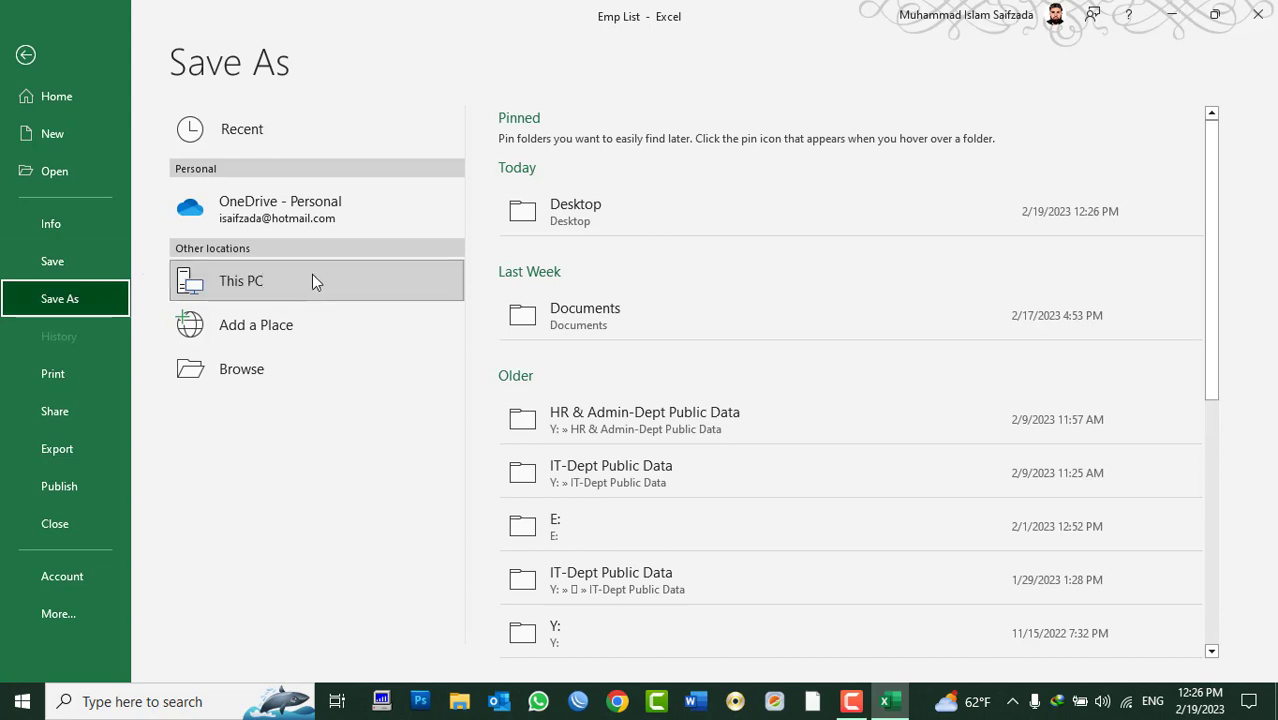
- Save Emp List to the Desktop with Password to open cleared in General Options, replacing the existing file
left_click(650, 203)
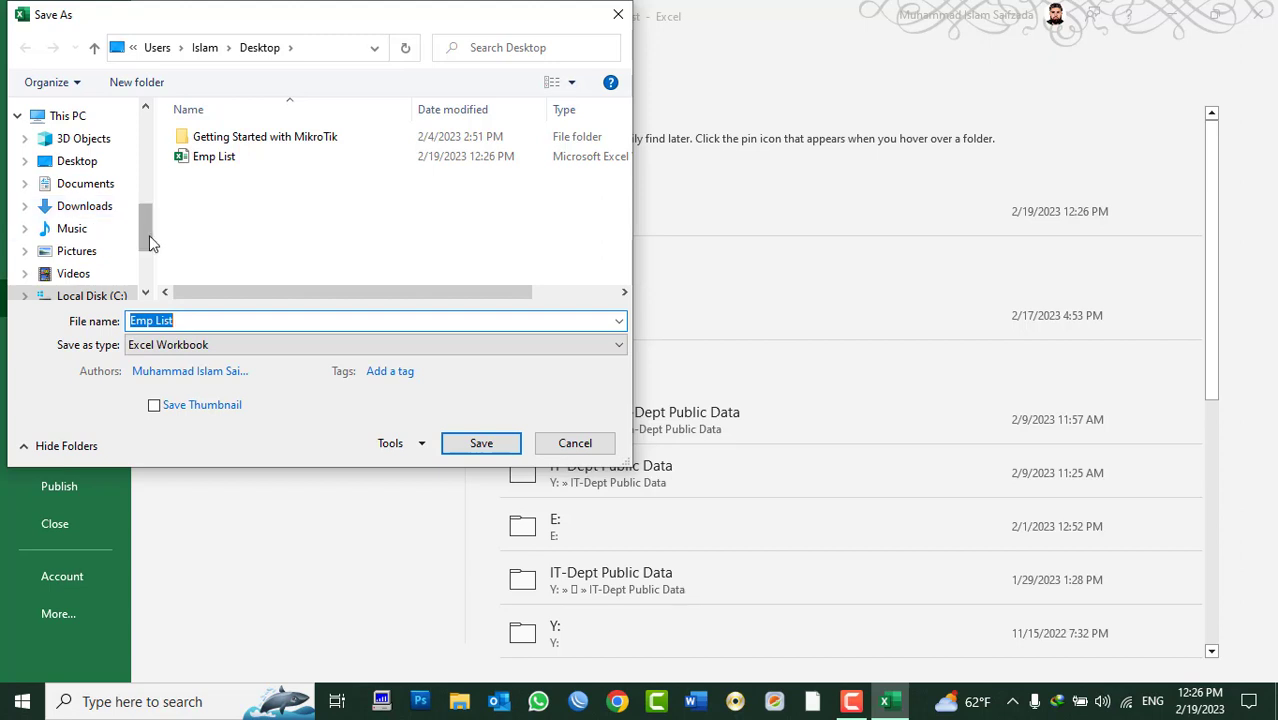
left_click(393, 450)
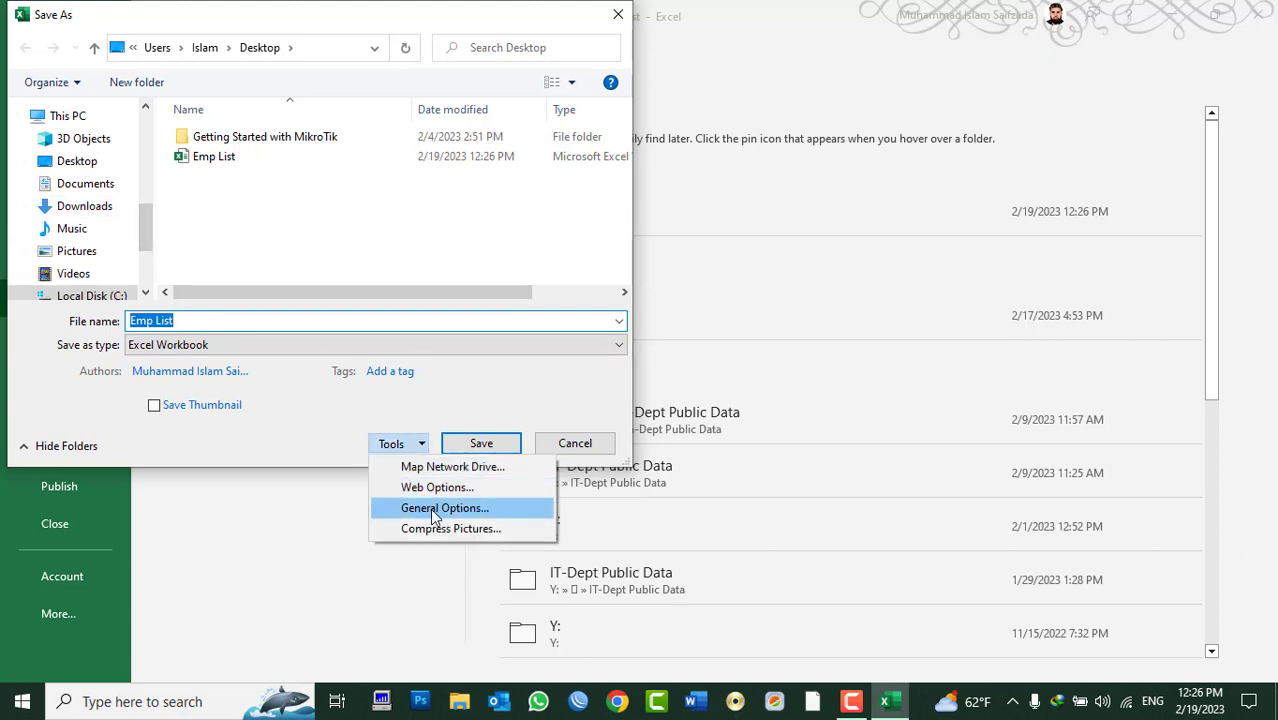
left_click(478, 513)
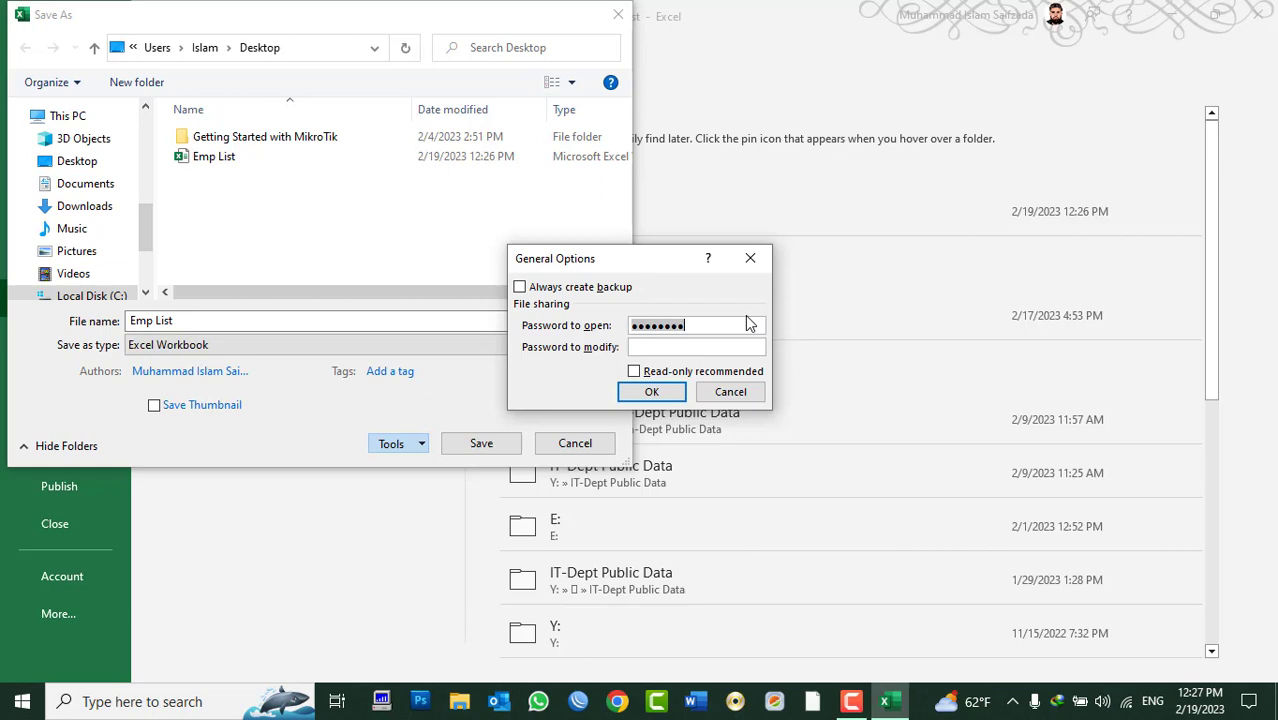
key("BackSpace")
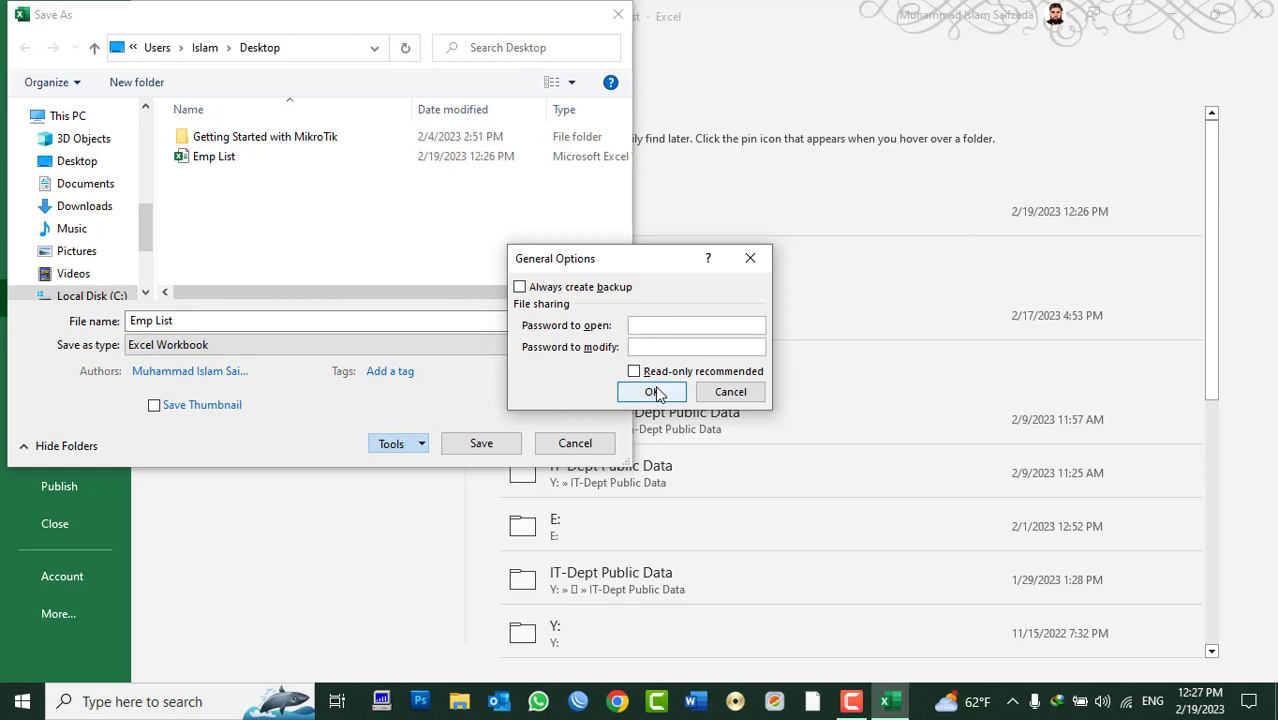
left_click(654, 392)
left_click(494, 442)
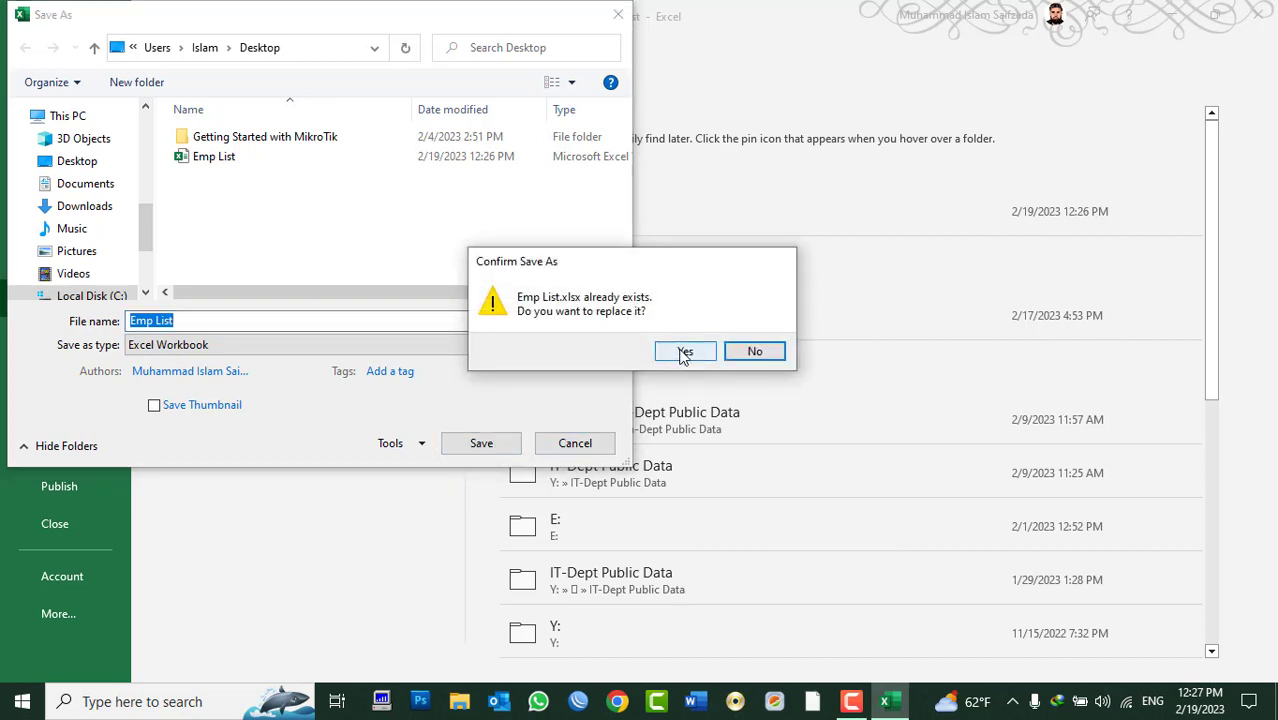
left_click(684, 352)
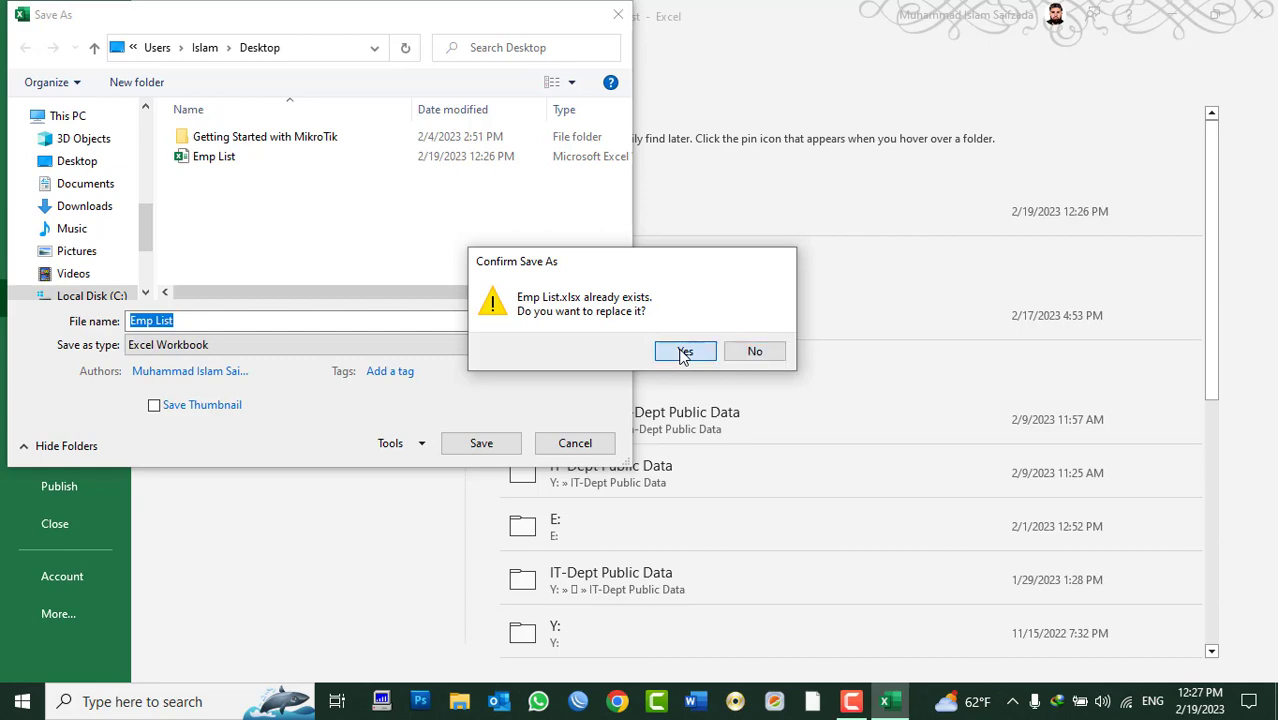
- Finish replacing the file, close Excel, and reopen Emp List without a password prompt
left_click(684, 352)
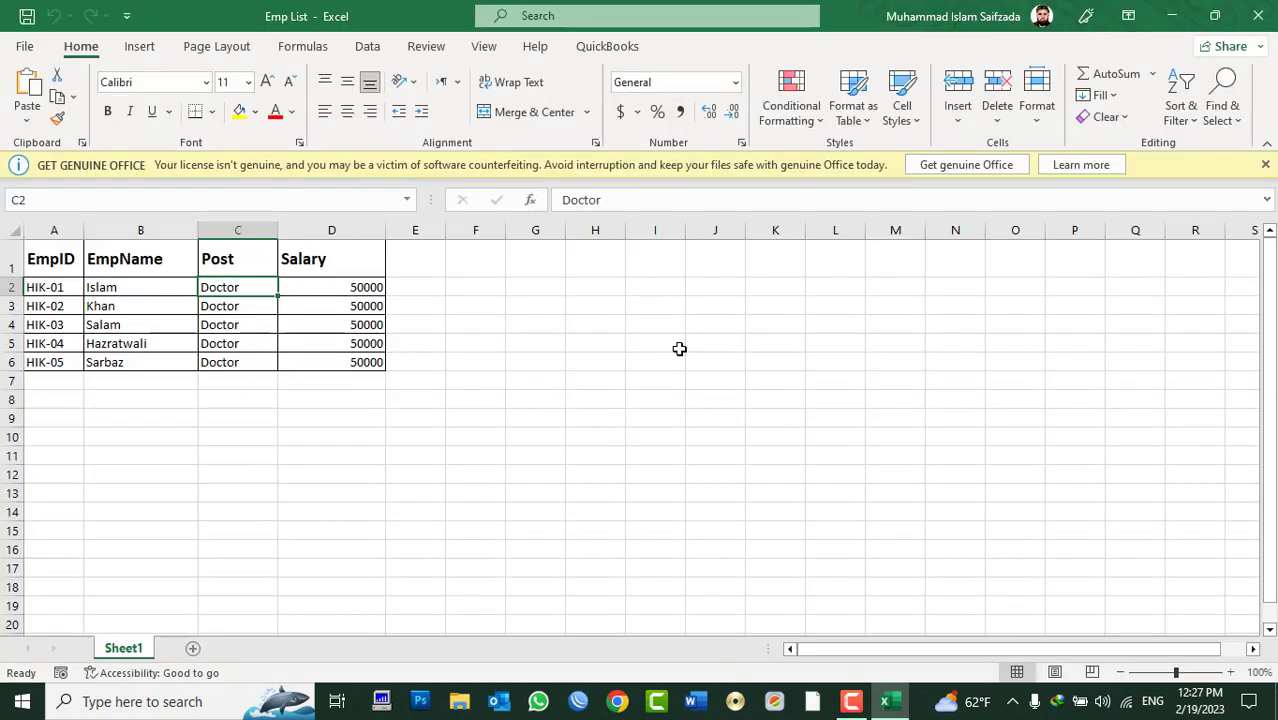
left_click(1247, 16)
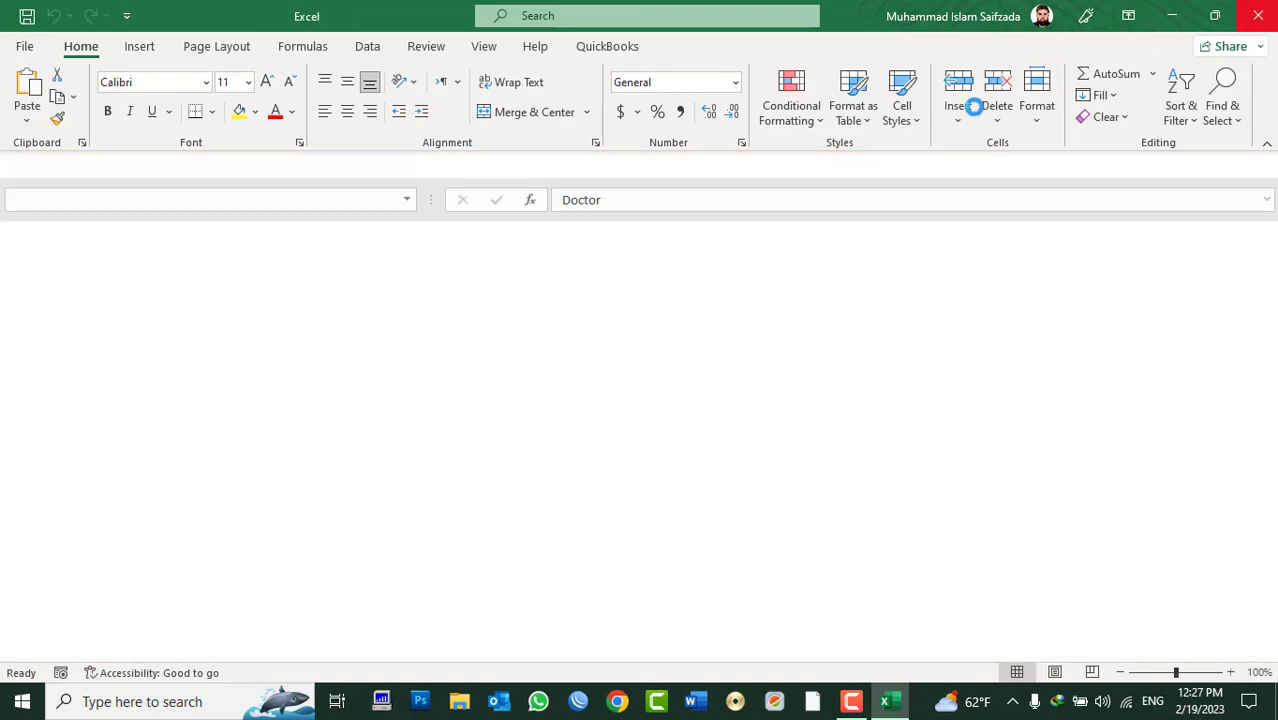
double_click(104, 35)
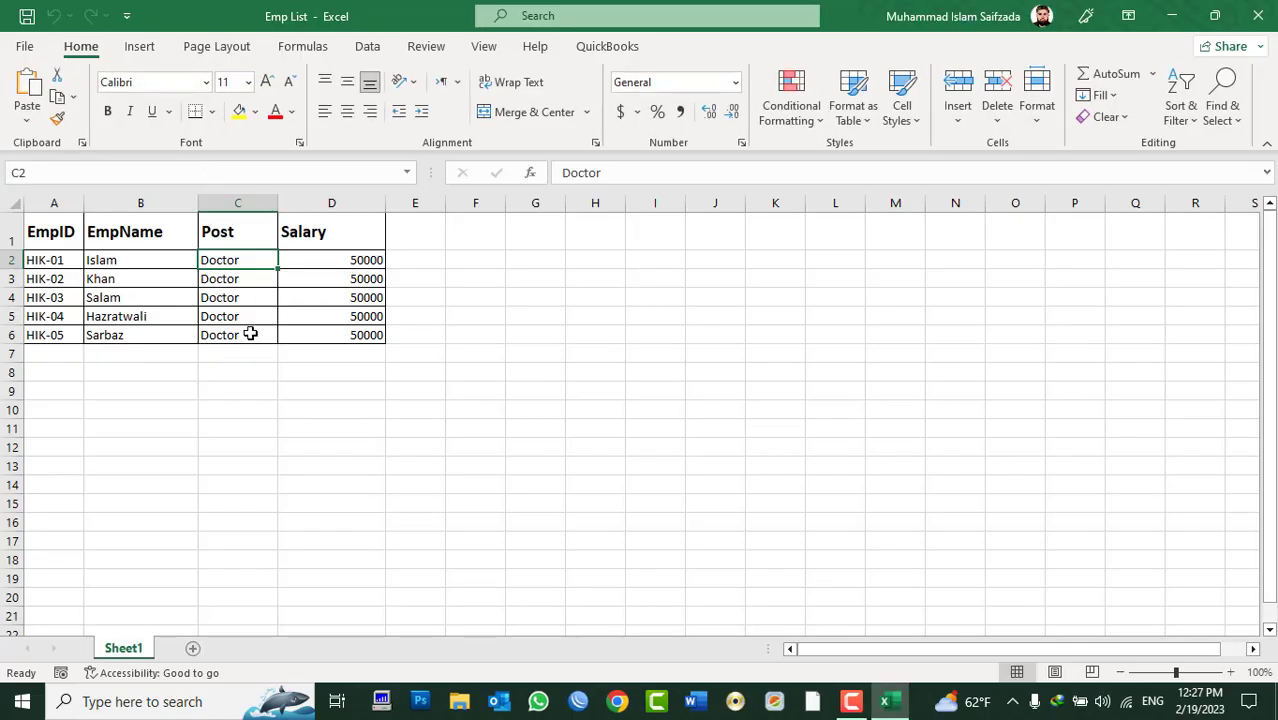
left_click(248, 334)
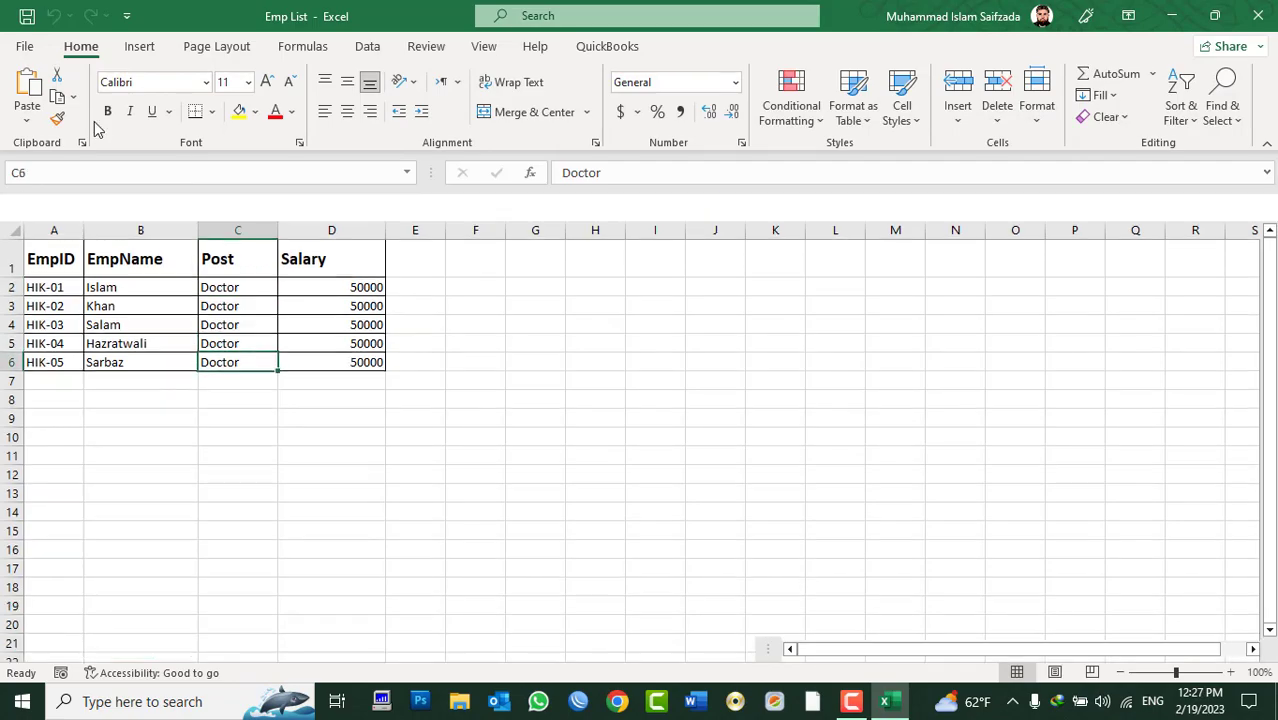
- Check the Protect Workbook options on the Info page, then return to the sheet and select B2
left_click(30, 47)
left_click(84, 221)
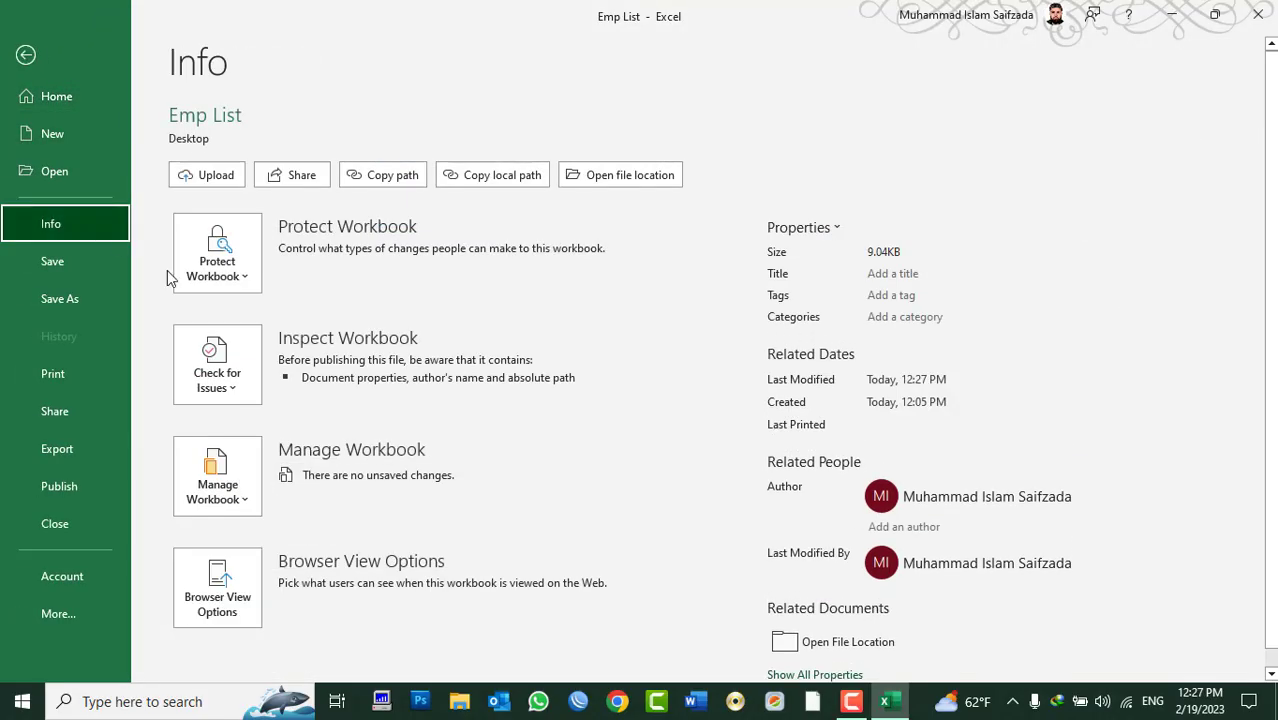
left_click(213, 284)
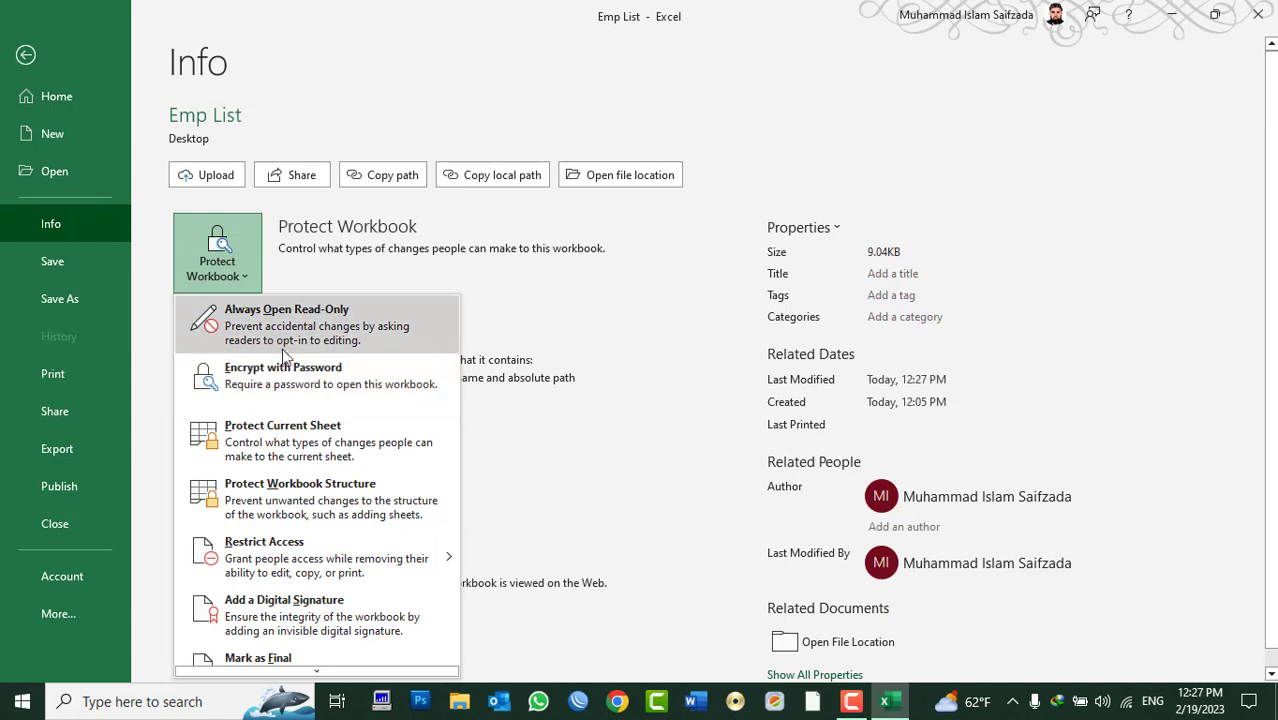
left_click(228, 283)
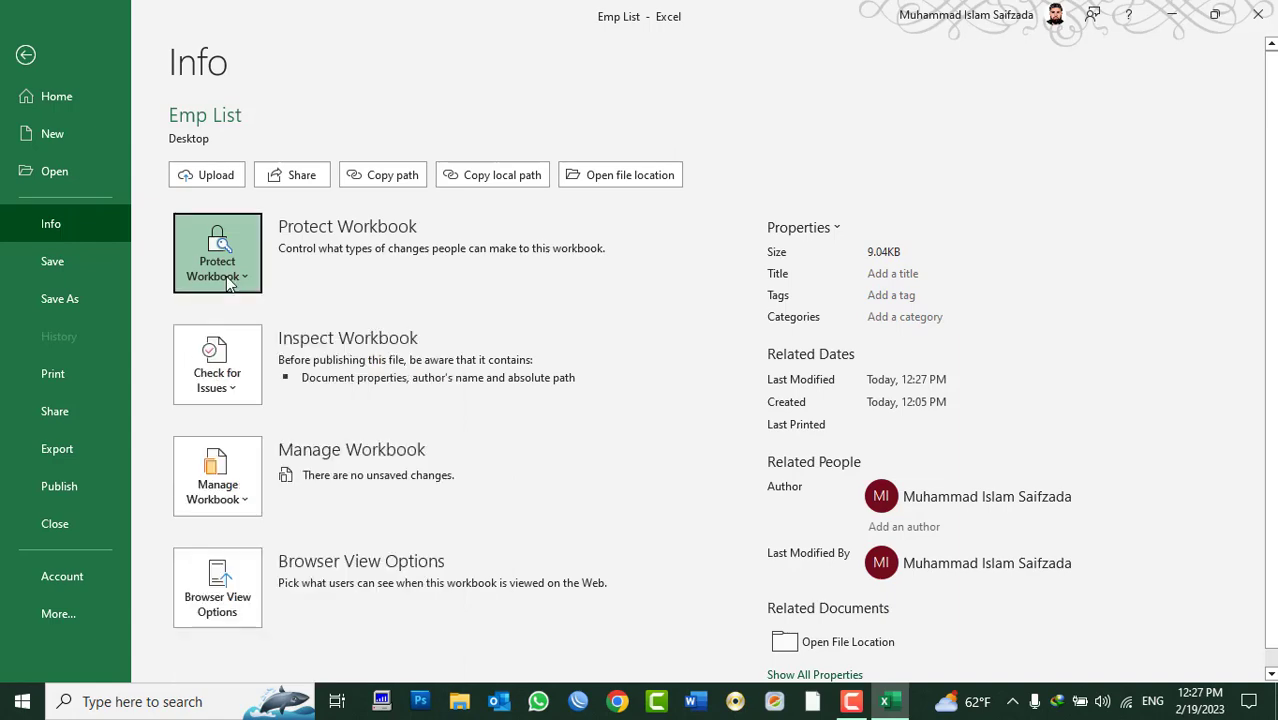
left_click(25, 55)
left_click(369, 387)
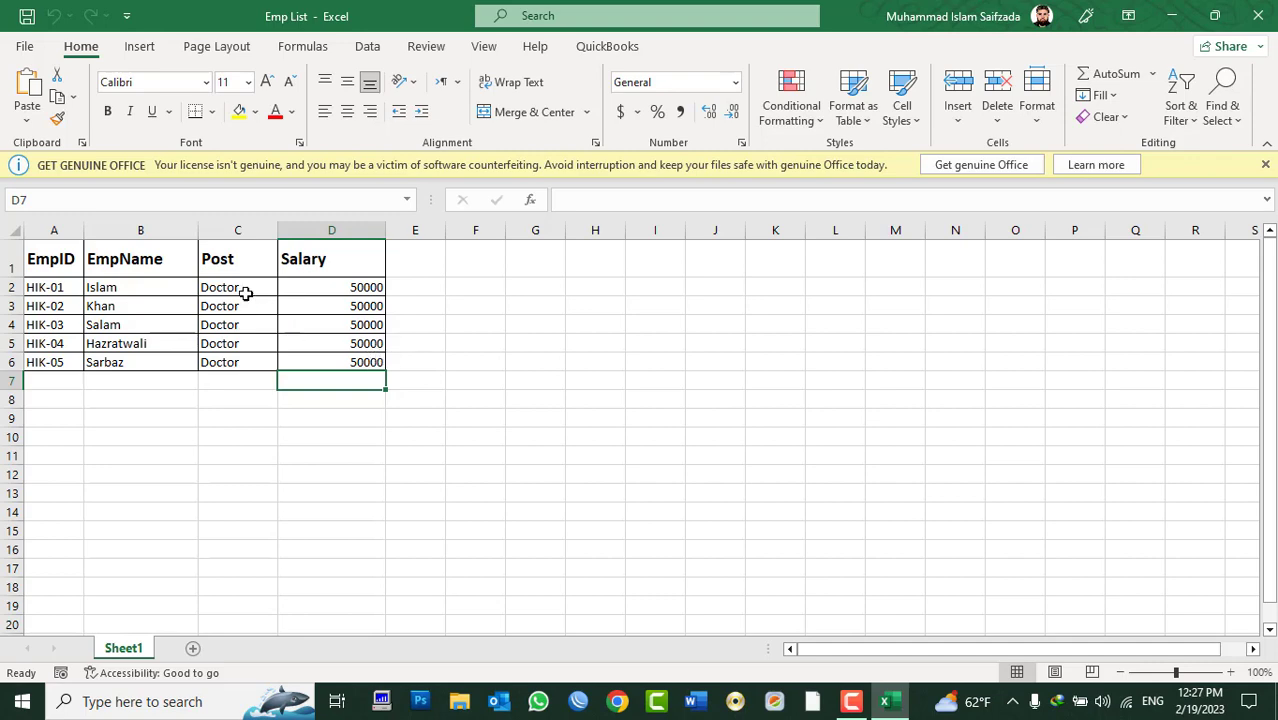
scroll(205, 287, "up", 5, "ctrl")
scroll(205, 287, "up", 2, "ctrl")
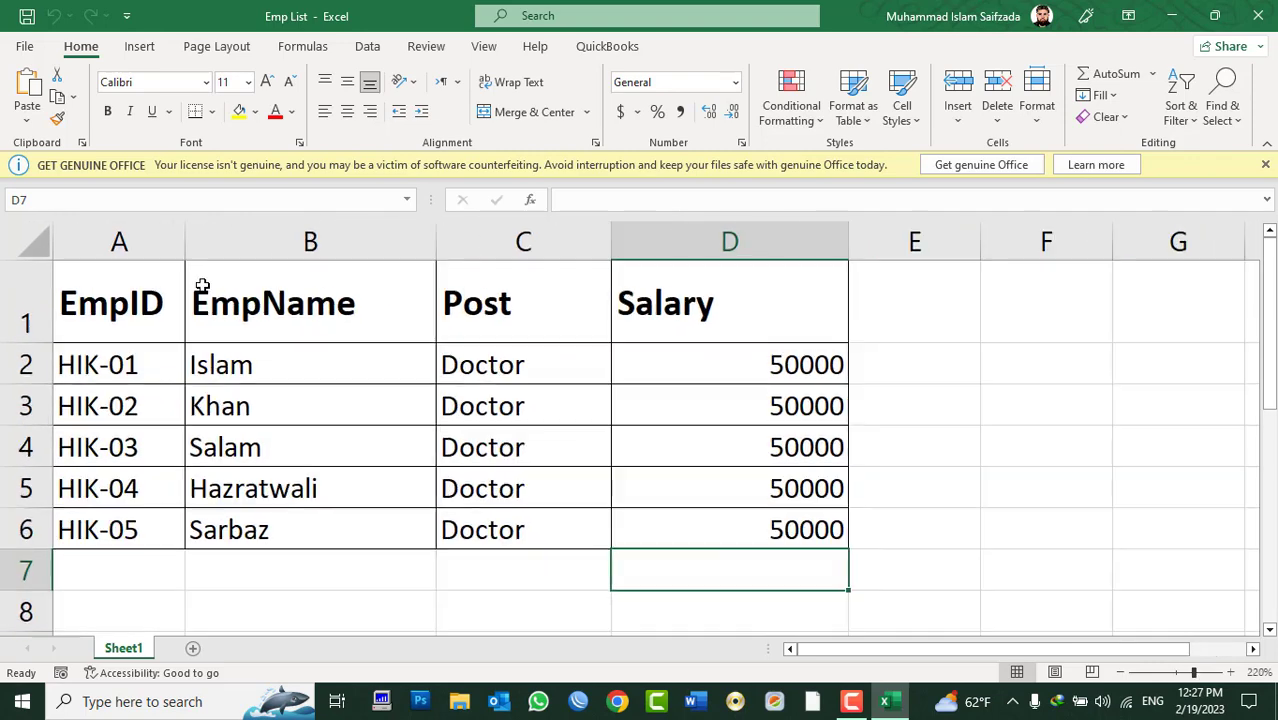
scroll(202, 285, "up", 2, "ctrl")
left_click(339, 380)
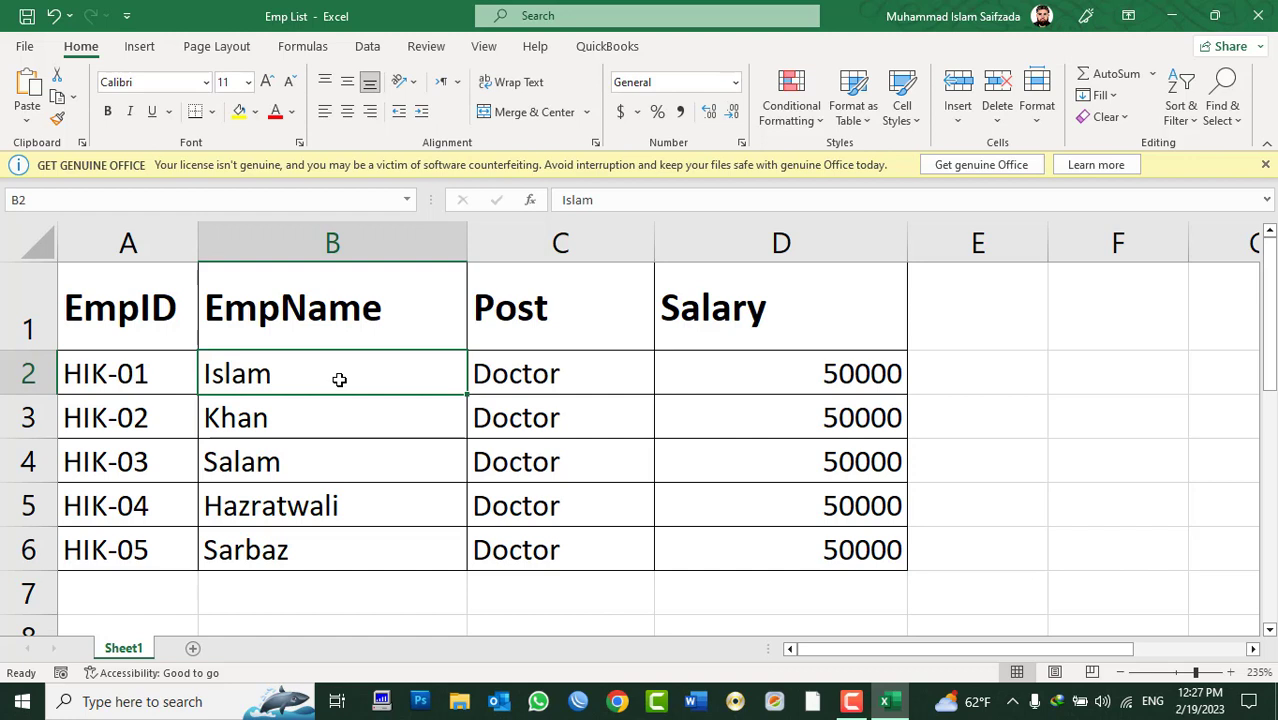
- View the Protect Workbook options, then open and close the Home Format list
left_click(24, 46)
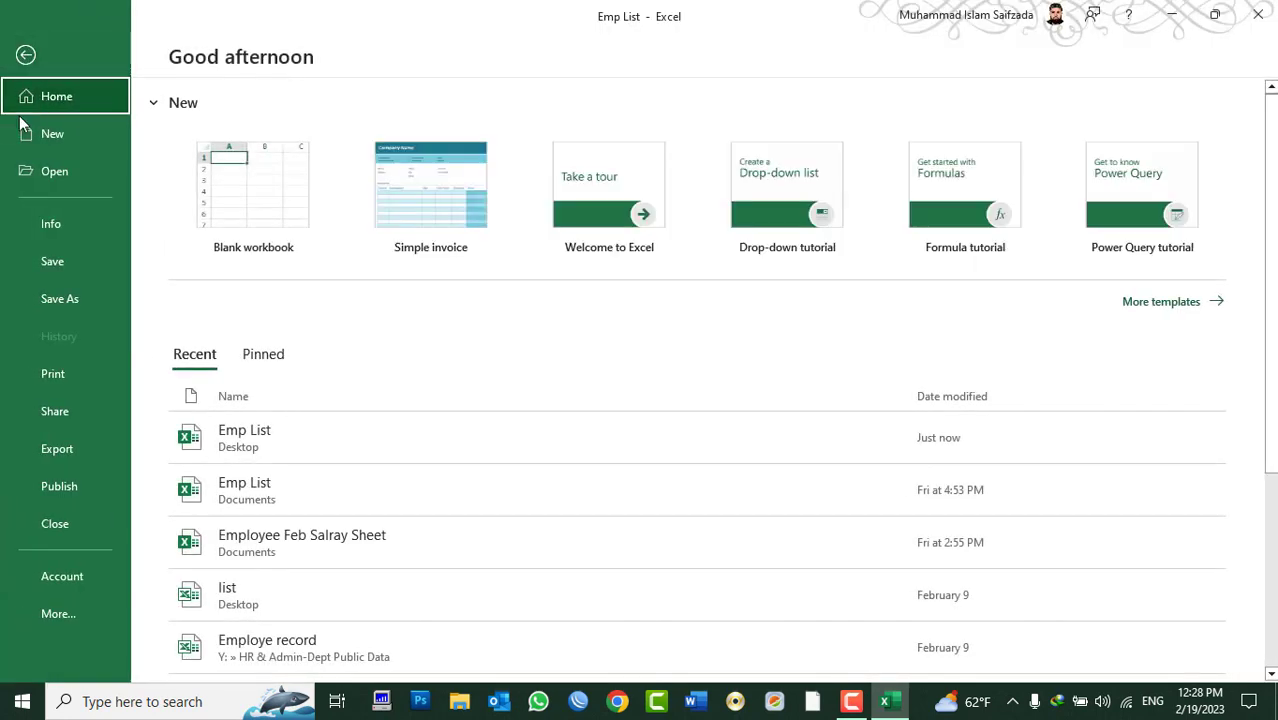
left_click(60, 222)
left_click(222, 282)
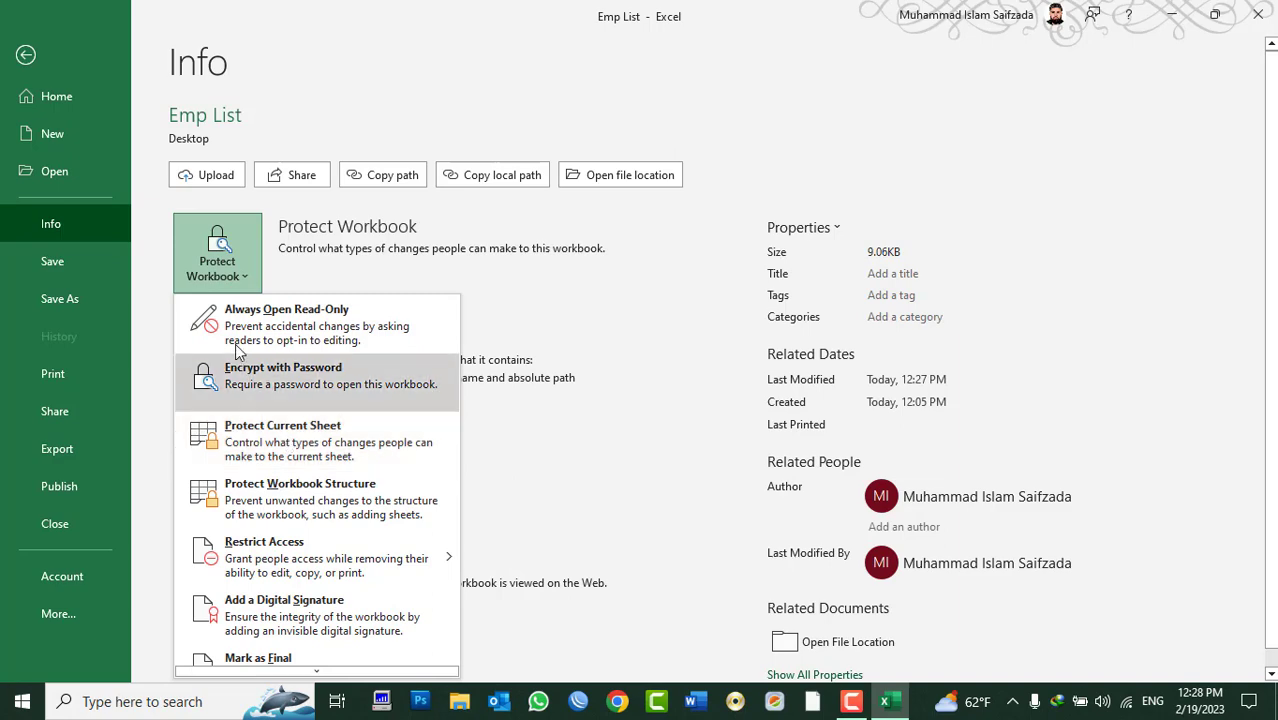
left_click(33, 59)
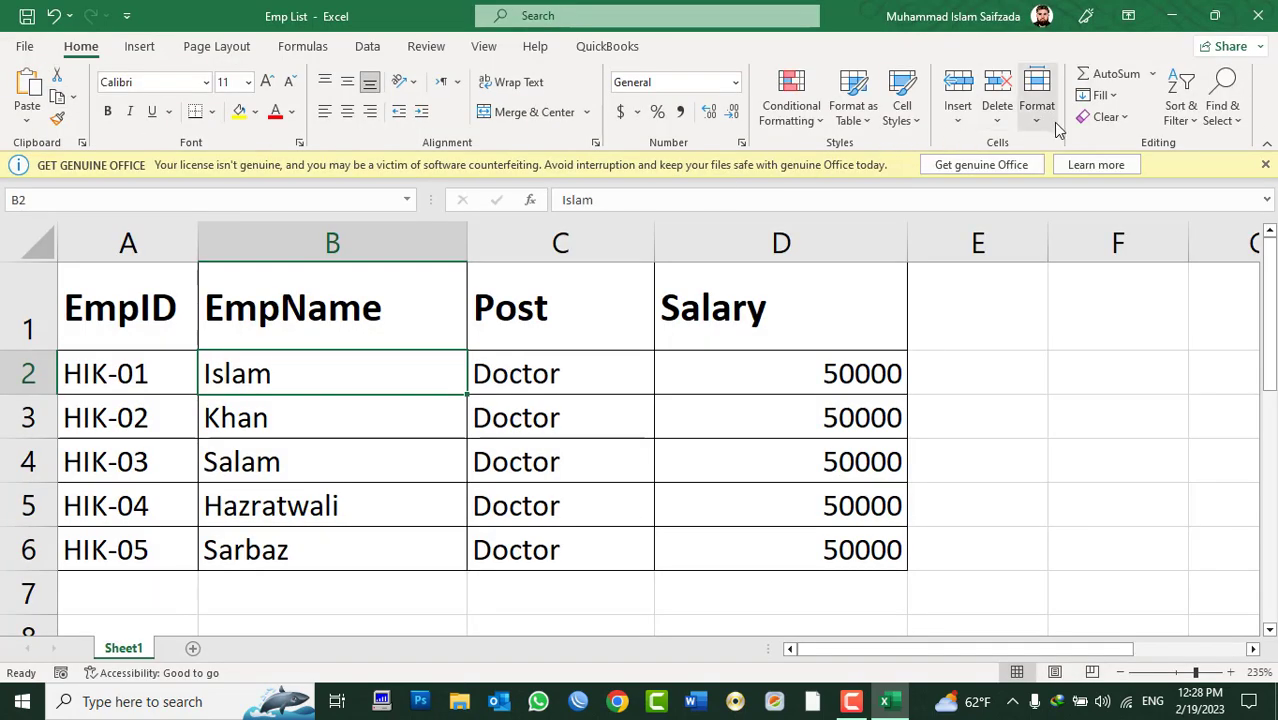
left_click(1042, 118)
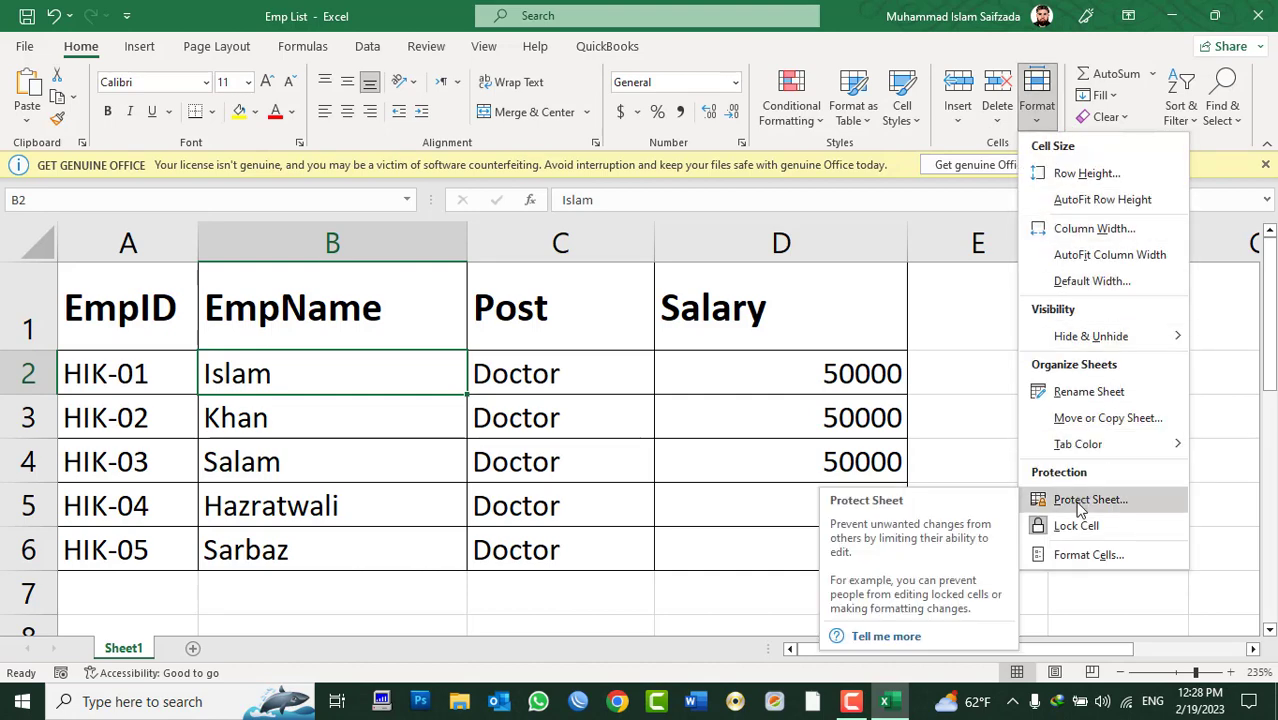
left_click(590, 298)
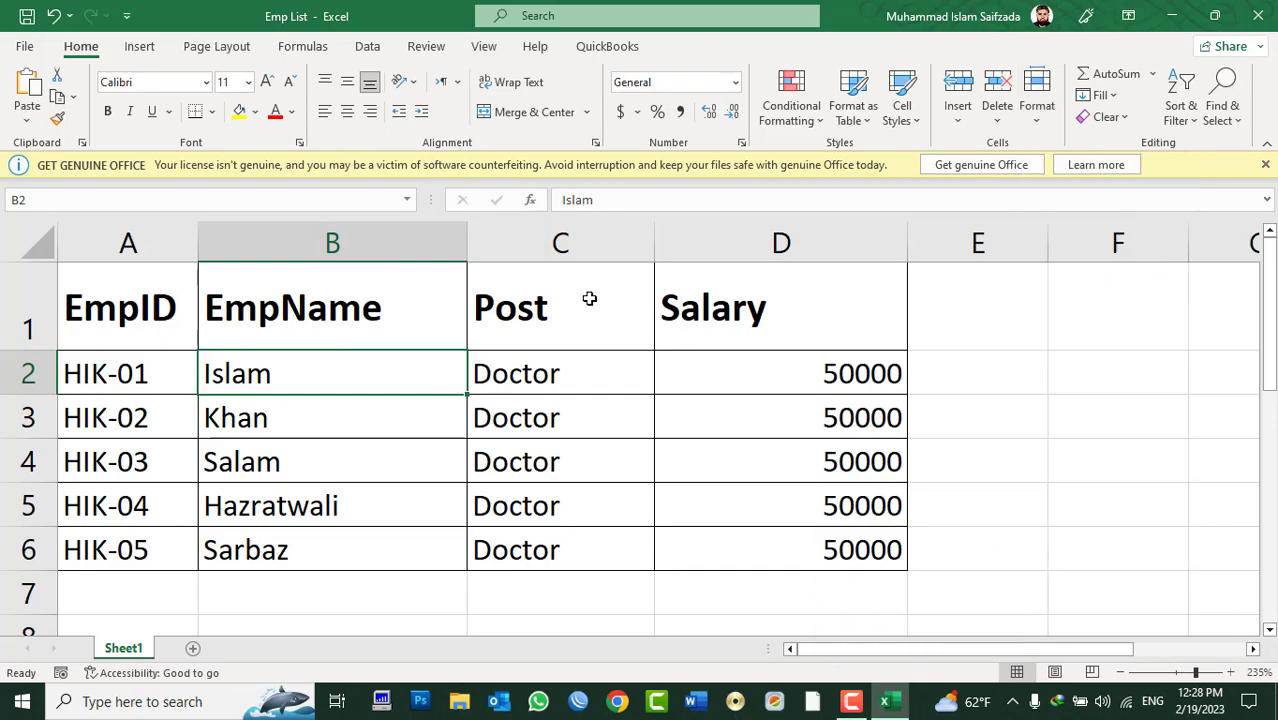
- Show the Protect Workbook menu on the Info page again
left_click(23, 49)
left_click(82, 224)
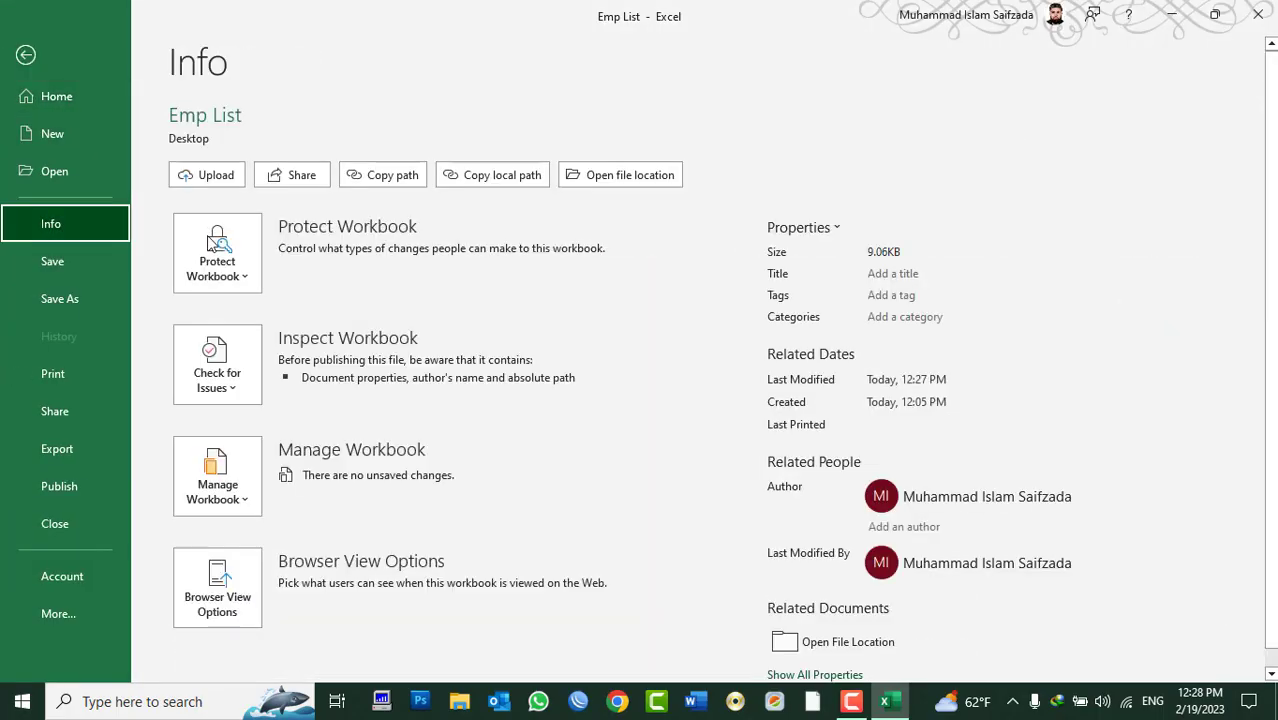
left_click(246, 272)
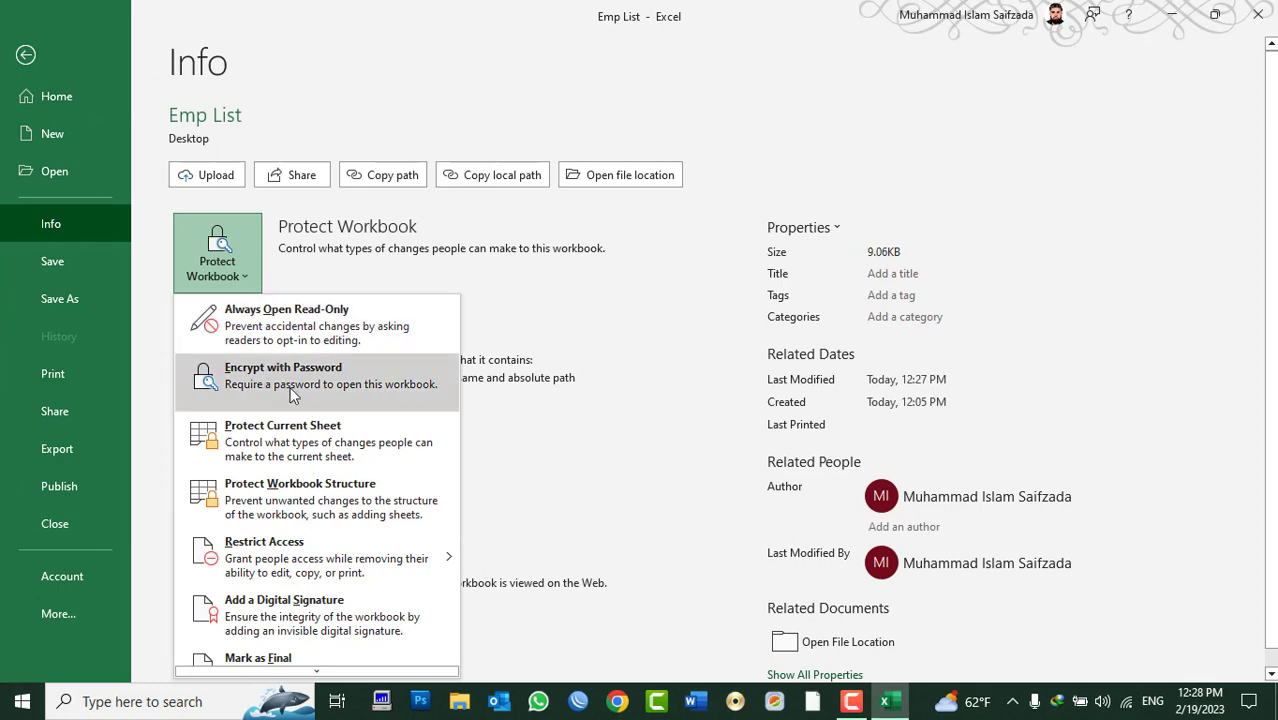
- Protect Sheet1 with a password, re-entering it in the Confirm Password box
left_click(307, 440)
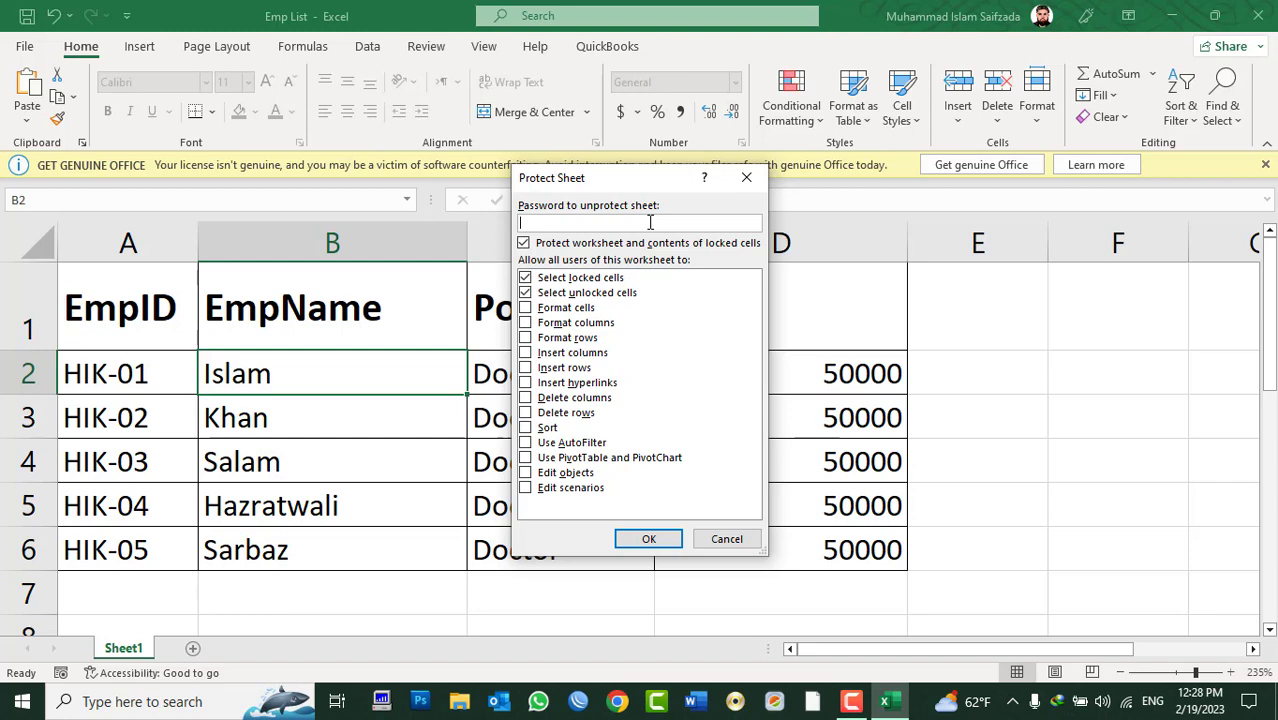
left_click(660, 541)
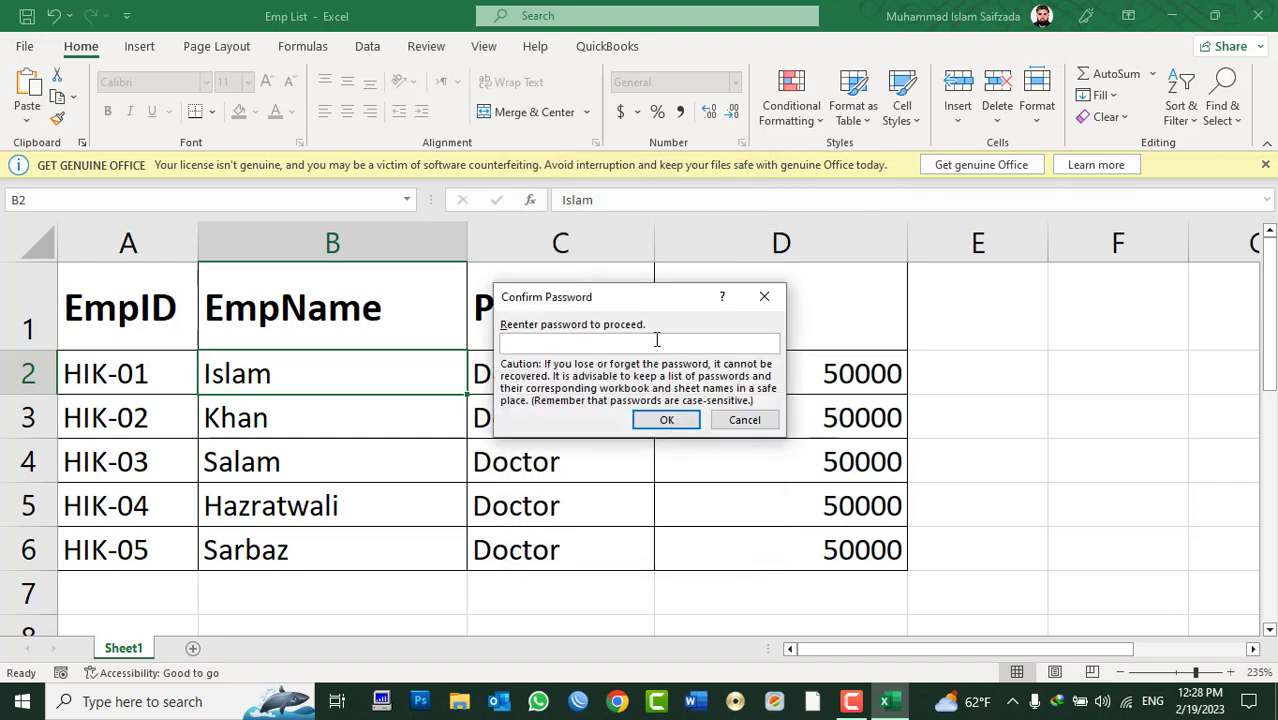
left_click(665, 419)
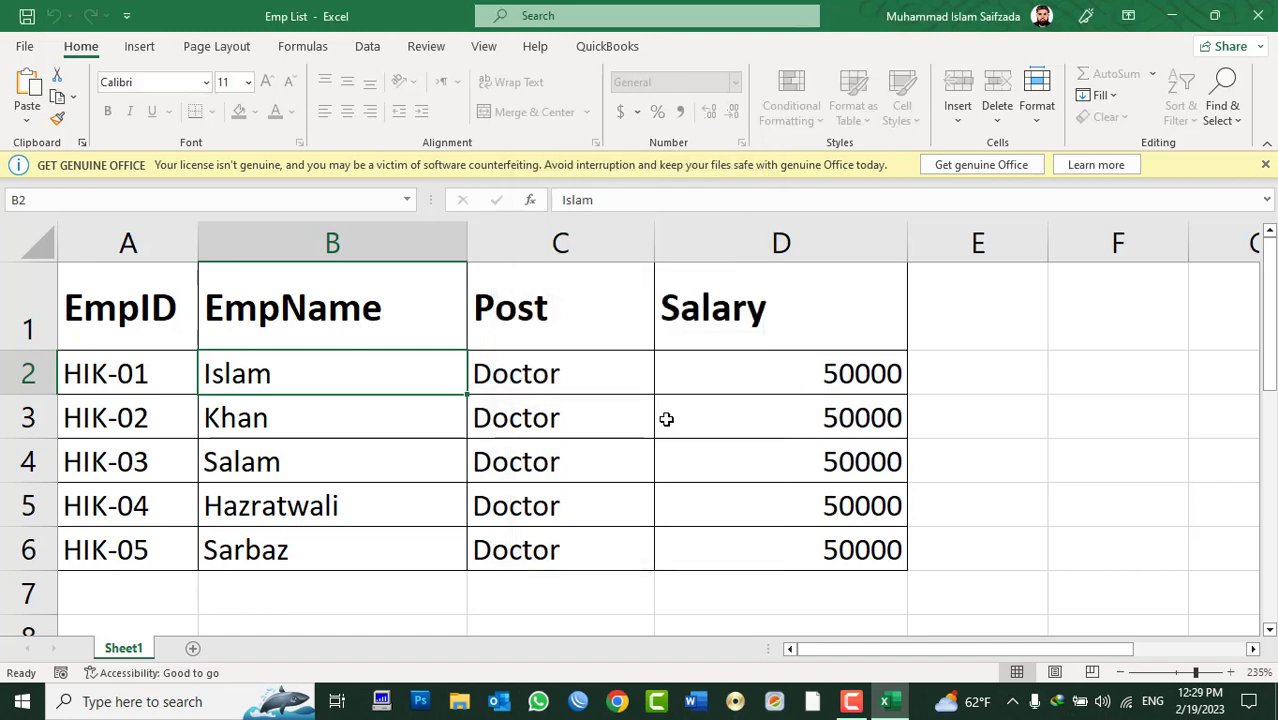
left_click(706, 328)
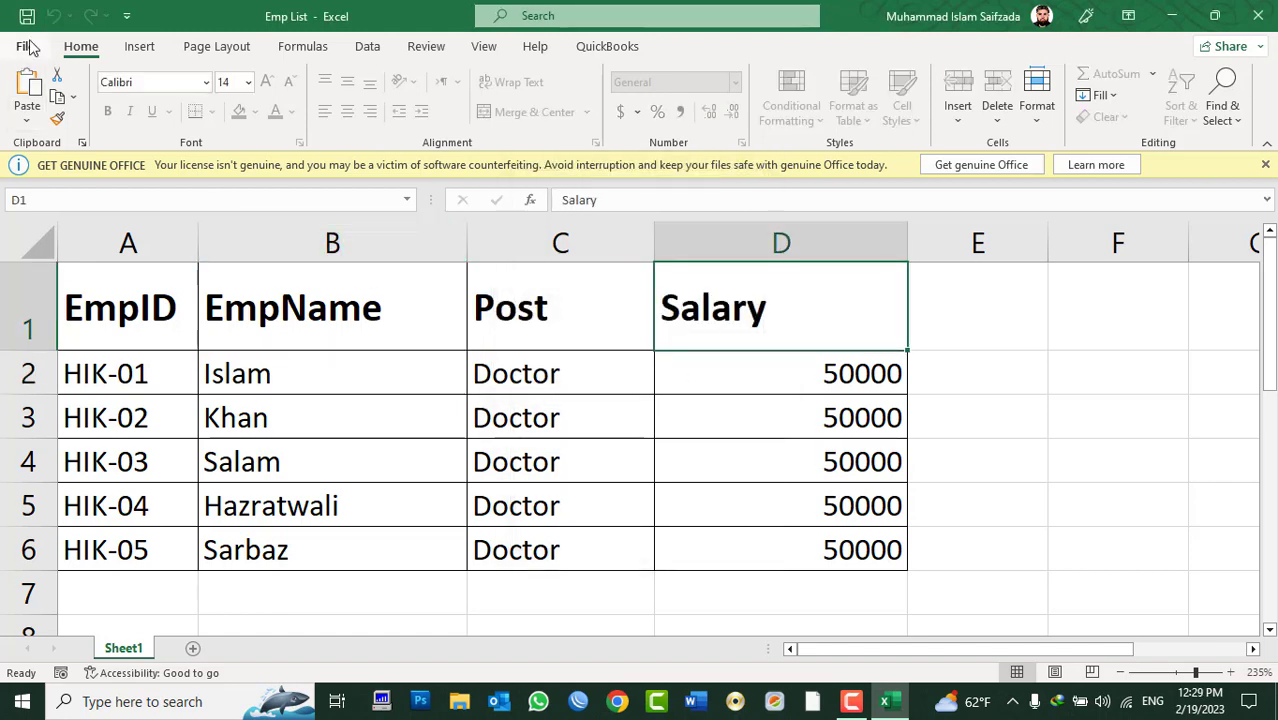
left_click(1260, 20)
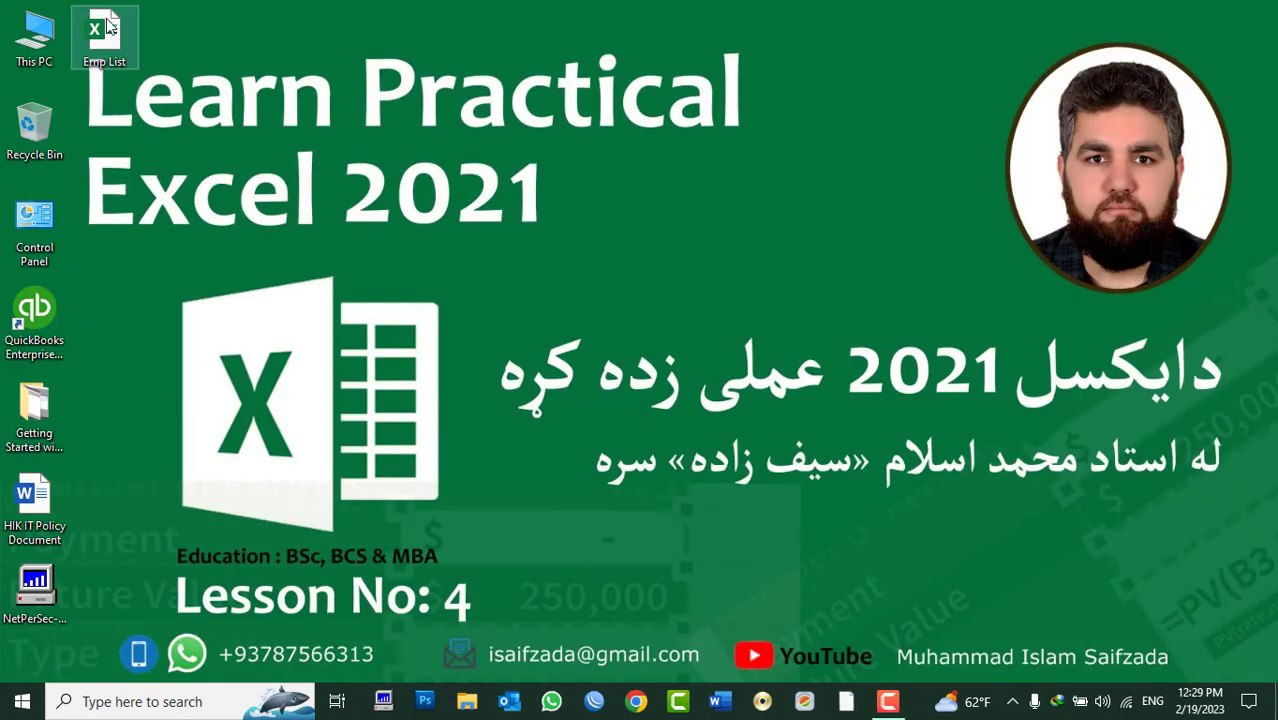
double_click(105, 32)
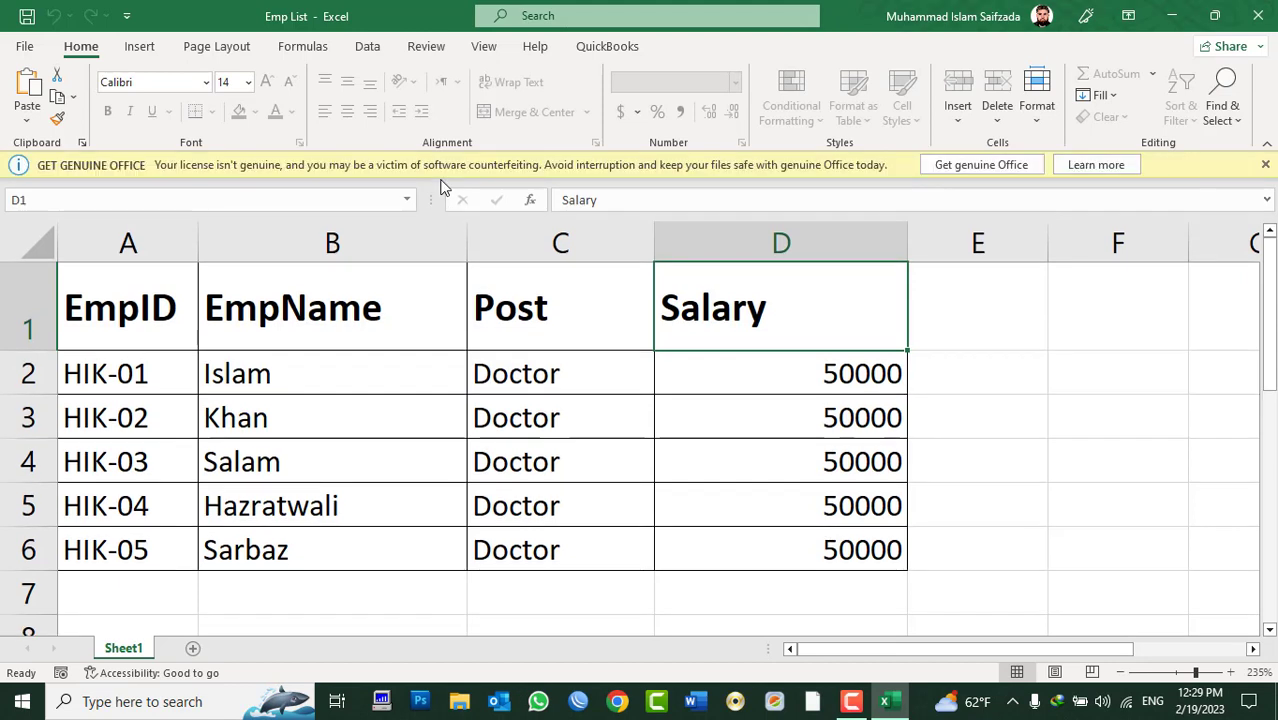
left_click(693, 371)
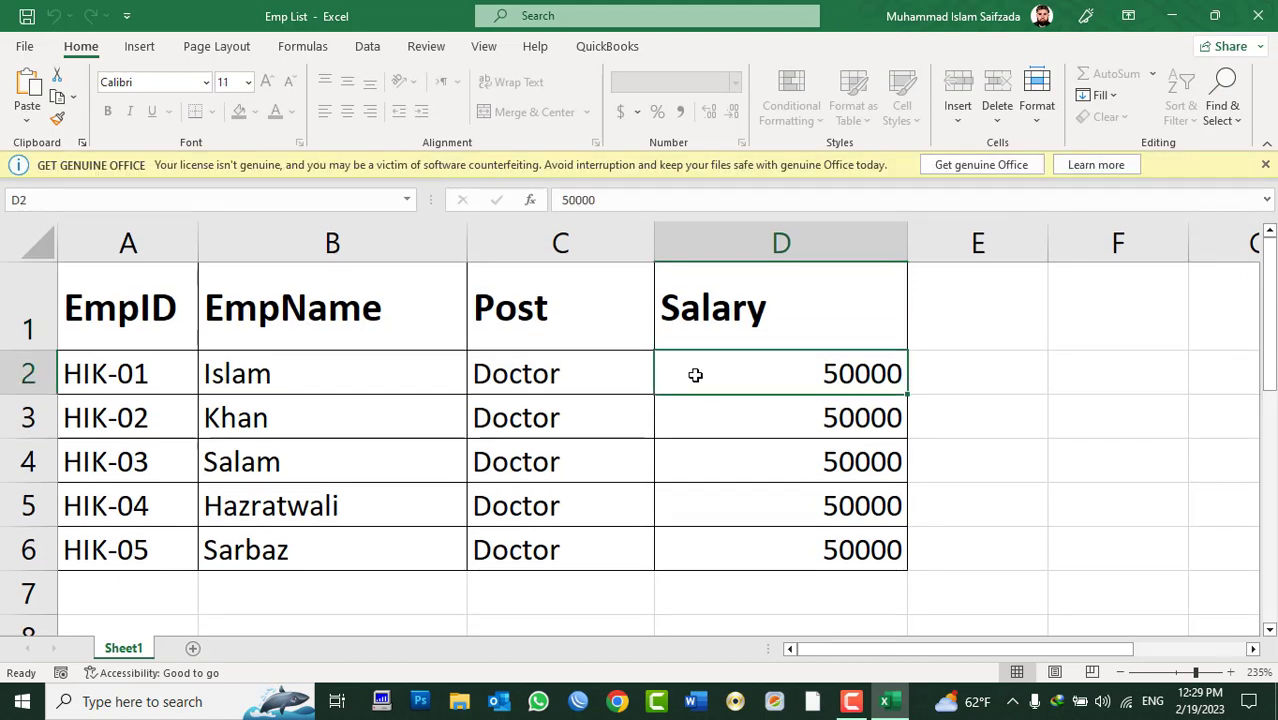
left_click(600, 368)
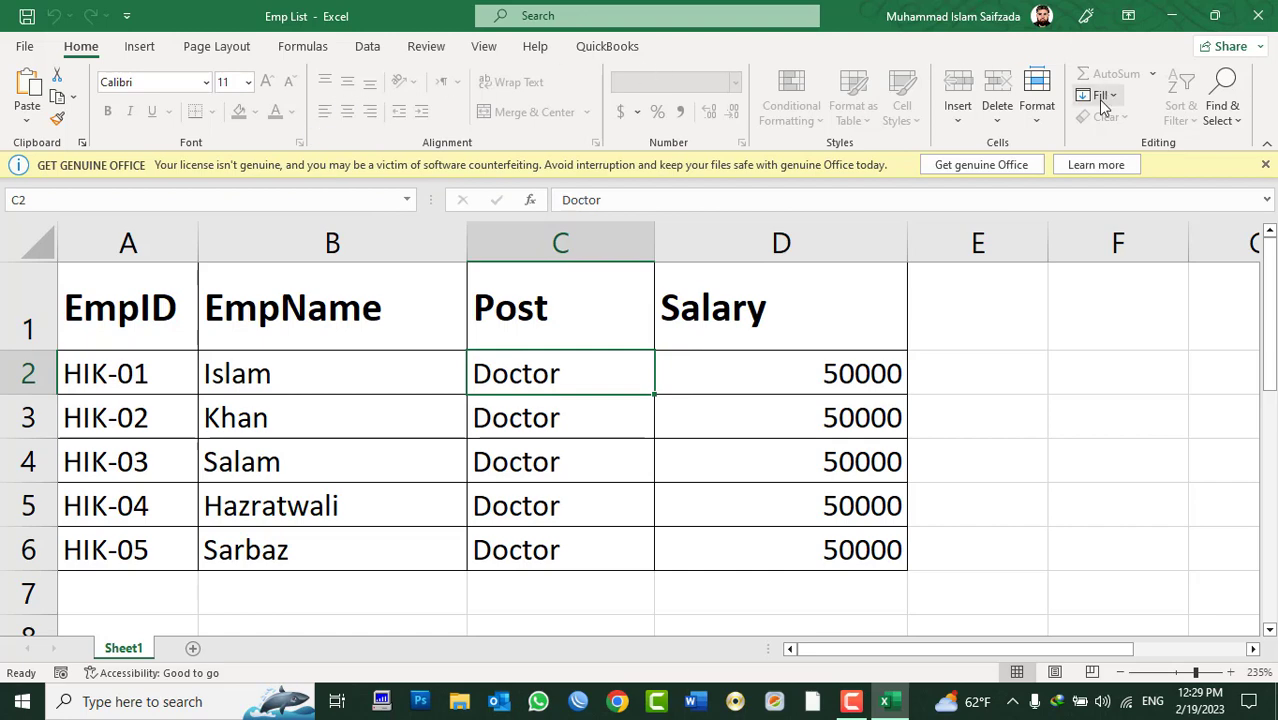
left_click(146, 49)
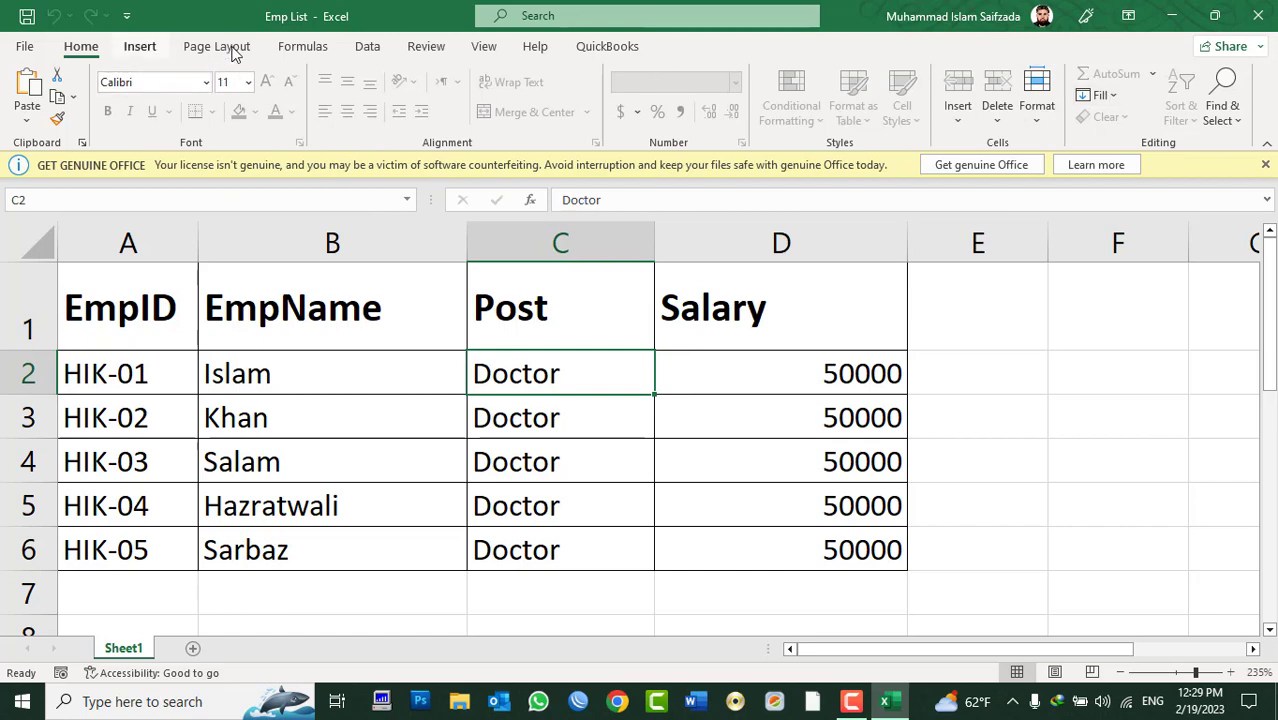
left_click(230, 50)
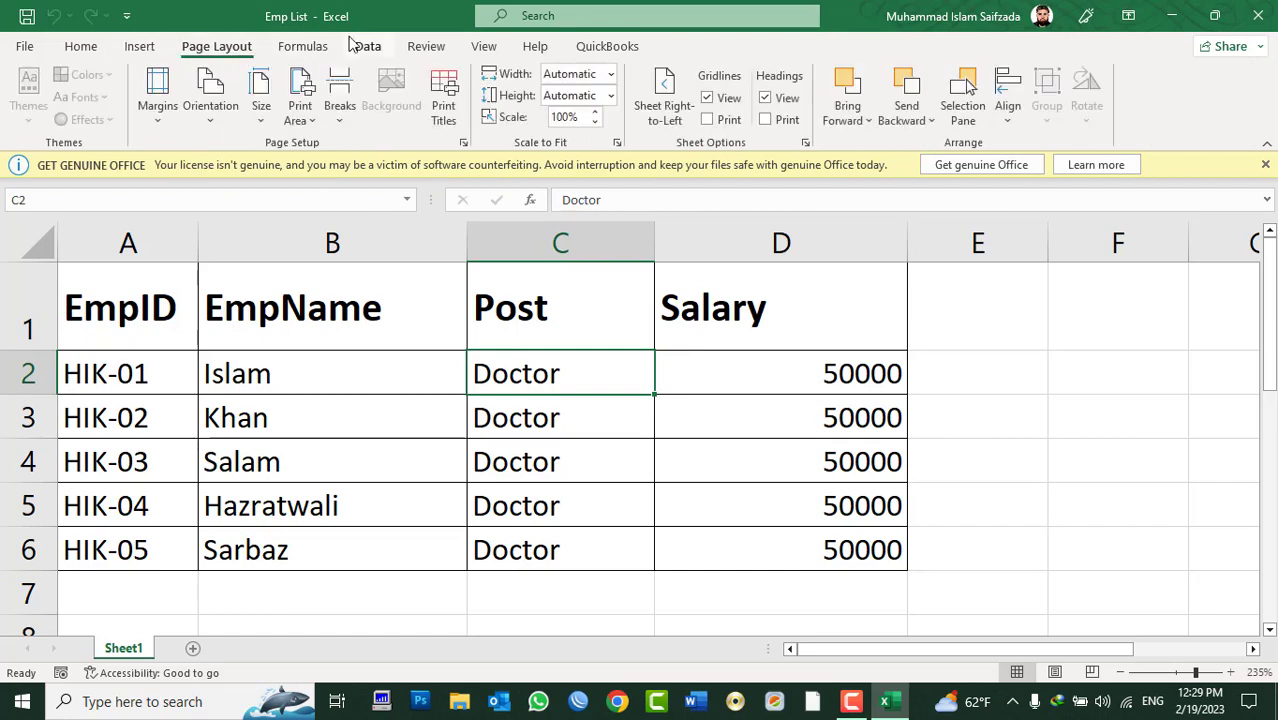
left_click(304, 47)
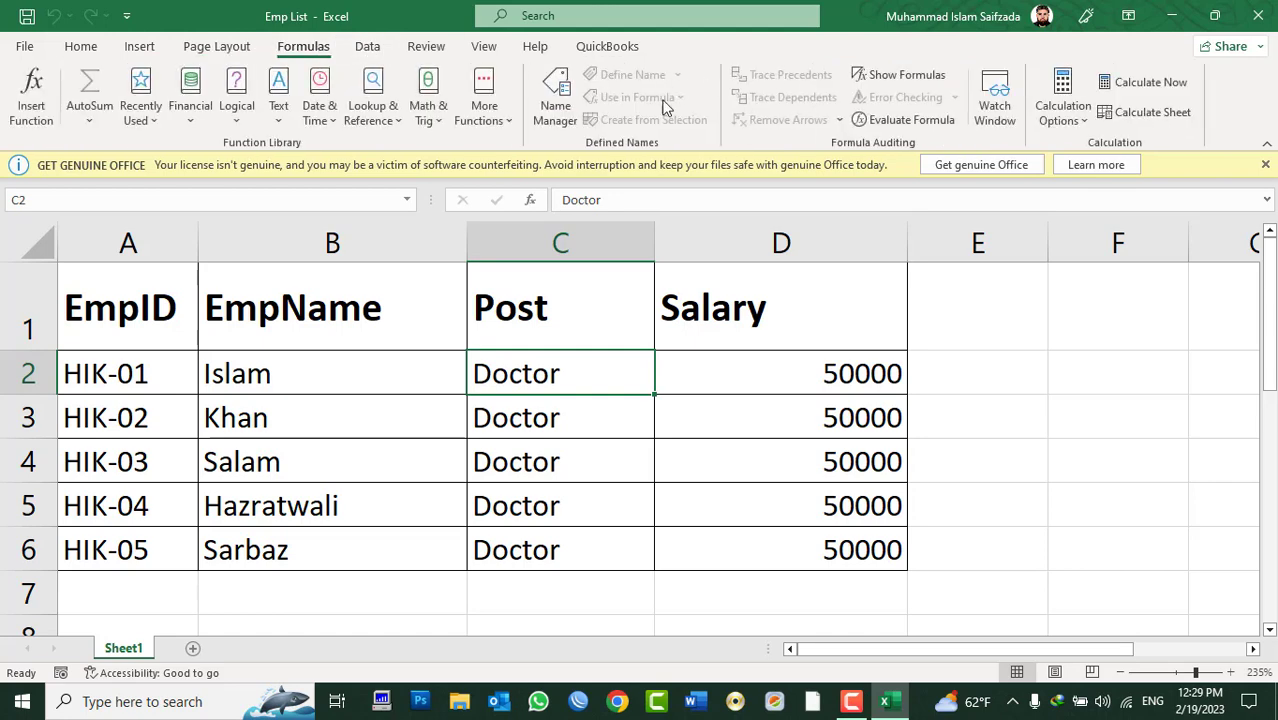
left_click(81, 47)
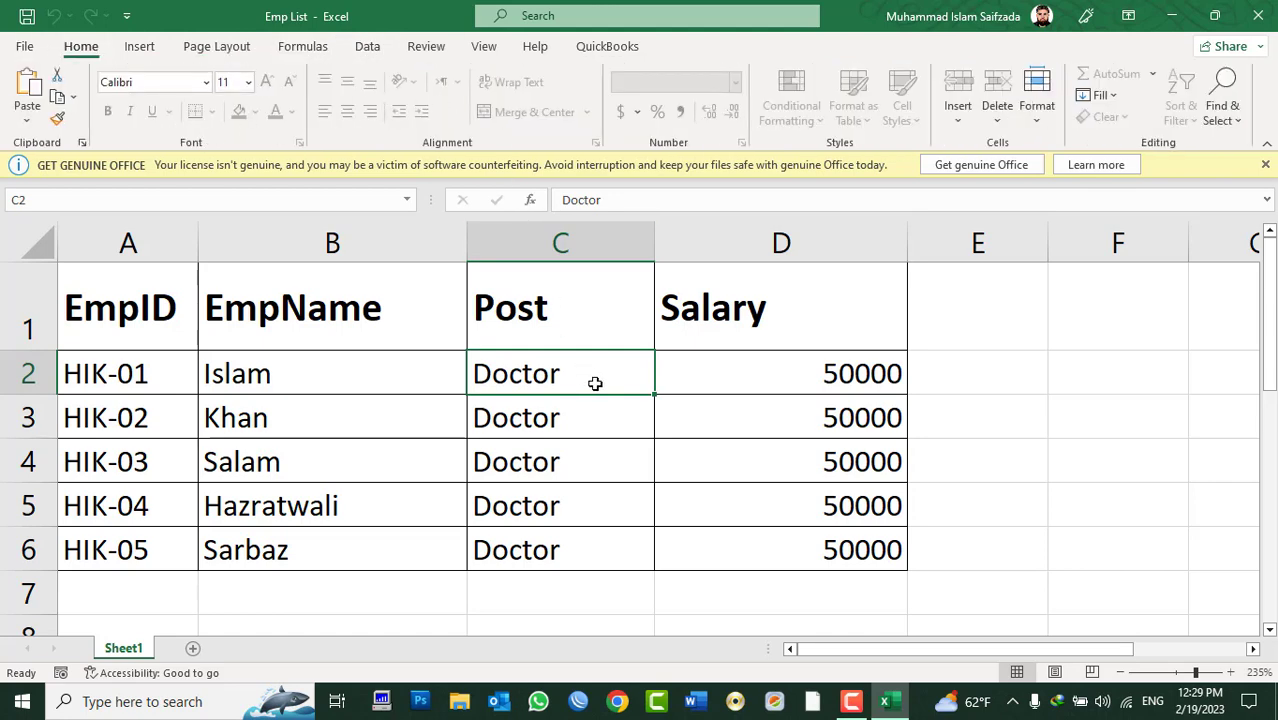
left_click(986, 408)
double_click(986, 408)
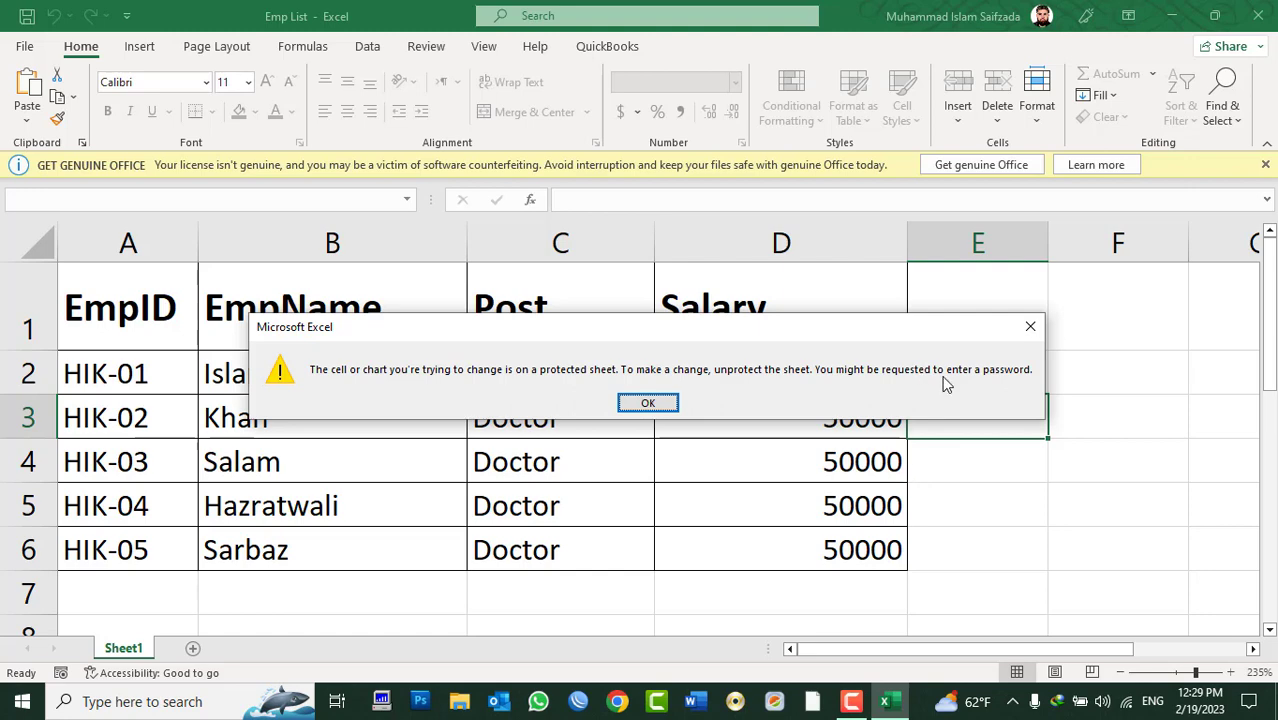
left_click(649, 403)
left_click(978, 286)
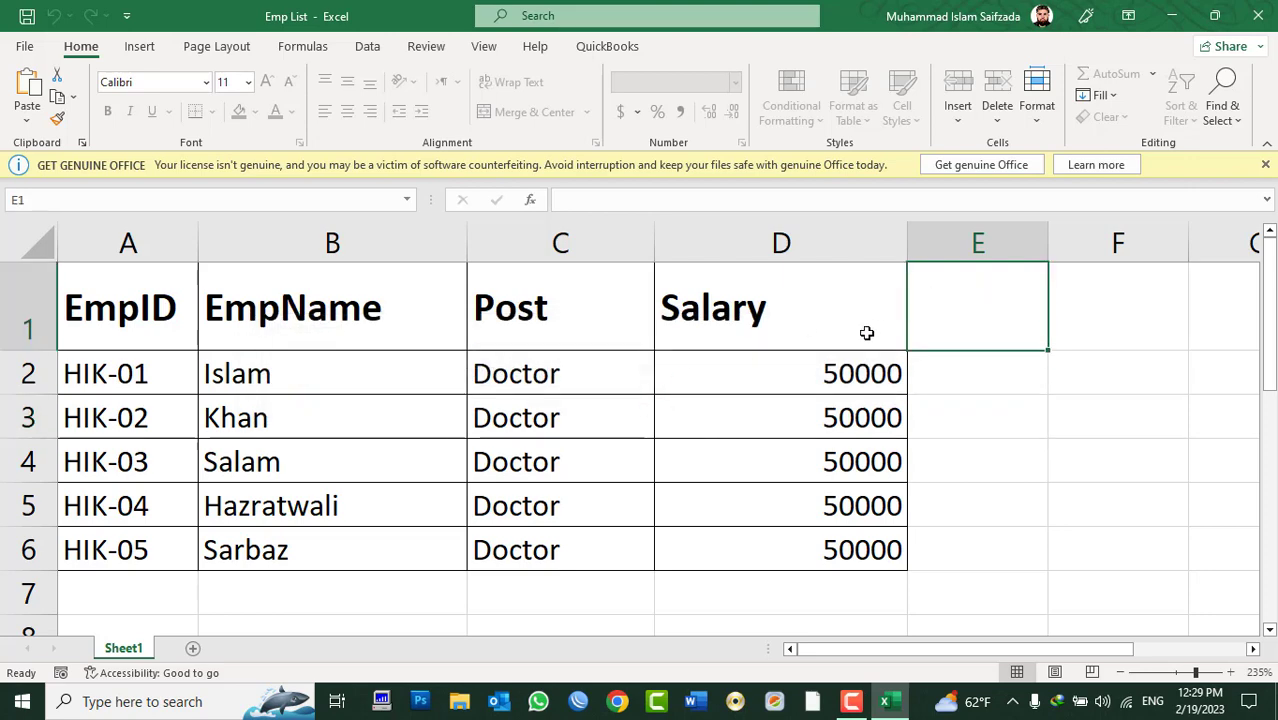
- Unprotect Sheet1 by entering its sheet password, then select cell A6 (HIK-05)
left_click(1037, 100)
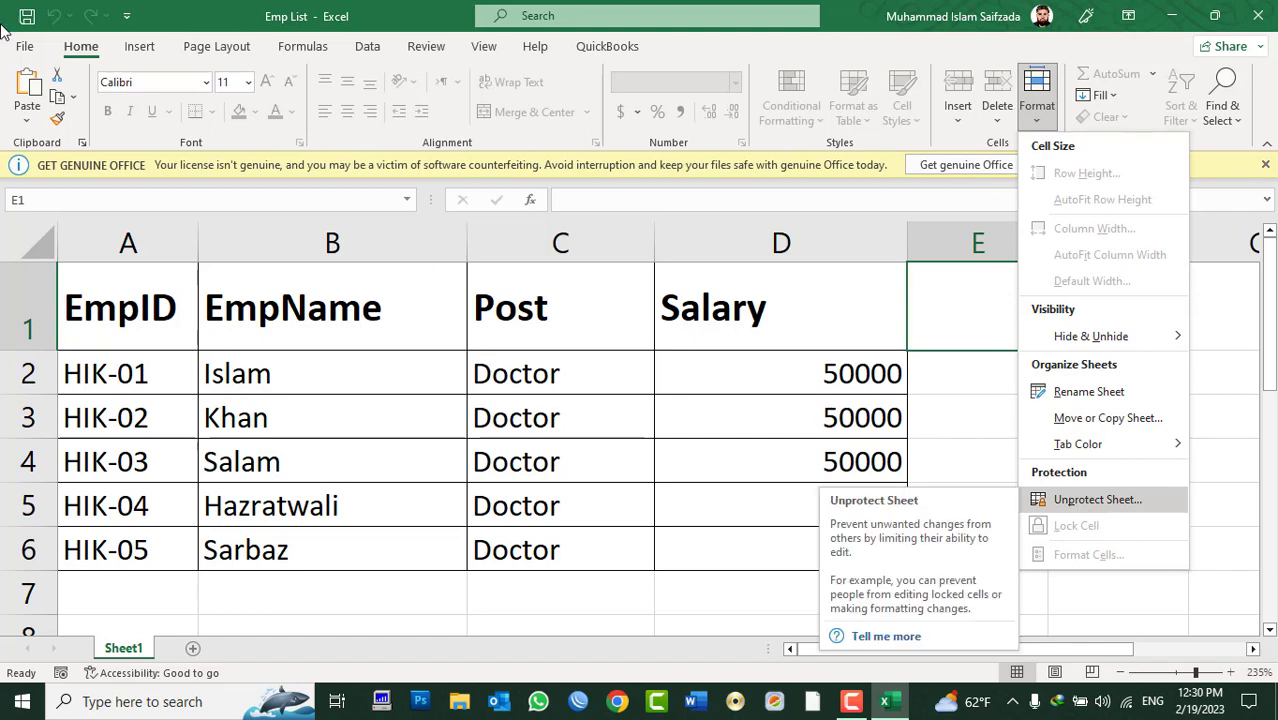
left_click(36, 50)
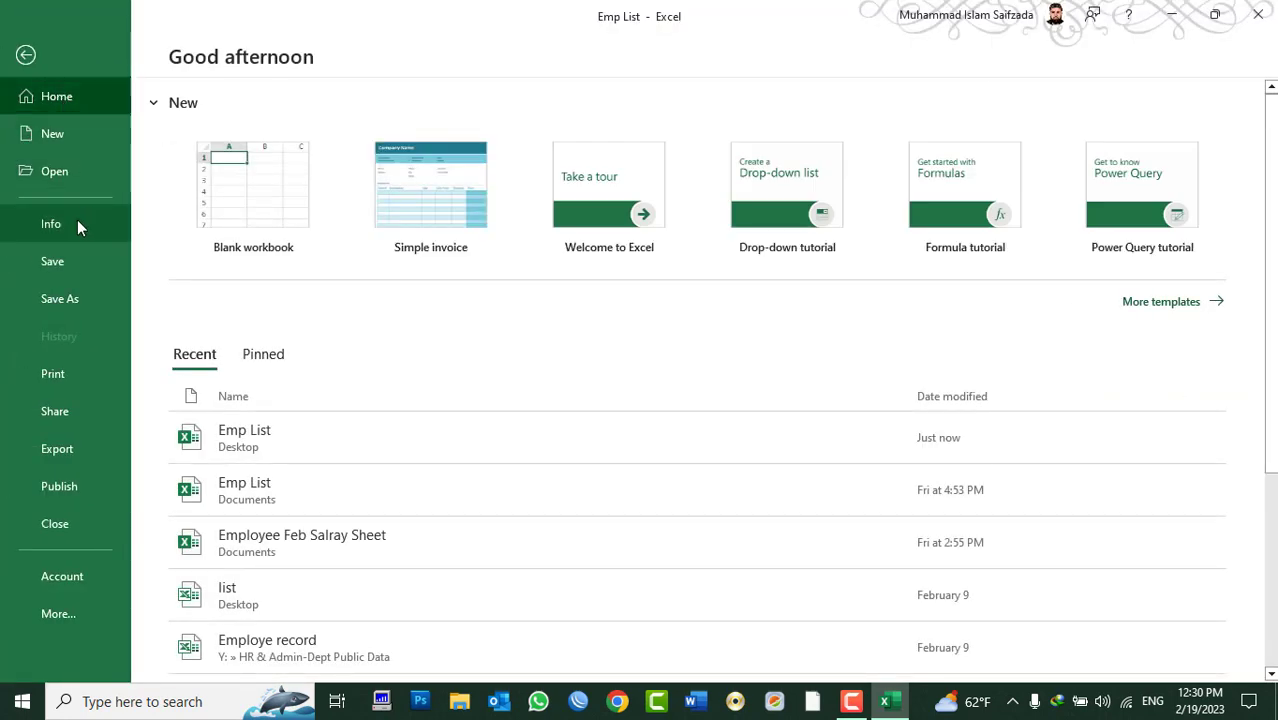
left_click(78, 221)
left_click(225, 284)
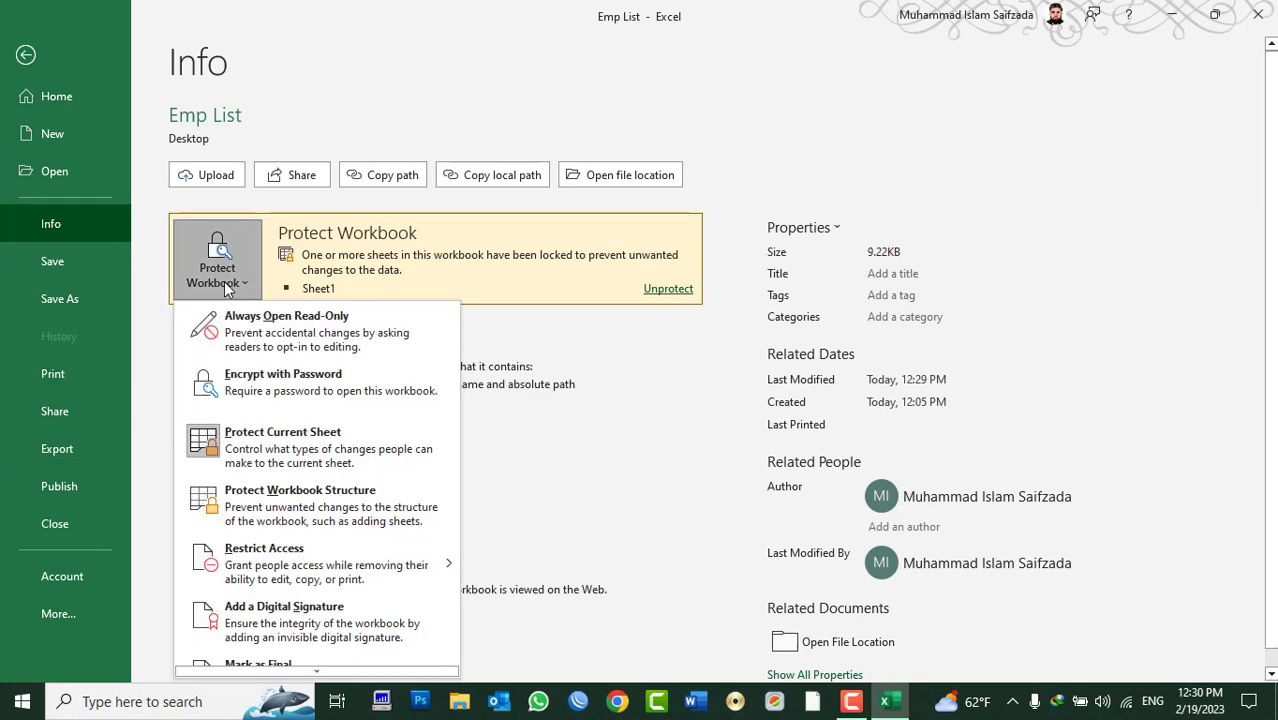
left_click(288, 443)
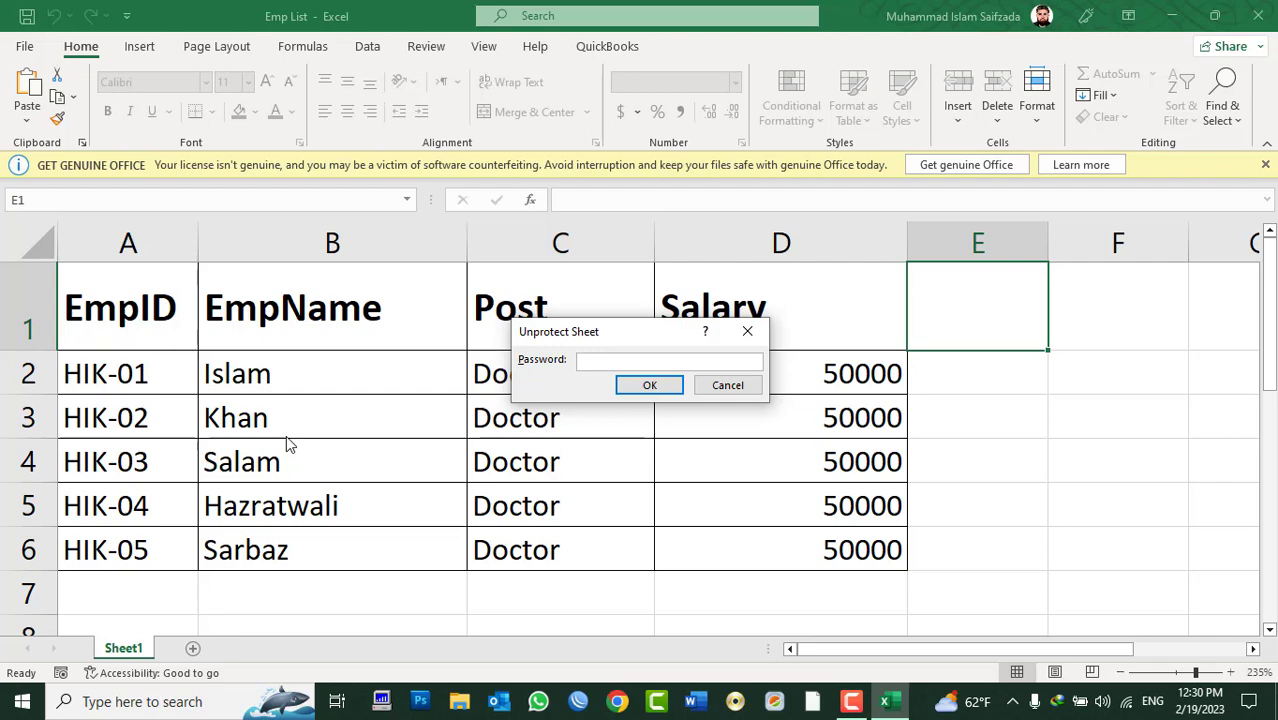
type("1")
left_click(651, 387)
left_click(172, 551)
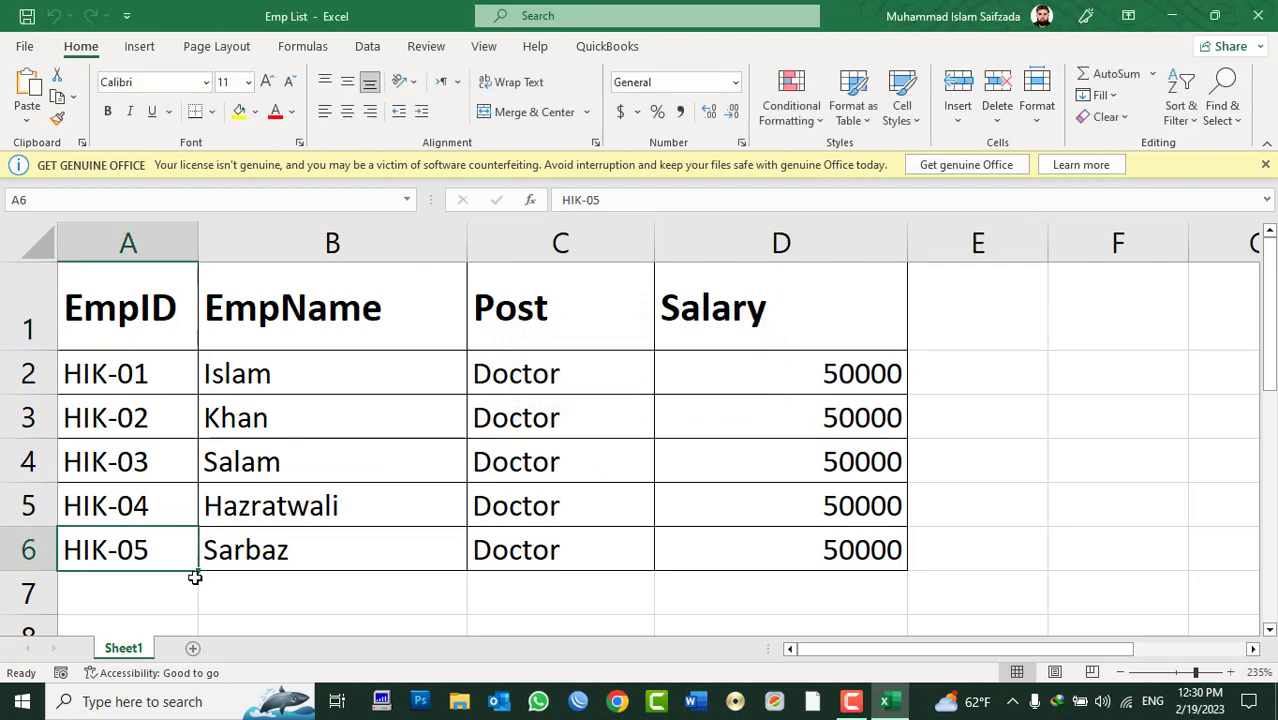
- Extend the ID series to HIK-06 in row 7 and enter the employee's name, Doctor and 50000
left_click_drag(197, 571, 190, 605)
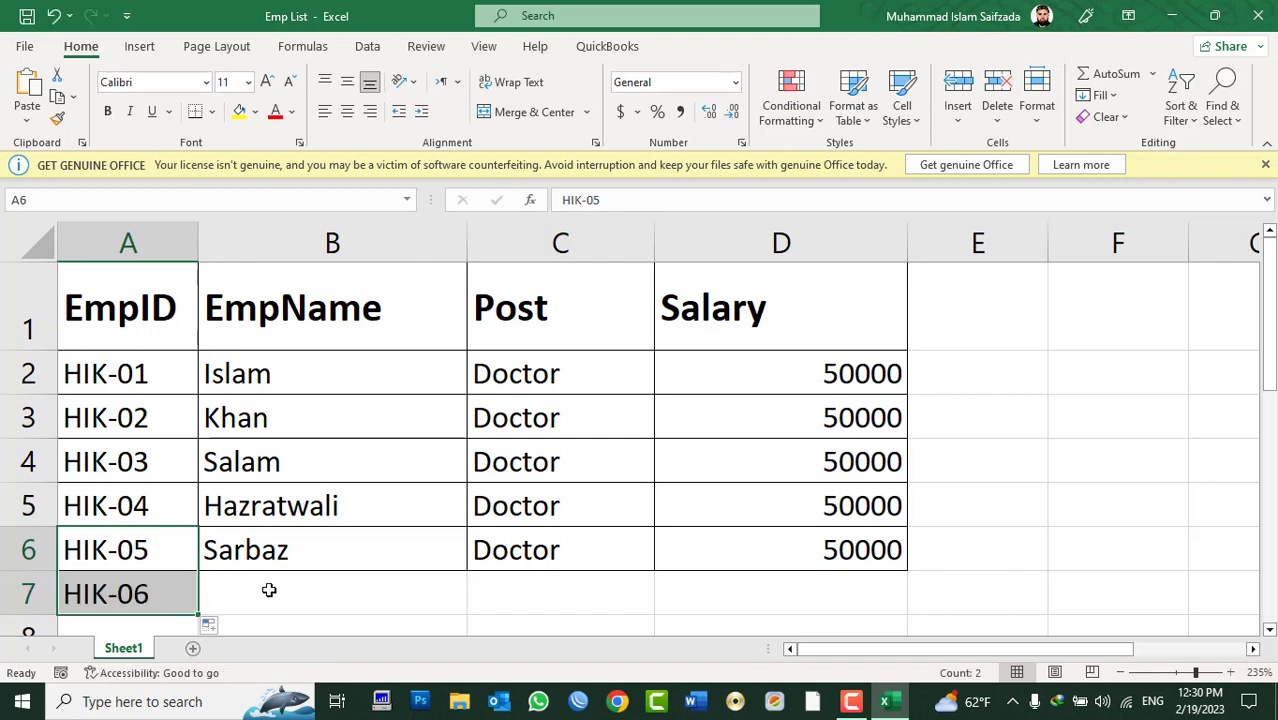
left_click(282, 577)
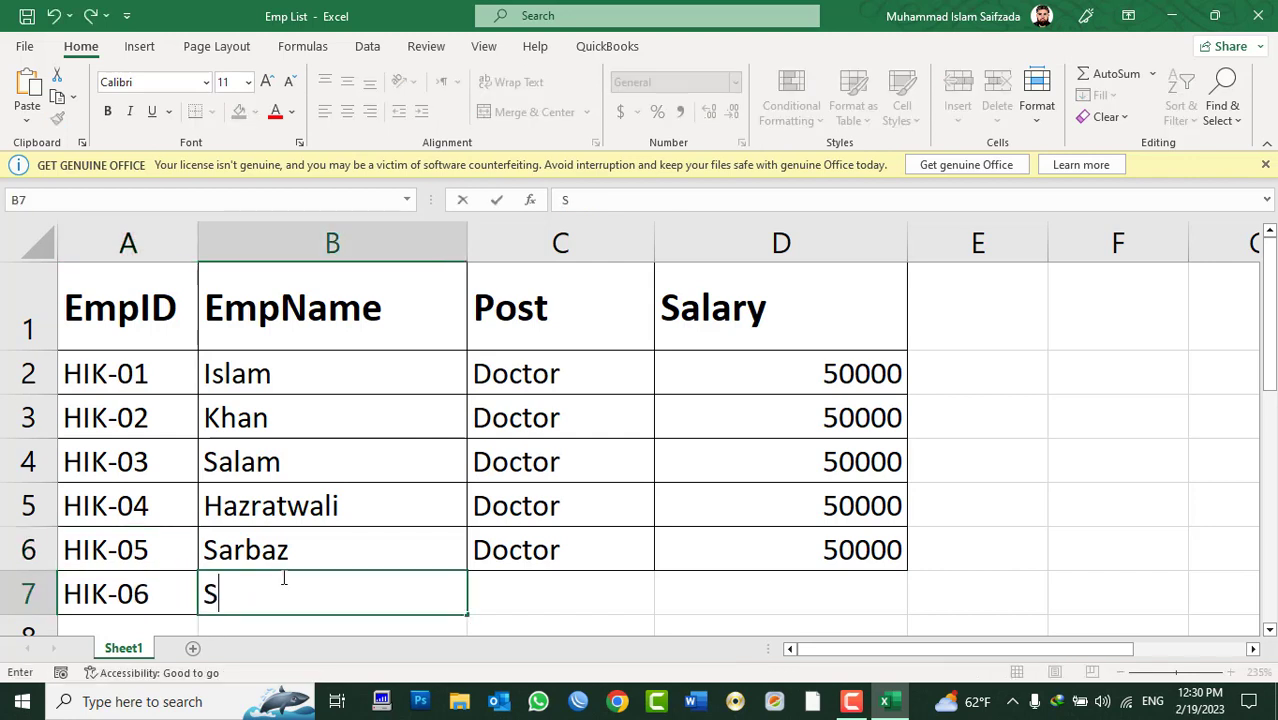
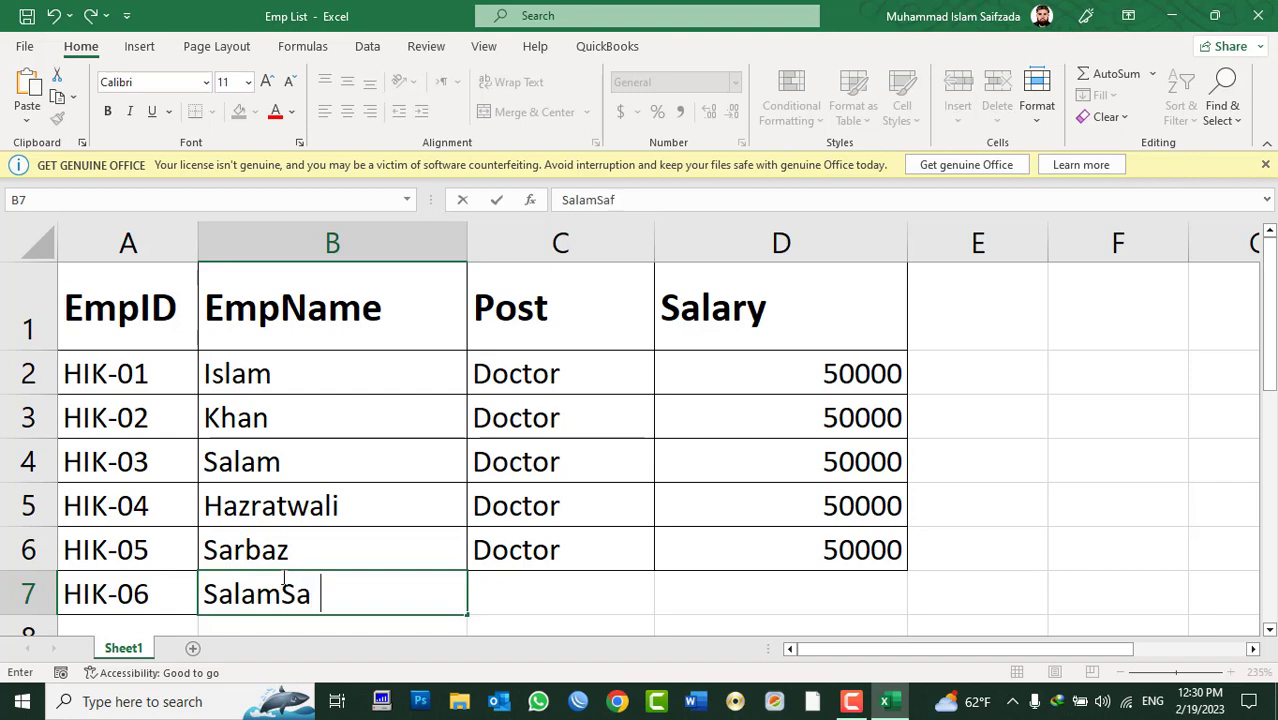
key("Tab")
type("Doct")
key("Tab")
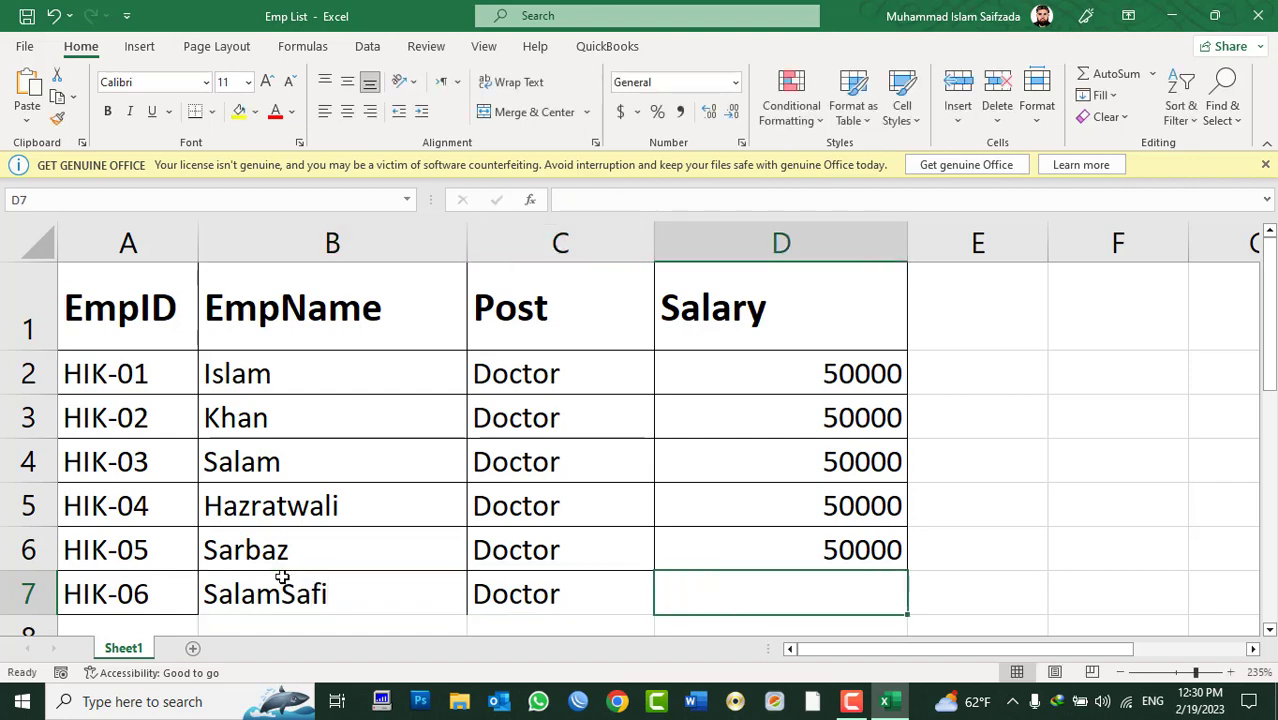
type("50000")
key("Return")
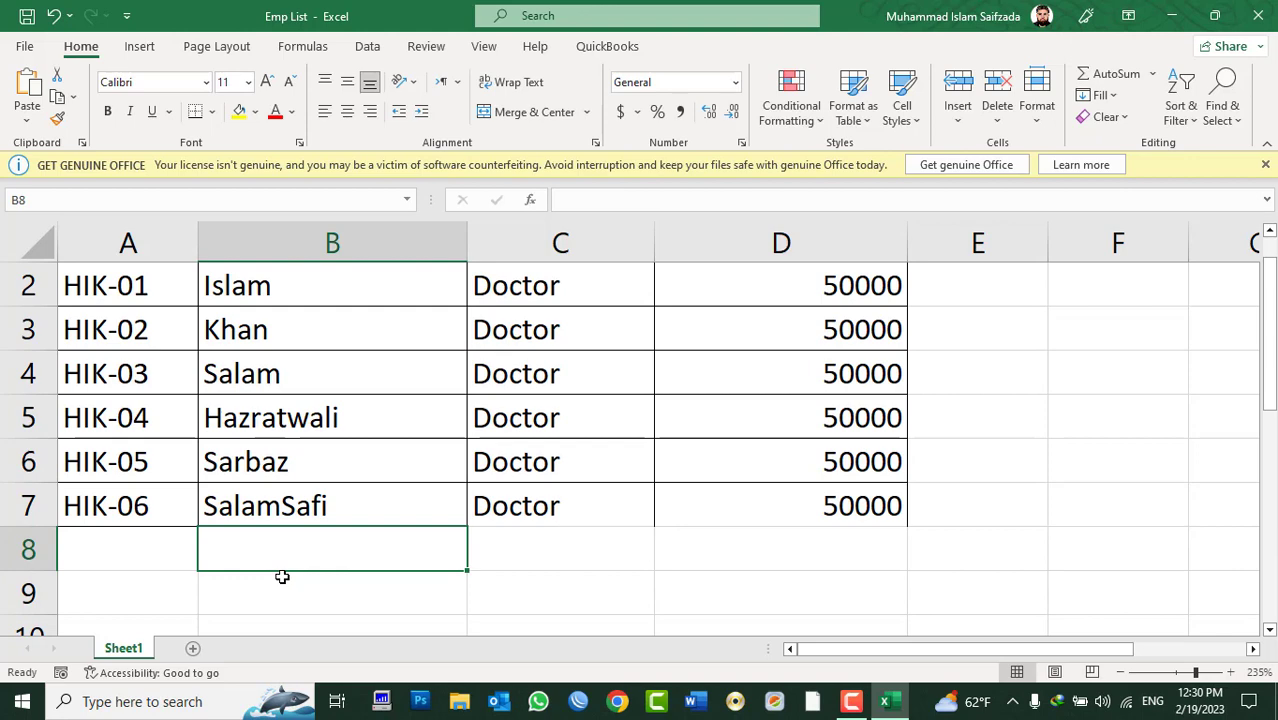
scroll(280, 495, "up", 1)
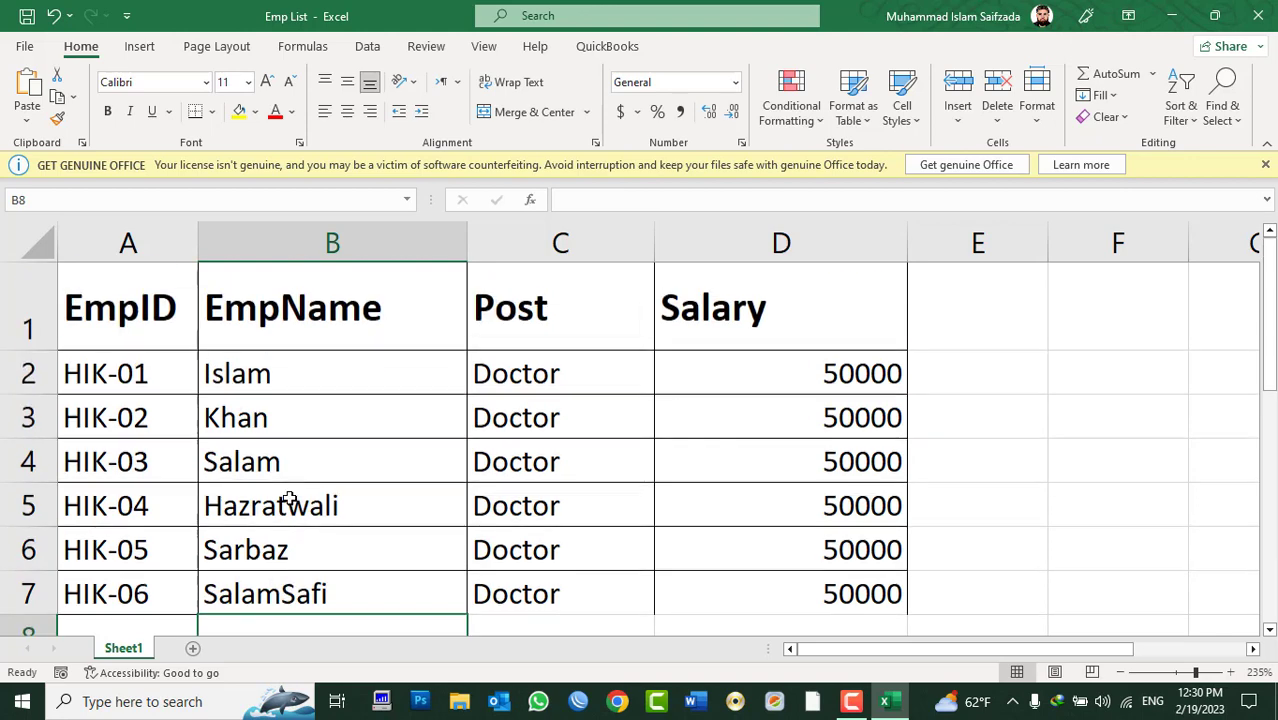
left_click(154, 360)
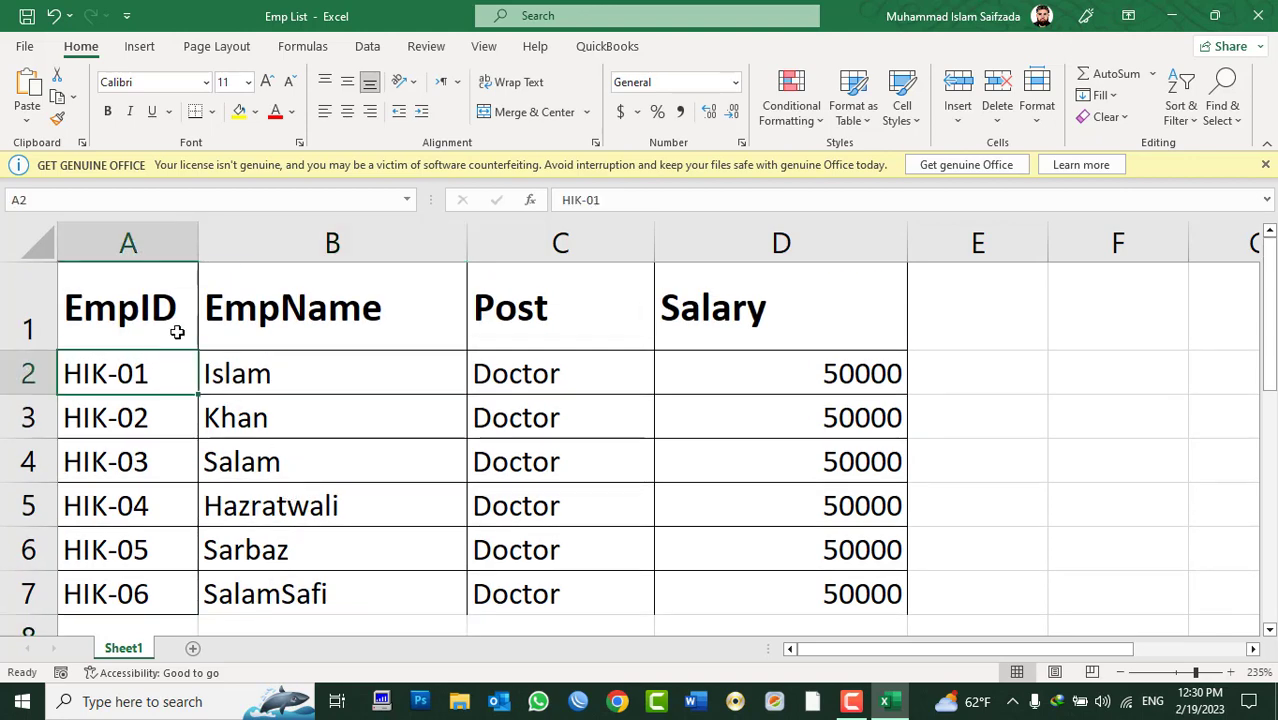
- Save the workbook, then look over the Protect Workbook options before returning to the sheet
left_click(27, 47)
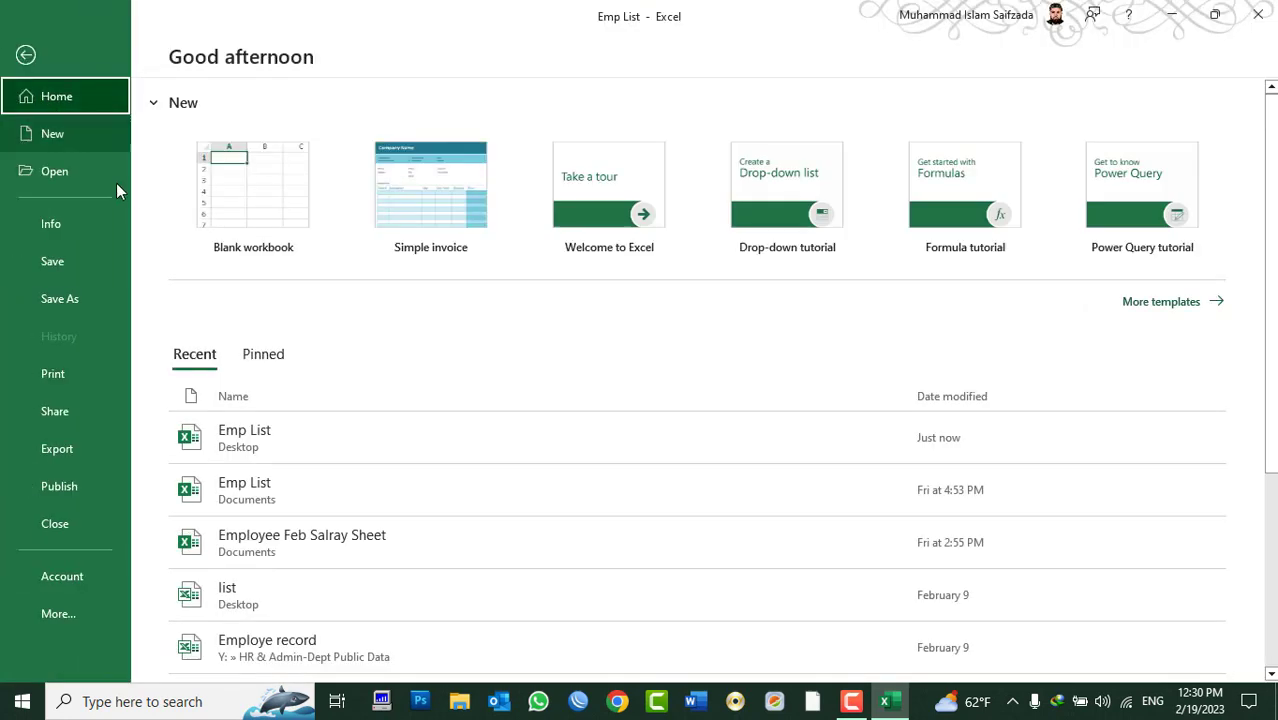
left_click(67, 258)
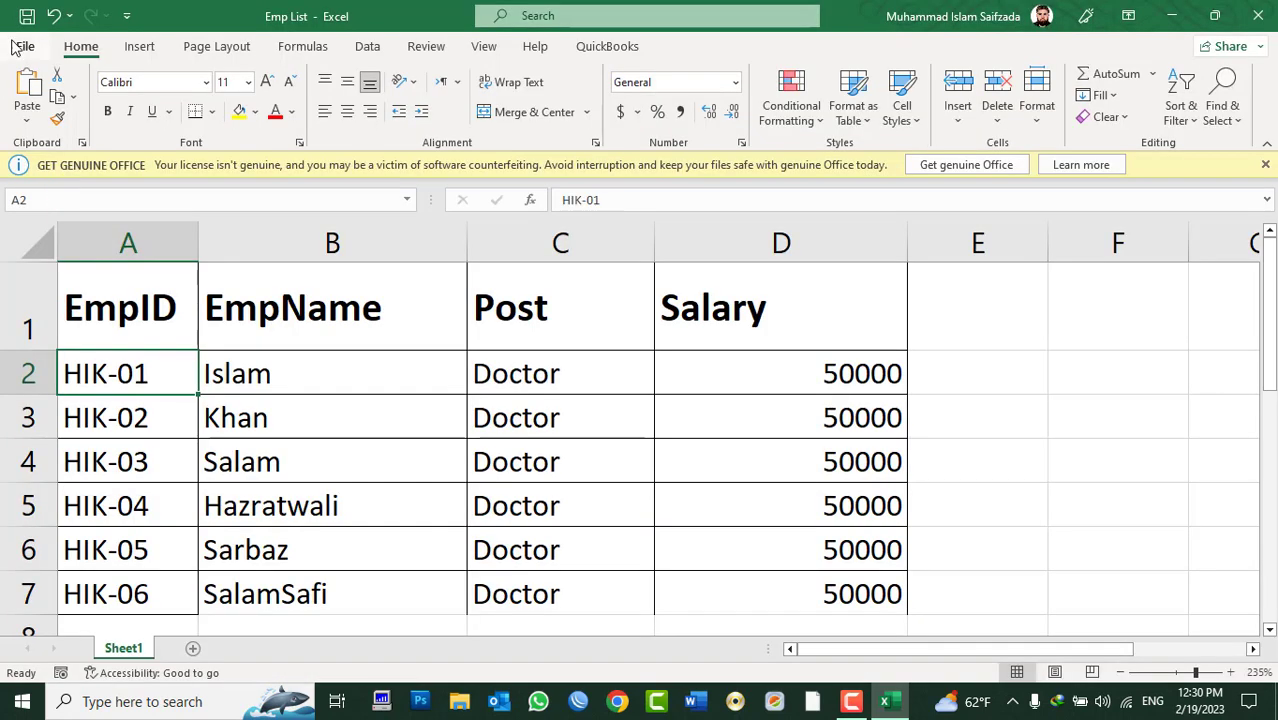
left_click(18, 48)
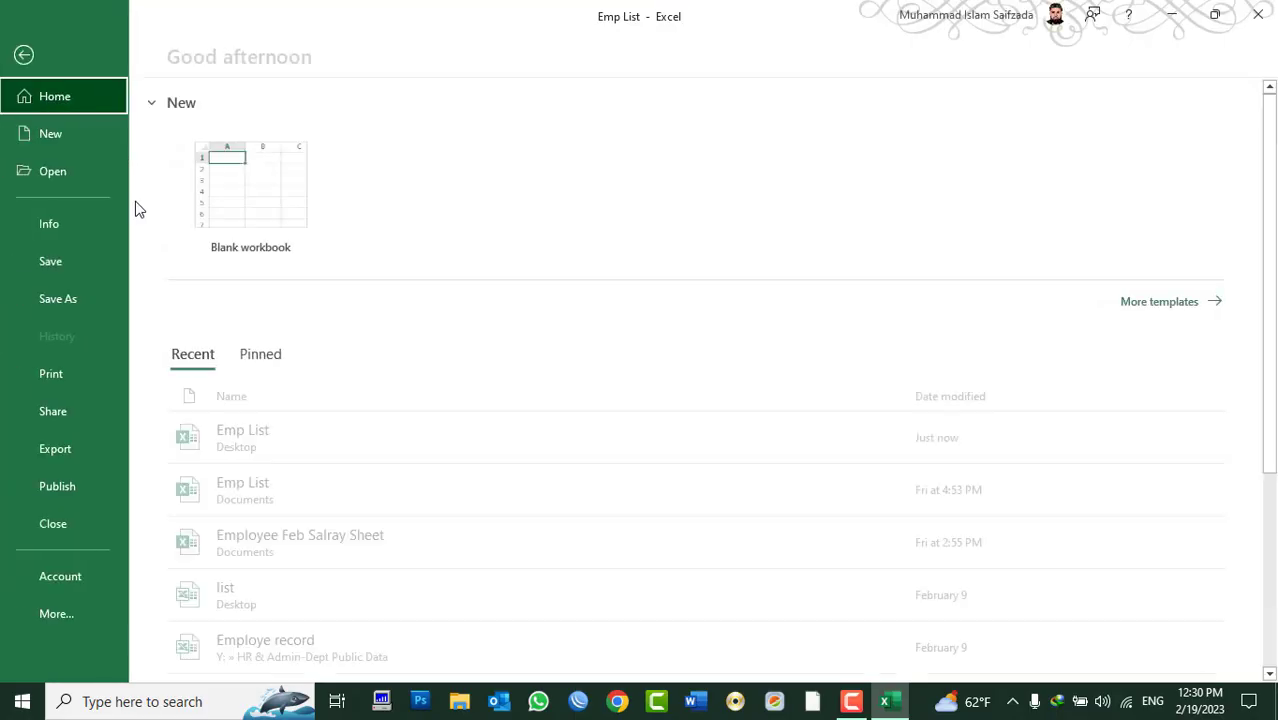
left_click(67, 221)
left_click(240, 257)
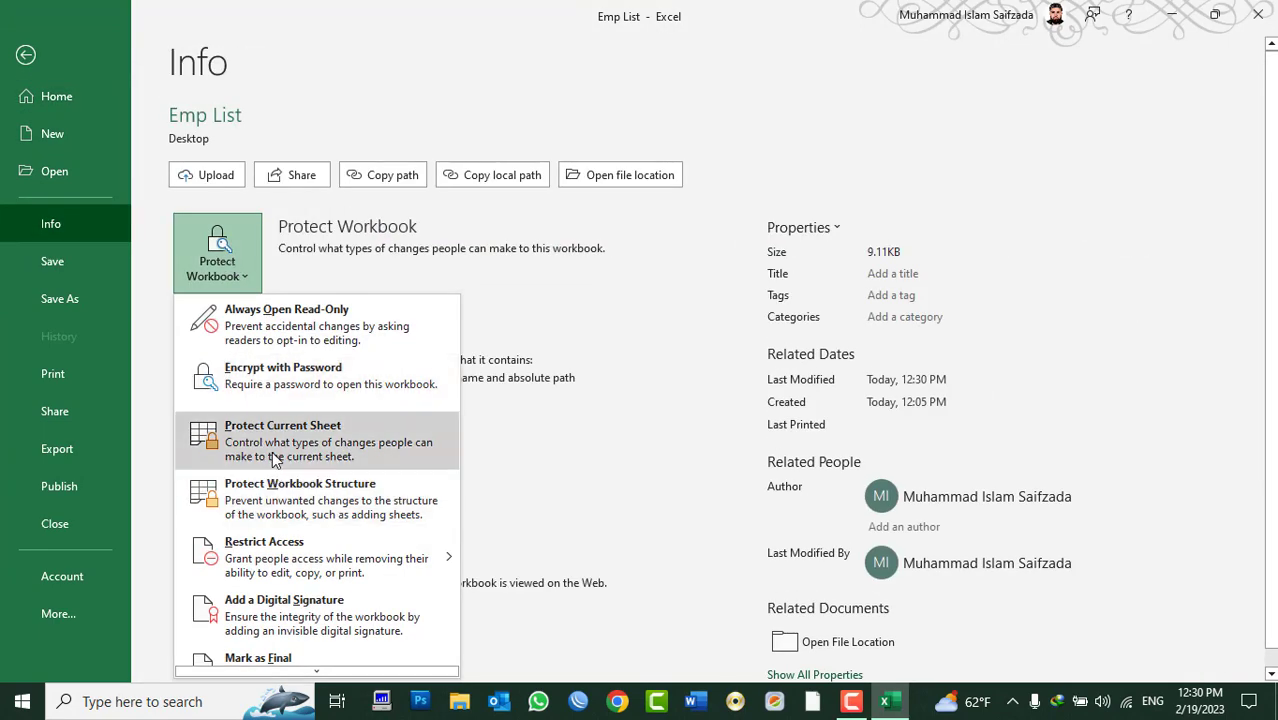
left_click(273, 458)
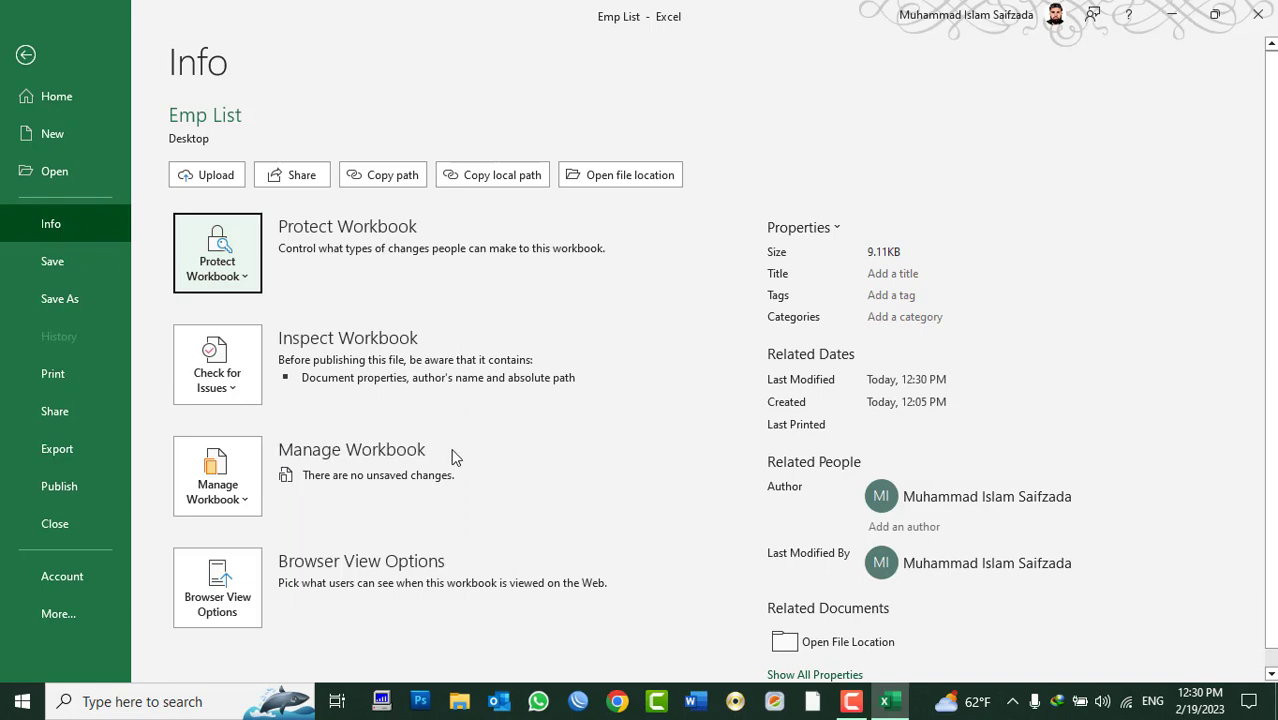
key("Escape")
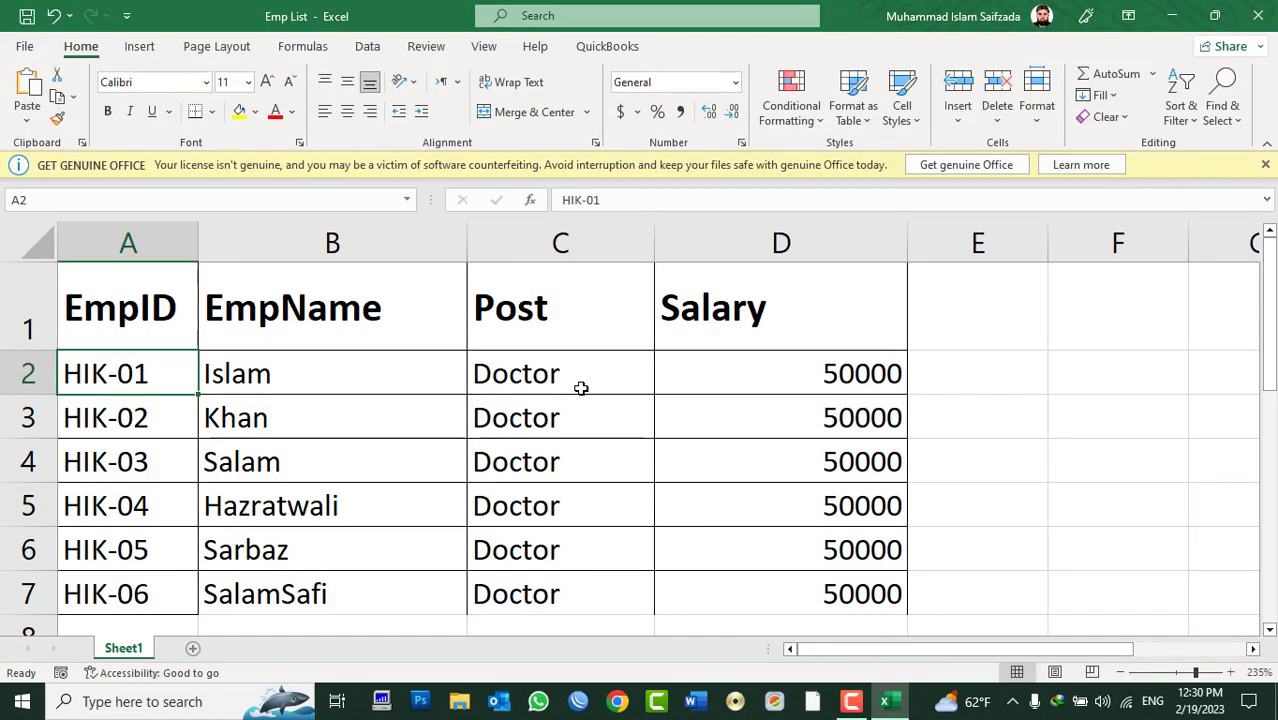
- Protect the current sheet from File > Info with a password, allowing only cell selection, and confirm it
scroll(627, 374, "down", 2)
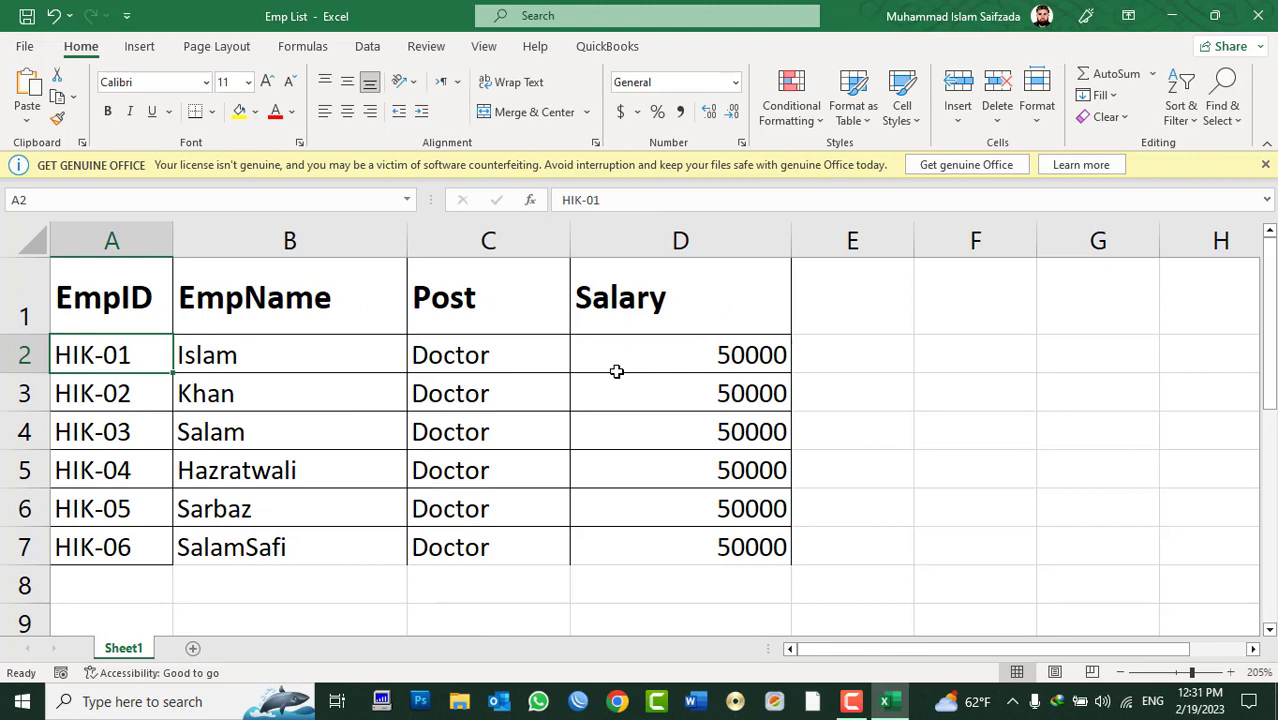
left_click(30, 47)
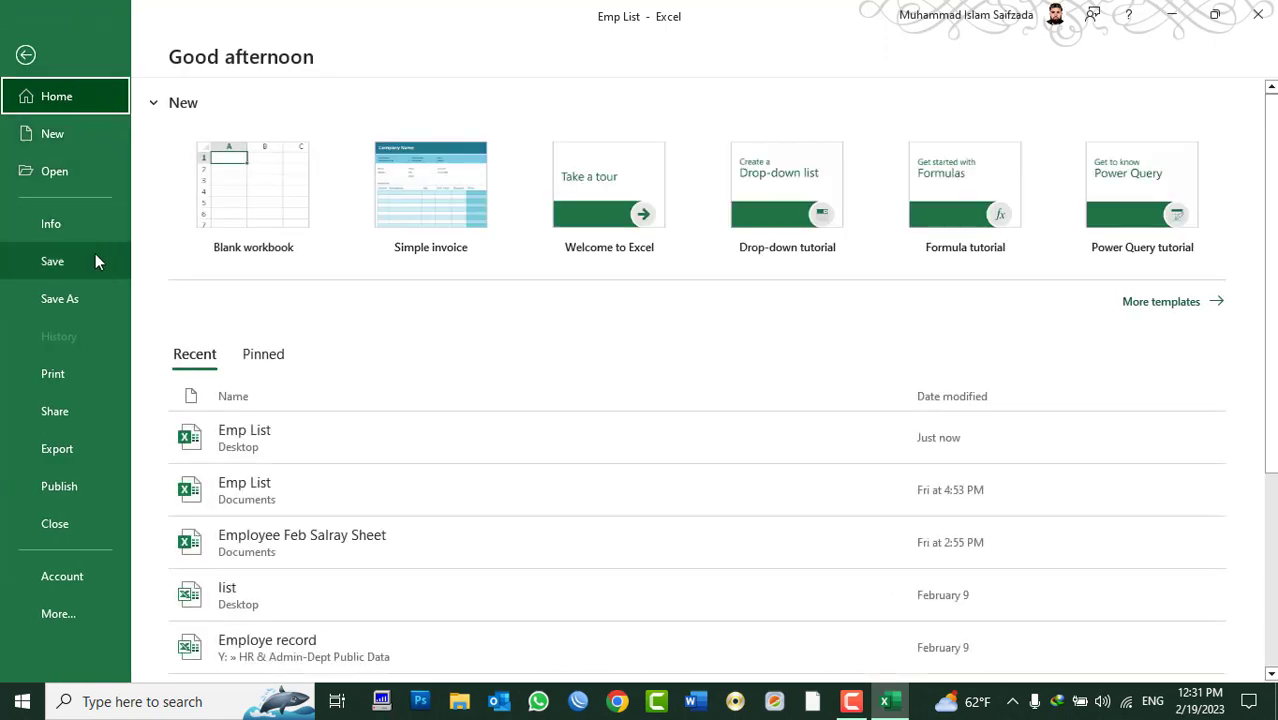
left_click(74, 227)
left_click(215, 247)
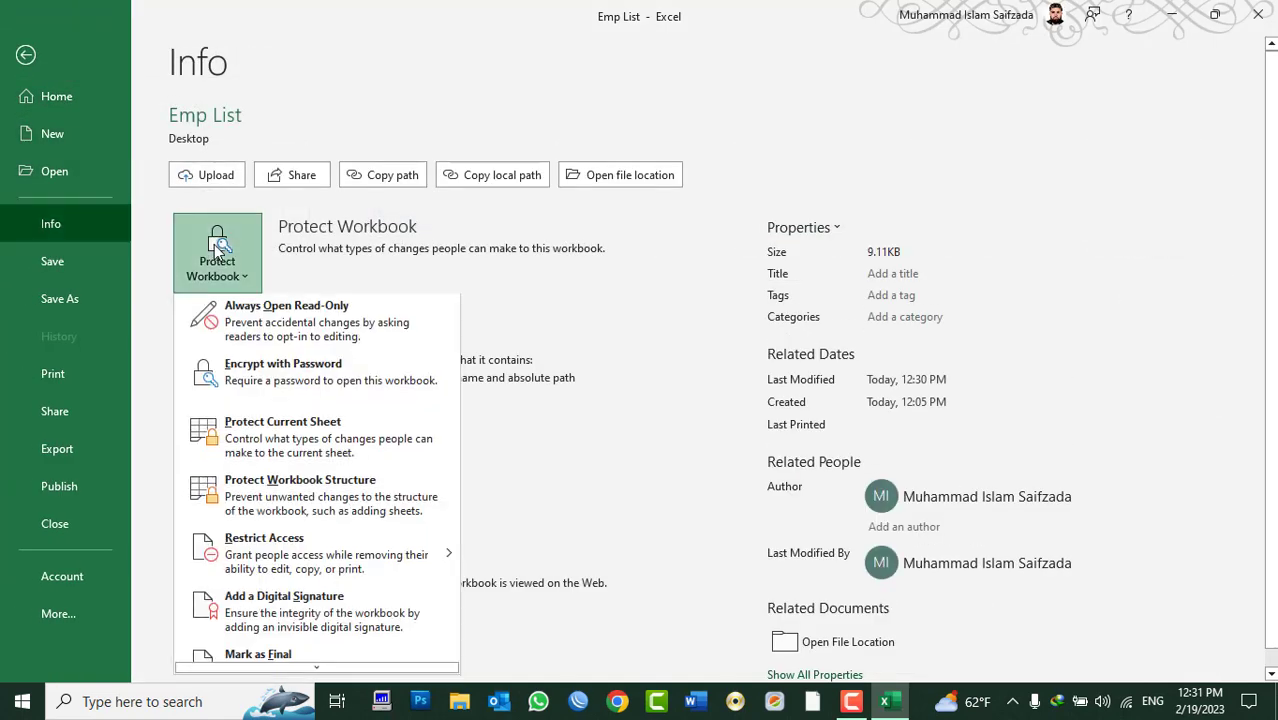
left_click(264, 434)
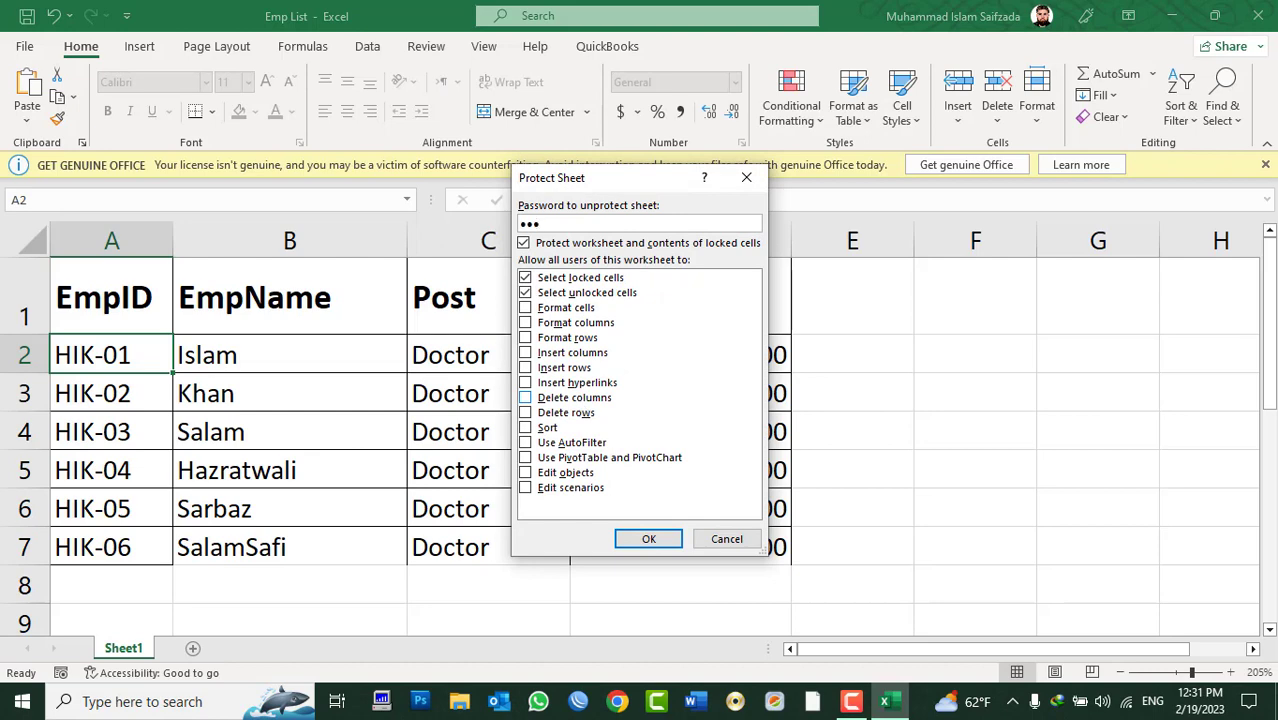
left_click(660, 541)
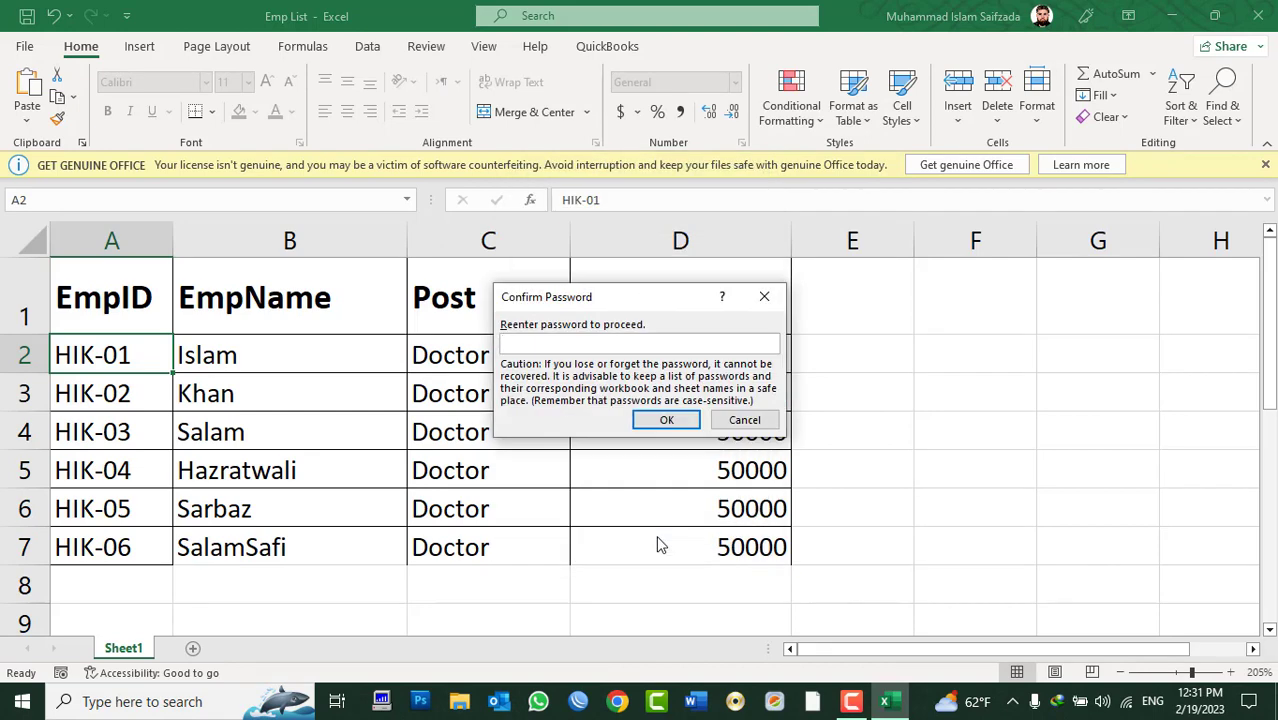
key("Return")
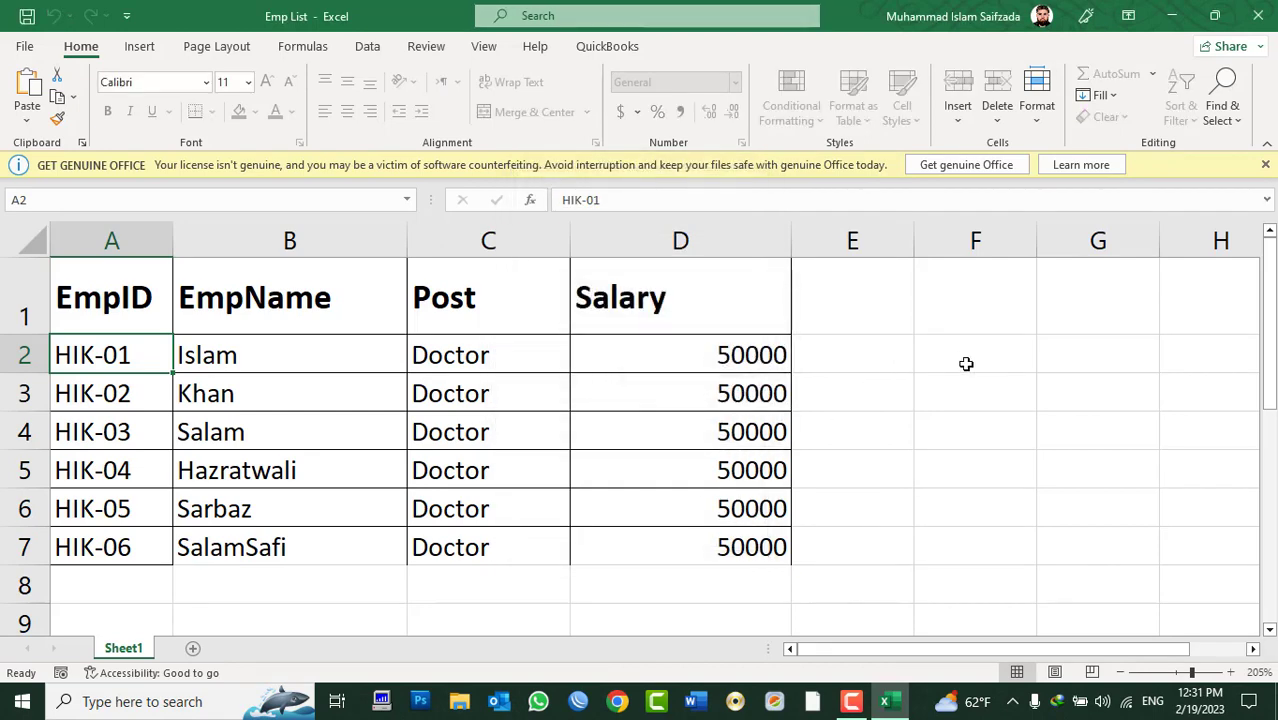
left_click(650, 377)
double_click(650, 377)
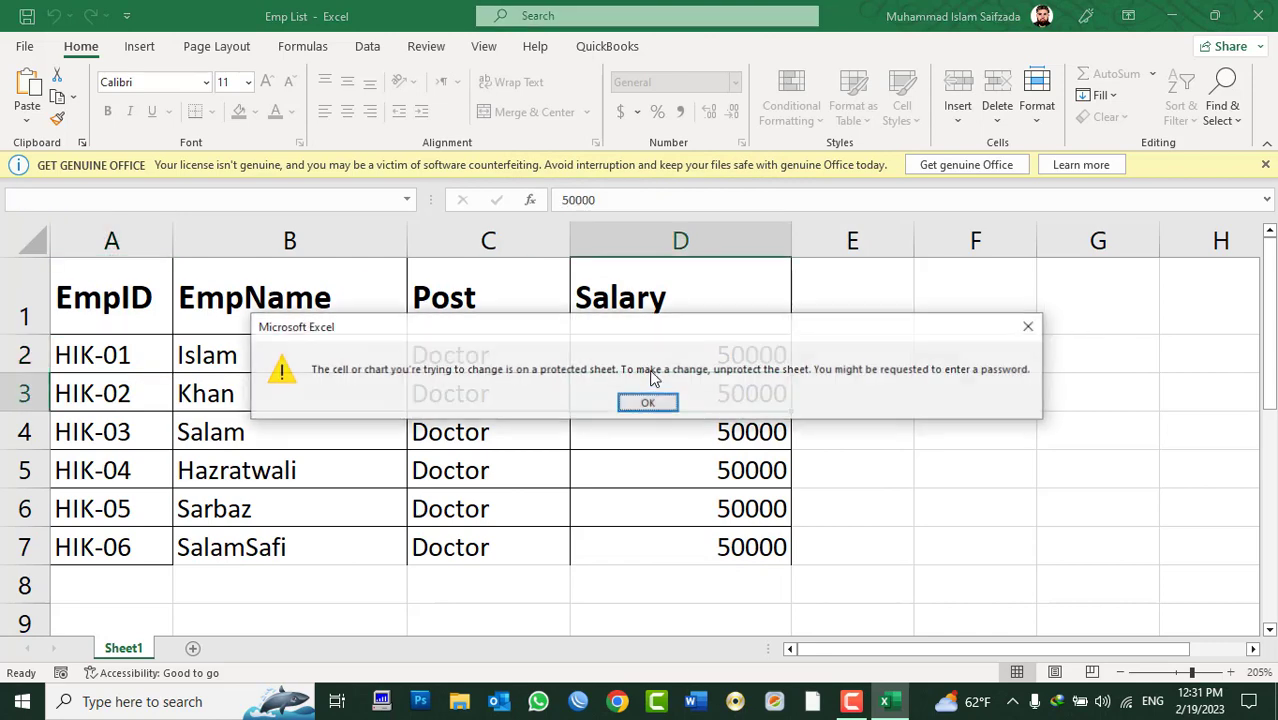
left_click(652, 400)
double_click(1141, 358)
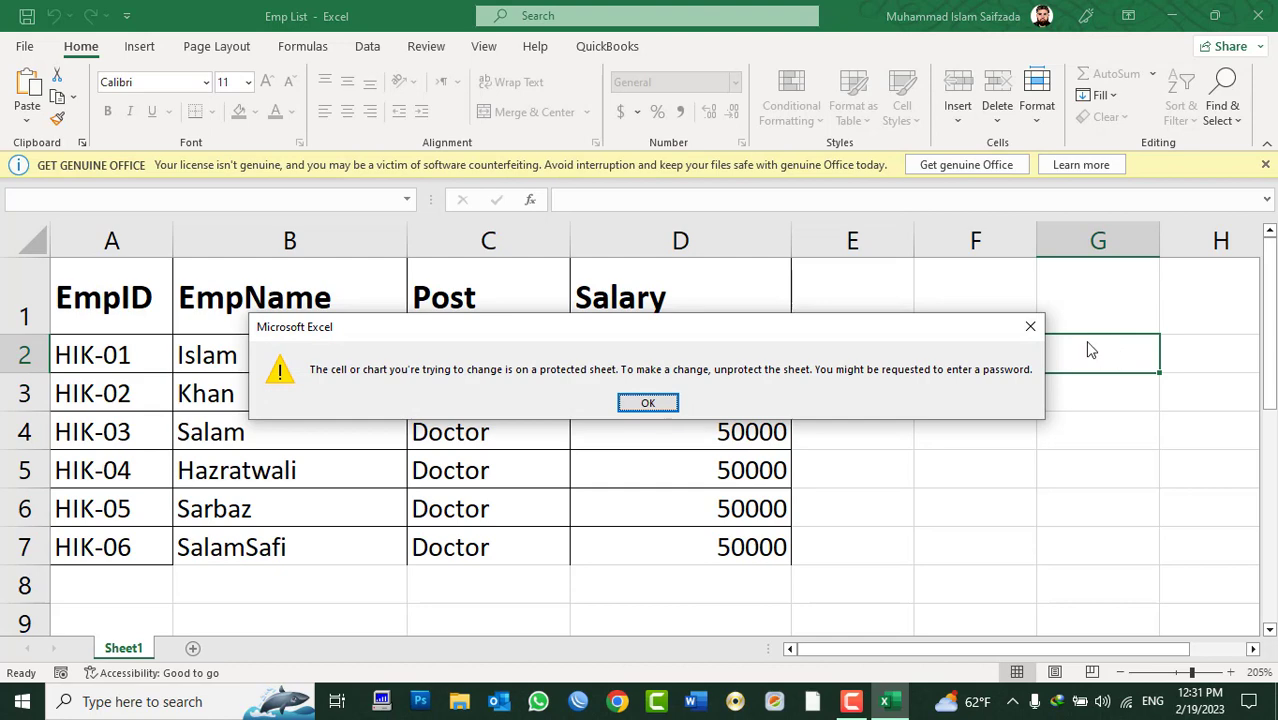
left_click(1035, 338)
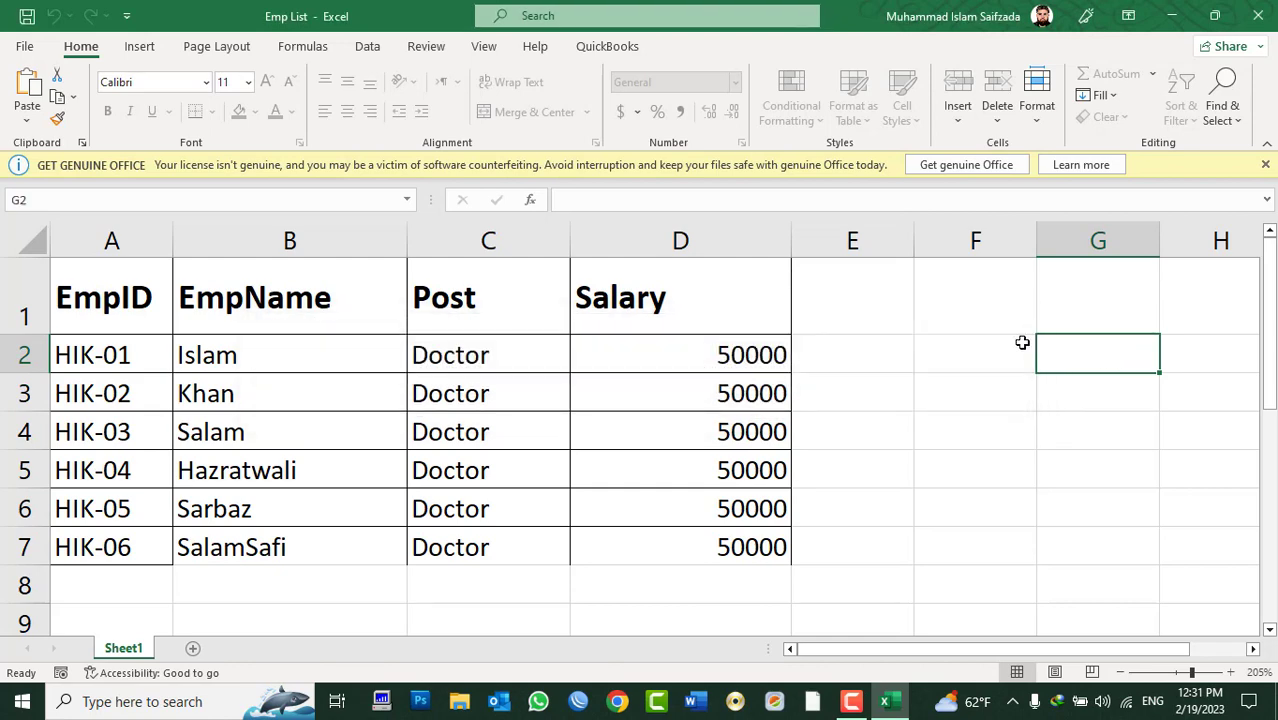
left_click_drag(765, 545, 63, 262)
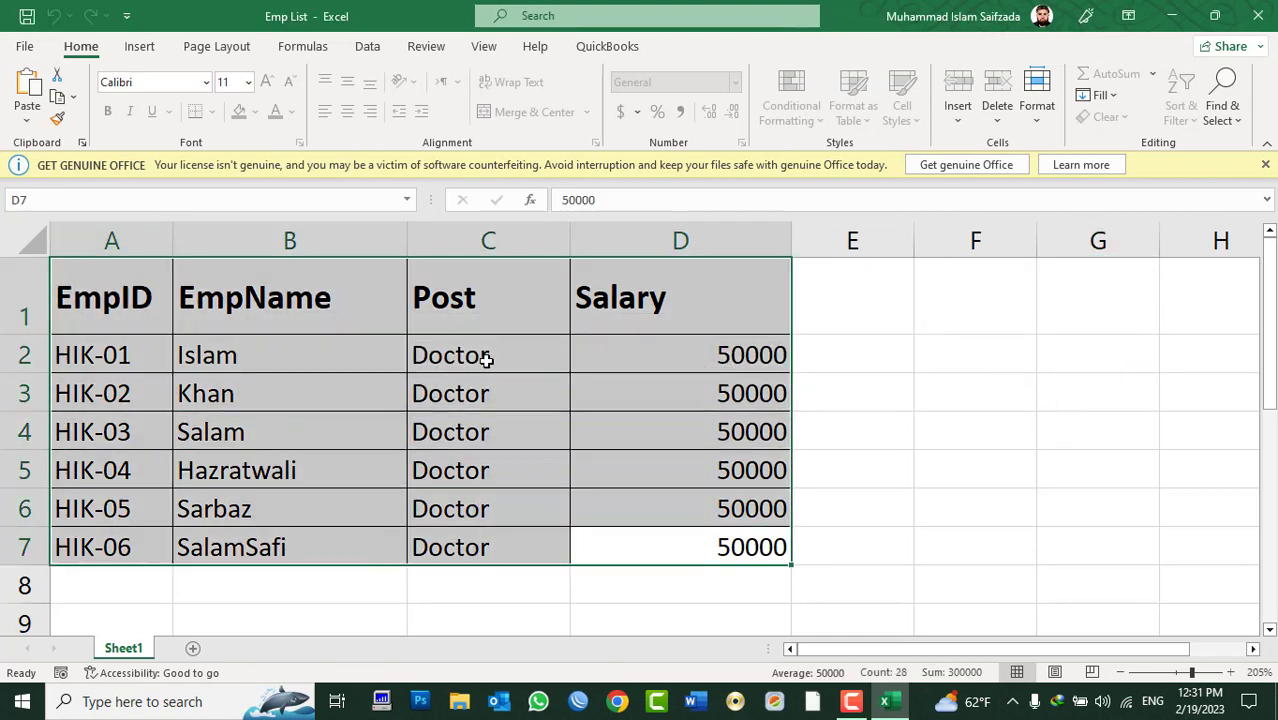
scroll(810, 433, "down", 2)
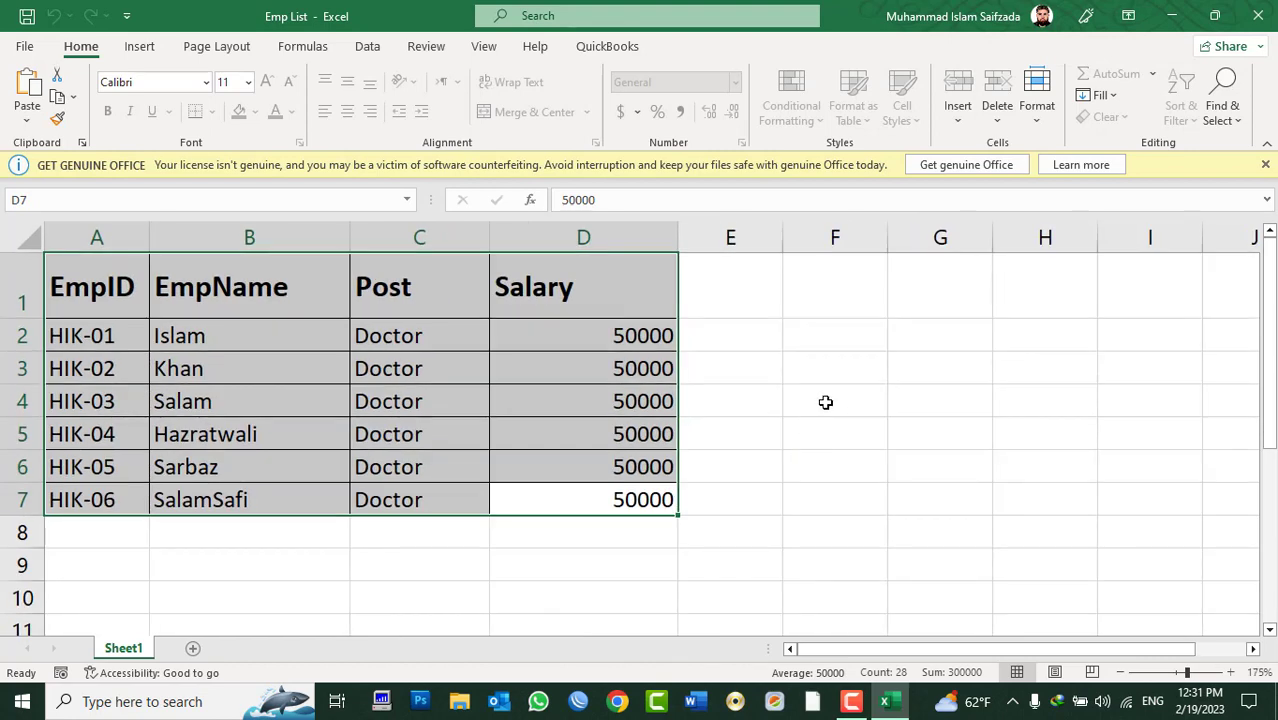
left_click(805, 329)
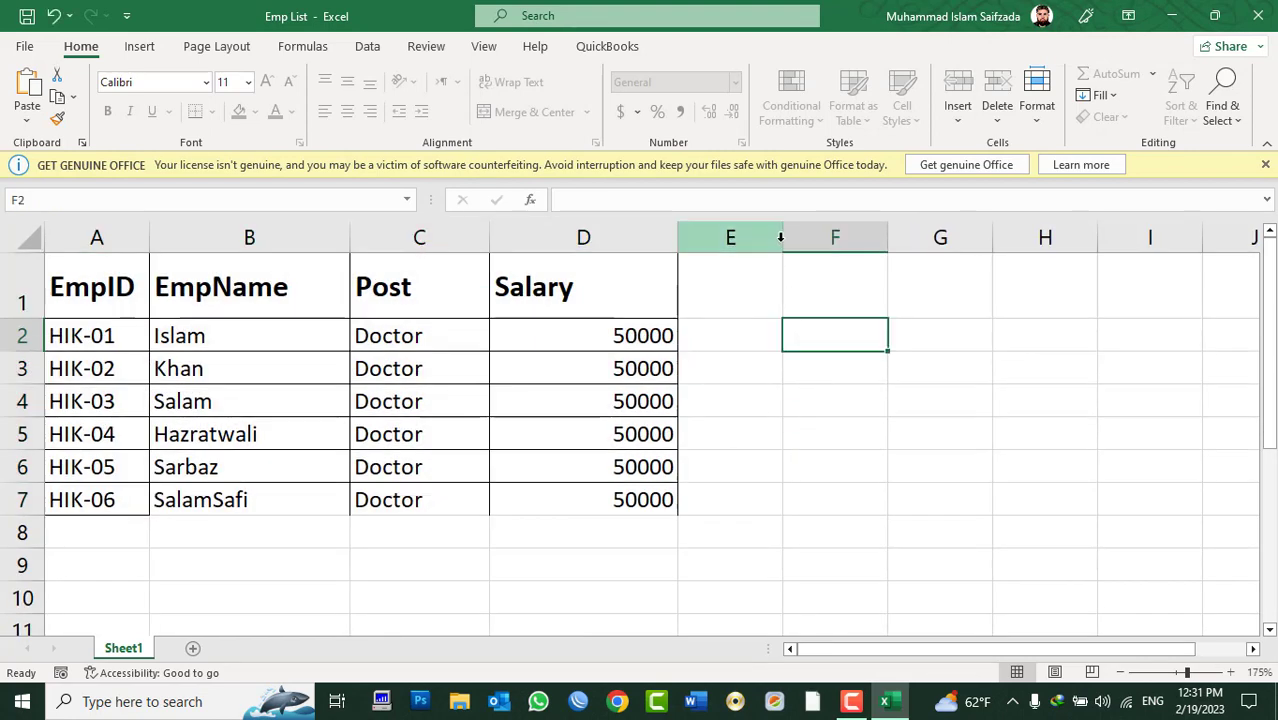
left_click_drag(776, 240, 784, 241)
left_click(747, 323)
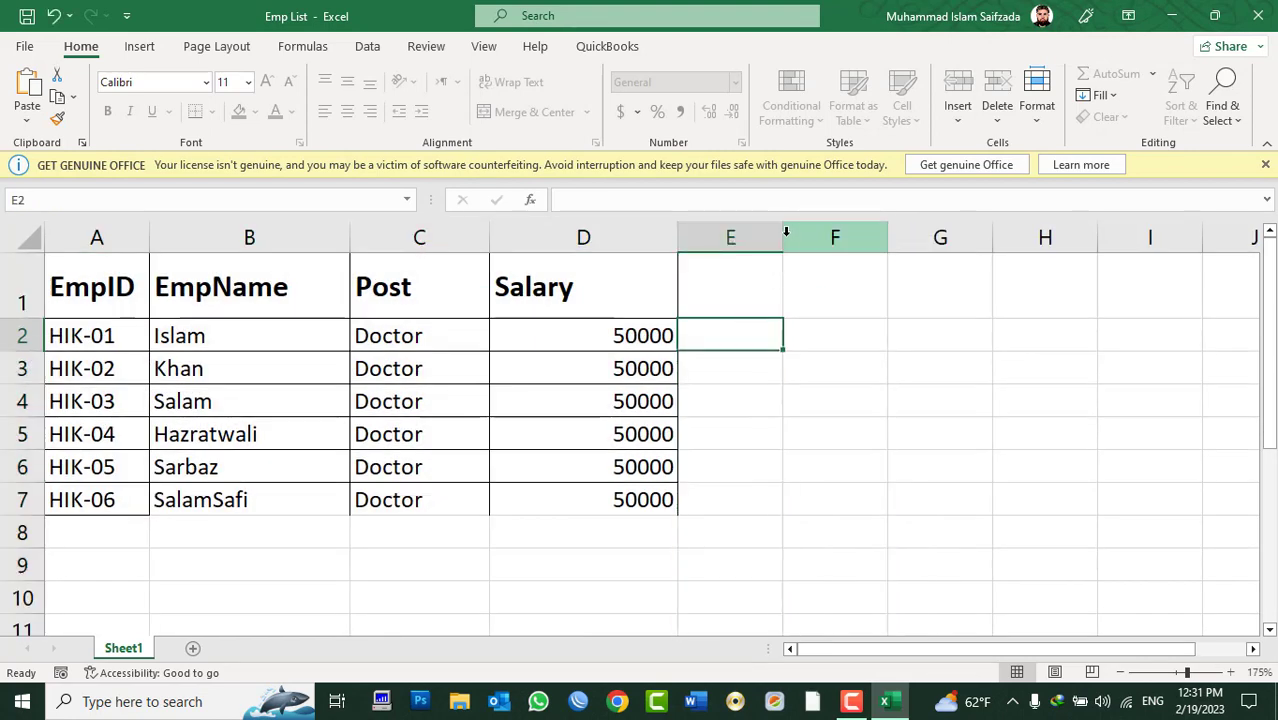
left_click(756, 265)
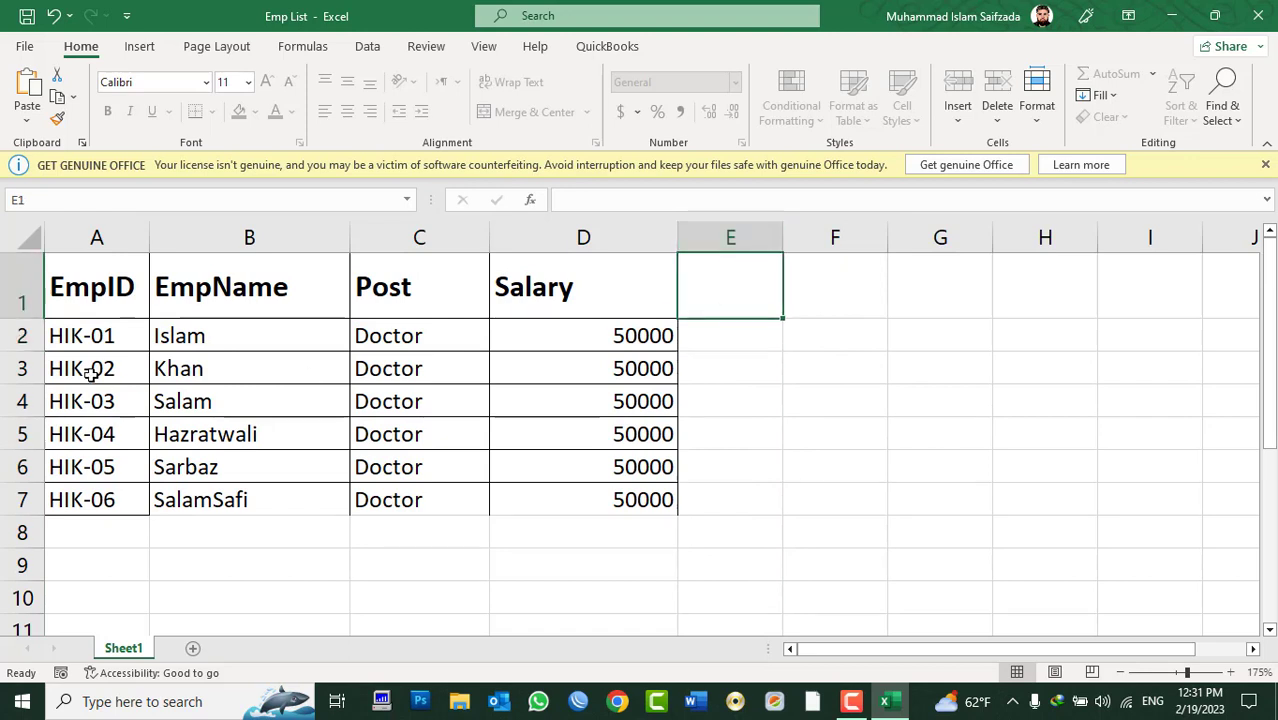
left_click_drag(632, 496, 118, 278)
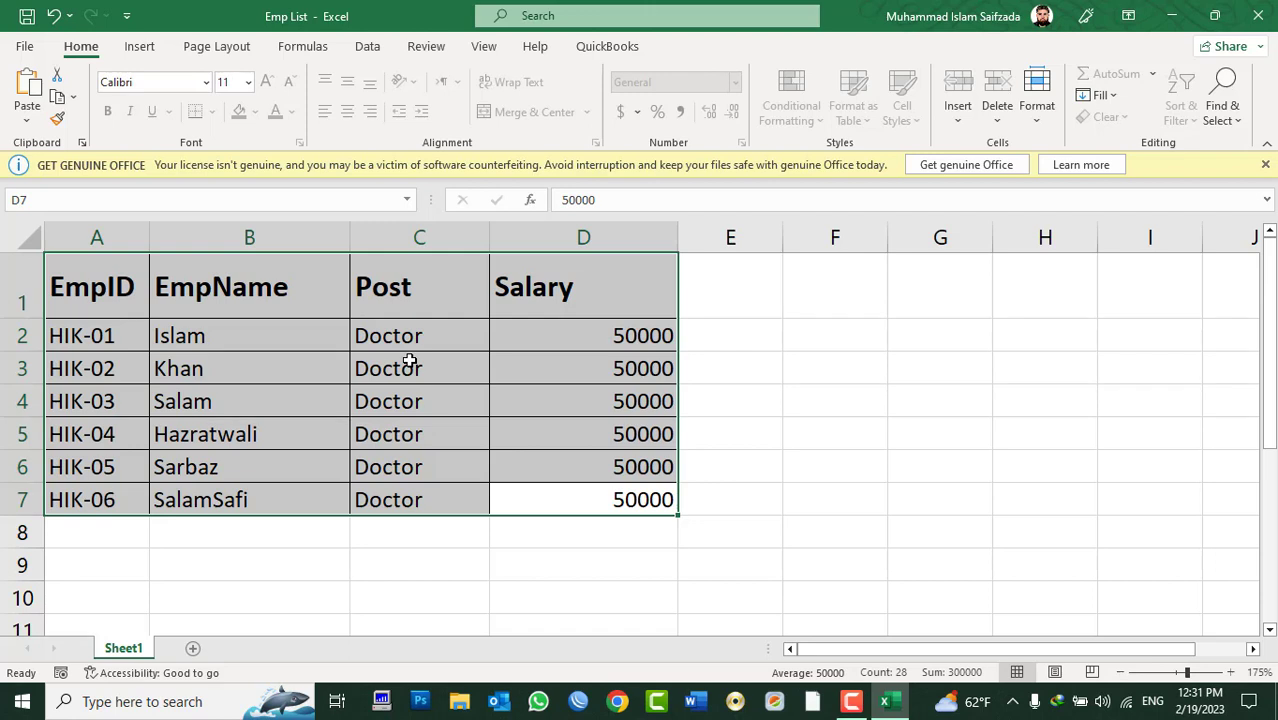
left_click(955, 295)
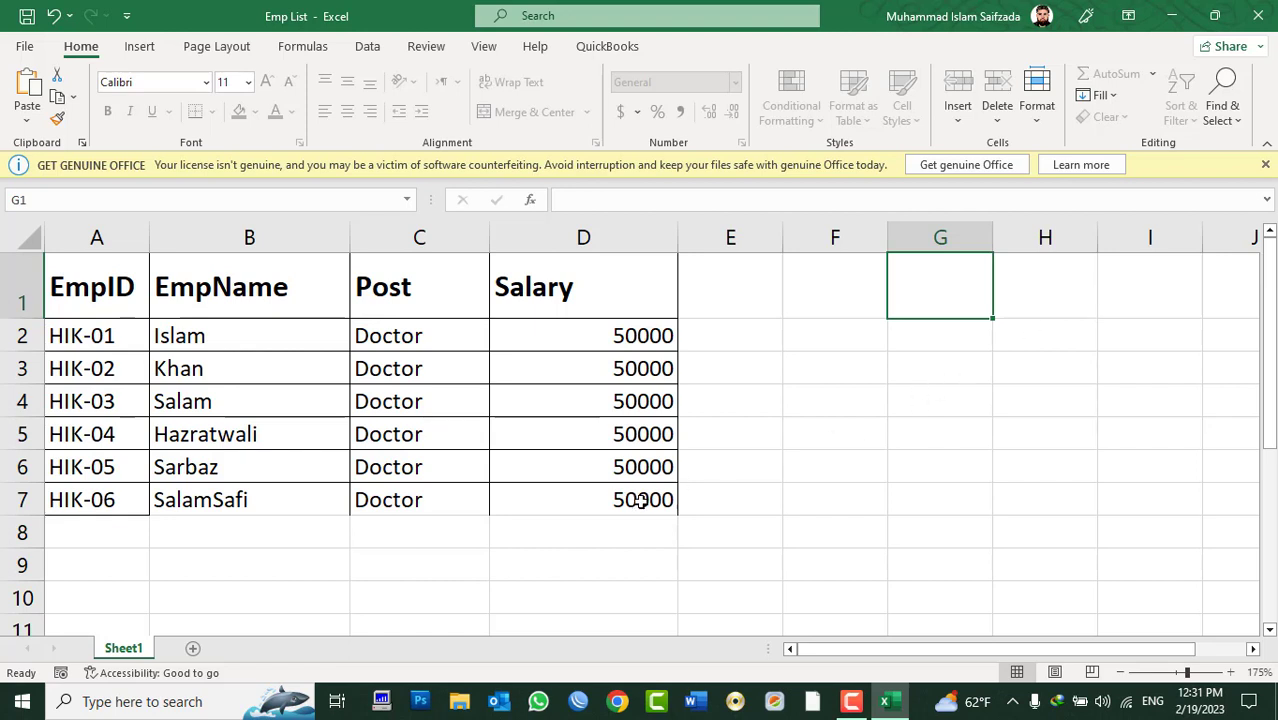
left_click_drag(641, 500, 150, 266)
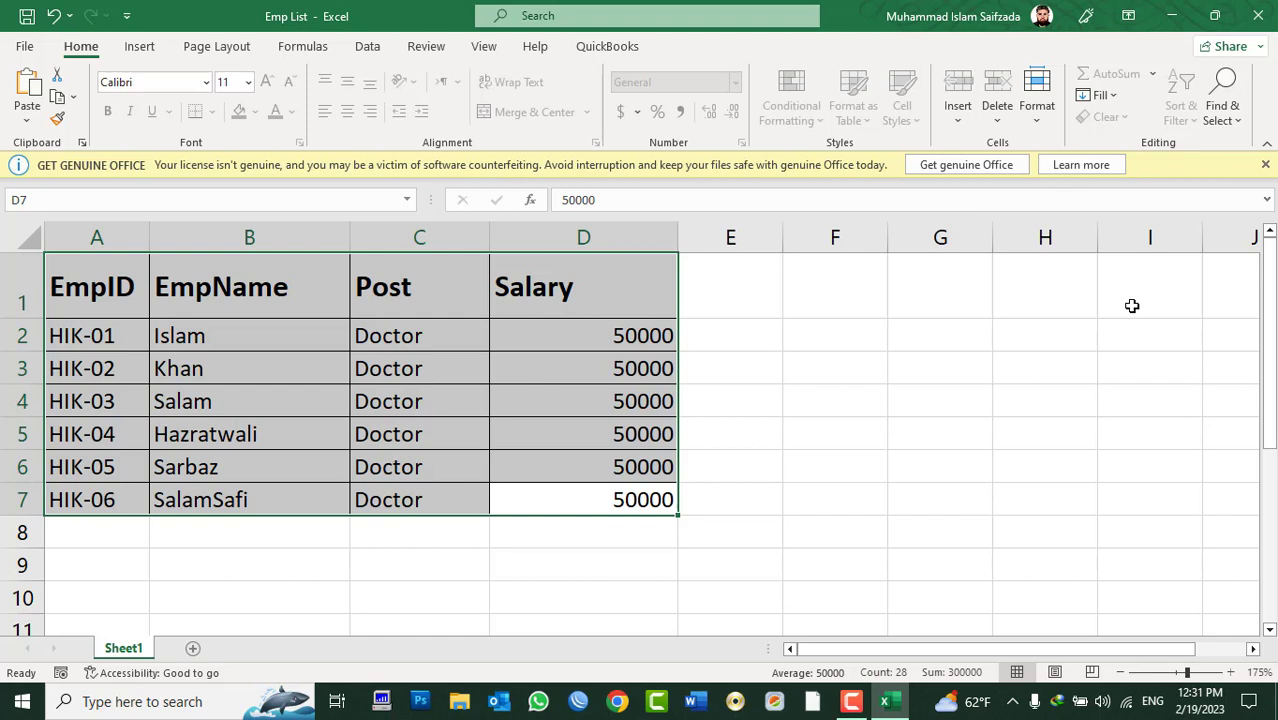
left_click(811, 302)
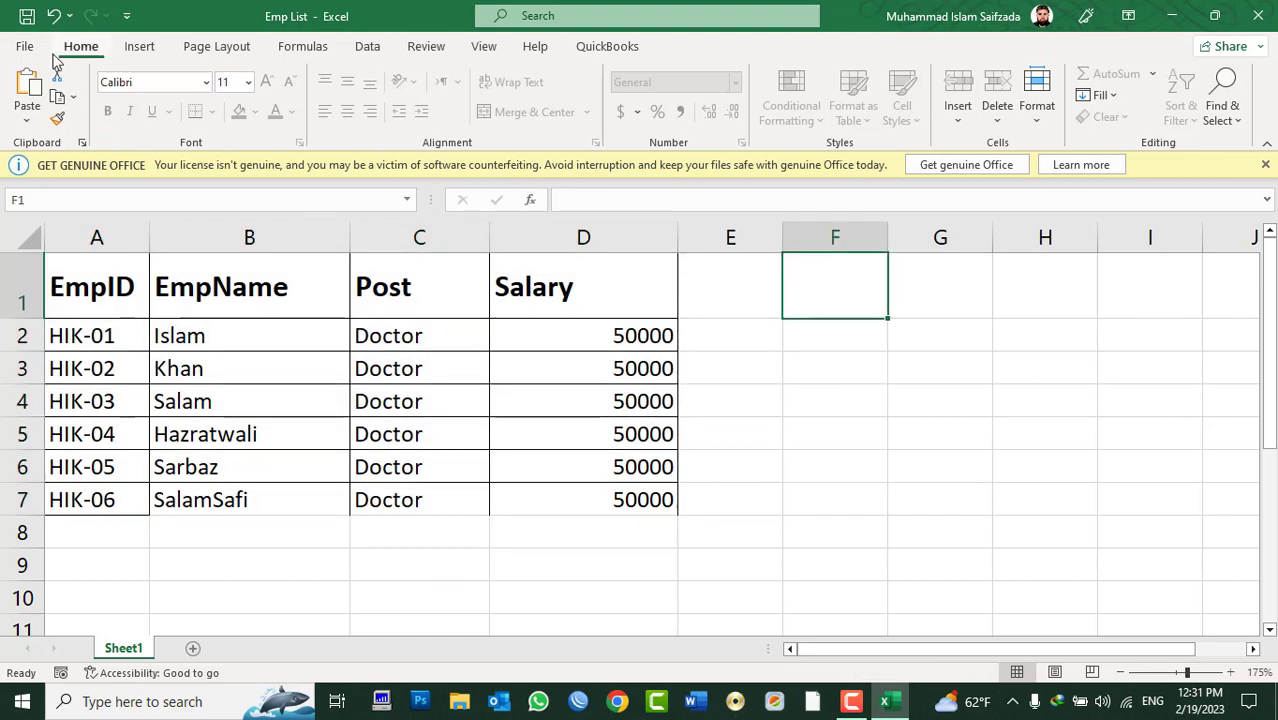
- Unprotect Sheet1 through File > Info > Protect Workbook by entering its password
left_click(24, 46)
left_click(82, 212)
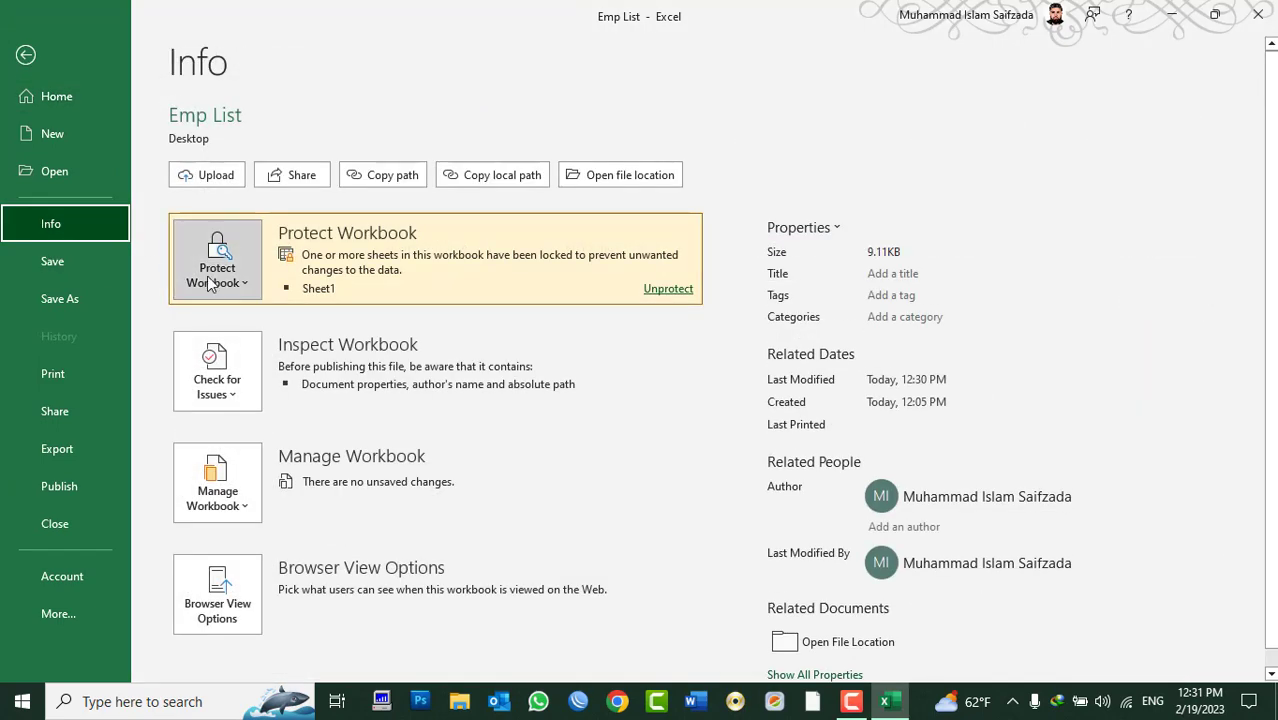
left_click(221, 282)
left_click(287, 440)
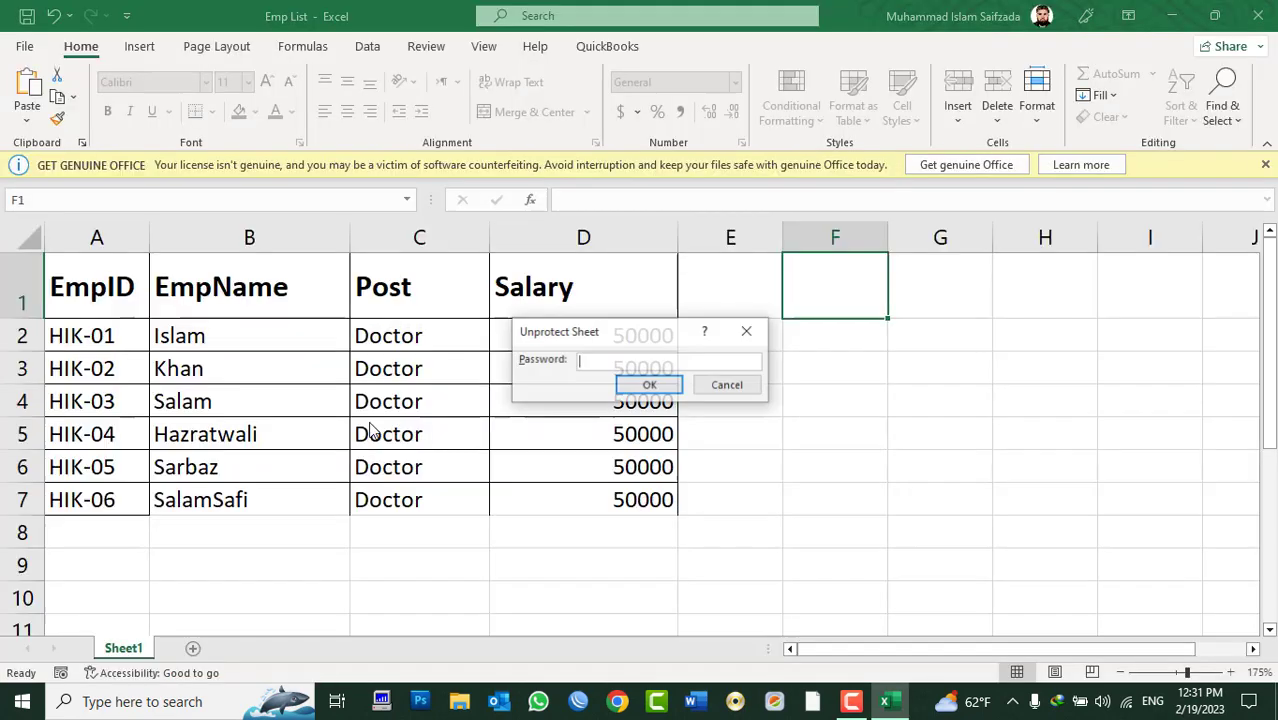
left_click(649, 385)
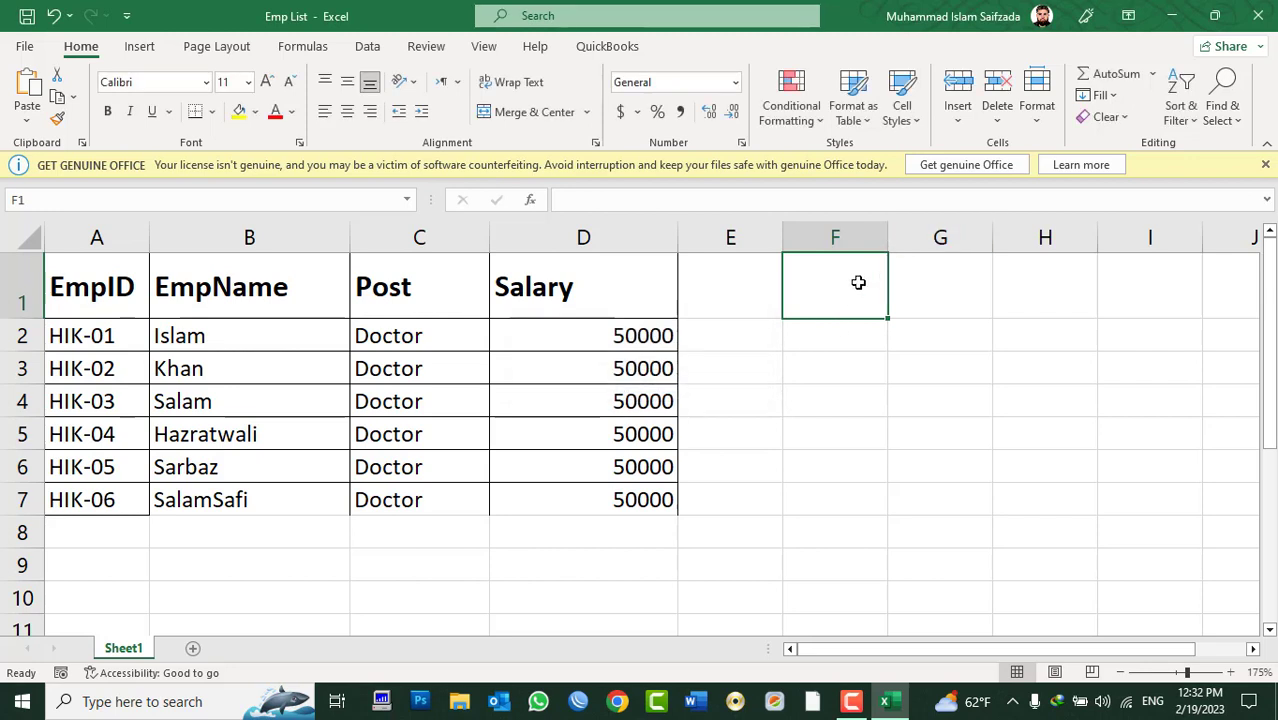
left_click_drag(858, 283, 1120, 302)
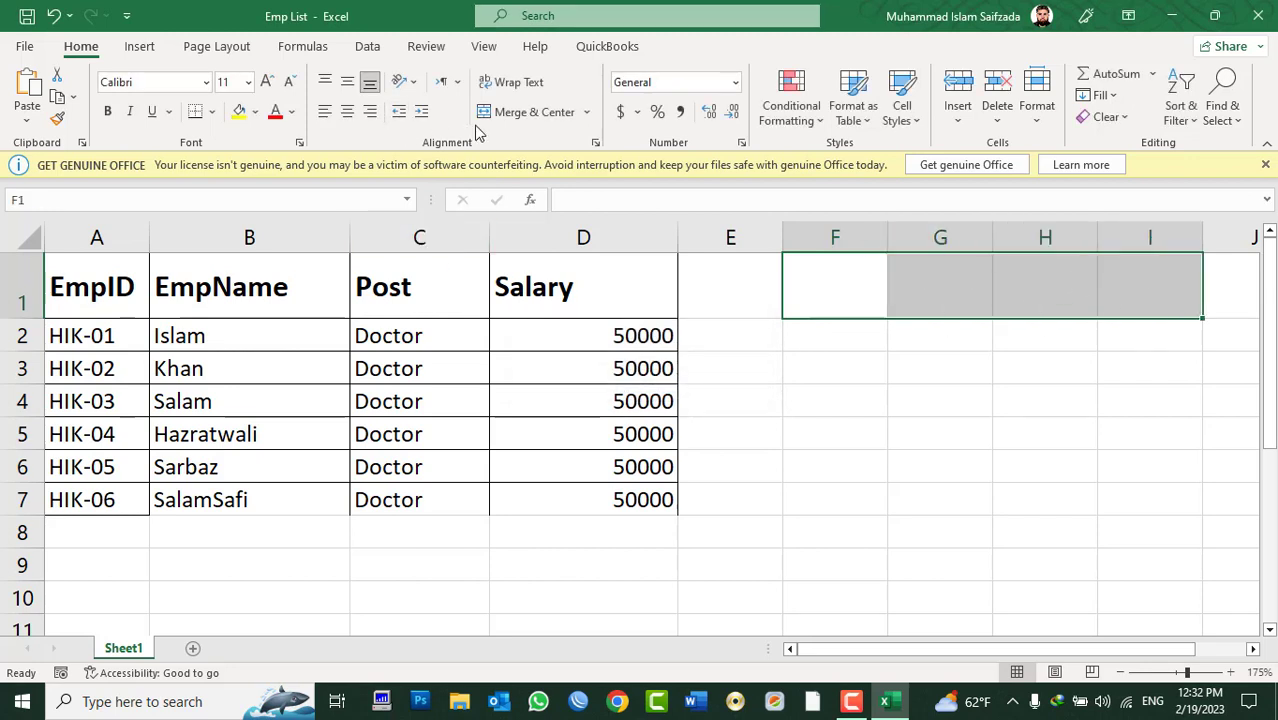
- Merge and centre F1:I1 and type the heading 'Please Share Your Comments'
left_click(545, 113)
type("Y")
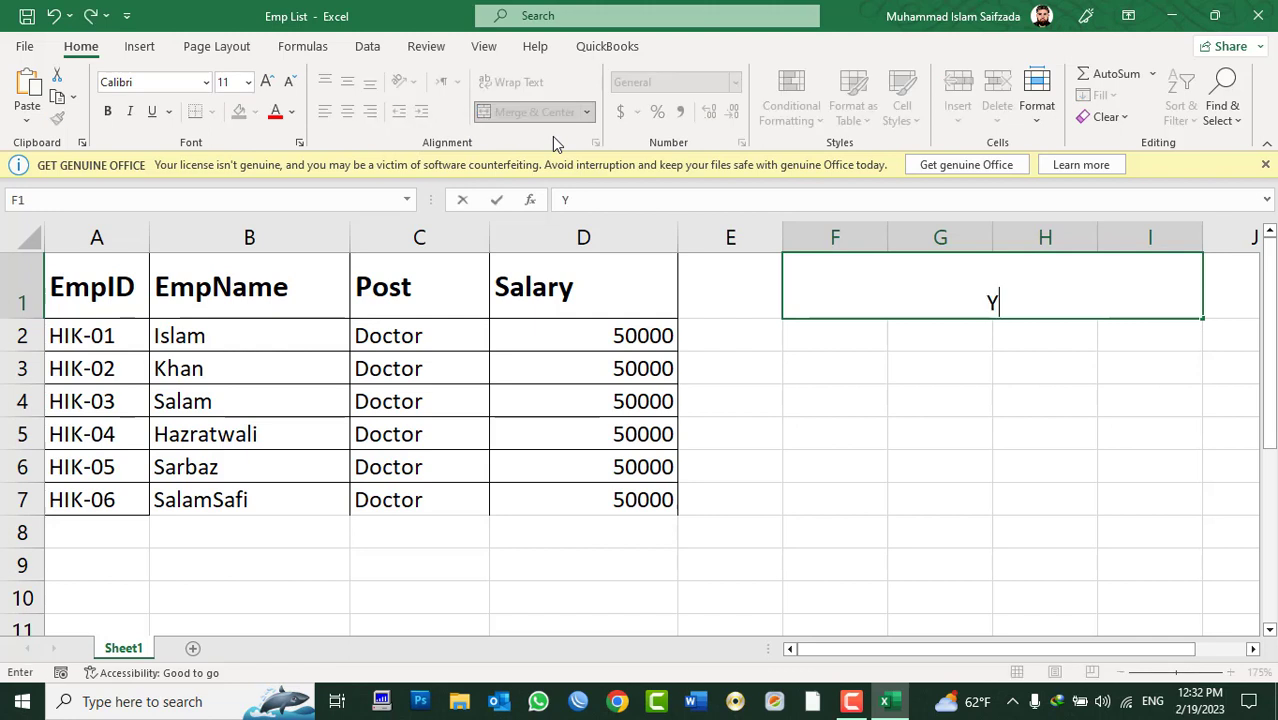
type("our")
key("BackSpace")
key("BackSpace")
key("BackSpace")
key("BackSpace")
type("Please")
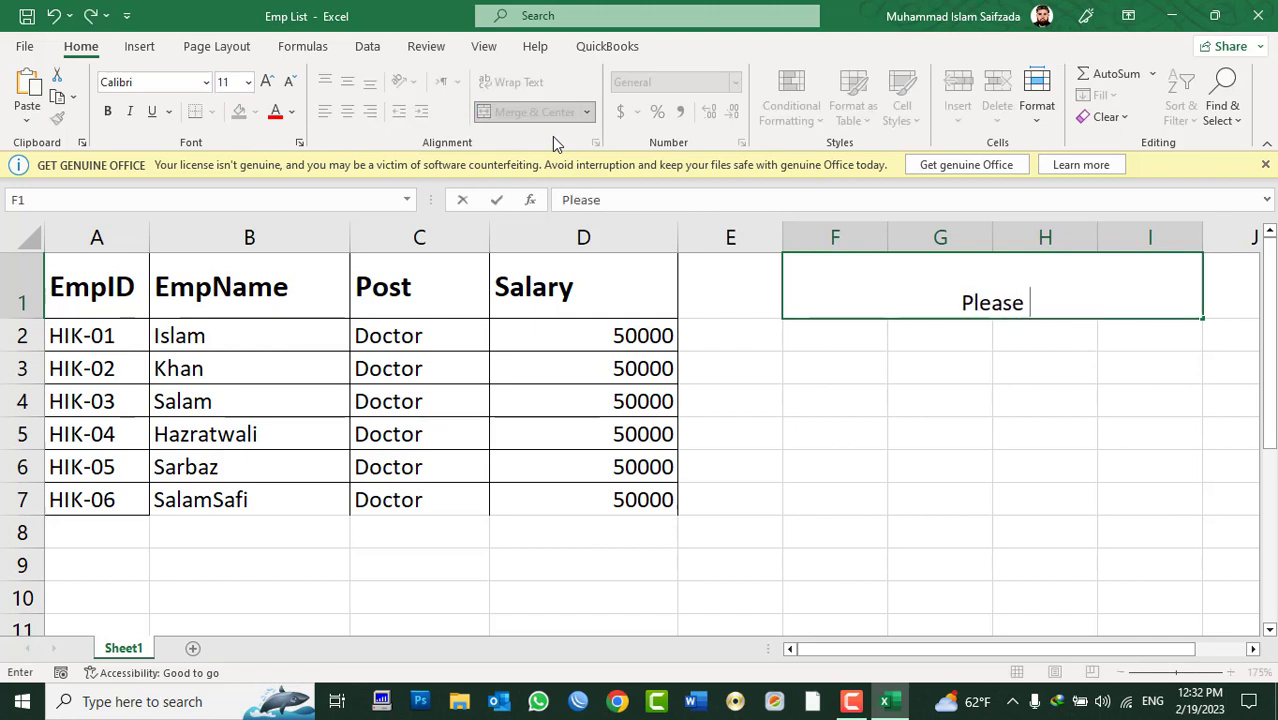
type(" Share You")
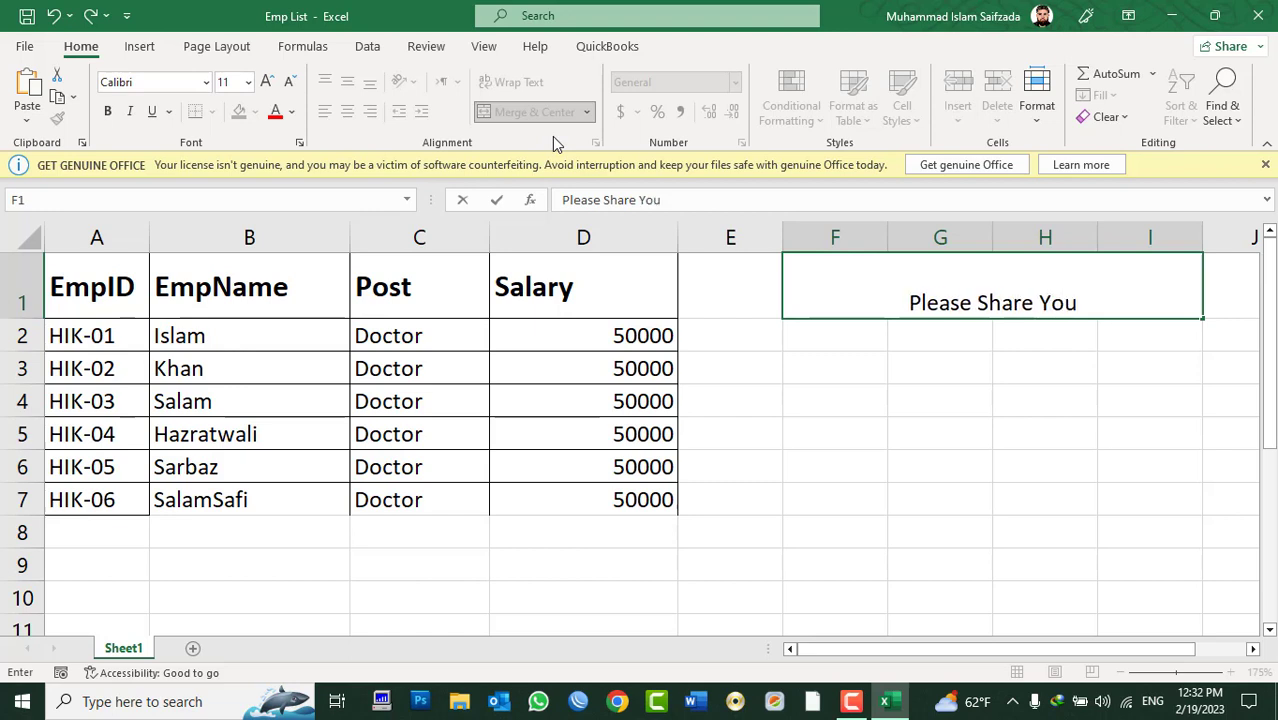
type("r Co")
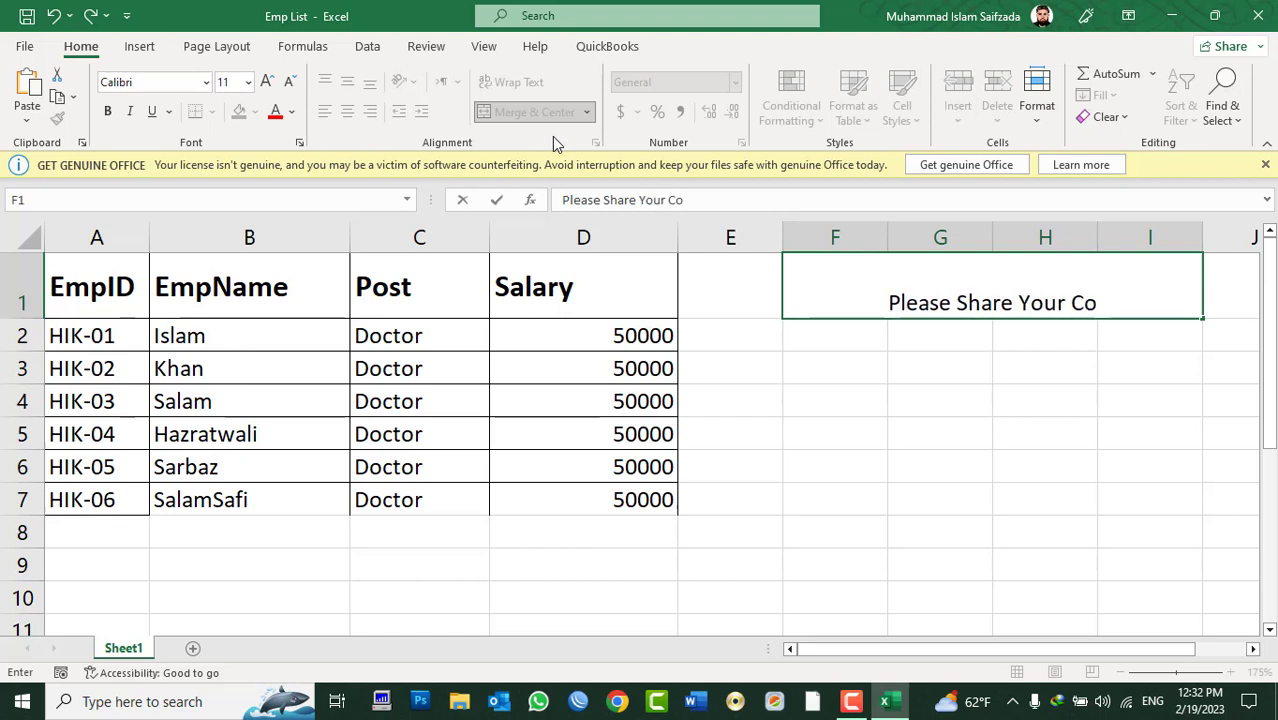
type("mments")
key("Return")
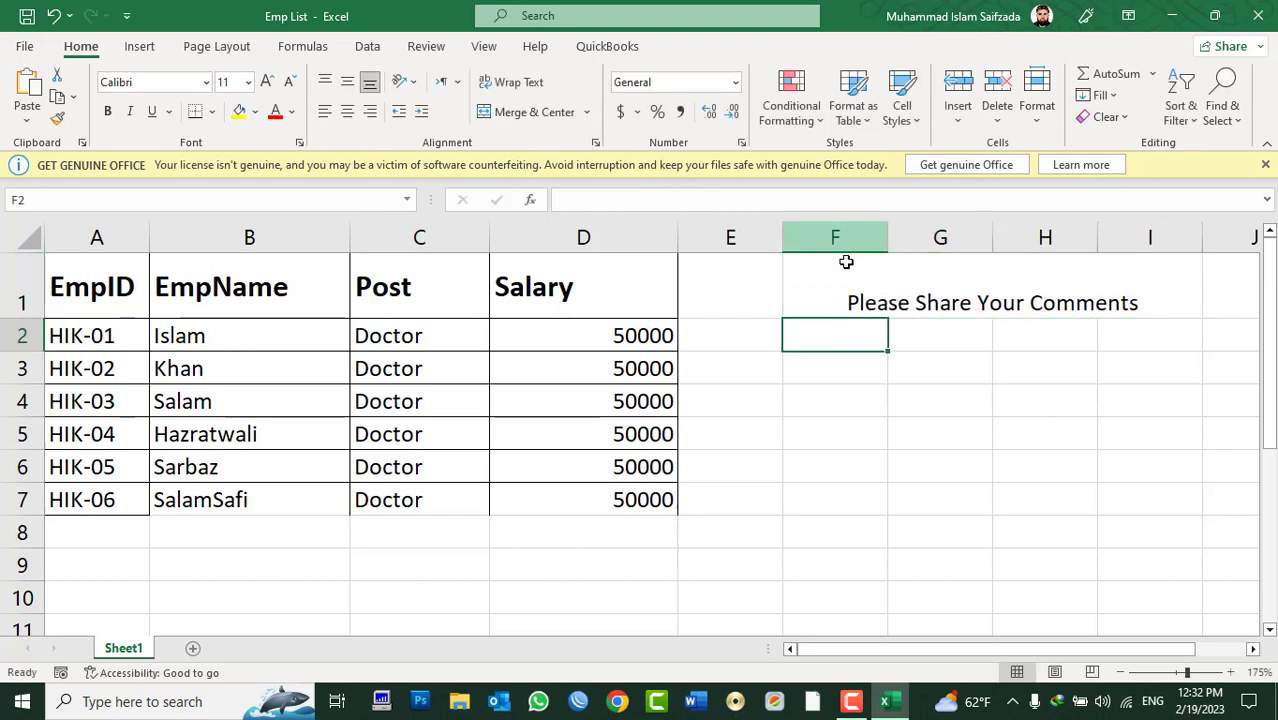
- Make the heading middle-aligned, bold and 14-point
left_click(815, 259)
left_click(347, 81)
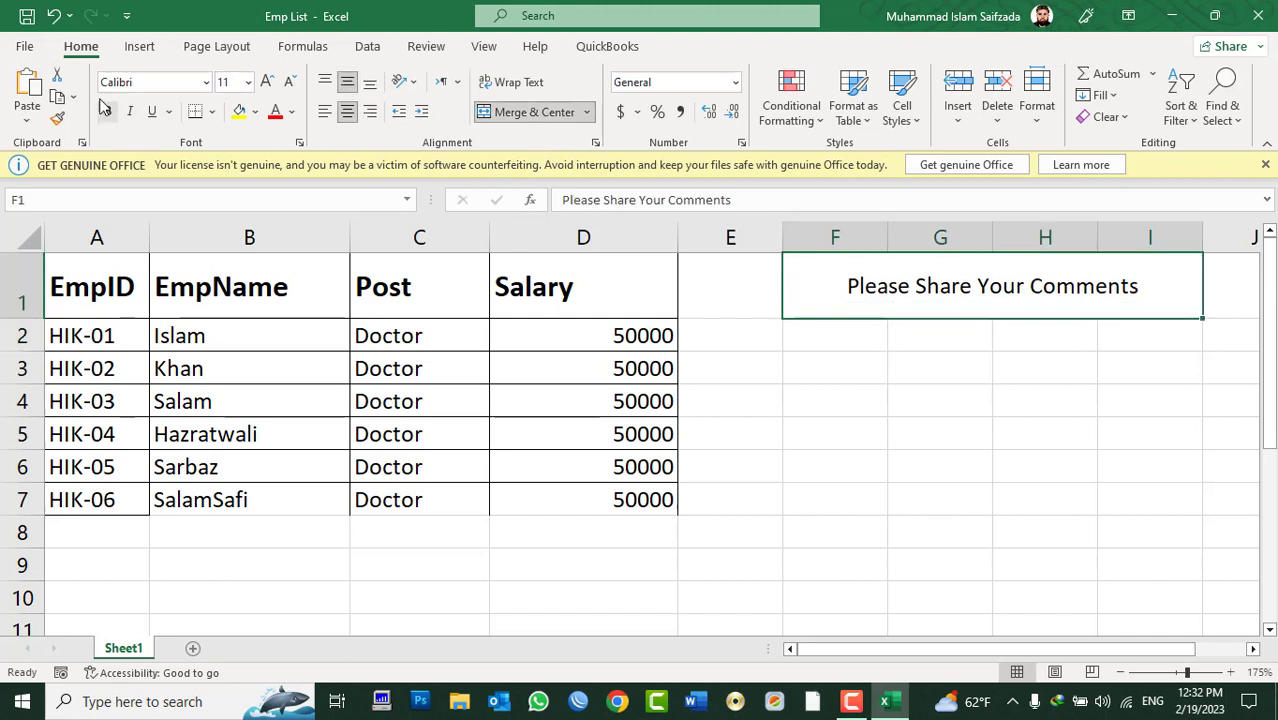
left_click(107, 111)
left_click(265, 81)
left_click(265, 81)
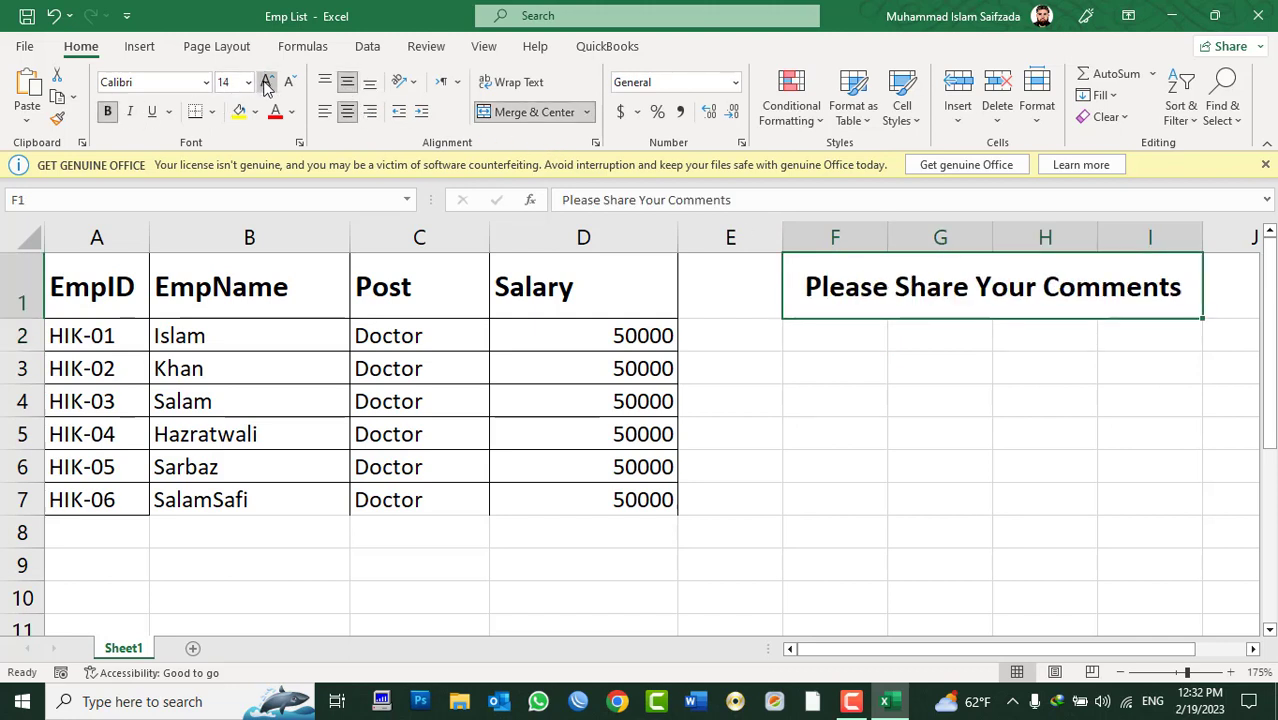
left_click(265, 81)
left_click(289, 81)
- Label F2 'Name' and G2 'Comments', and widen column G for comments
left_click(836, 331)
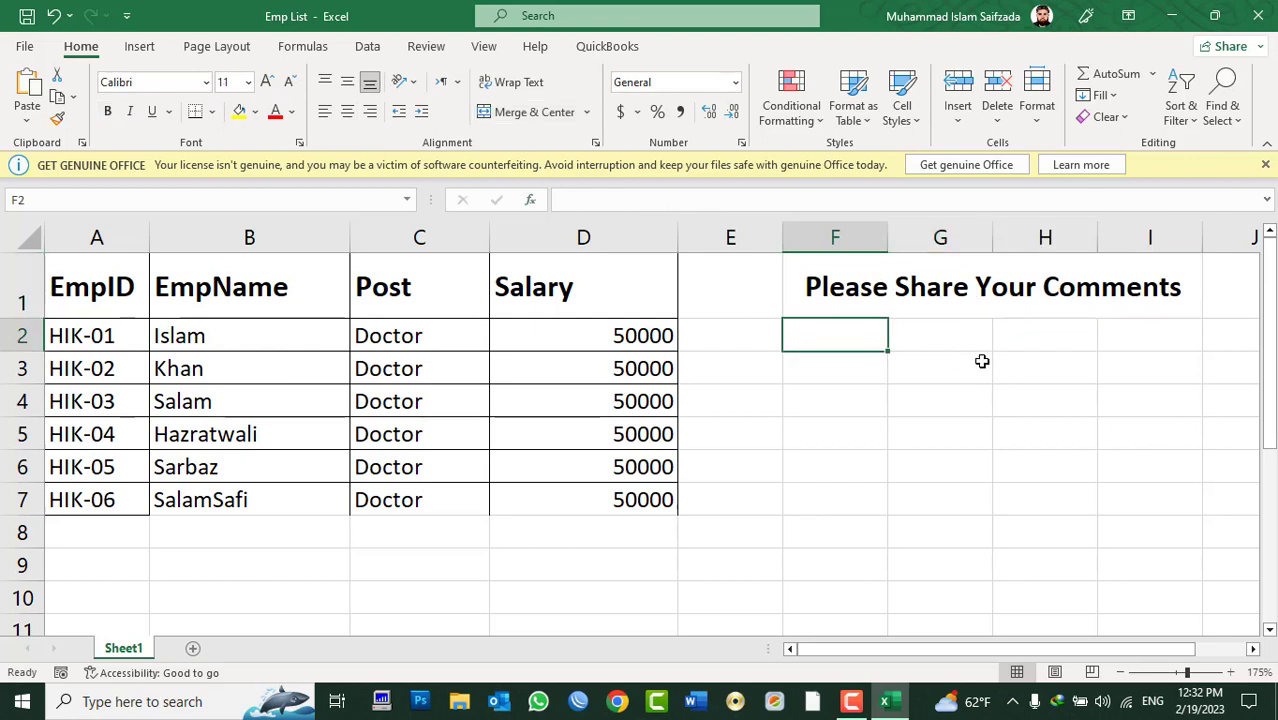
type("Name")
key("Tab")
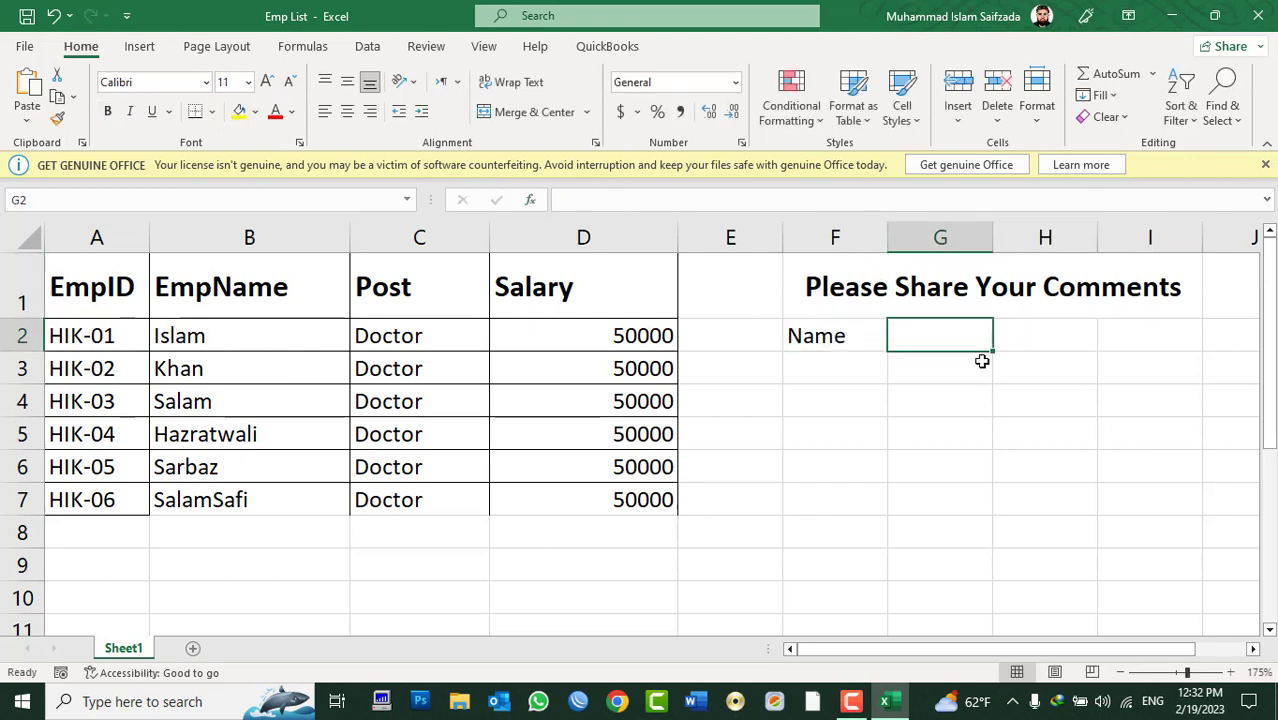
type("Comments")
key("Return")
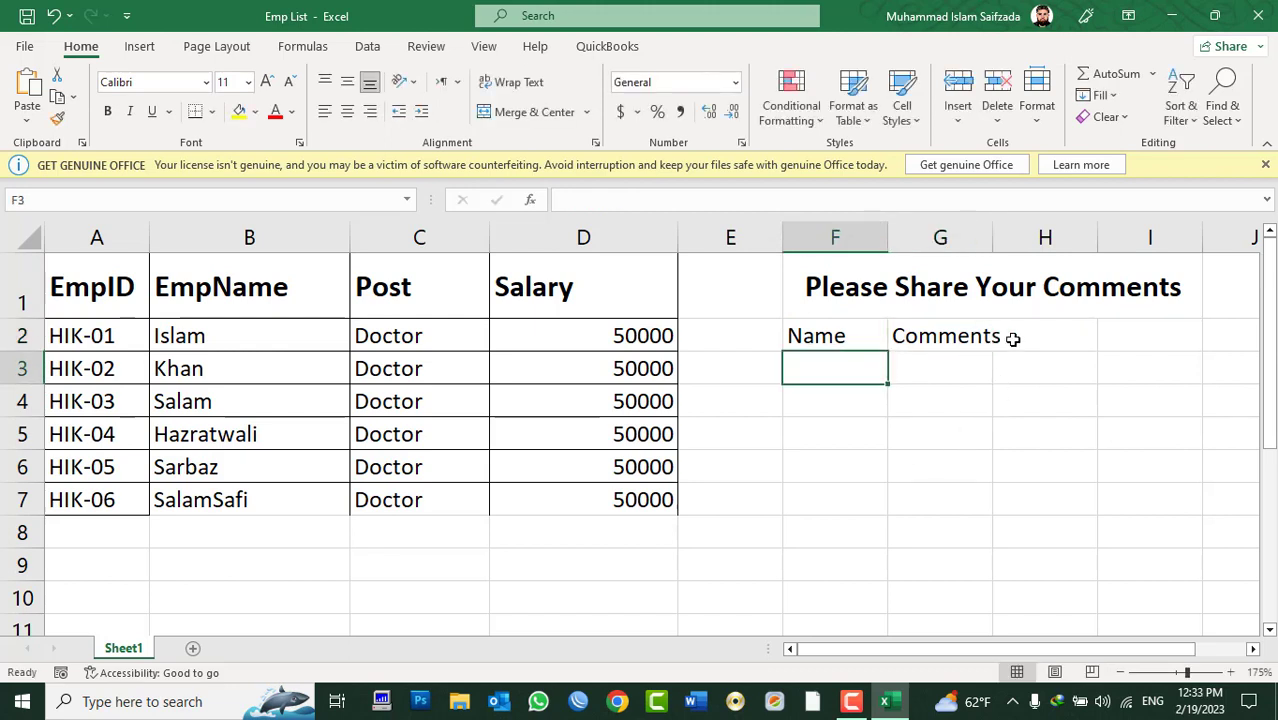
left_click_drag(993, 237, 1196, 280)
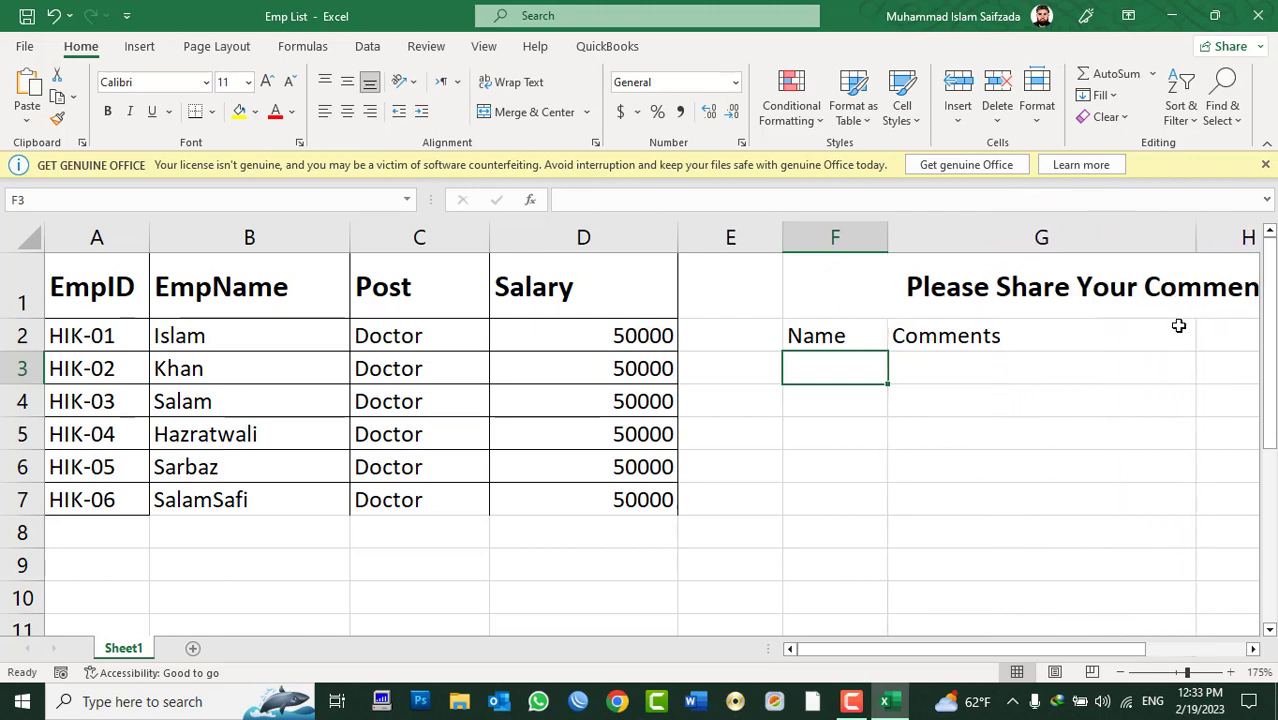
- Unmerge the comments title and re-merge it centred across F1:G1 only
left_click(1036, 290)
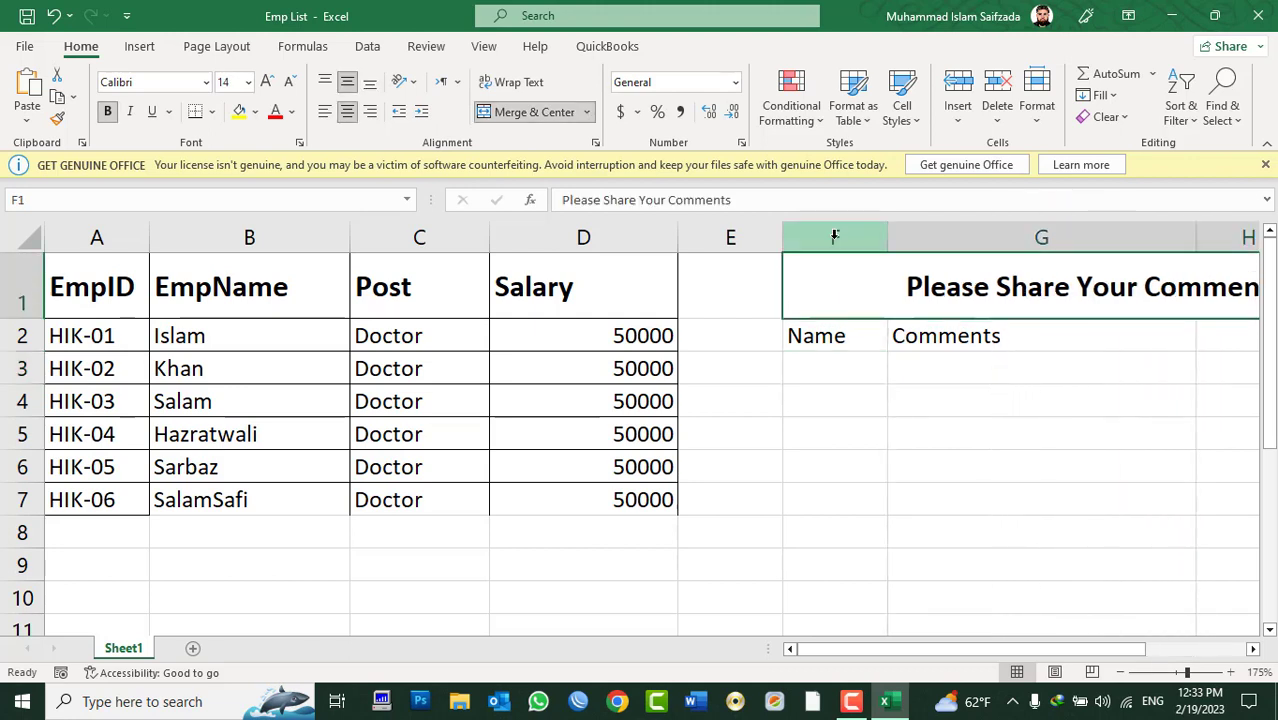
left_click(510, 115)
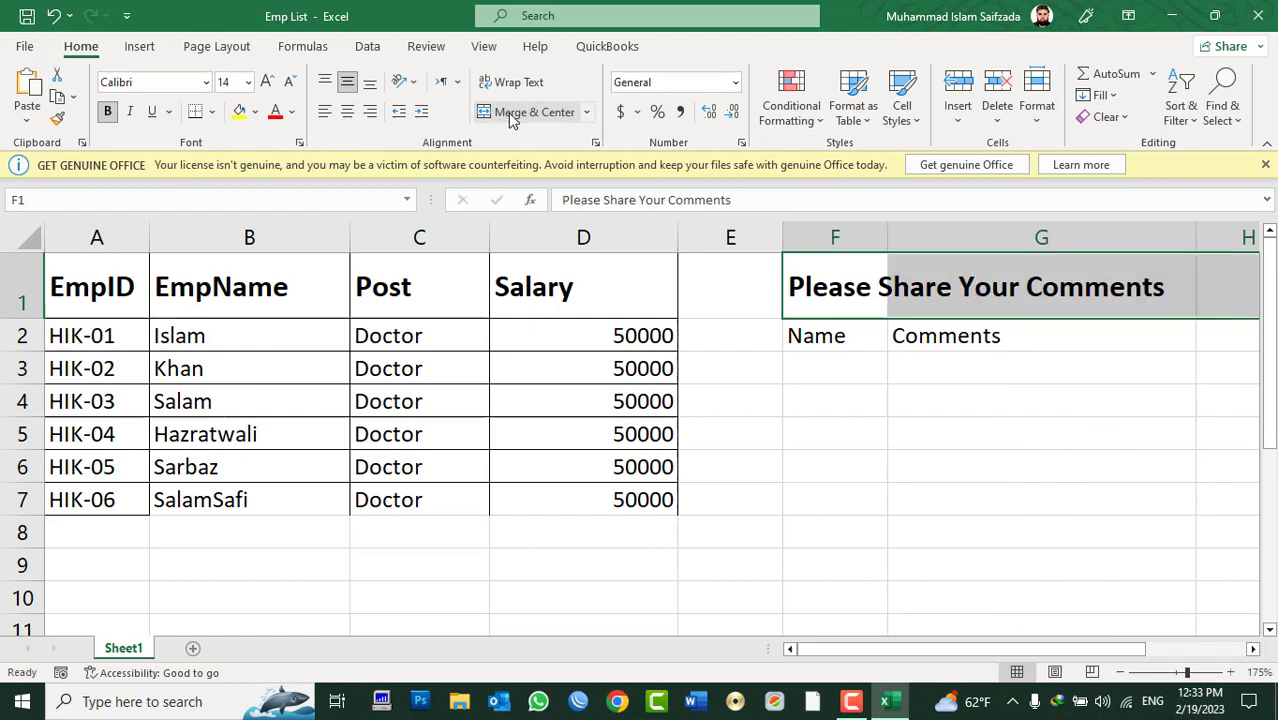
left_click(818, 289)
left_click_drag(818, 289, 1122, 290)
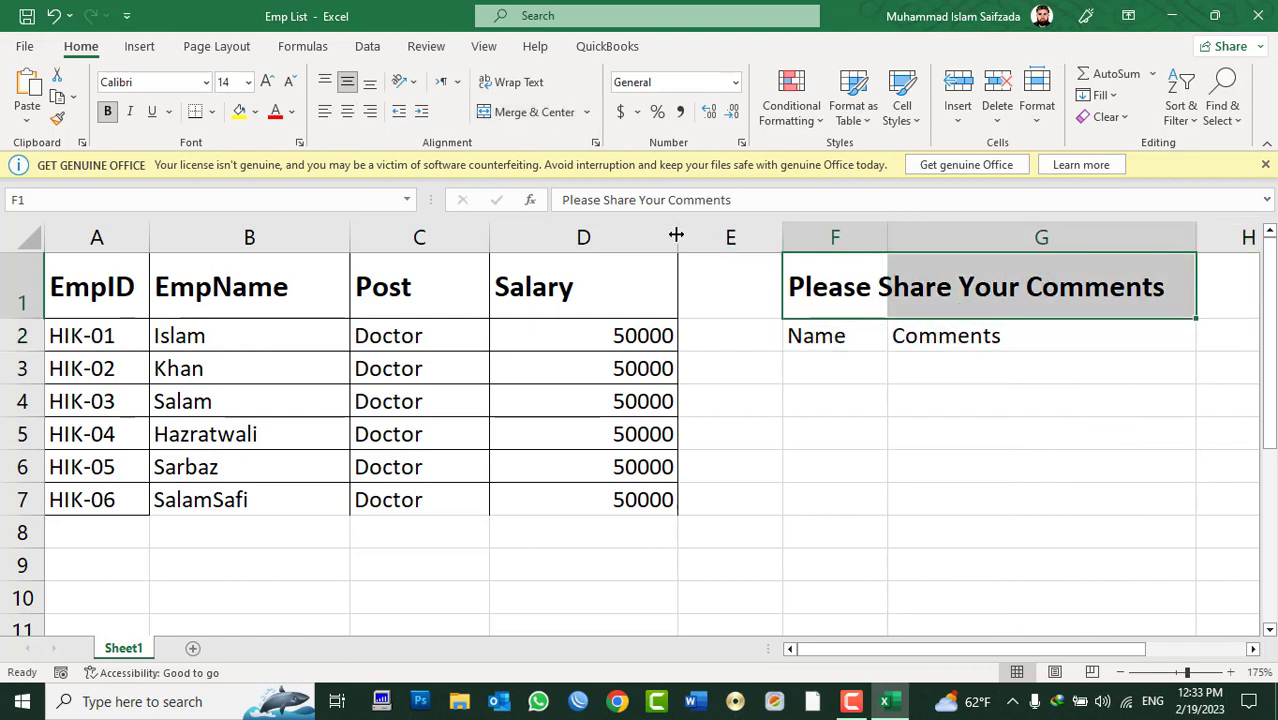
left_click(532, 112)
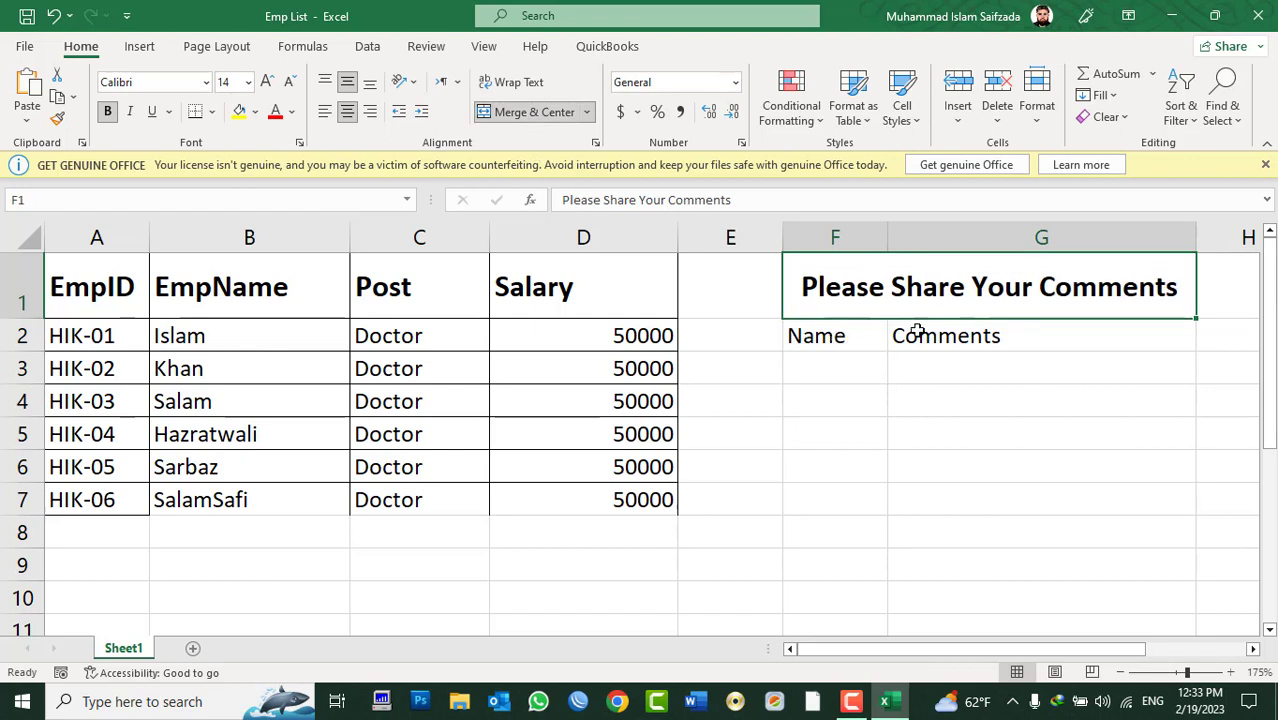
left_click(825, 369)
- Widen column G further, shrink column E to a thin gap, and glance at Protect Workbook options
left_click(930, 336)
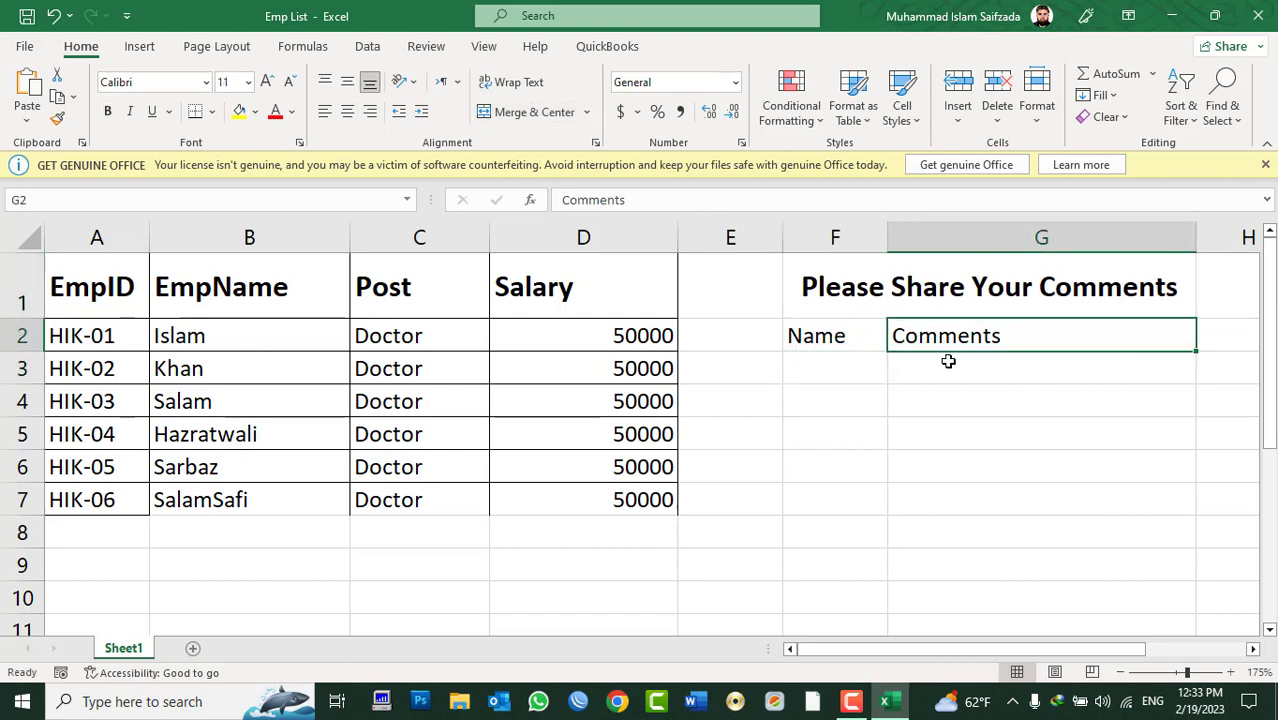
left_click_drag(1196, 237, 1246, 237)
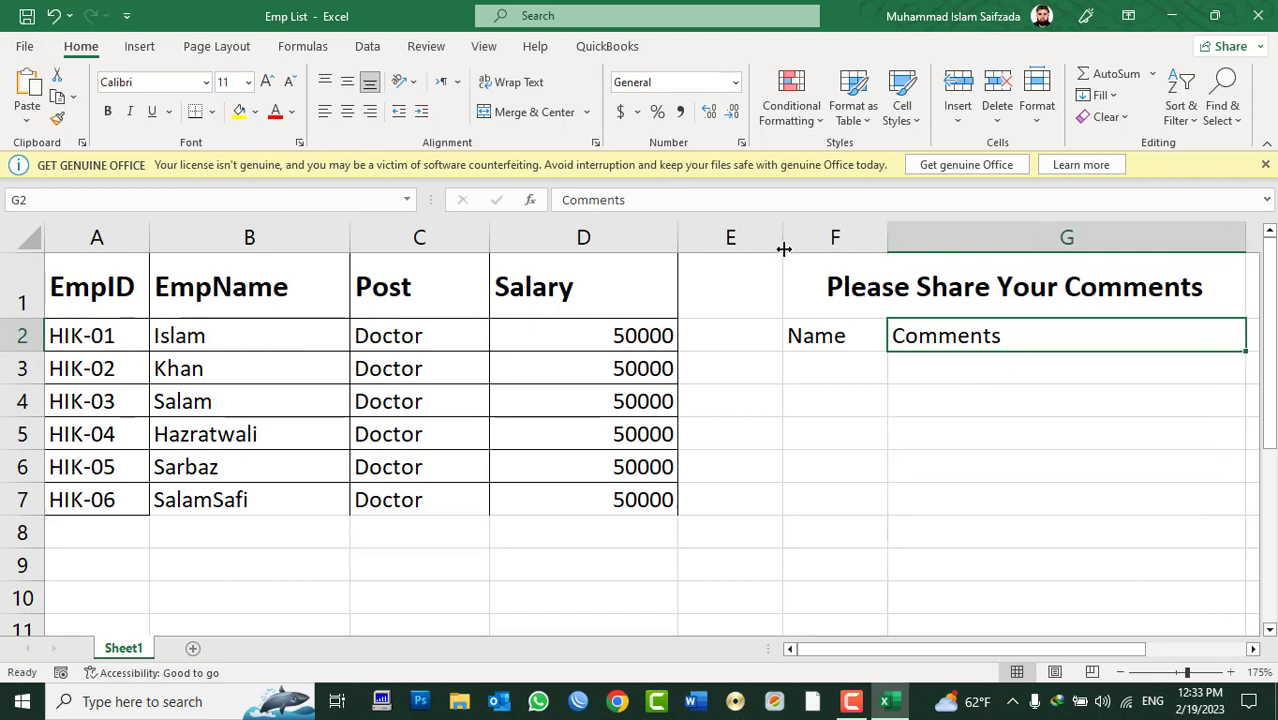
left_click_drag(783, 240, 711, 258)
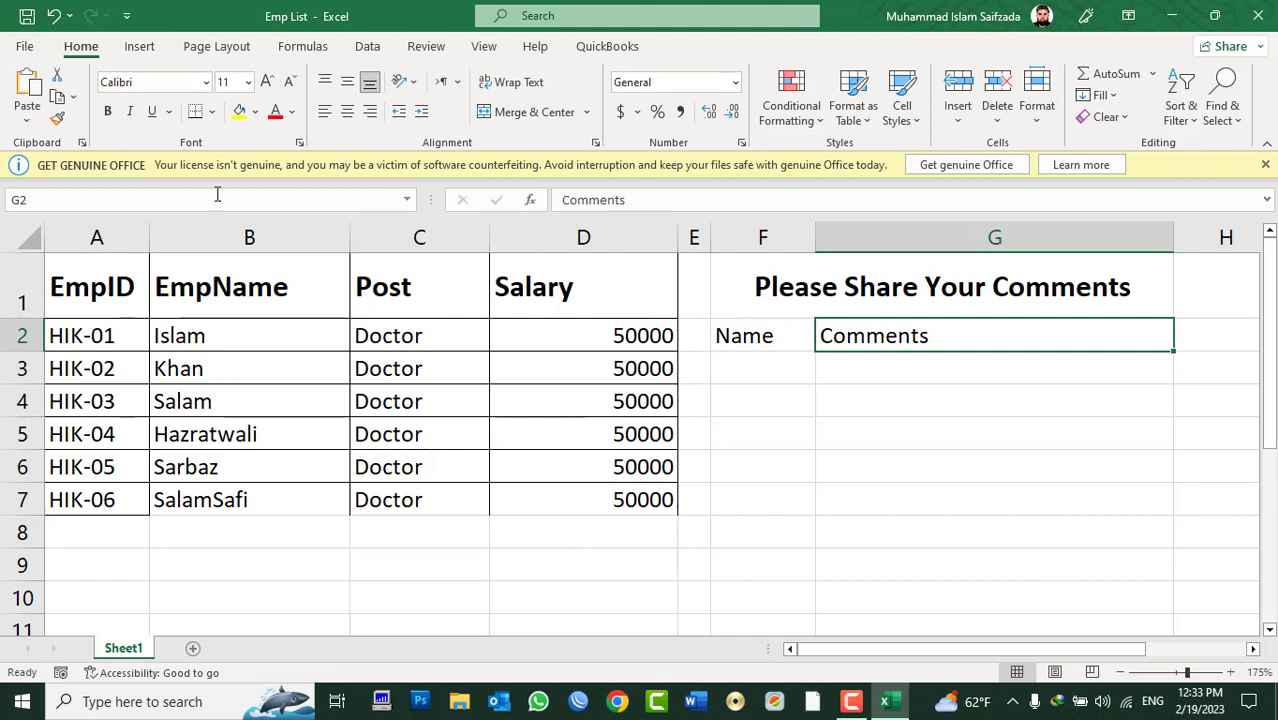
left_click(25, 46)
left_click(72, 214)
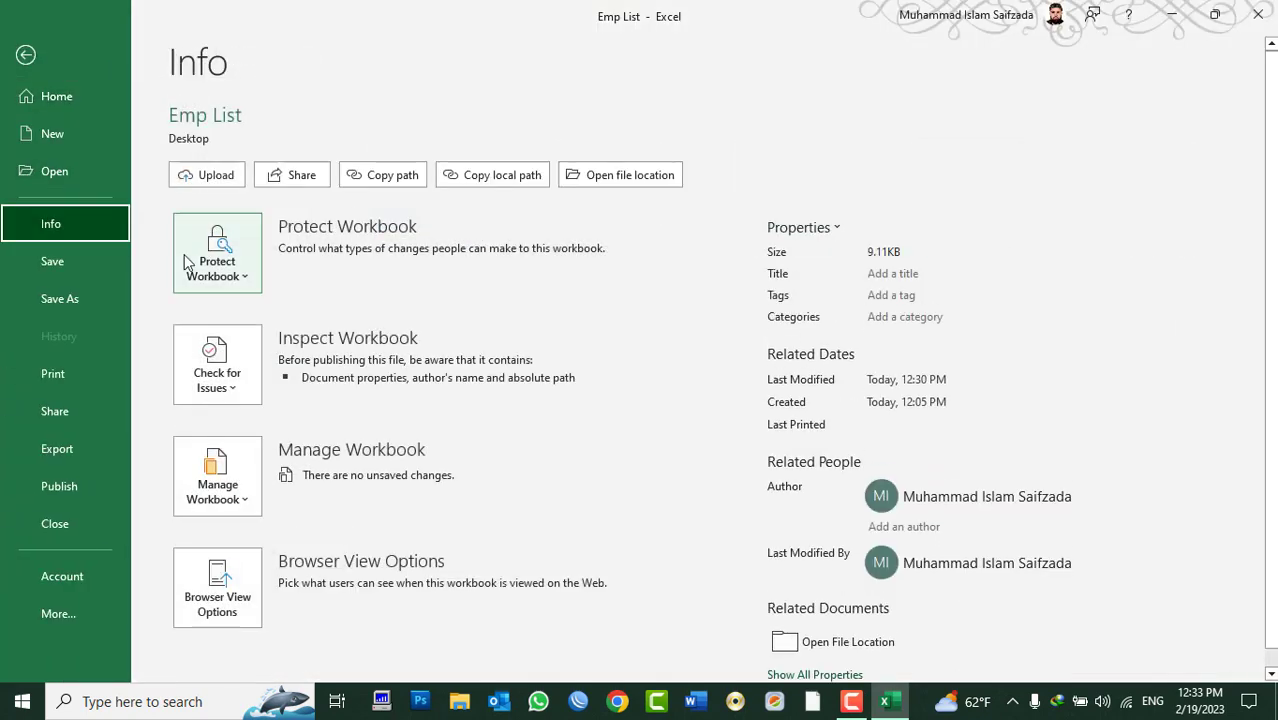
left_click(230, 284)
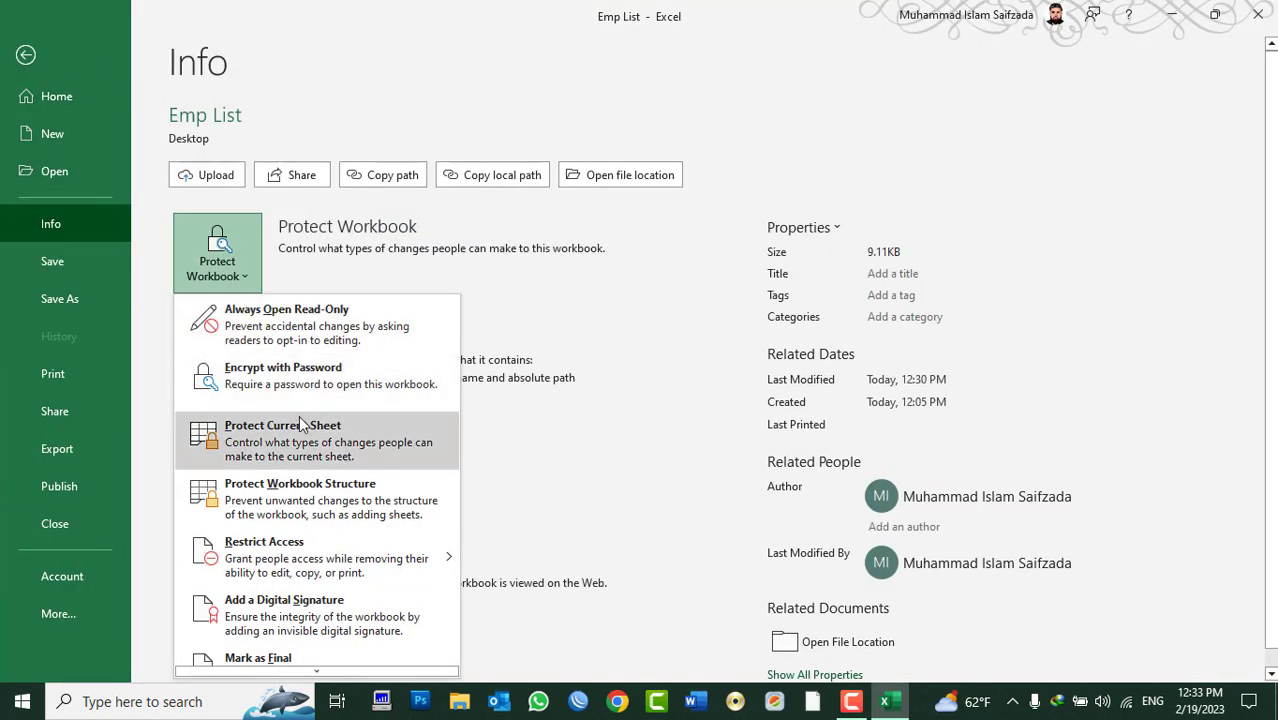
left_click(25, 55)
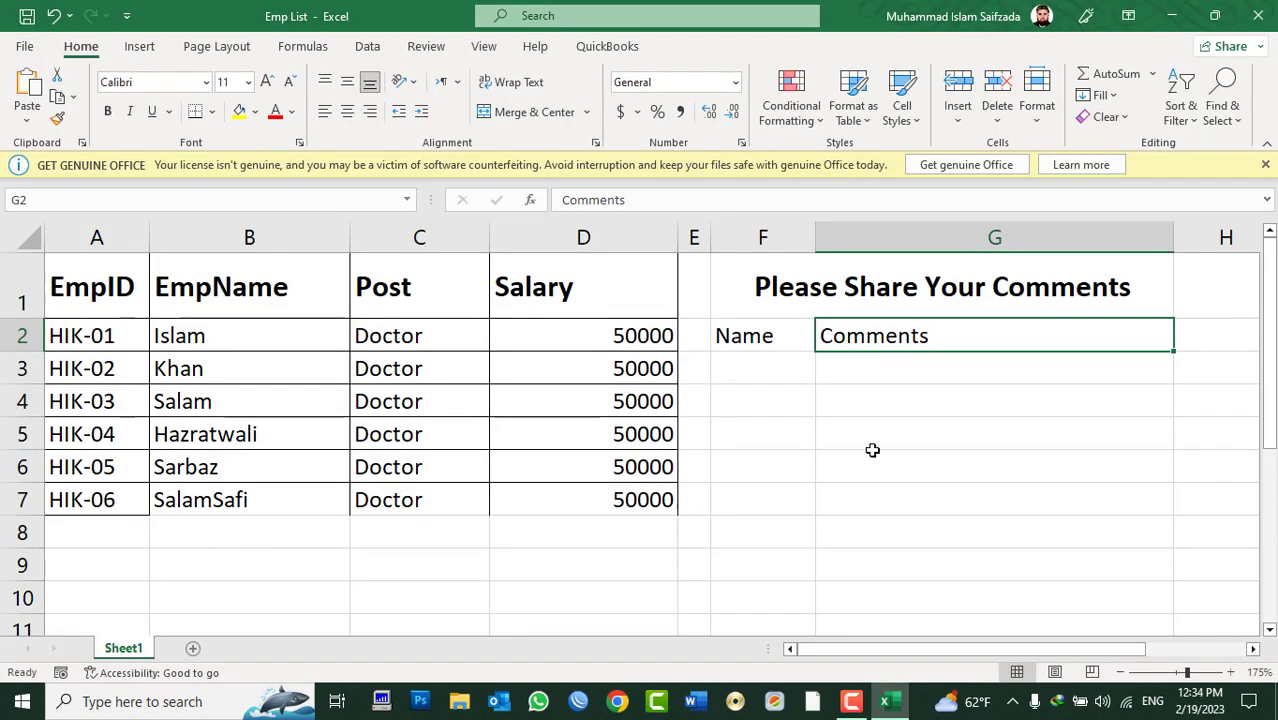
left_click(828, 438)
left_click(816, 476)
- Check cells across the table and comment area, and review the Format menu's lock options unchanged
left_click(545, 560)
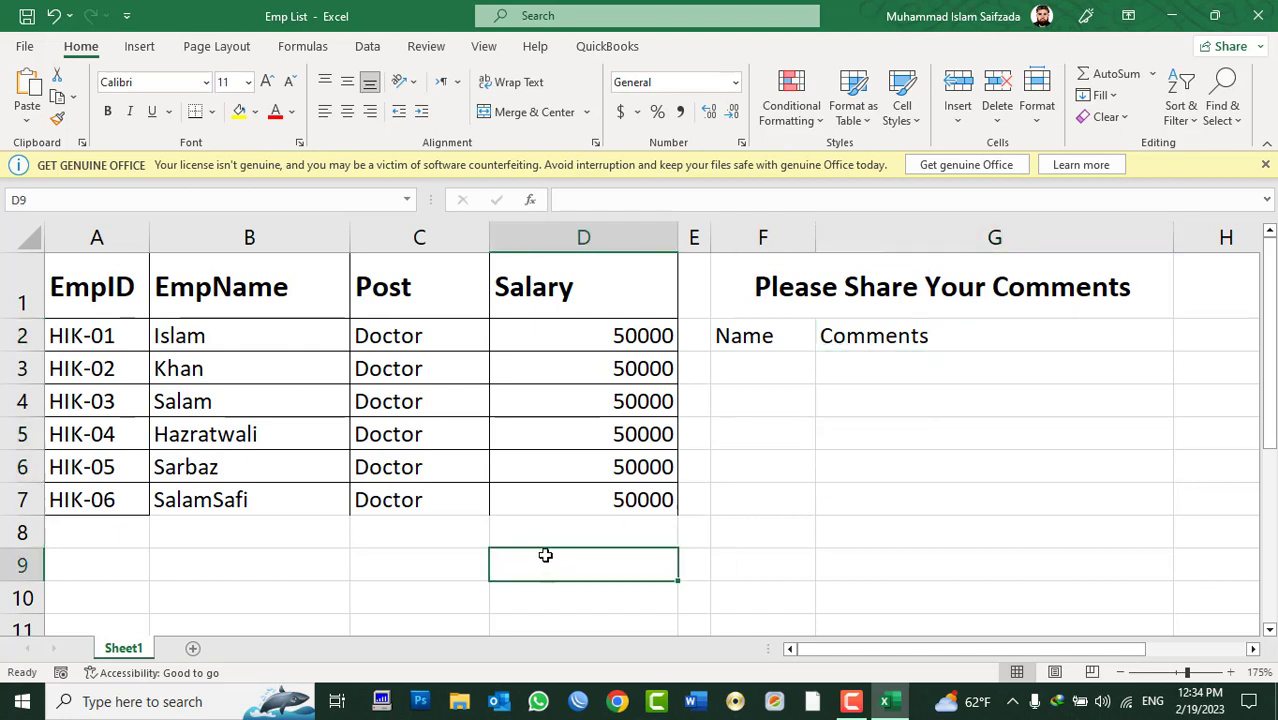
left_click(535, 532)
left_click(405, 565)
left_click(422, 592)
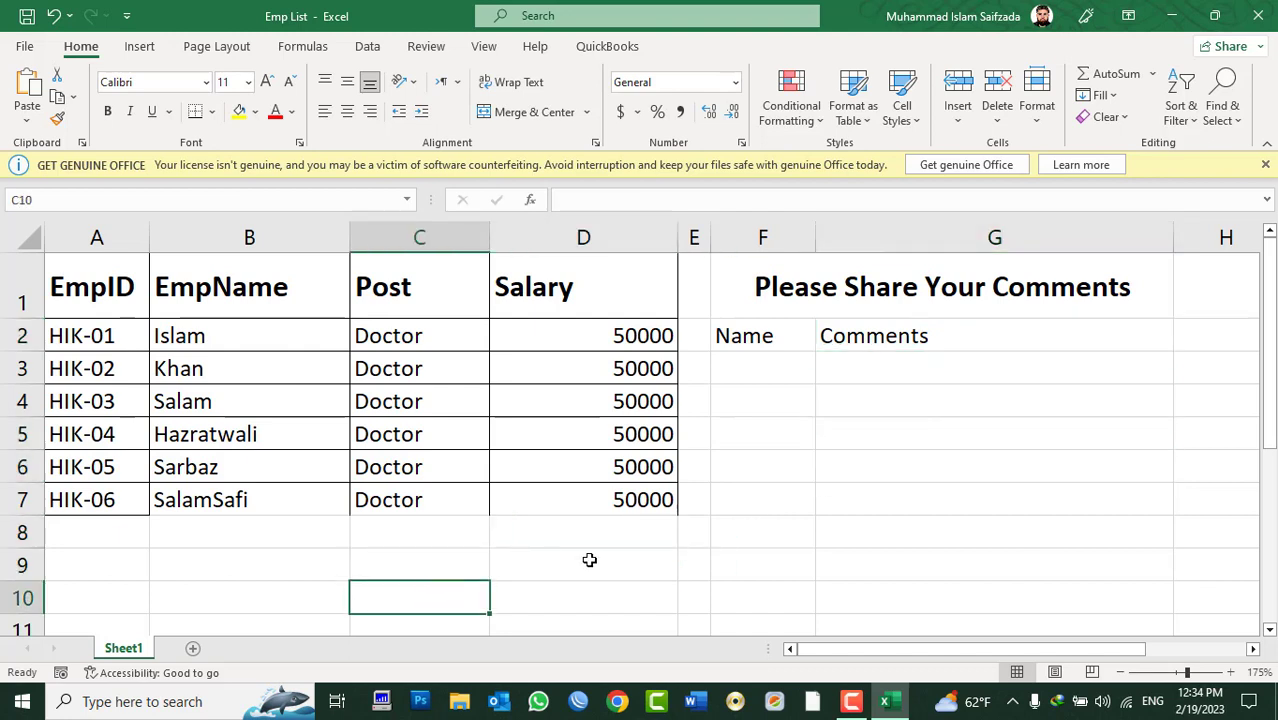
left_click(607, 566)
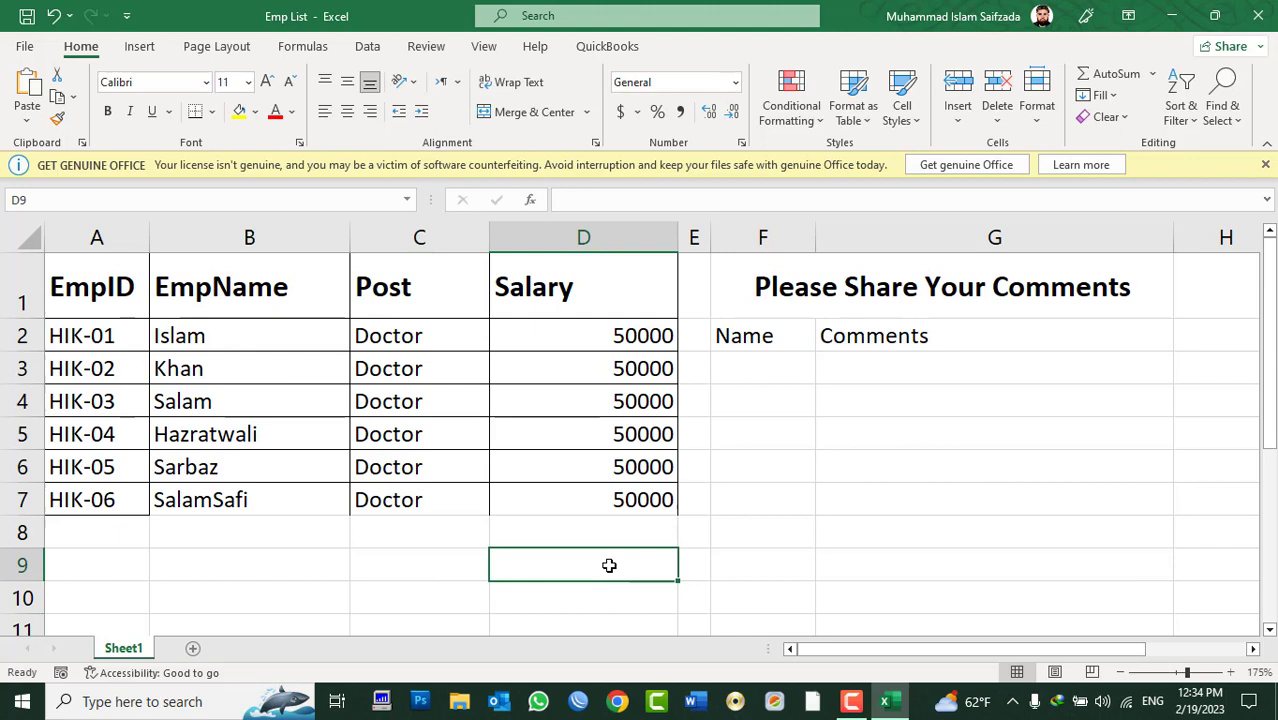
left_click(768, 401)
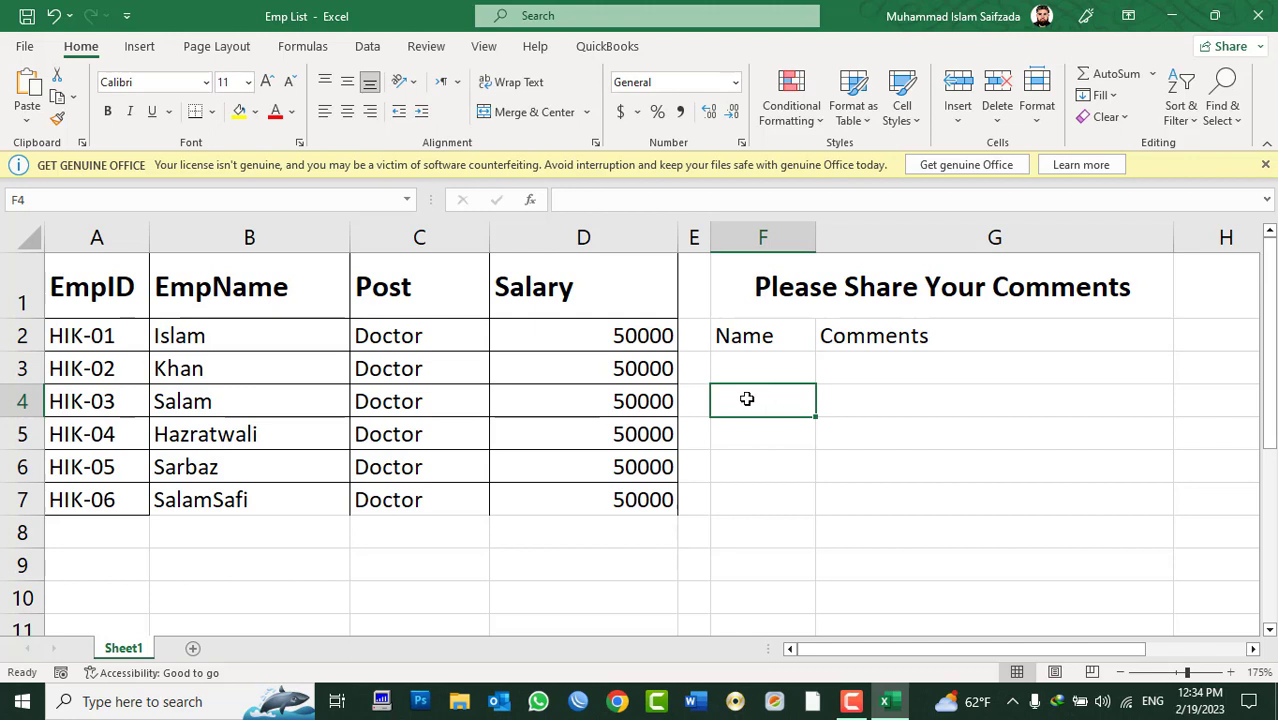
left_click(722, 464)
left_click(582, 406)
left_click(567, 344)
left_click(645, 297)
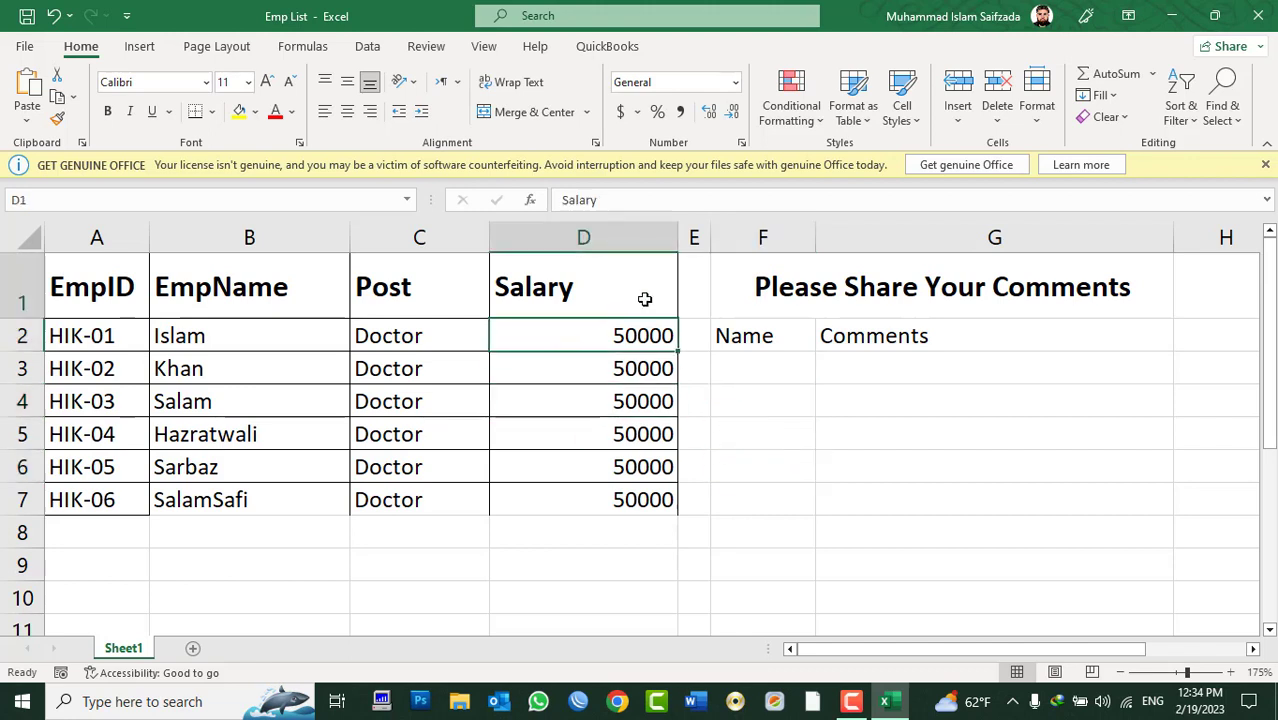
left_click(756, 479)
left_click(647, 541)
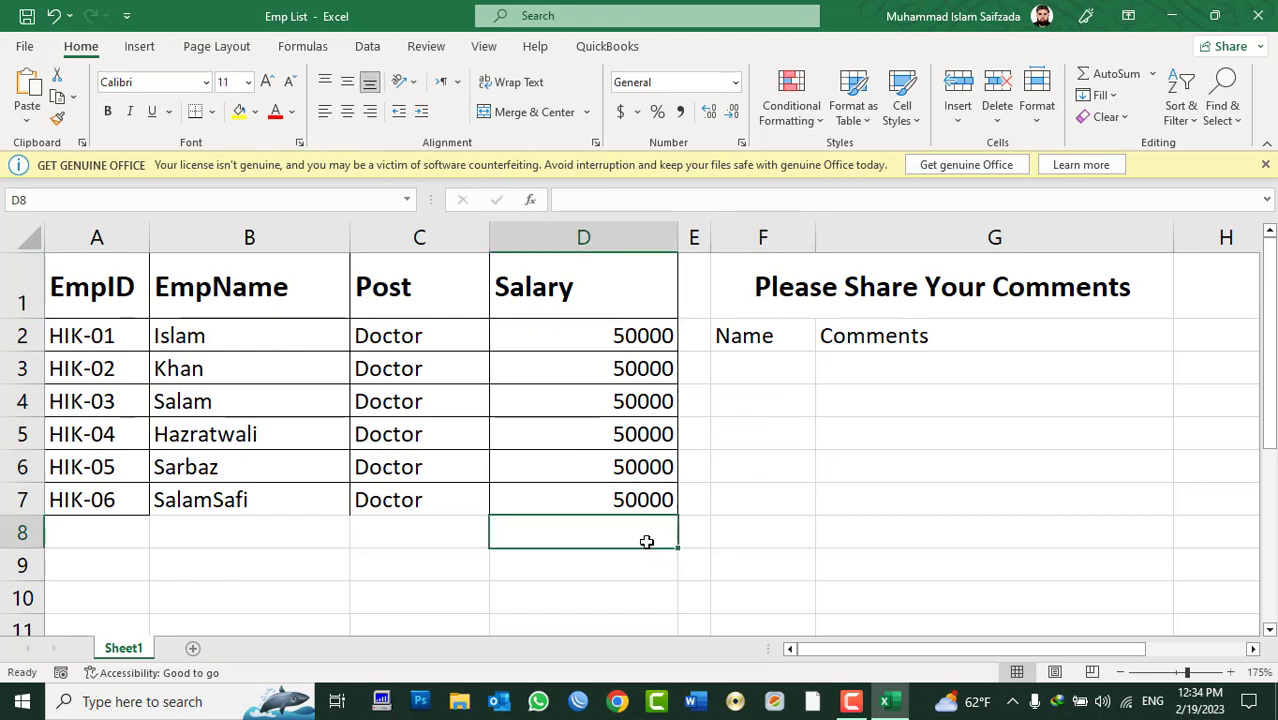
left_click(930, 441)
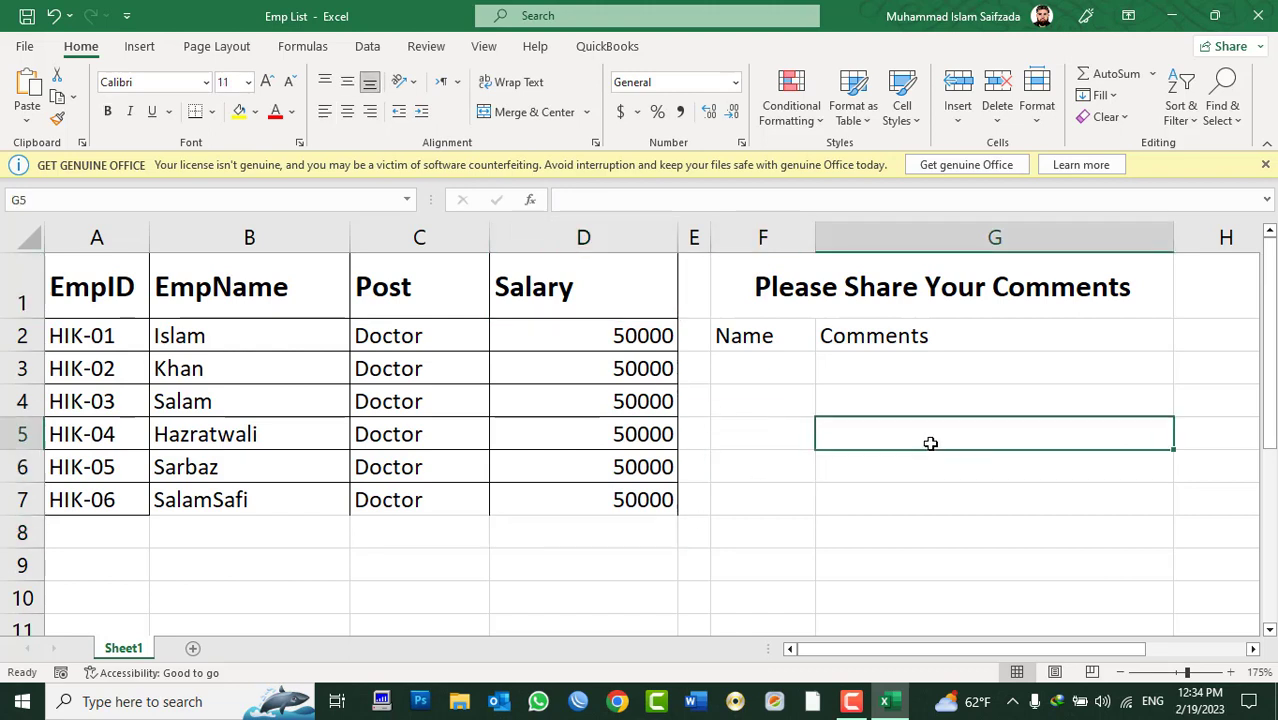
left_click(1038, 125)
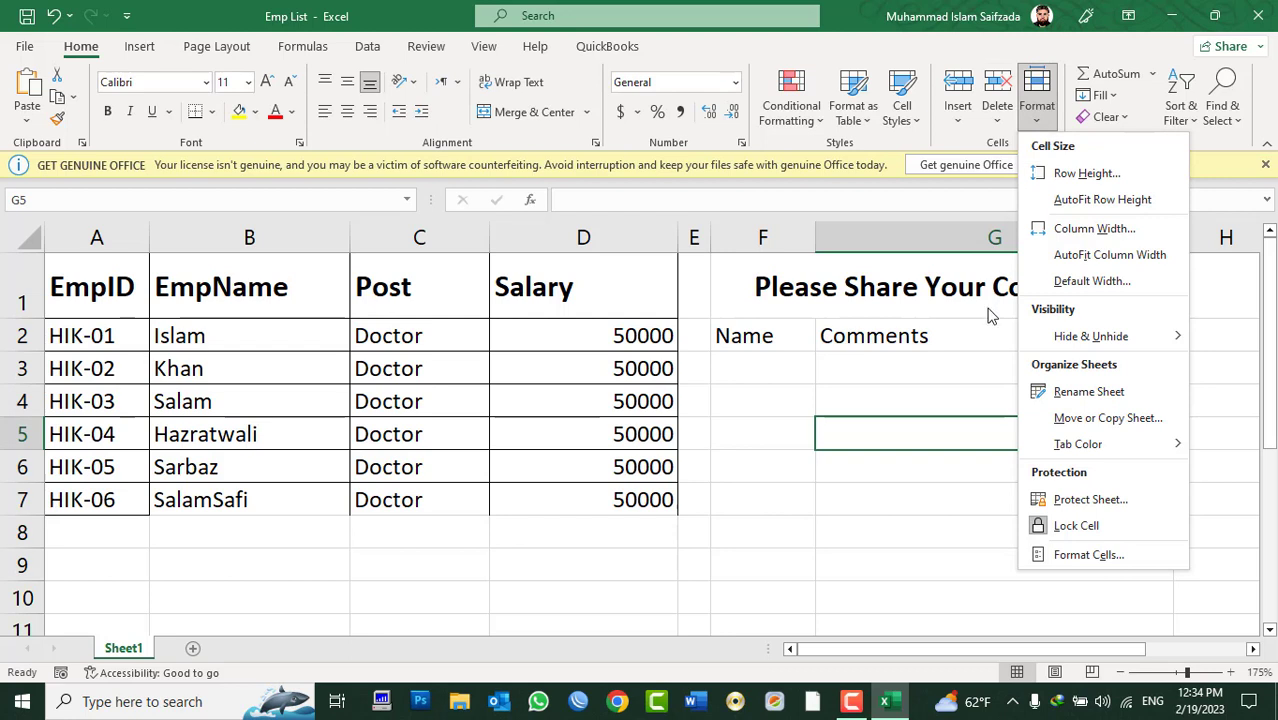
left_click(1085, 534)
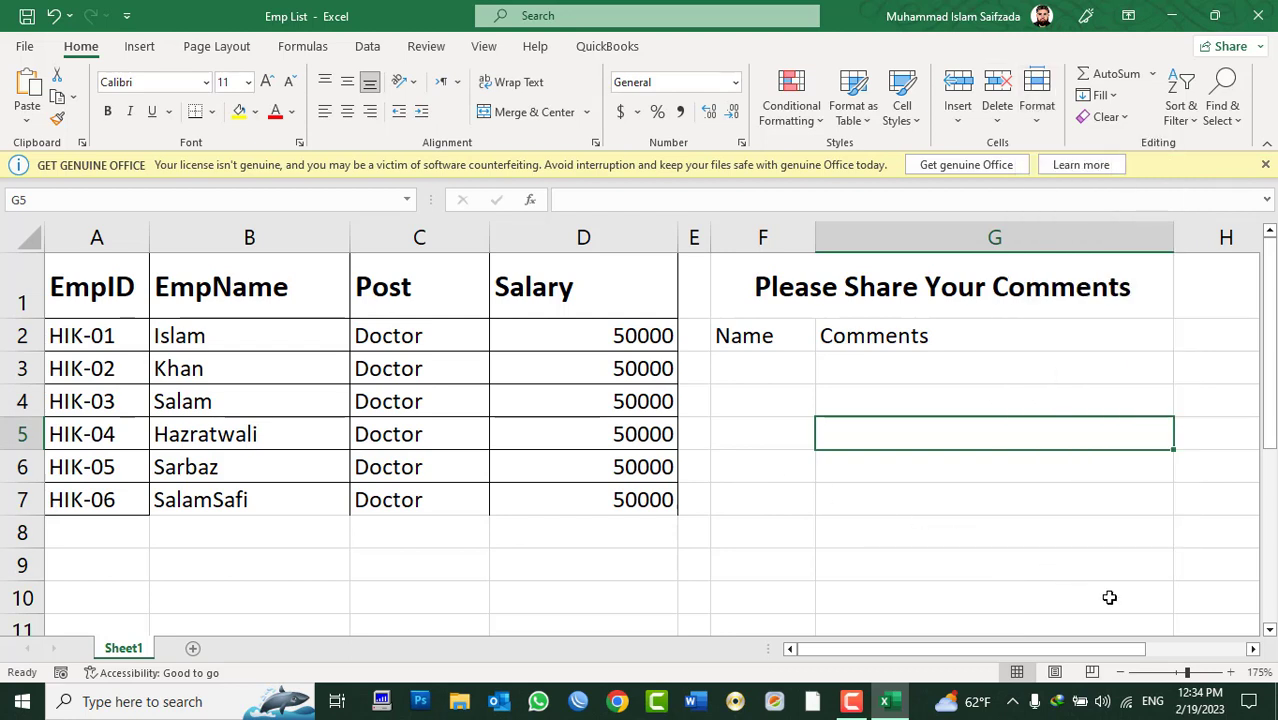
- Try selecting C4:G10 and the whole sheet, reopening the Format options without changes
left_click_drag(1110, 597, 370, 416)
key("ctrl+a")
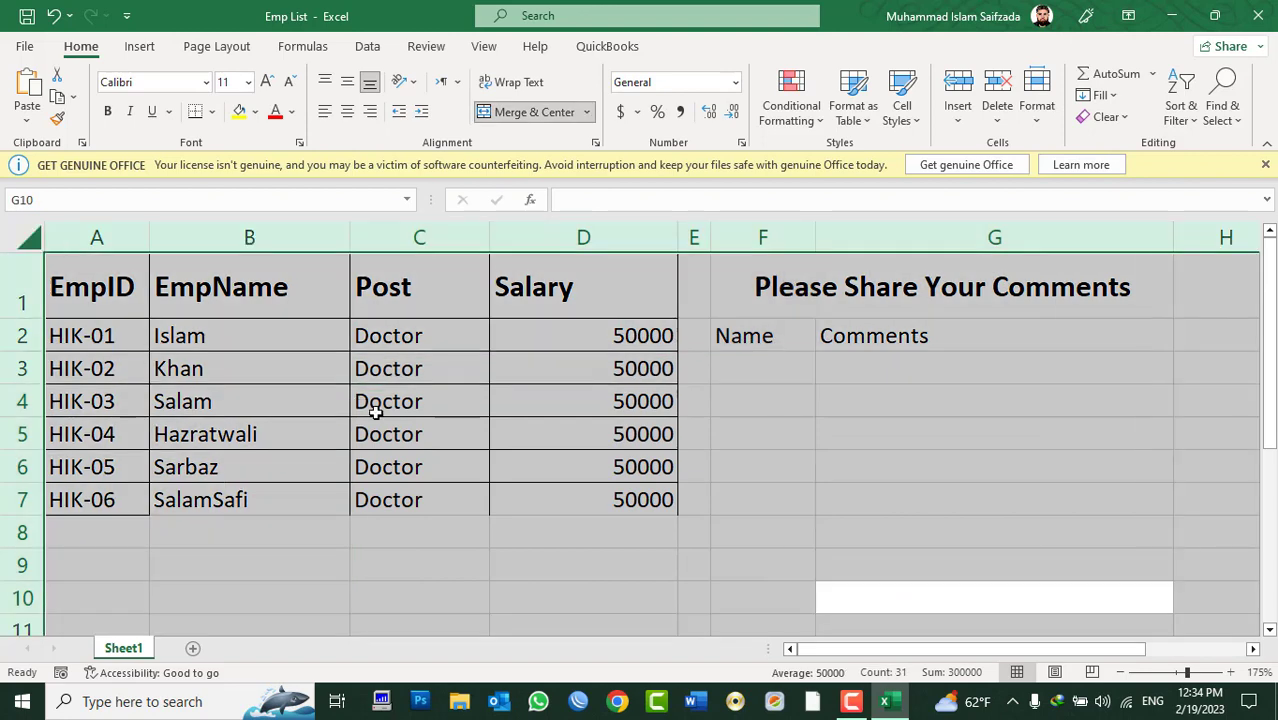
left_click(873, 425)
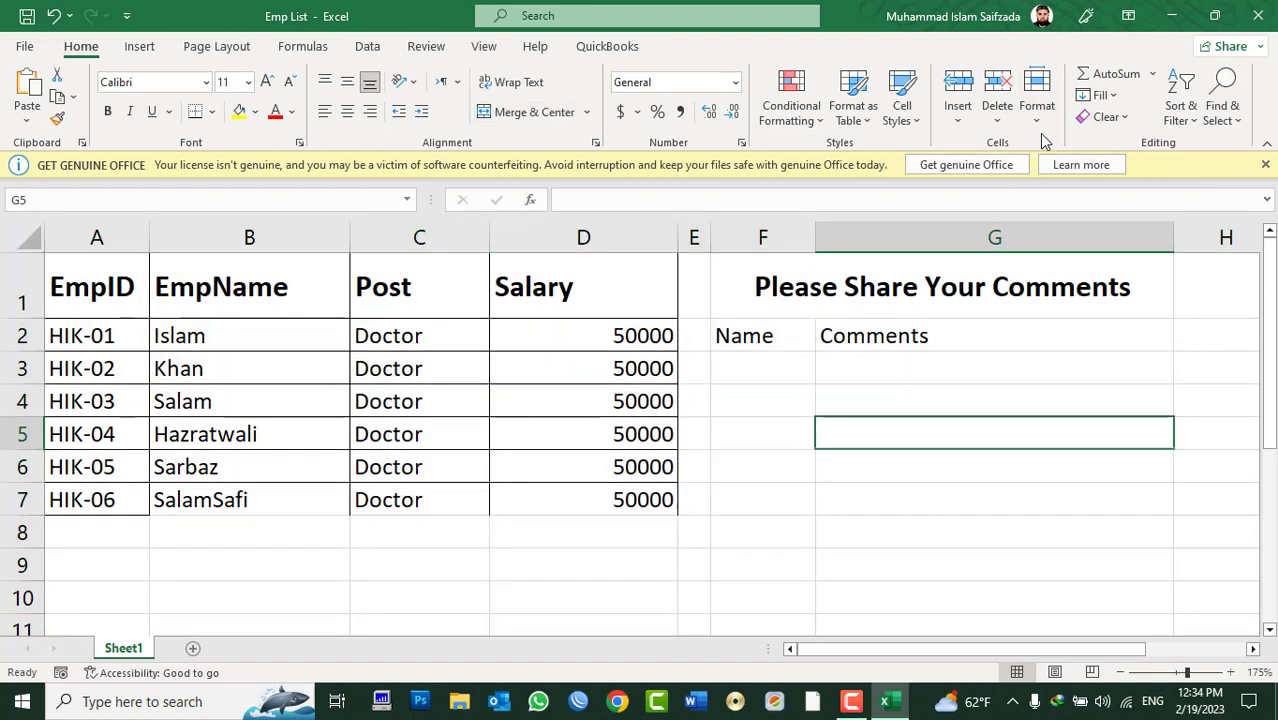
left_click(1037, 100)
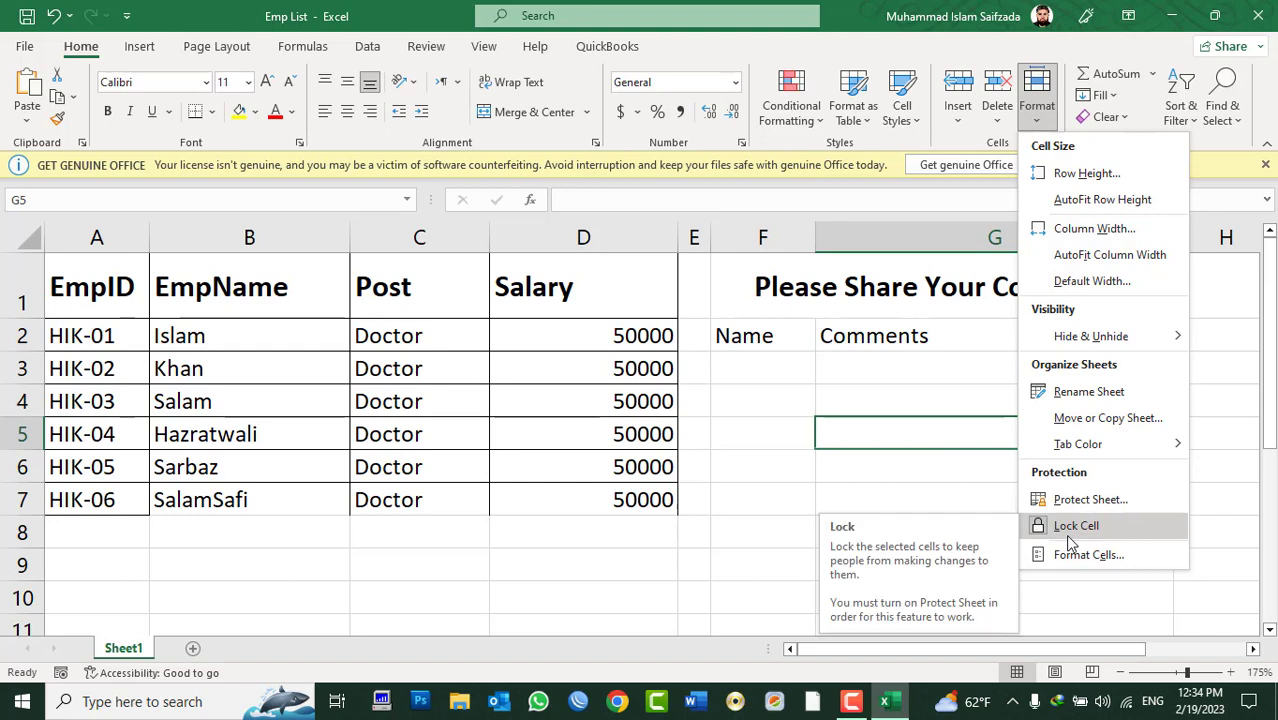
left_click(810, 440)
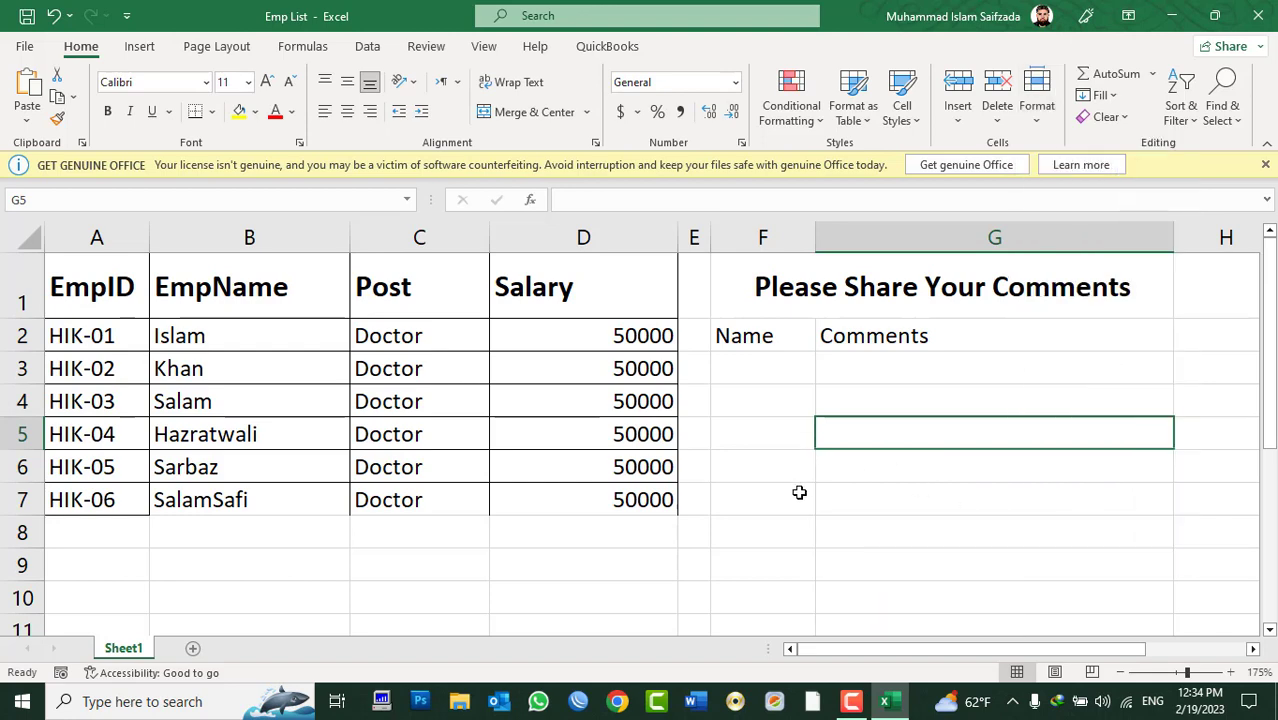
- Select the entire sheet with Ctrl+A and switch off Lock Cell for every cell
key("ctrl+a")
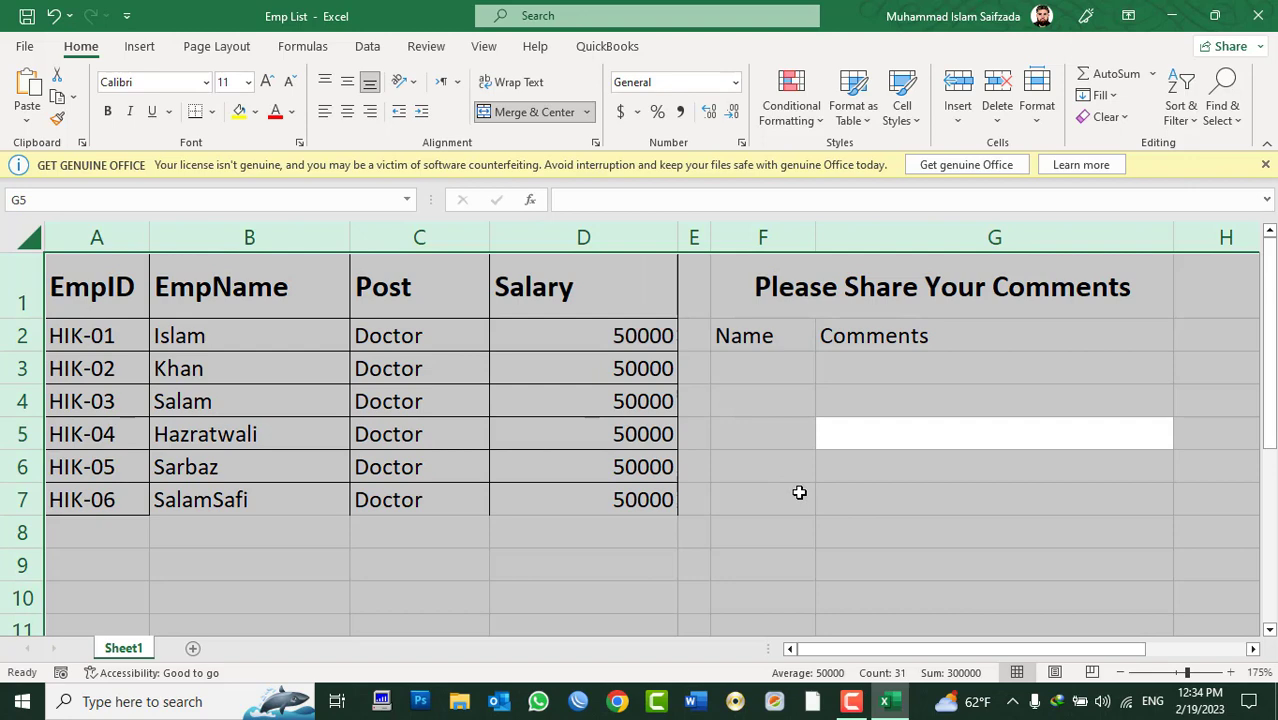
left_click(770, 530)
key("ctrl+a")
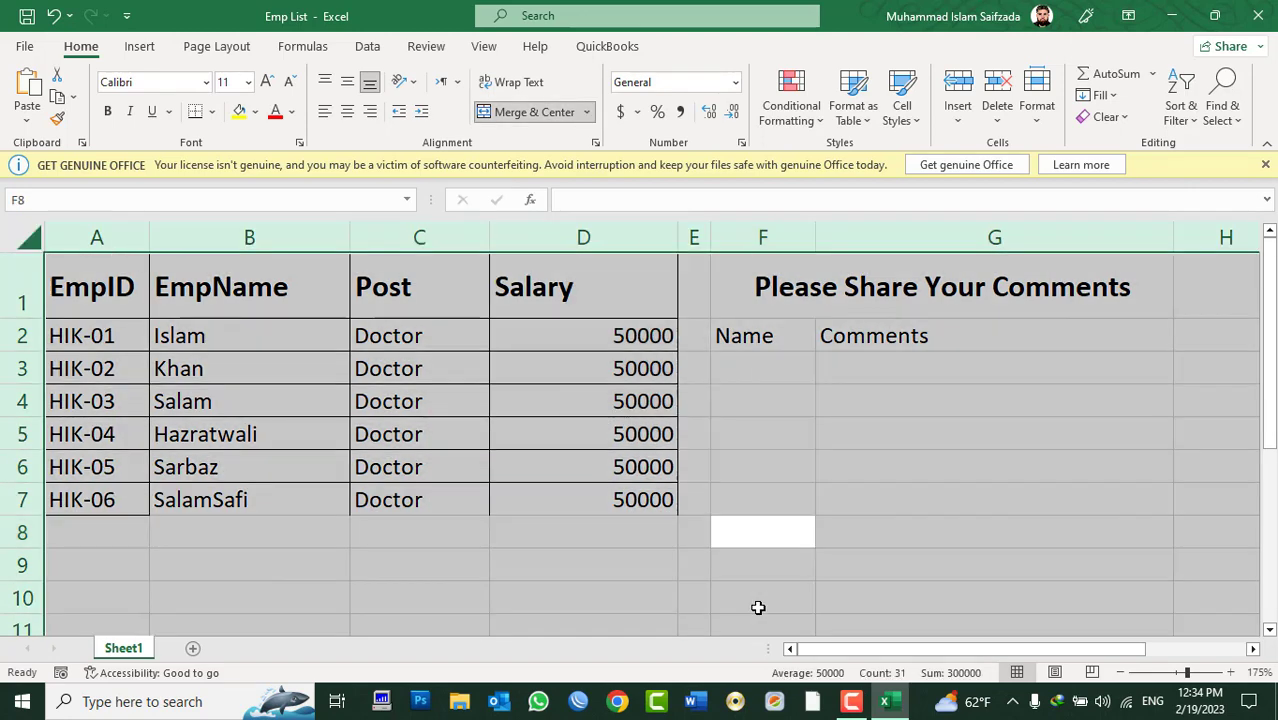
left_click(1040, 118)
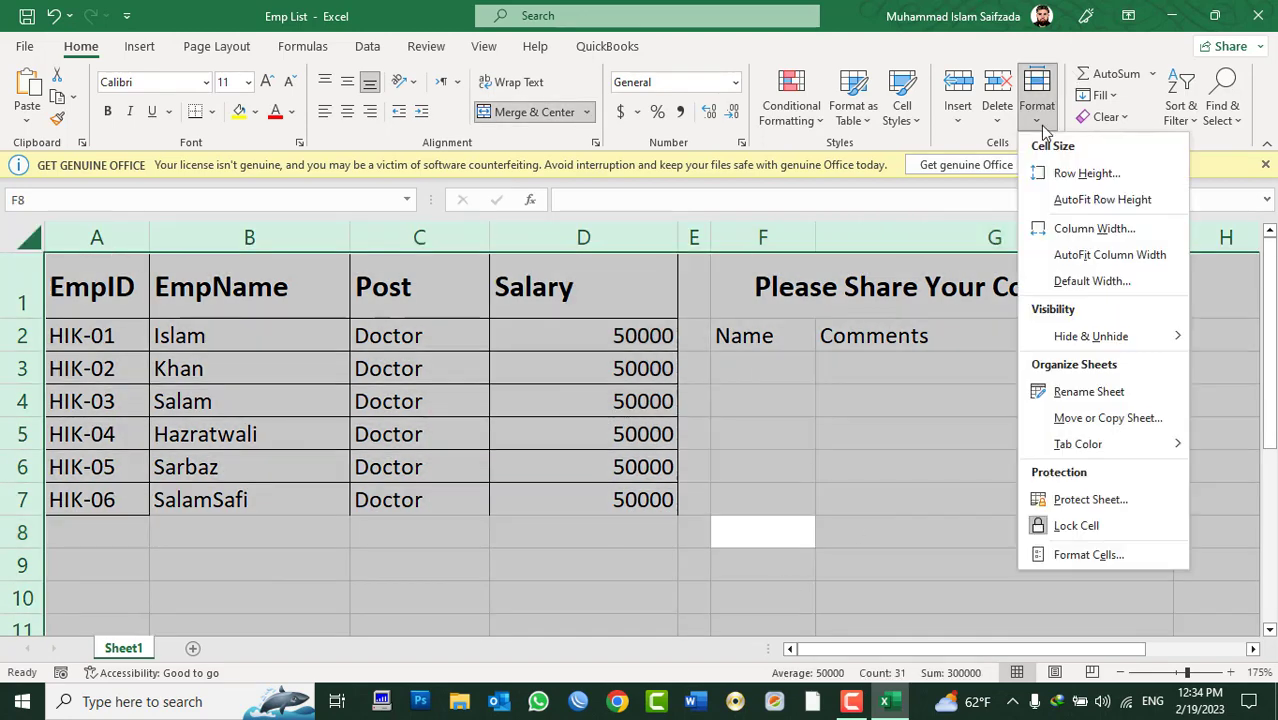
left_click(1070, 526)
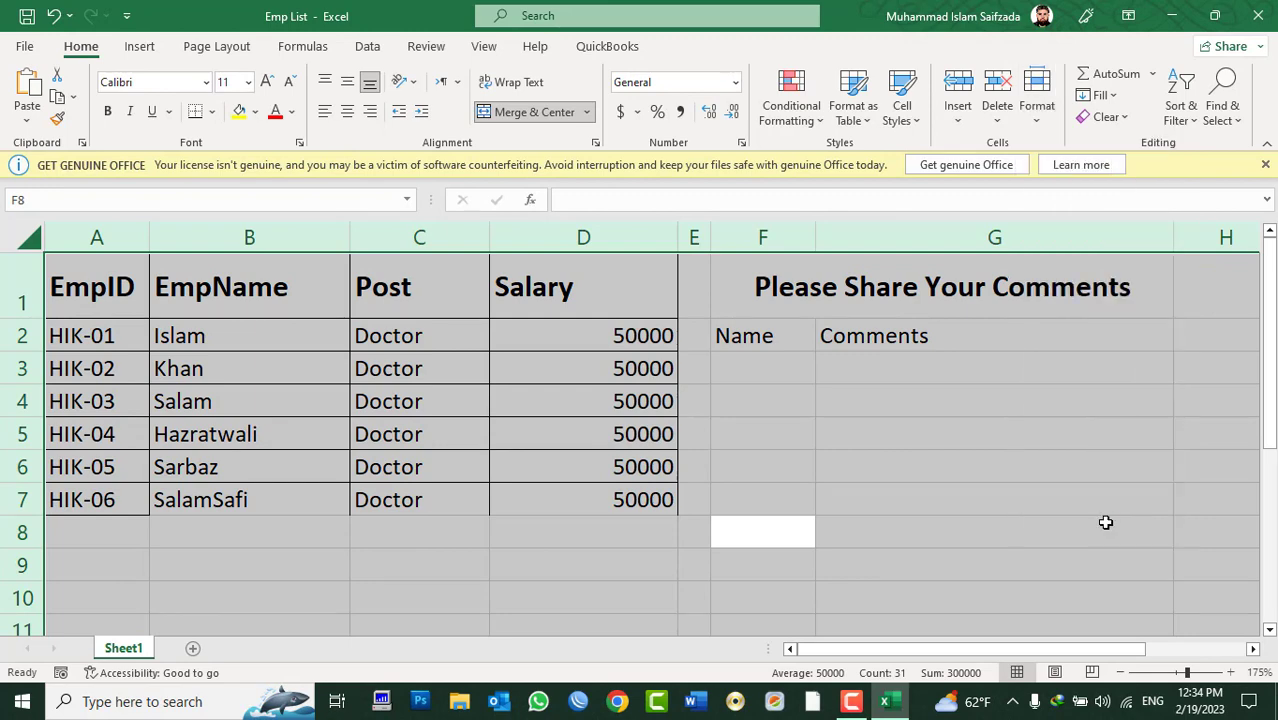
left_click(1064, 497)
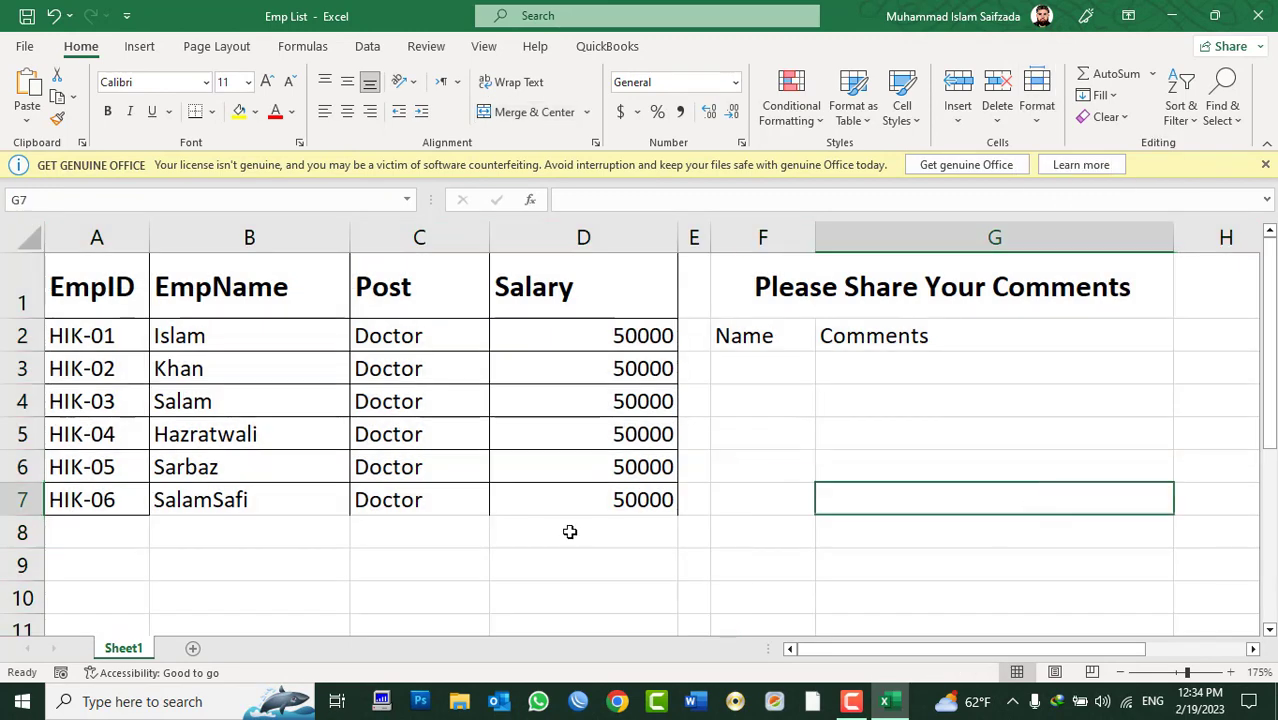
left_click_drag(638, 500, 100, 286)
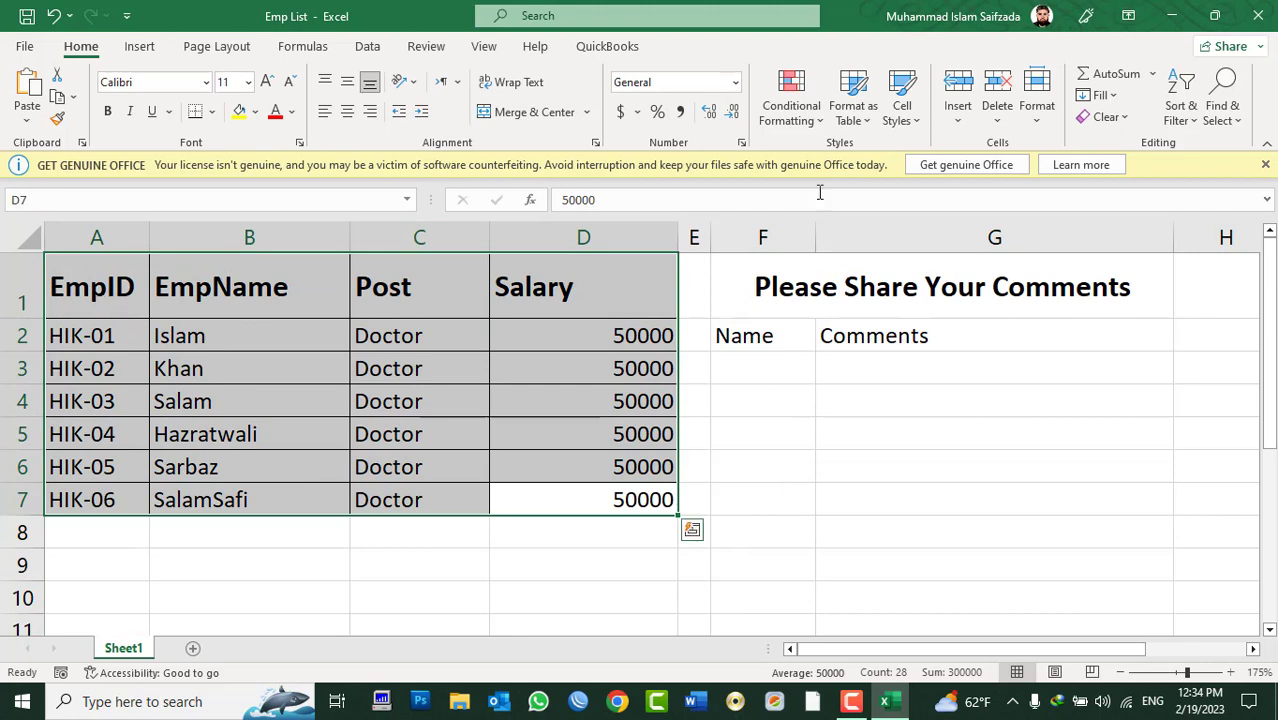
left_click(1036, 100)
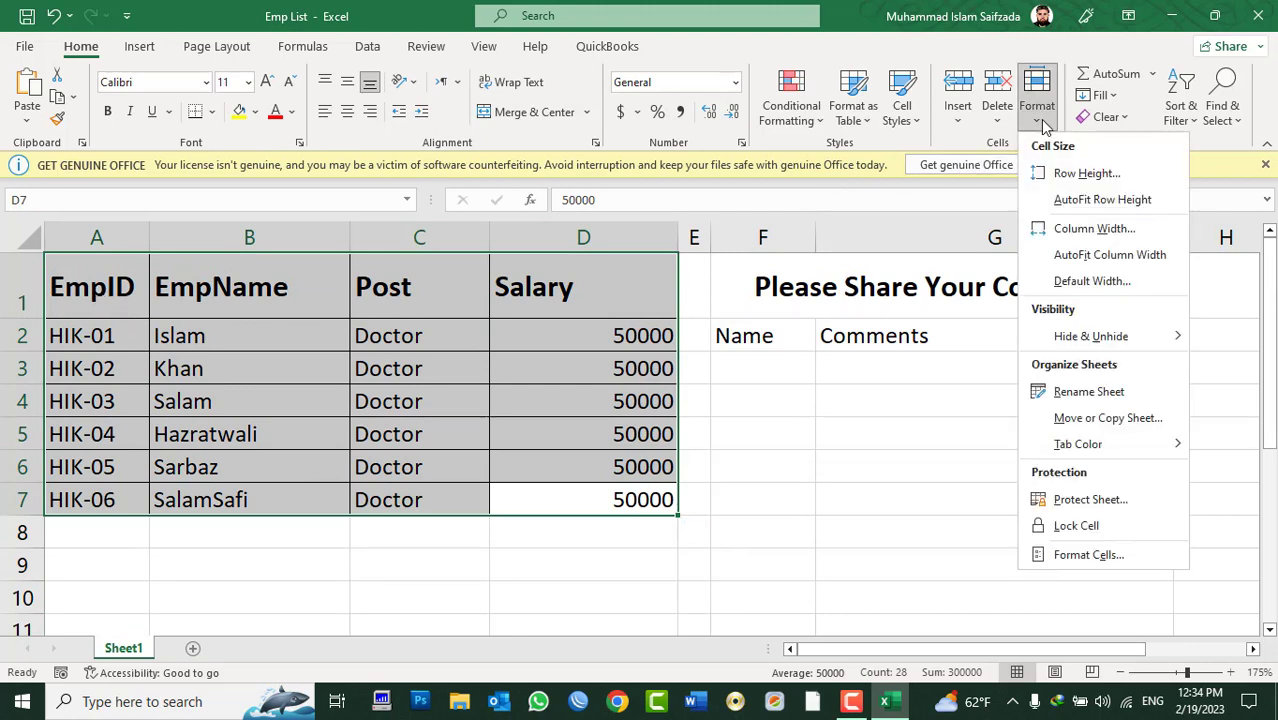
left_click(1098, 534)
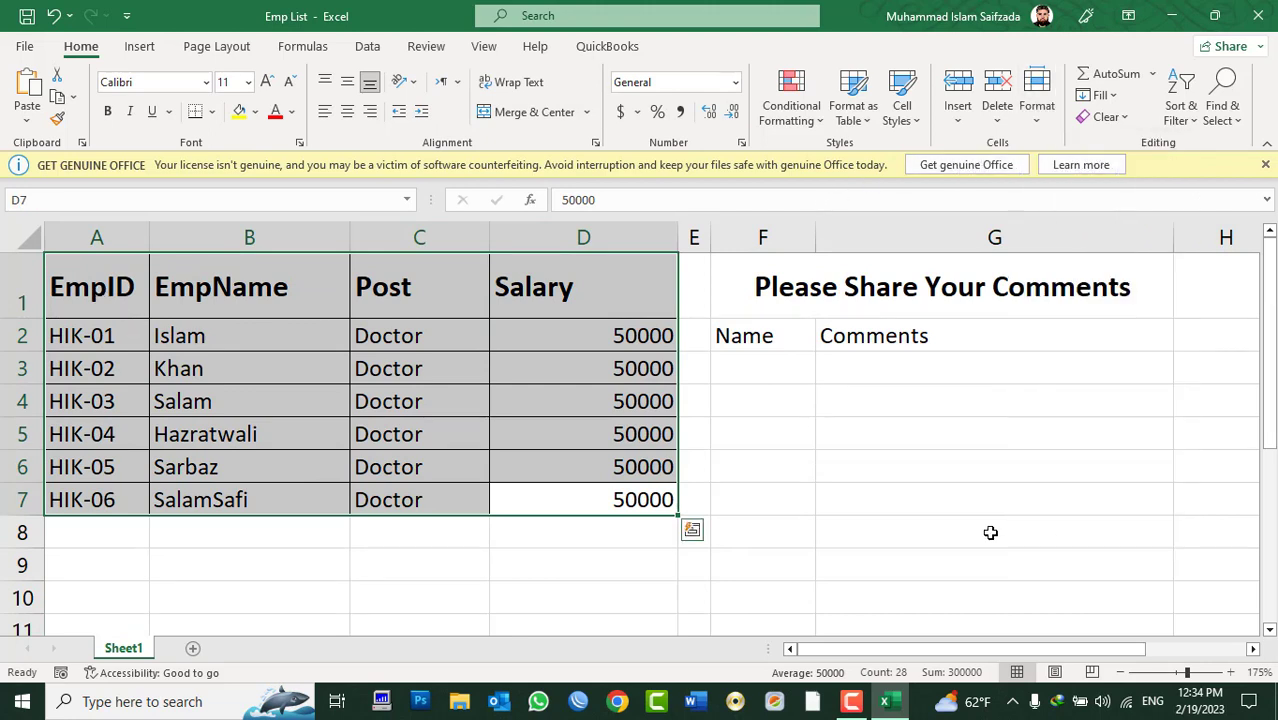
left_click(861, 504)
left_click_drag(656, 499, 60, 240)
left_click_drag(715, 292, 1056, 582)
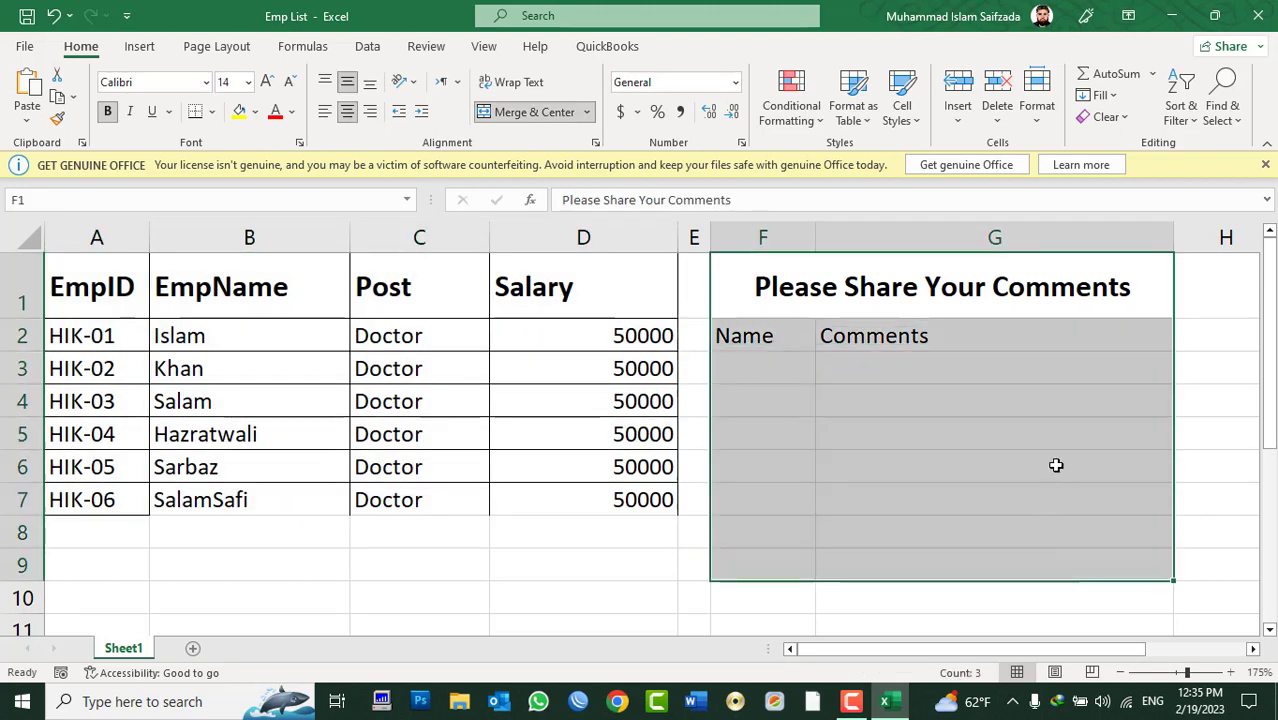
left_click(1070, 380)
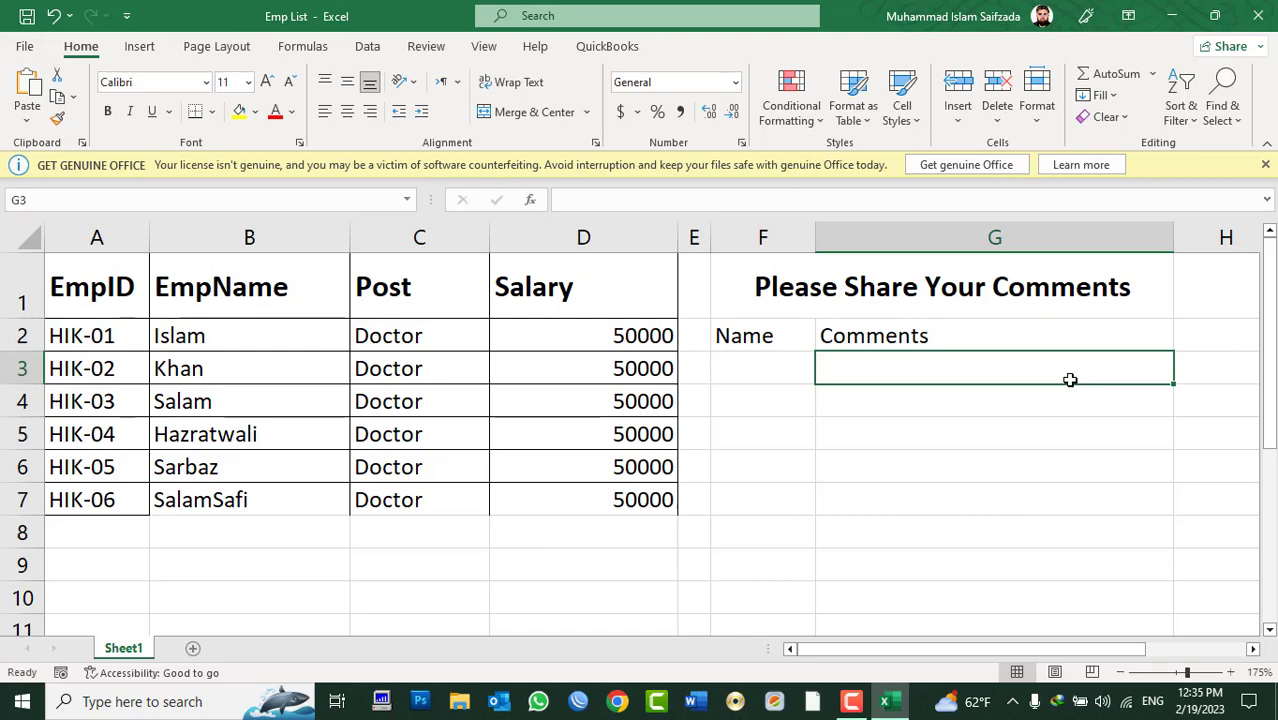
- Protect the current sheet via File > Info > Protect Workbook with a password, re-entered to confirm
left_click(610, 374)
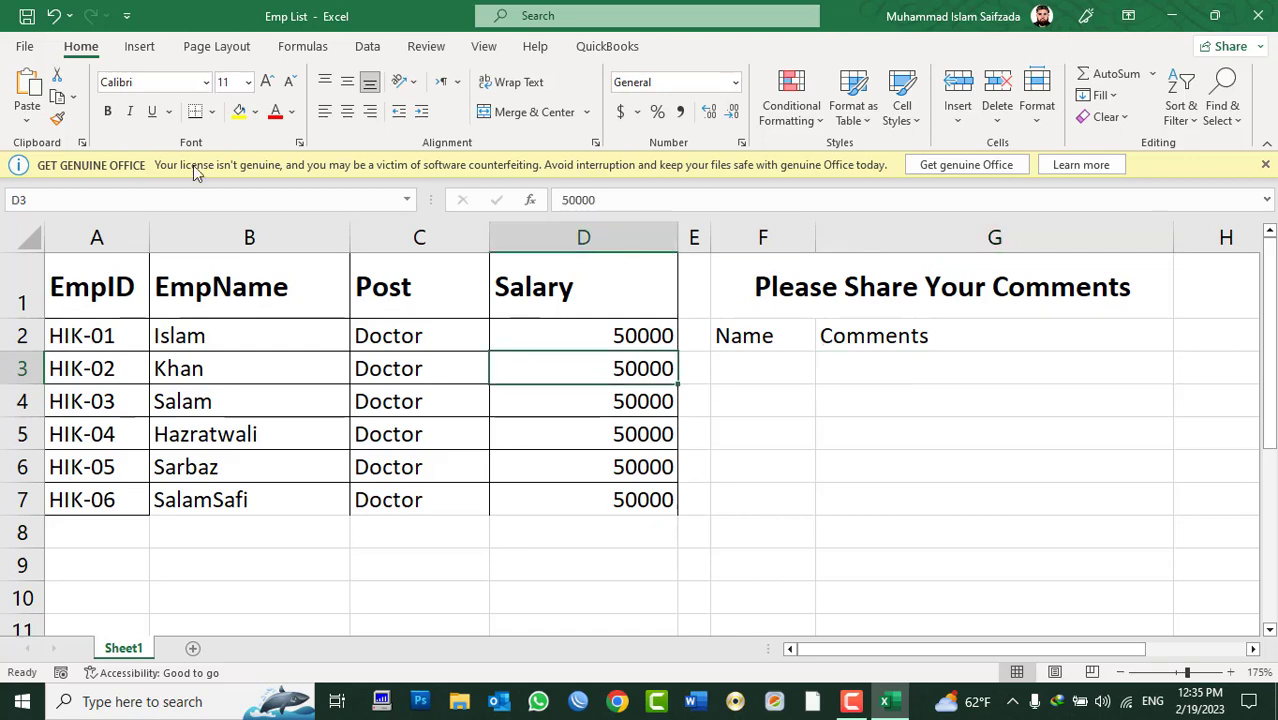
left_click(26, 48)
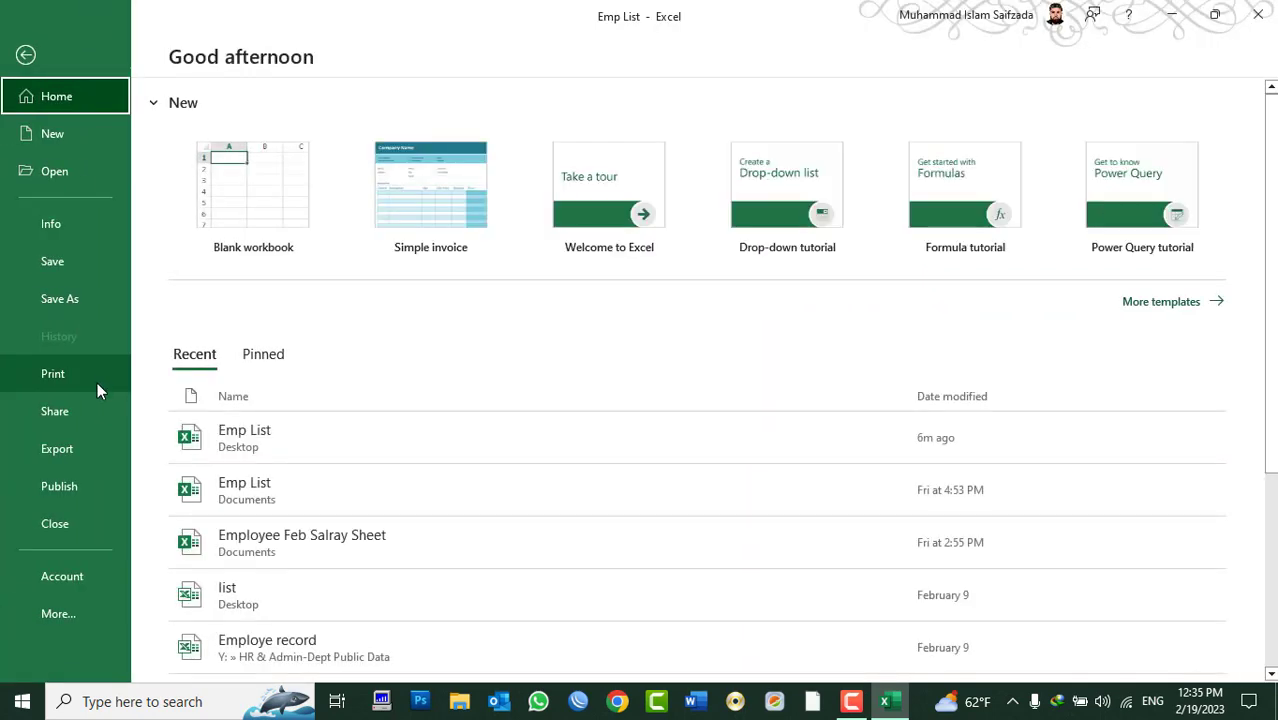
left_click(55, 235)
left_click(243, 273)
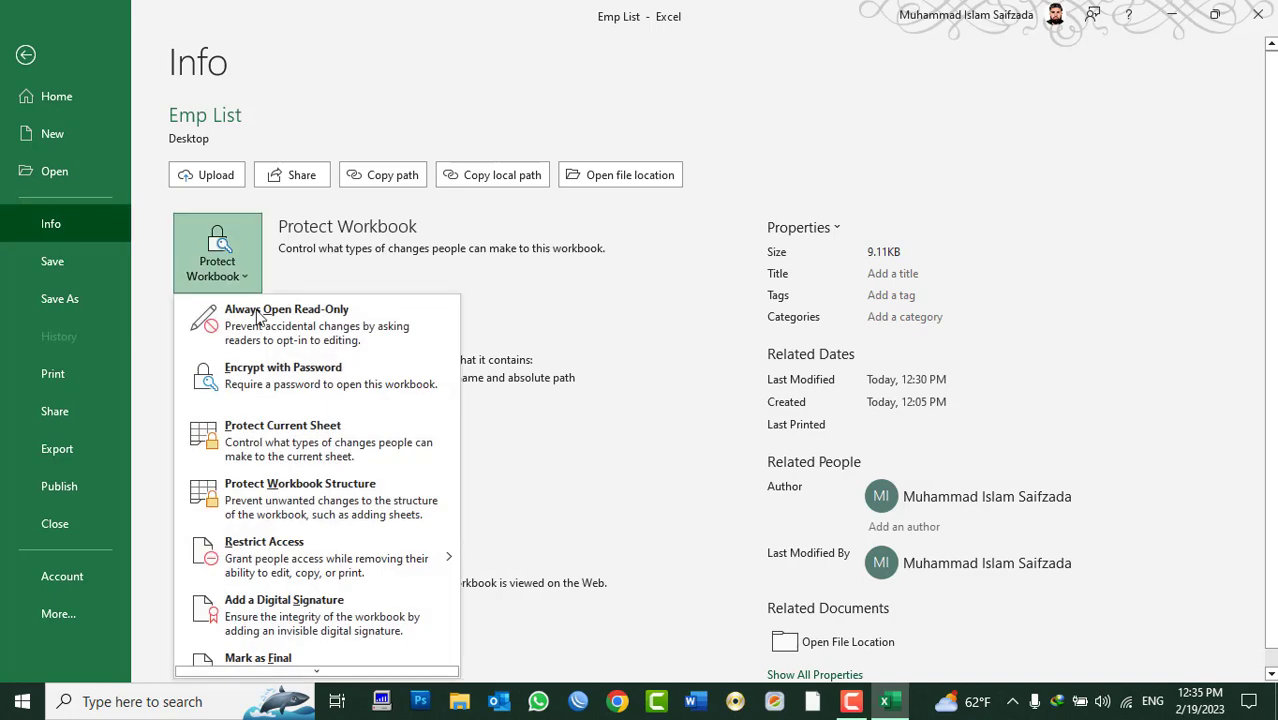
left_click(275, 440)
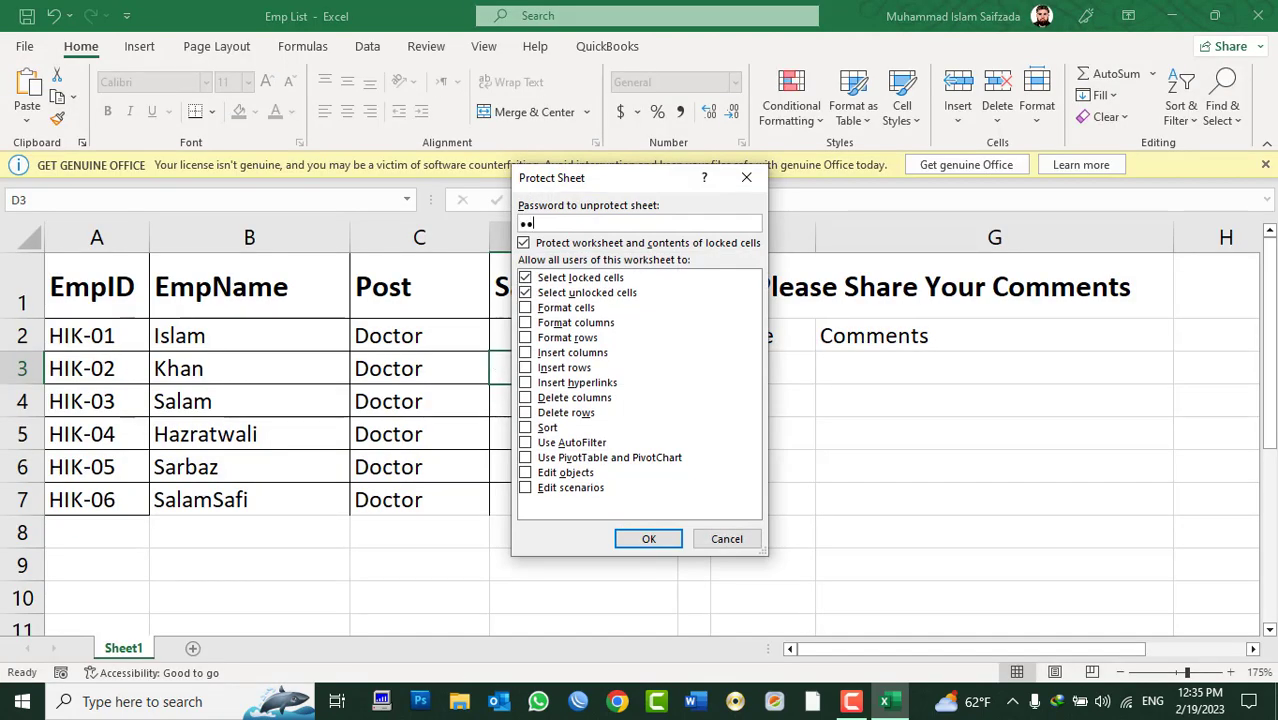
left_click(660, 540)
type("1")
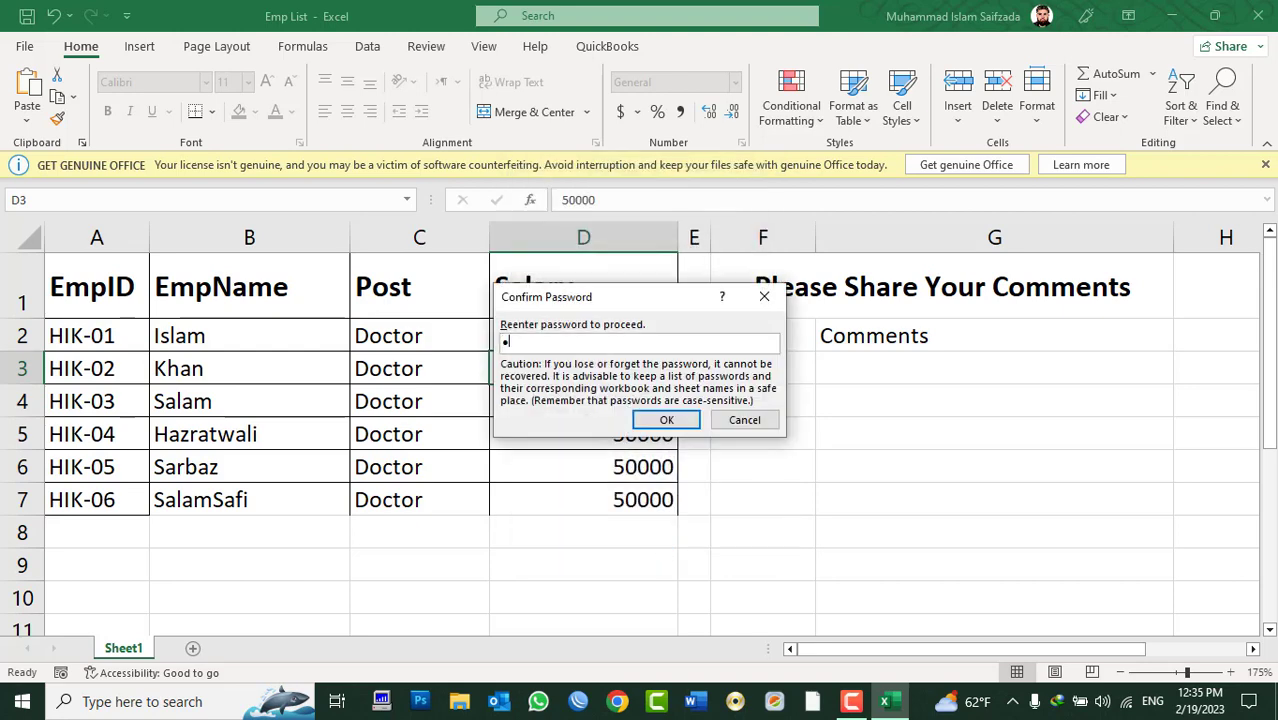
left_click(666, 420)
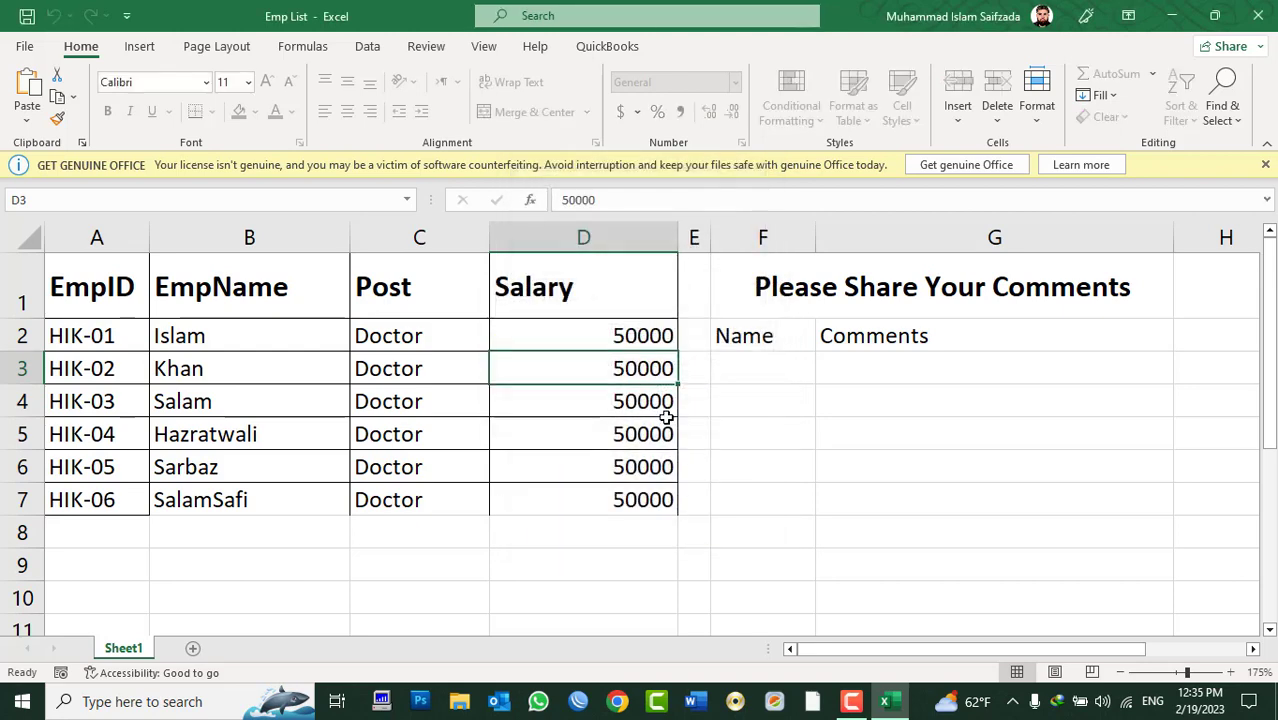
- Close and reopen Emp List, then verify editing salary cell D2 triggers the protected-sheet warning
left_click(446, 343)
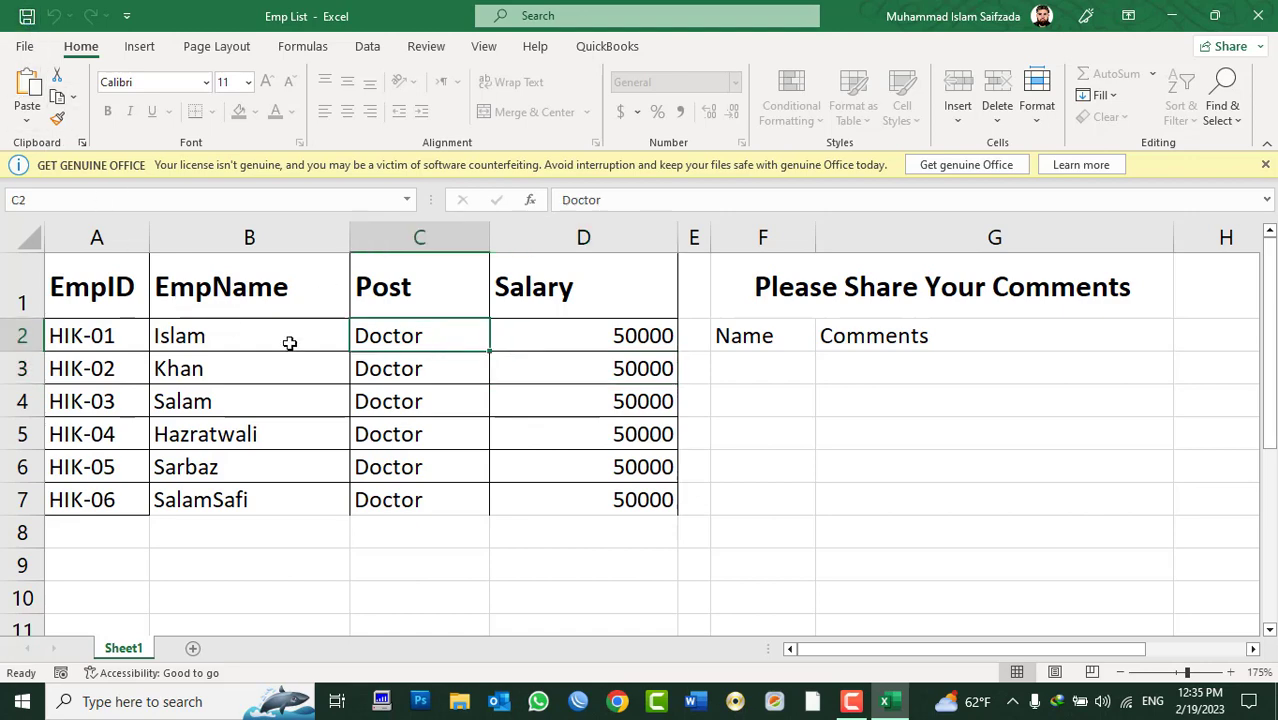
left_click(1258, 15)
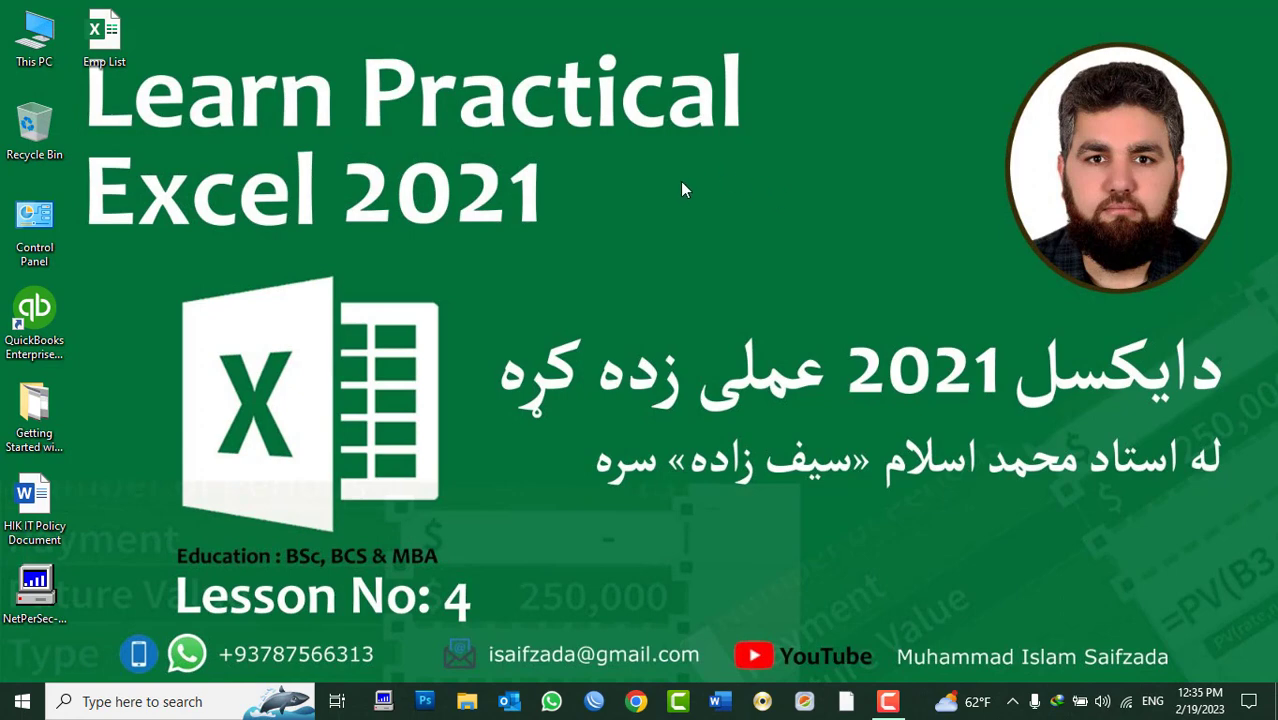
double_click(104, 35)
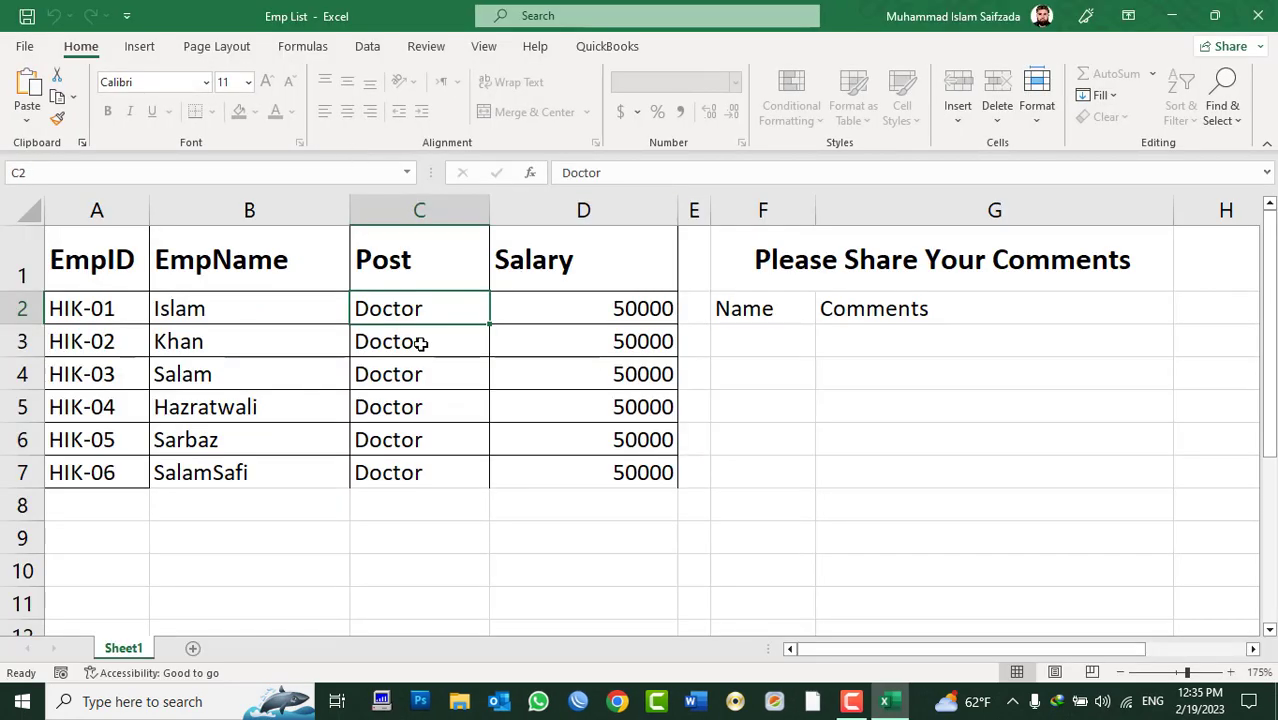
left_click(177, 336)
left_click(602, 338)
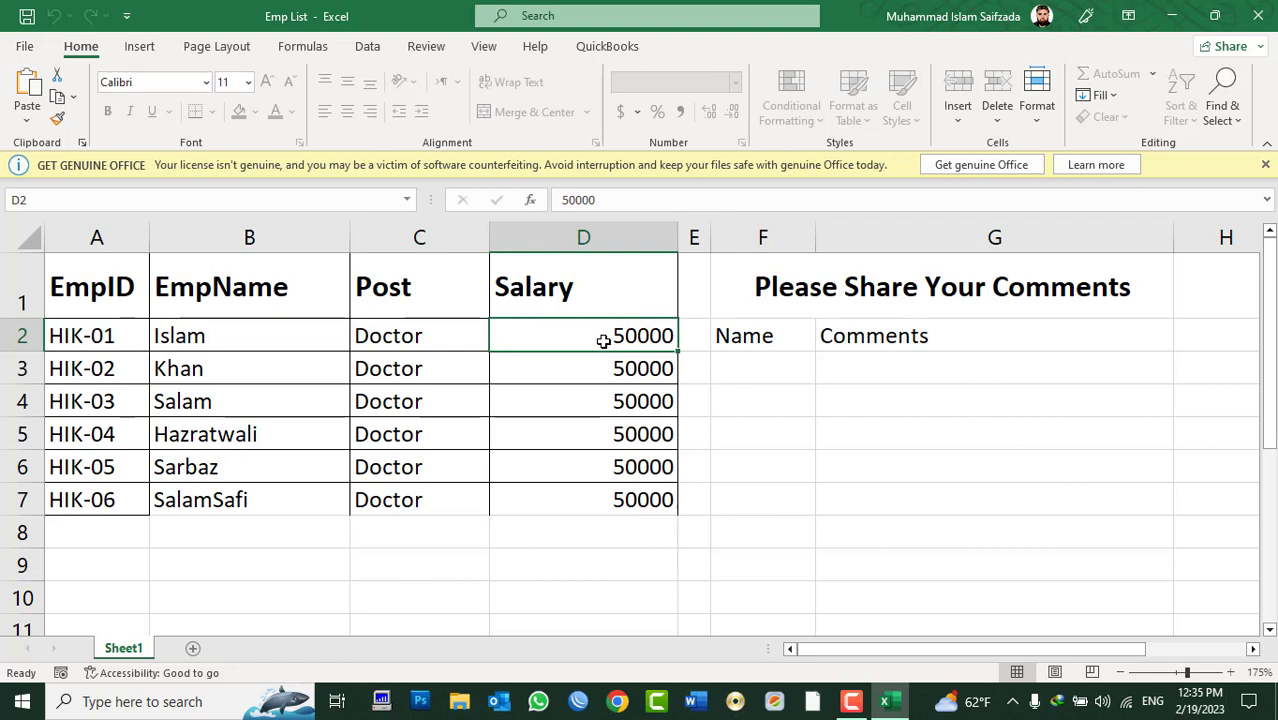
double_click(604, 341)
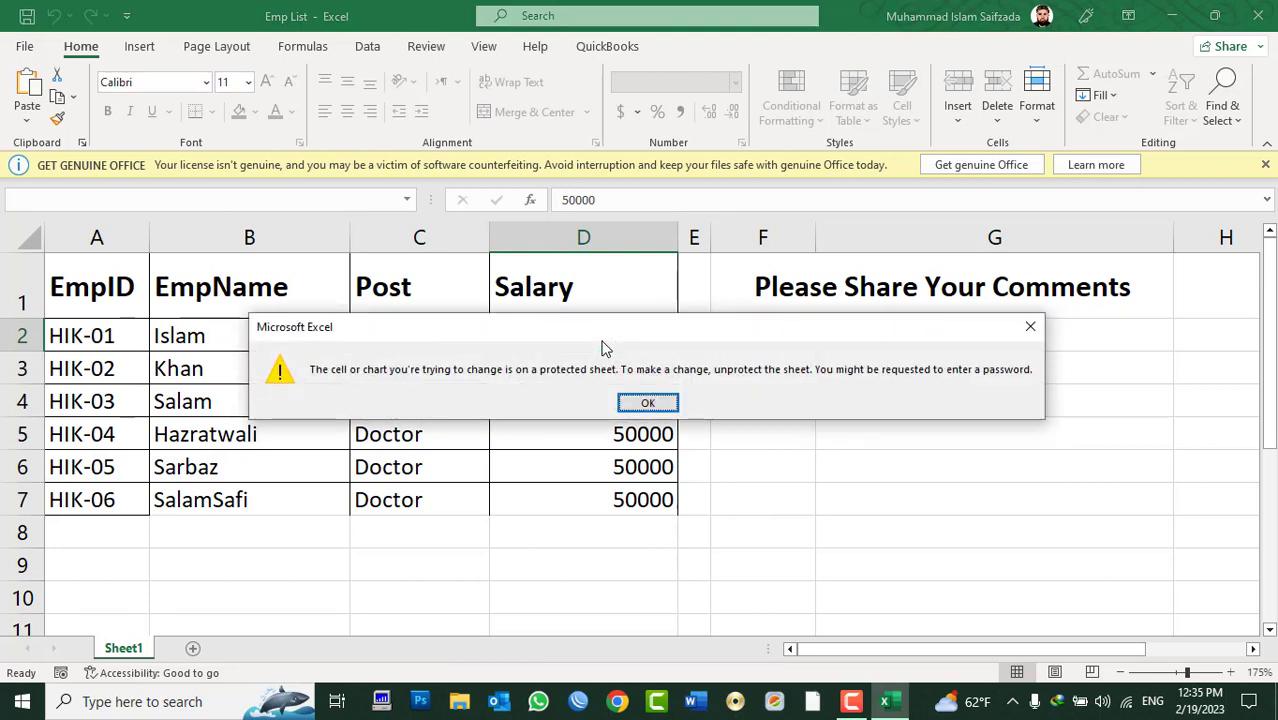
left_click(647, 402)
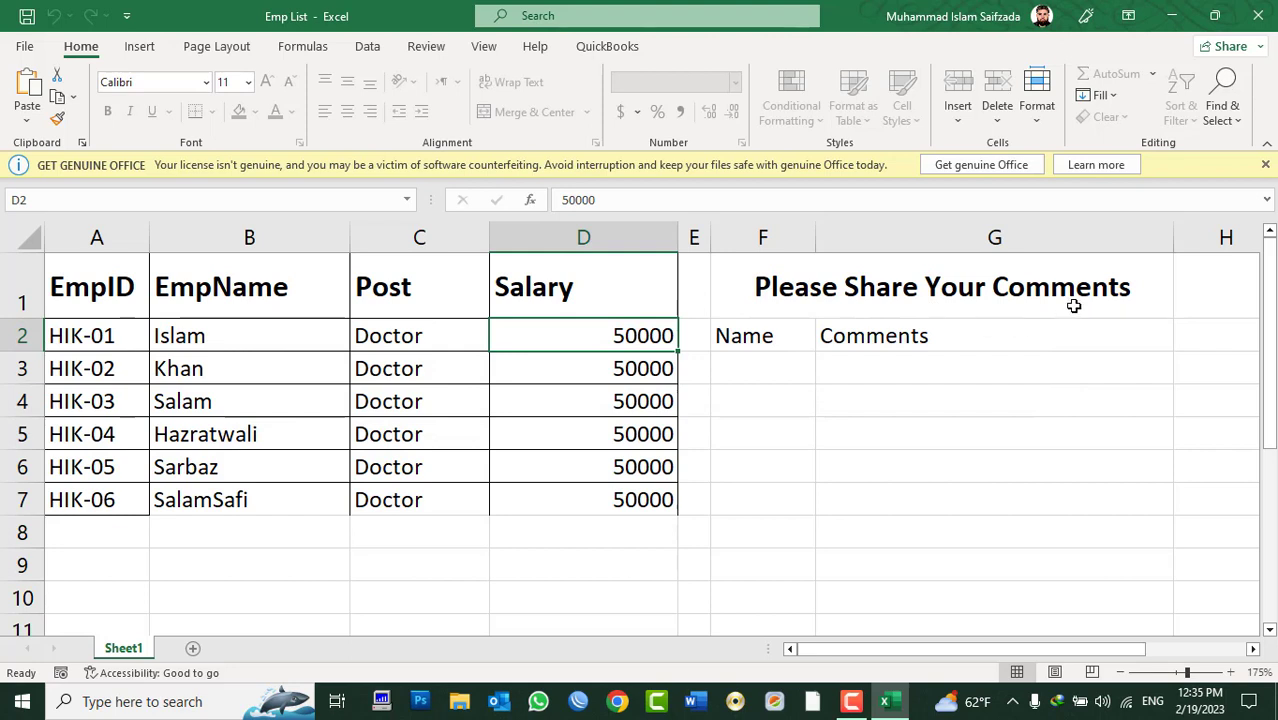
- Enter a name in F3 and a salary-increase request in G3, then minimise the workbook
left_click(783, 370)
type("AJma")
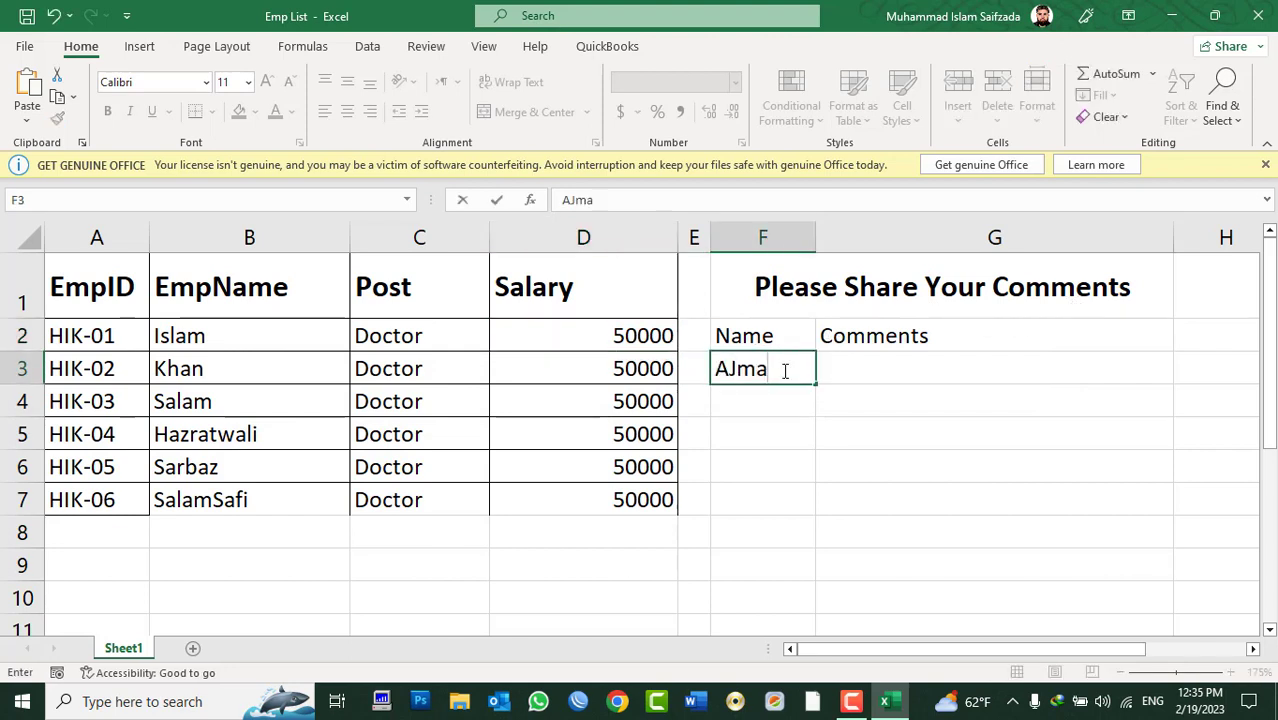
key("BackSpace")
key("BackSpace")
key("BackSpace")
type("jmal")
key("Tab")
type("Pleas")
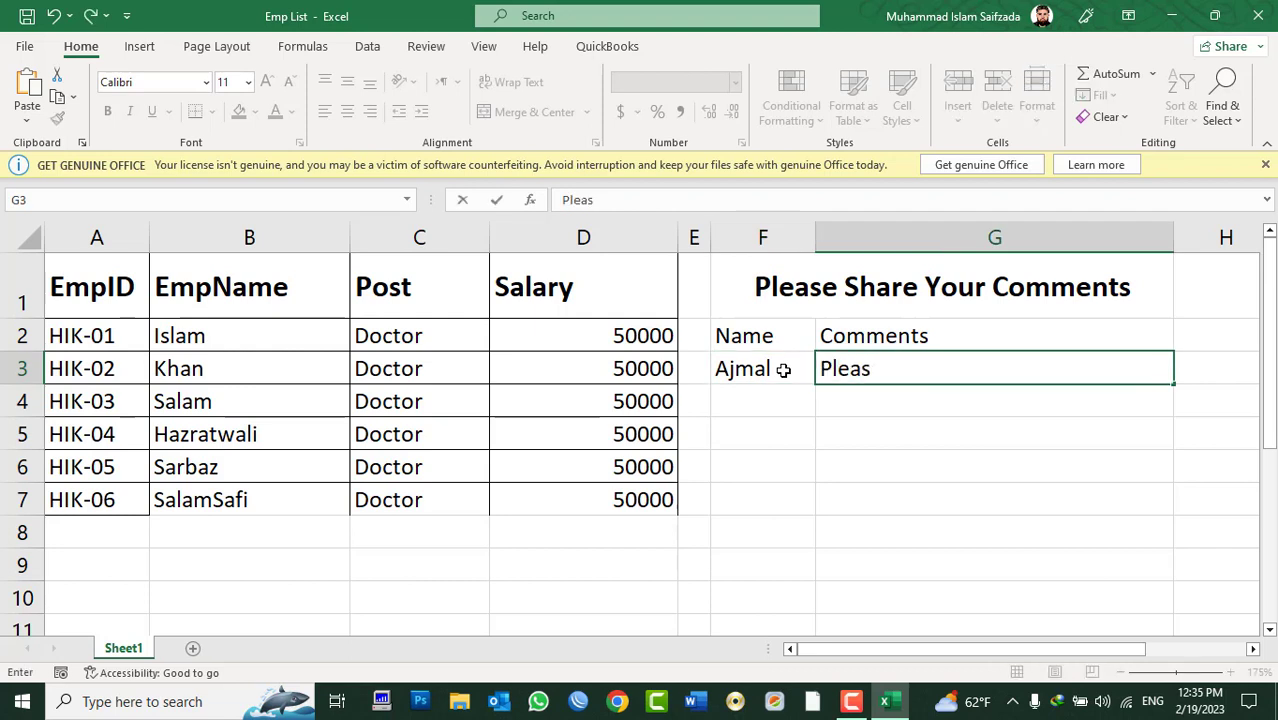
type("e Incre")
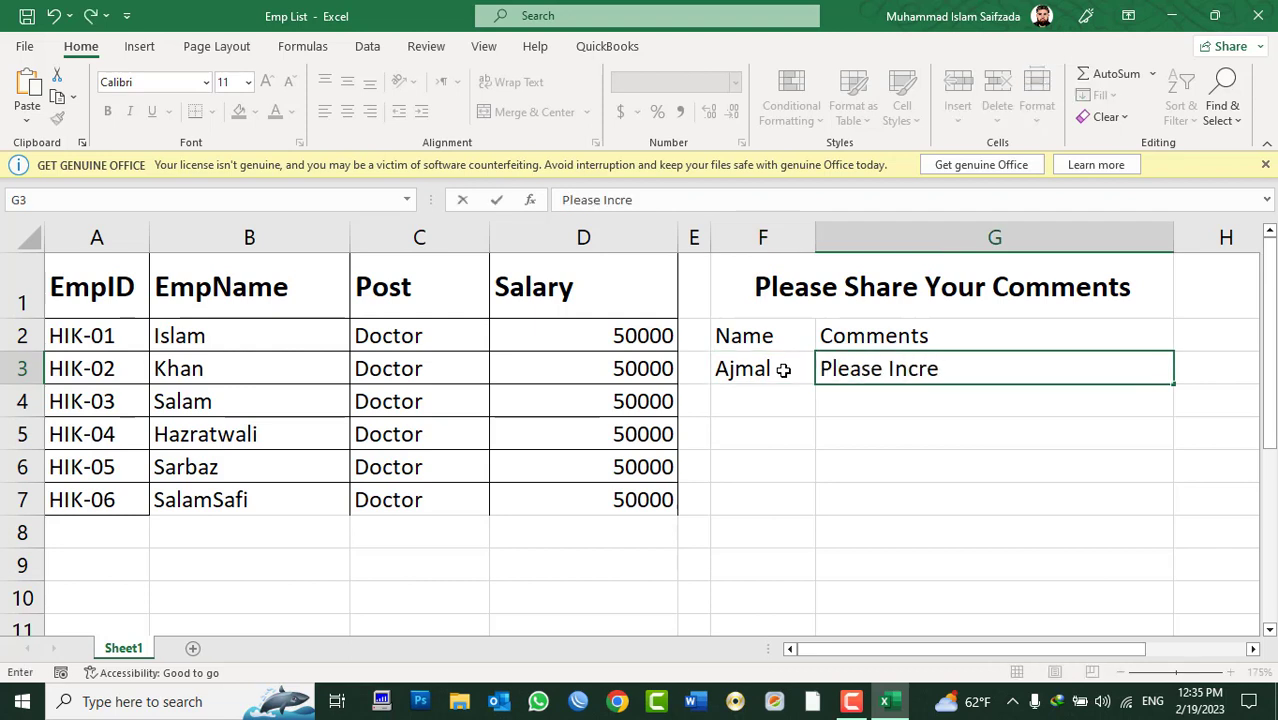
type("ase Islam")
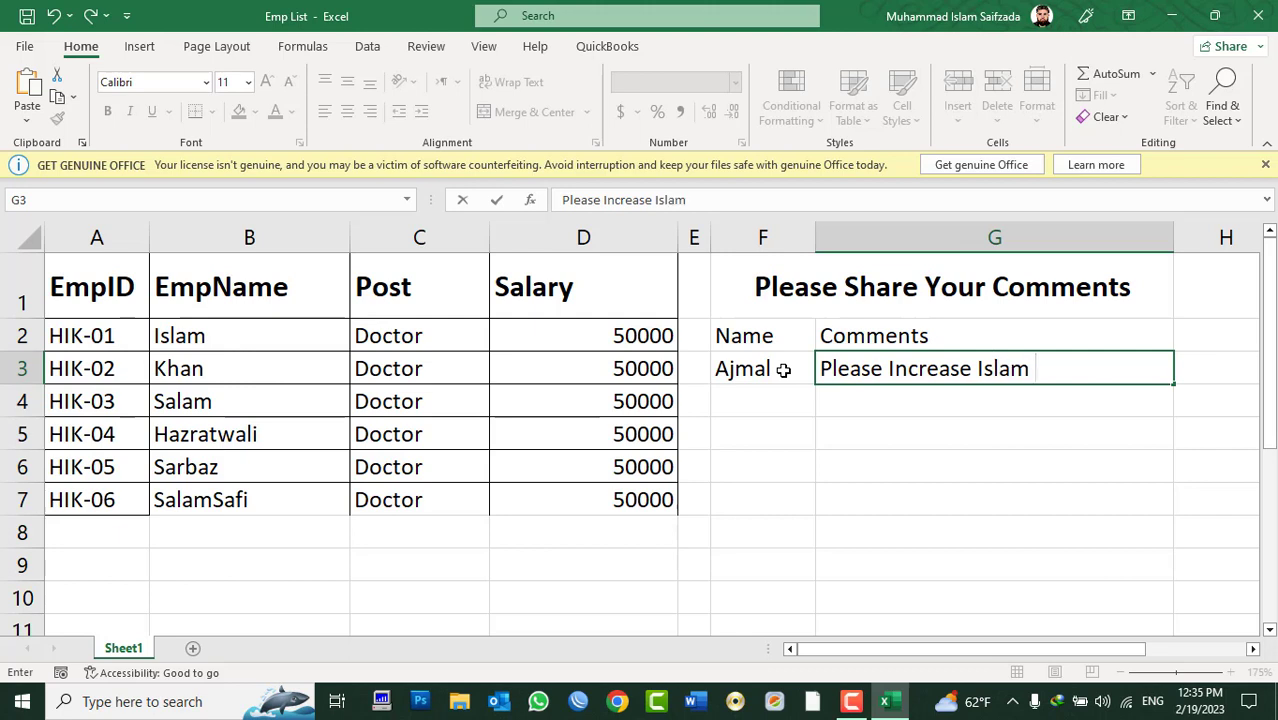
type(" Salary")
key("Return")
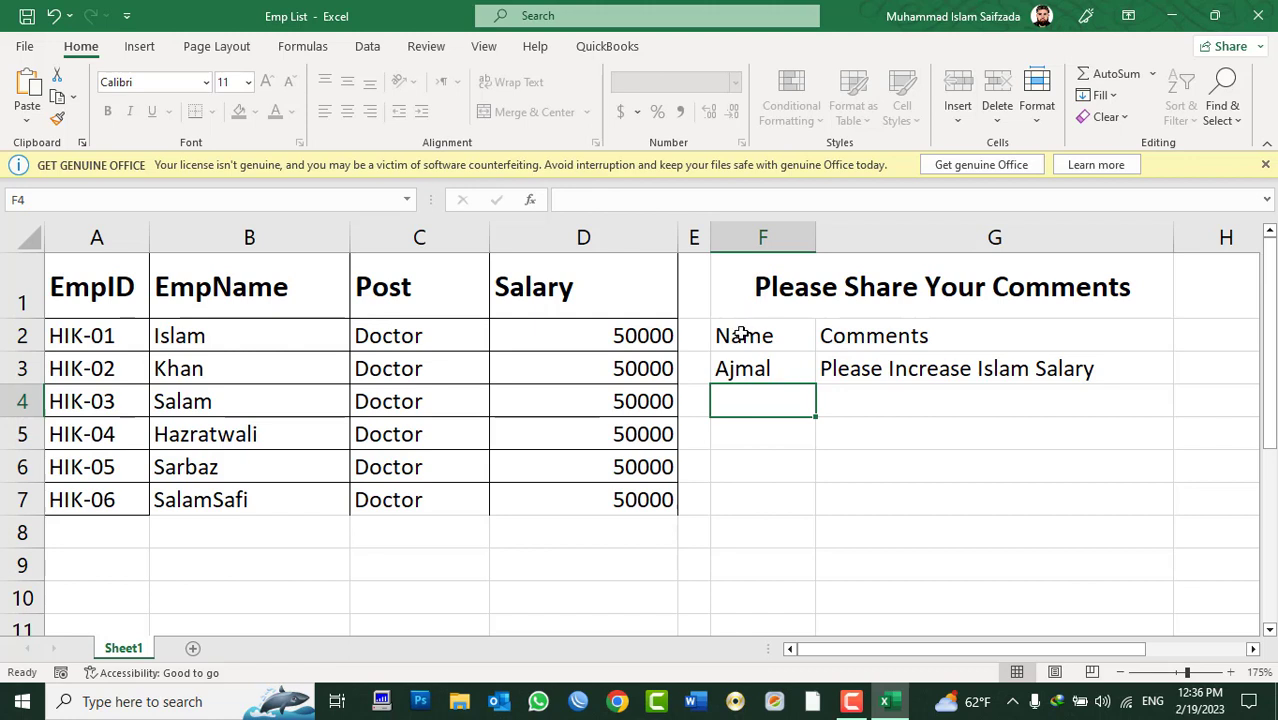
left_click(858, 332)
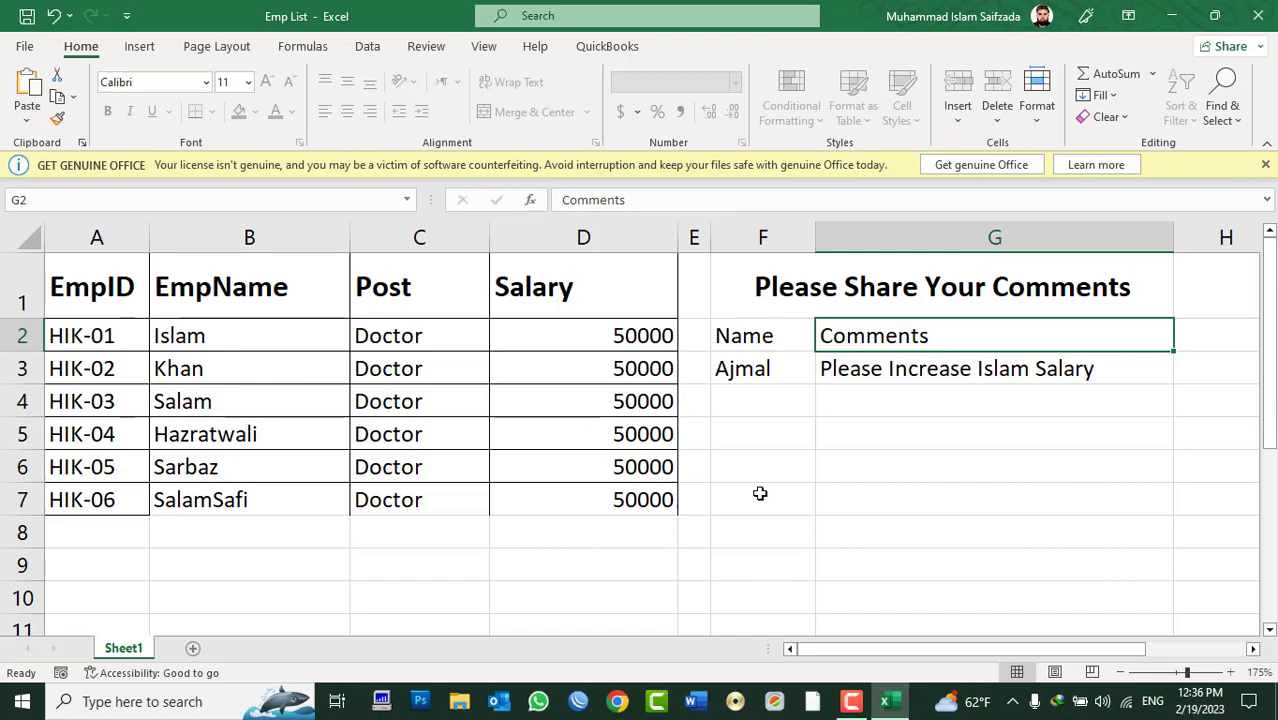
left_click(890, 701)
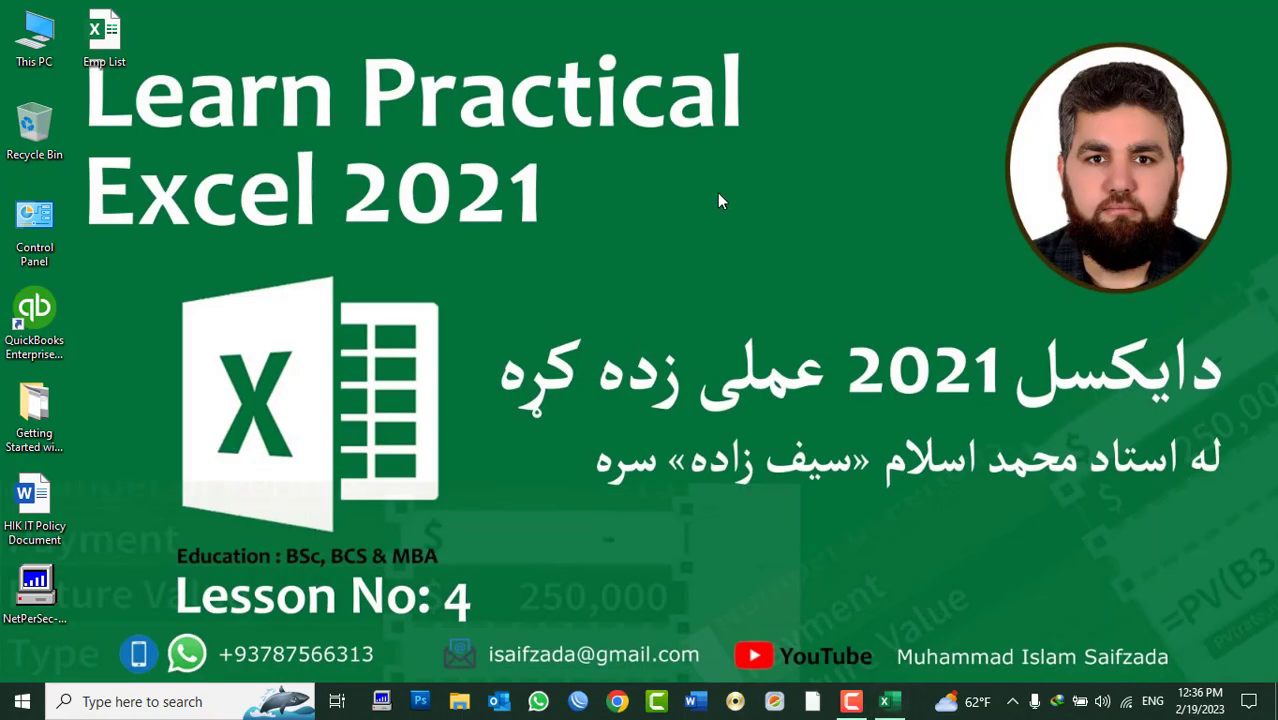
right_click(717, 192)
left_click(751, 251)
left_click_drag(108, 633, 386, 683)
left_click_drag(491, 301, 1248, 430)
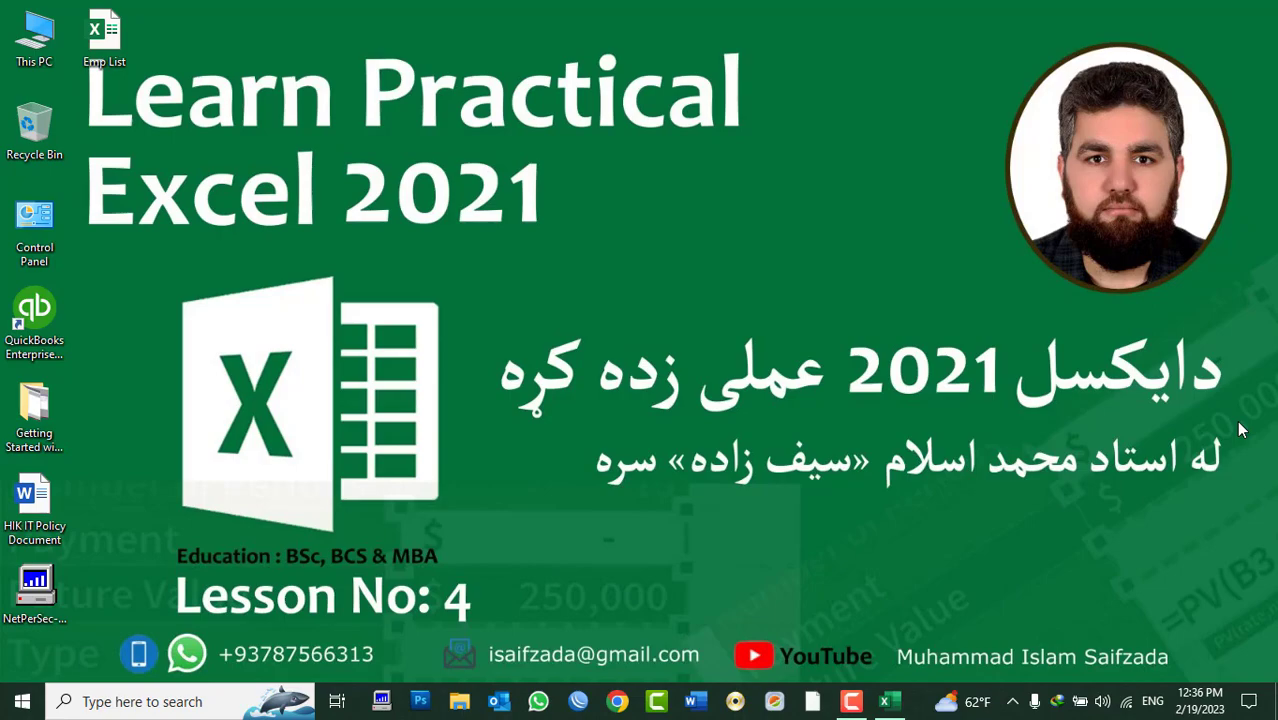